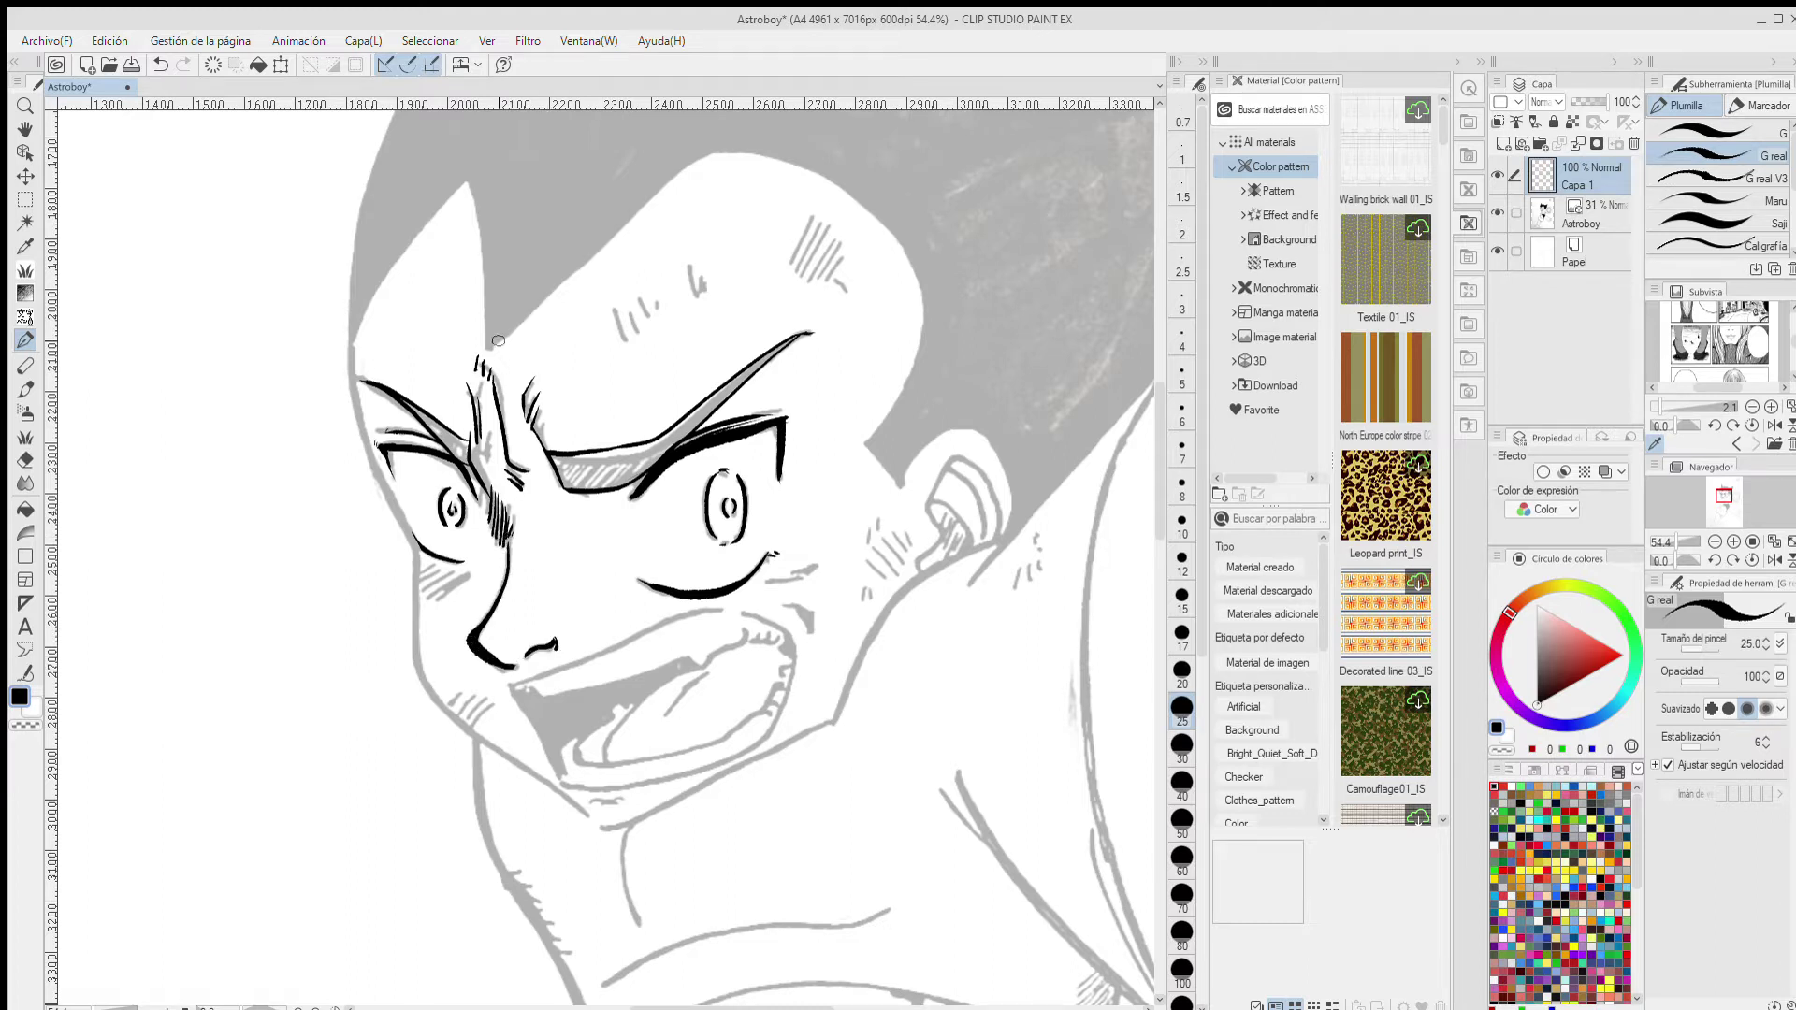
- Ink over the sketch's pointed front hairline, front face contour, outer mouth outline and small cheek mark
left_click_drag(491, 347, 706, 149)
left_click_drag(466, 182, 487, 348)
mouse_move(465, 183)
left_mouse_down()
mouse_move(398, 266)
mouse_move(393, 515)
mouse_move(413, 655)
mouse_move(491, 743)
left_mouse_up()
mouse_move(573, 663)
left_mouse_down()
mouse_move(508, 687)
mouse_move(566, 786)
mouse_move(713, 767)
mouse_move(795, 644)
mouse_move(540, 669)
left_mouse_up()
left_click_drag(782, 606, 808, 625)
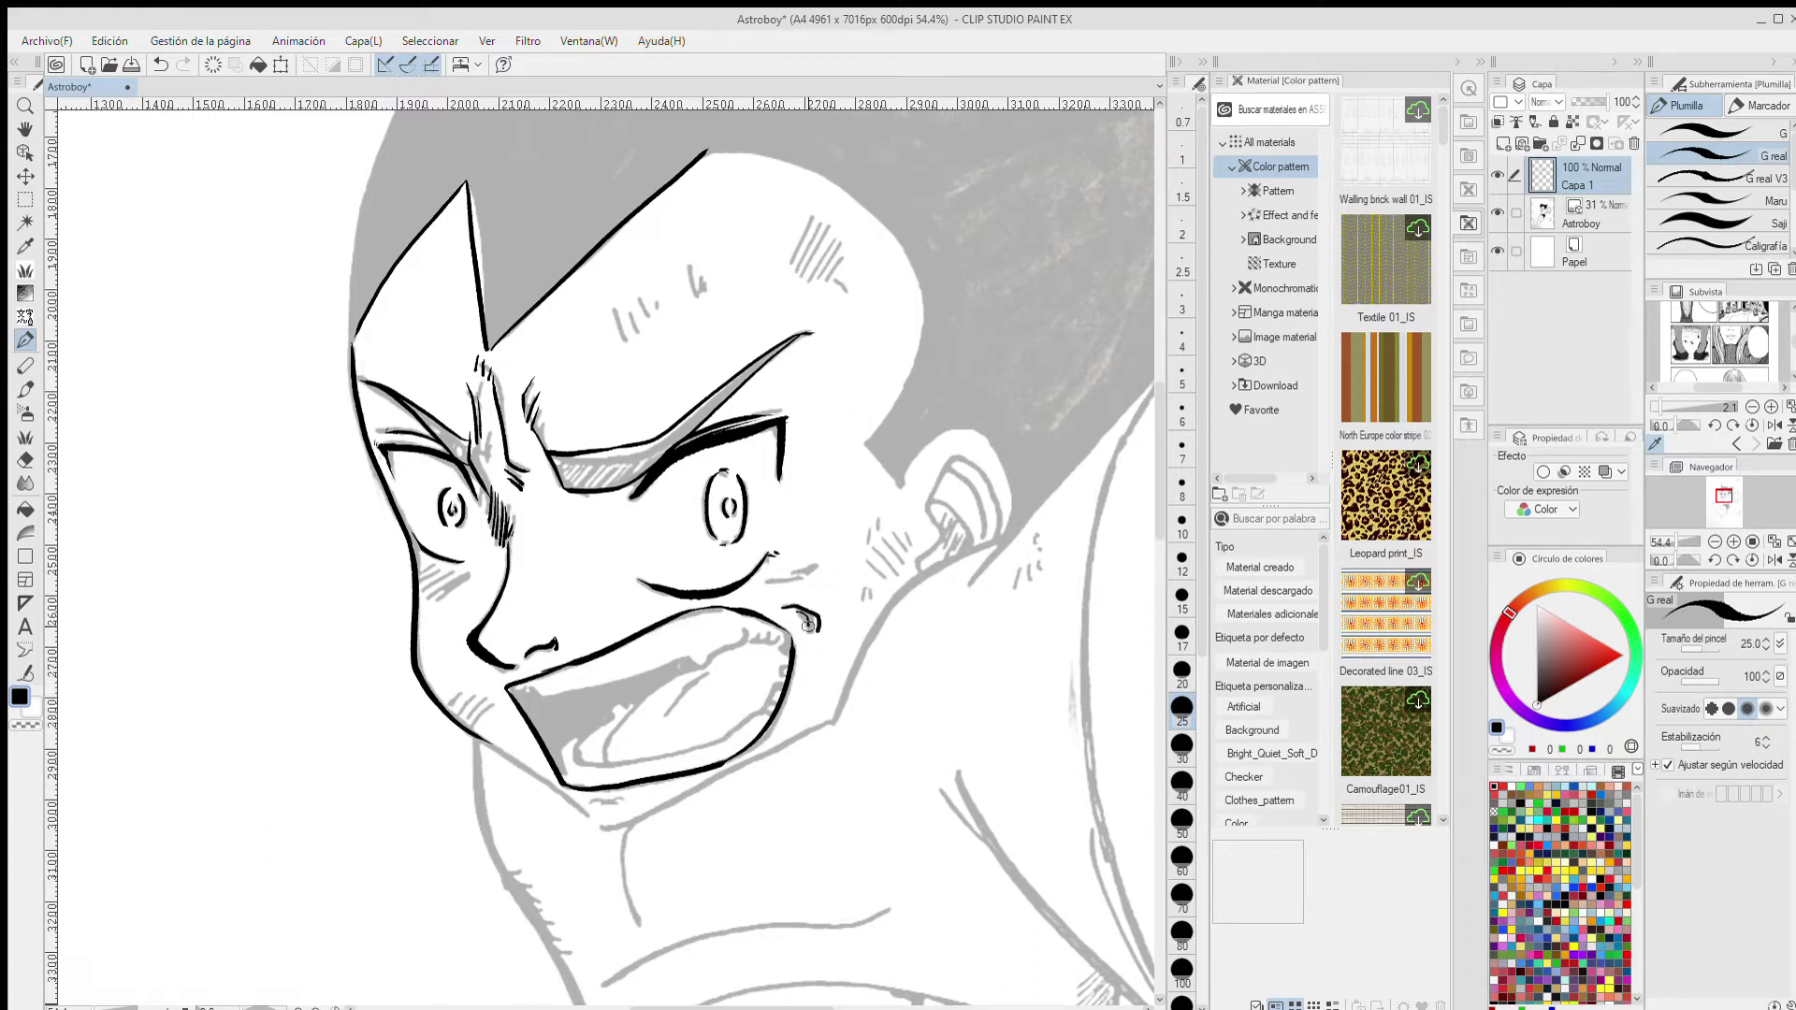
- Ink the teeth and tongue inside the open mouth
mouse_move(528, 689)
left_mouse_down()
mouse_move(777, 638)
mouse_move(683, 674)
mouse_move(604, 754)
mouse_move(592, 726)
mouse_move(585, 771)
mouse_move(573, 751)
mouse_move(709, 739)
mouse_move(772, 710)
left_mouse_up()
mouse_move(762, 709)
left_mouse_down()
mouse_move(711, 657)
mouse_move(633, 734)
mouse_move(707, 665)
mouse_move(584, 758)
left_mouse_up()
left_click_drag(610, 732, 588, 754)
- Add hatch strokes under the eyes and along the lower cheek
left_click_drag(485, 568, 439, 601)
mouse_move(466, 575)
left_mouse_down()
mouse_move(421, 608)
mouse_move(417, 587)
left_mouse_up()
left_click_drag(498, 695, 460, 725)
left_click_drag(479, 689, 448, 720)
left_click_drag(760, 584, 832, 562)
- Ink the chin and jaw line, the ear, and the rounded hairline around the forehead and temple
mouse_move(601, 827)
left_mouse_down()
mouse_move(833, 717)
mouse_move(479, 741)
mouse_move(608, 801)
mouse_move(655, 801)
left_mouse_up()
mouse_move(830, 720)
left_mouse_down()
mouse_move(889, 603)
mouse_move(999, 540)
left_mouse_up()
left_click_drag(837, 703, 794, 744)
mouse_move(898, 488)
left_mouse_down()
mouse_move(984, 436)
mouse_move(999, 539)
mouse_move(961, 449)
mouse_move(998, 540)
left_mouse_up()
left_click_drag(947, 470, 984, 548)
left_click_drag(932, 504, 968, 550)
mouse_move(866, 443)
left_mouse_down()
mouse_move(901, 485)
mouse_move(925, 318)
left_mouse_up()
mouse_move(702, 152)
left_mouse_down()
mouse_move(746, 149)
mouse_move(923, 327)
left_mouse_up()
- Add short scuff hatching across the forehead and on the cheek in front of the ear
left_click_drag(816, 206, 794, 272)
left_click_drag(834, 230, 804, 274)
mouse_move(840, 245)
left_mouse_down()
mouse_move(824, 271)
mouse_move(793, 267)
left_mouse_up()
left_click_drag(818, 273, 804, 292)
left_click_drag(713, 262, 691, 296)
left_click_drag(655, 299, 625, 328)
left_click_drag(625, 410, 610, 432)
left_click_drag(436, 292, 408, 329)
left_click_drag(421, 302, 411, 323)
left_click_drag(885, 498, 860, 547)
left_click_drag(911, 522, 870, 579)
left_click_drag(879, 569, 859, 601)
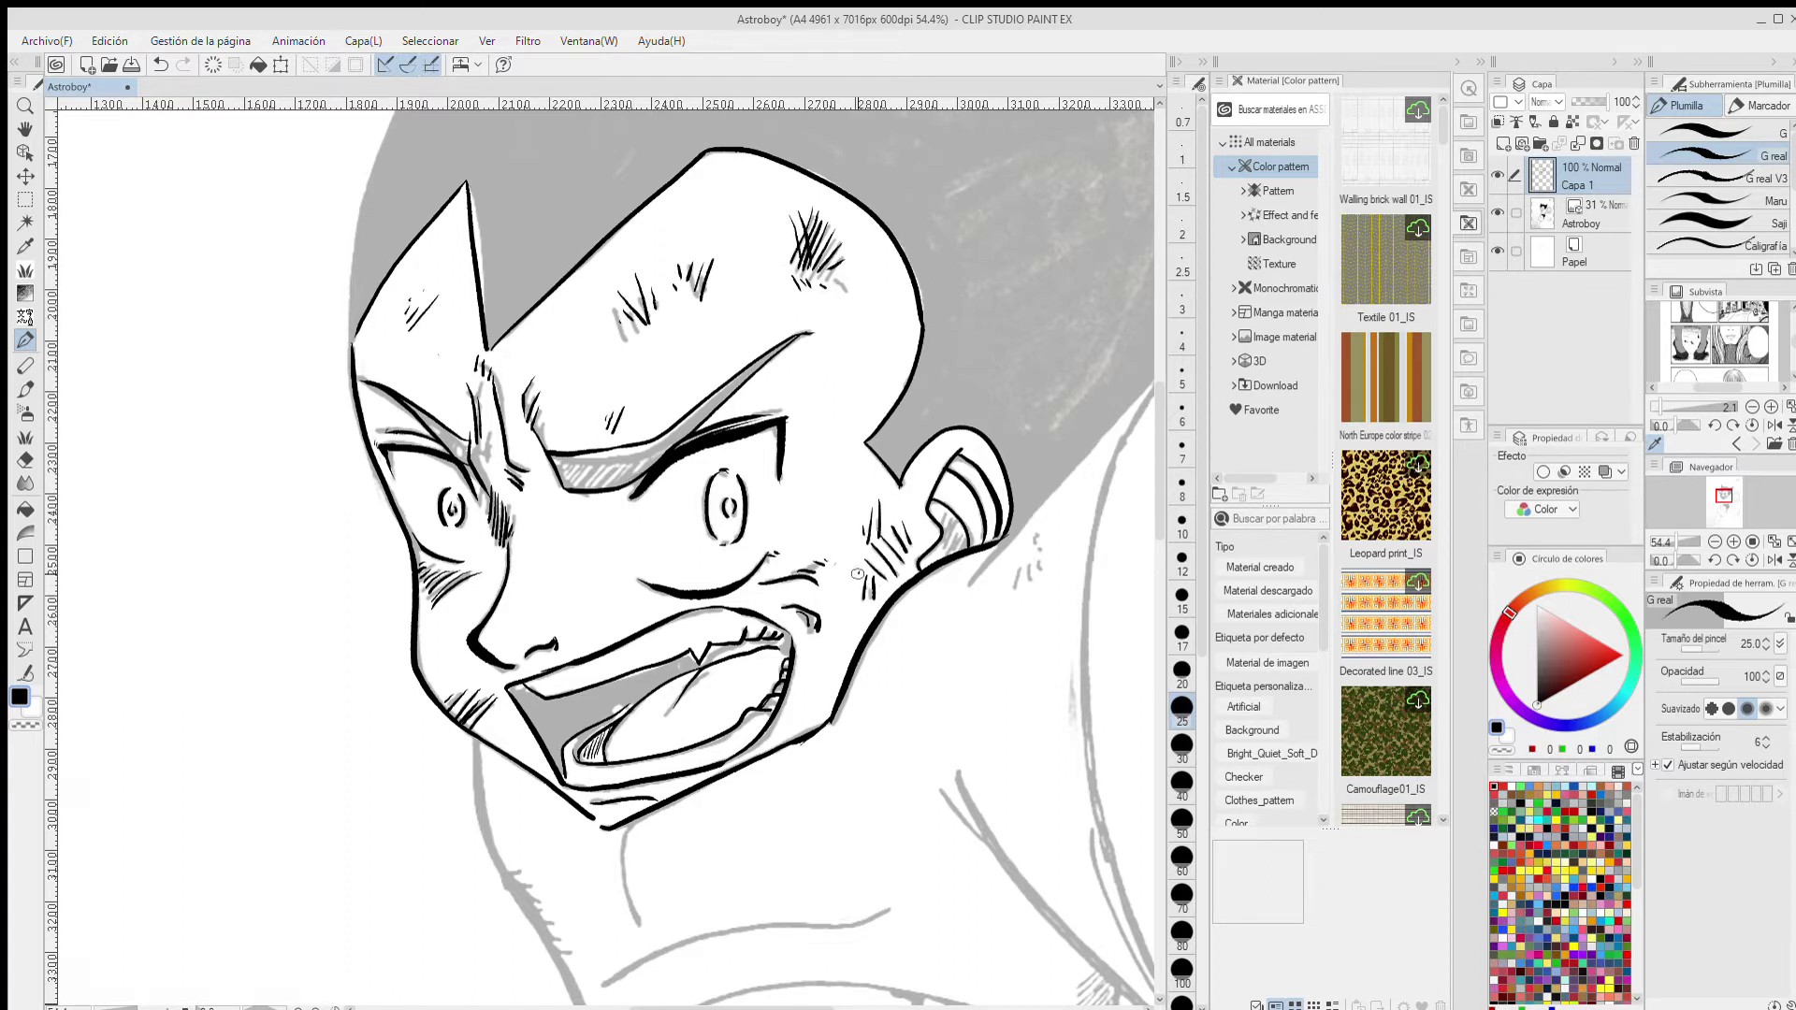
- Shade the inside of the ear with short hatch strokes
left_click_drag(945, 508, 936, 533)
left_click_drag(954, 517, 943, 556)
left_click_drag(966, 526, 917, 571)
left_click_drag(959, 537, 948, 554)
- Ink the outer outline of the hair, including its two pointed peaks and the curve between them
scroll(733, 536, "down", 4)
left_click_drag(733, 536, 583, 460)
left_click(1498, 213)
left_click(1498, 213)
mouse_move(463, 118)
left_mouse_down()
mouse_move(382, 423)
mouse_move(505, 224)
left_mouse_up()
mouse_move(718, 264)
left_mouse_down()
mouse_move(868, 199)
mouse_move(803, 405)
mouse_move(505, 223)
left_mouse_up()
key("ctrl+z")
left_click_drag(718, 264, 505, 222)
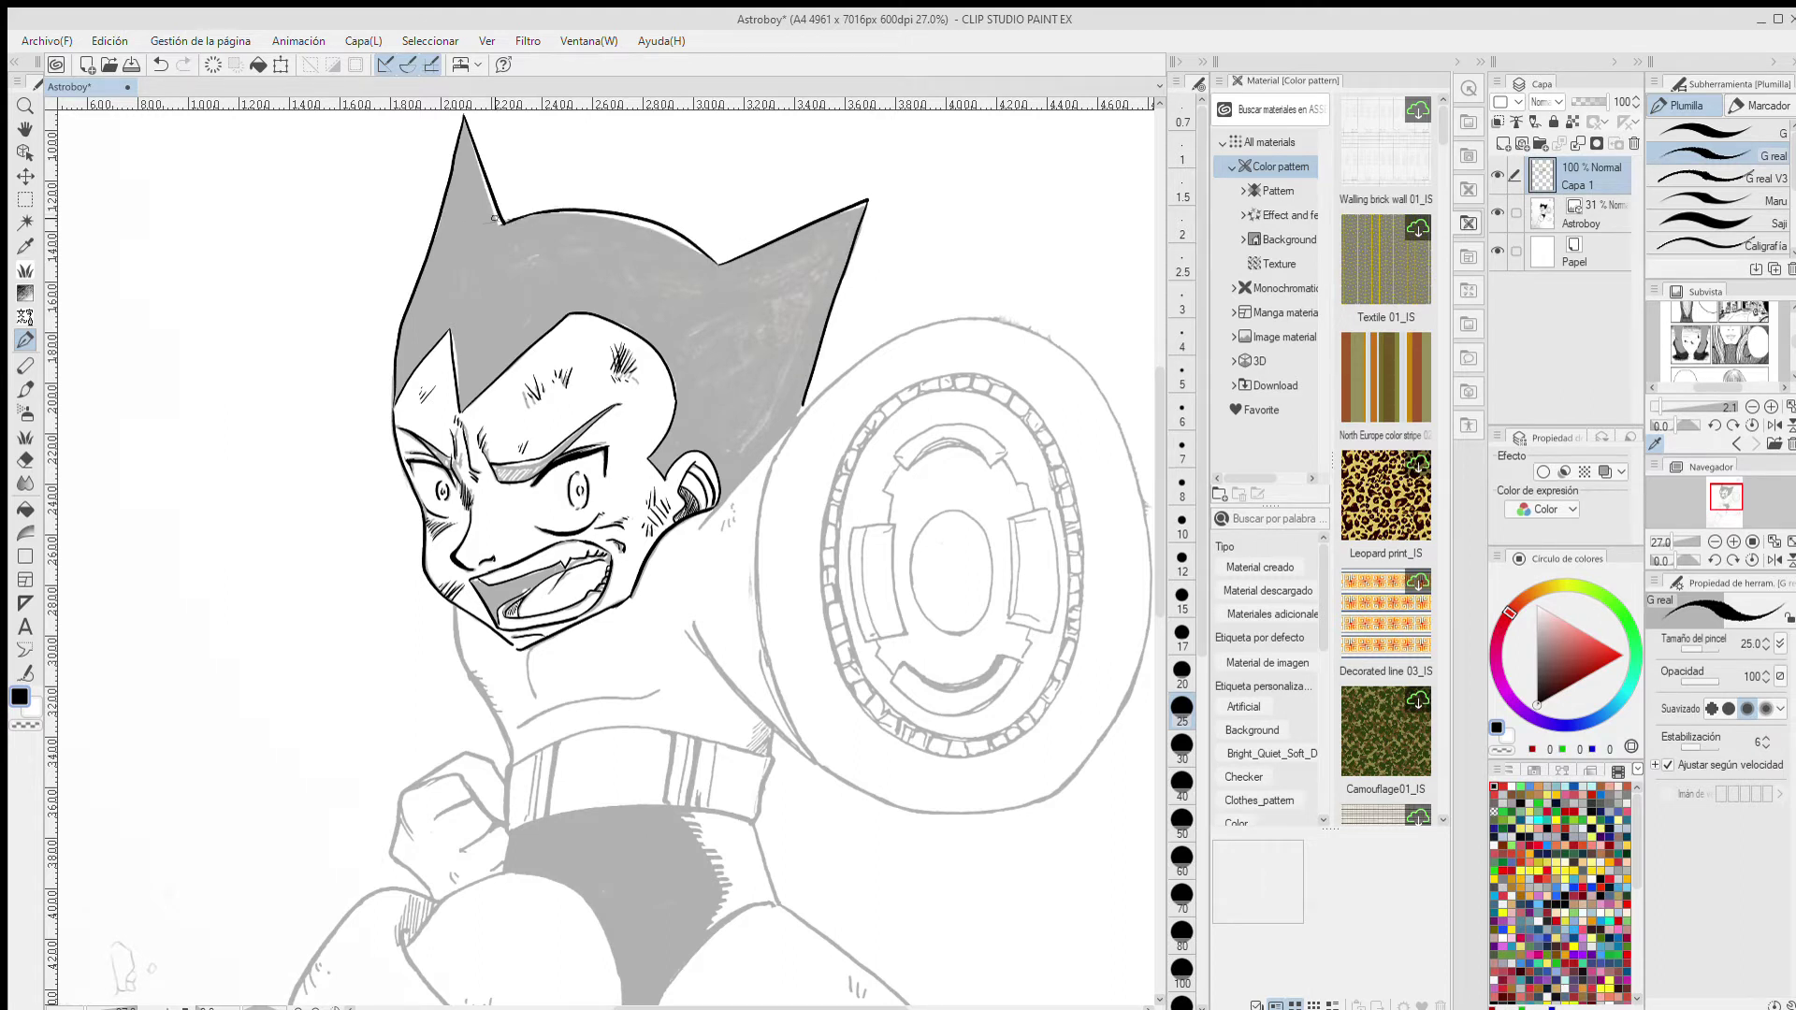
- Ink the large oval outline of the arm cannon and the contours of the arm and torso
mouse_move(701, 529)
left_mouse_down()
mouse_move(860, 360)
mouse_move(955, 318)
left_mouse_up()
mouse_move(810, 408)
left_mouse_down()
mouse_move(815, 762)
mouse_move(660, 743)
left_mouse_up()
mouse_move(755, 301)
left_mouse_down()
mouse_move(856, 319)
mouse_move(926, 395)
mouse_move(961, 500)
mouse_move(952, 652)
mouse_move(838, 774)
left_mouse_up()
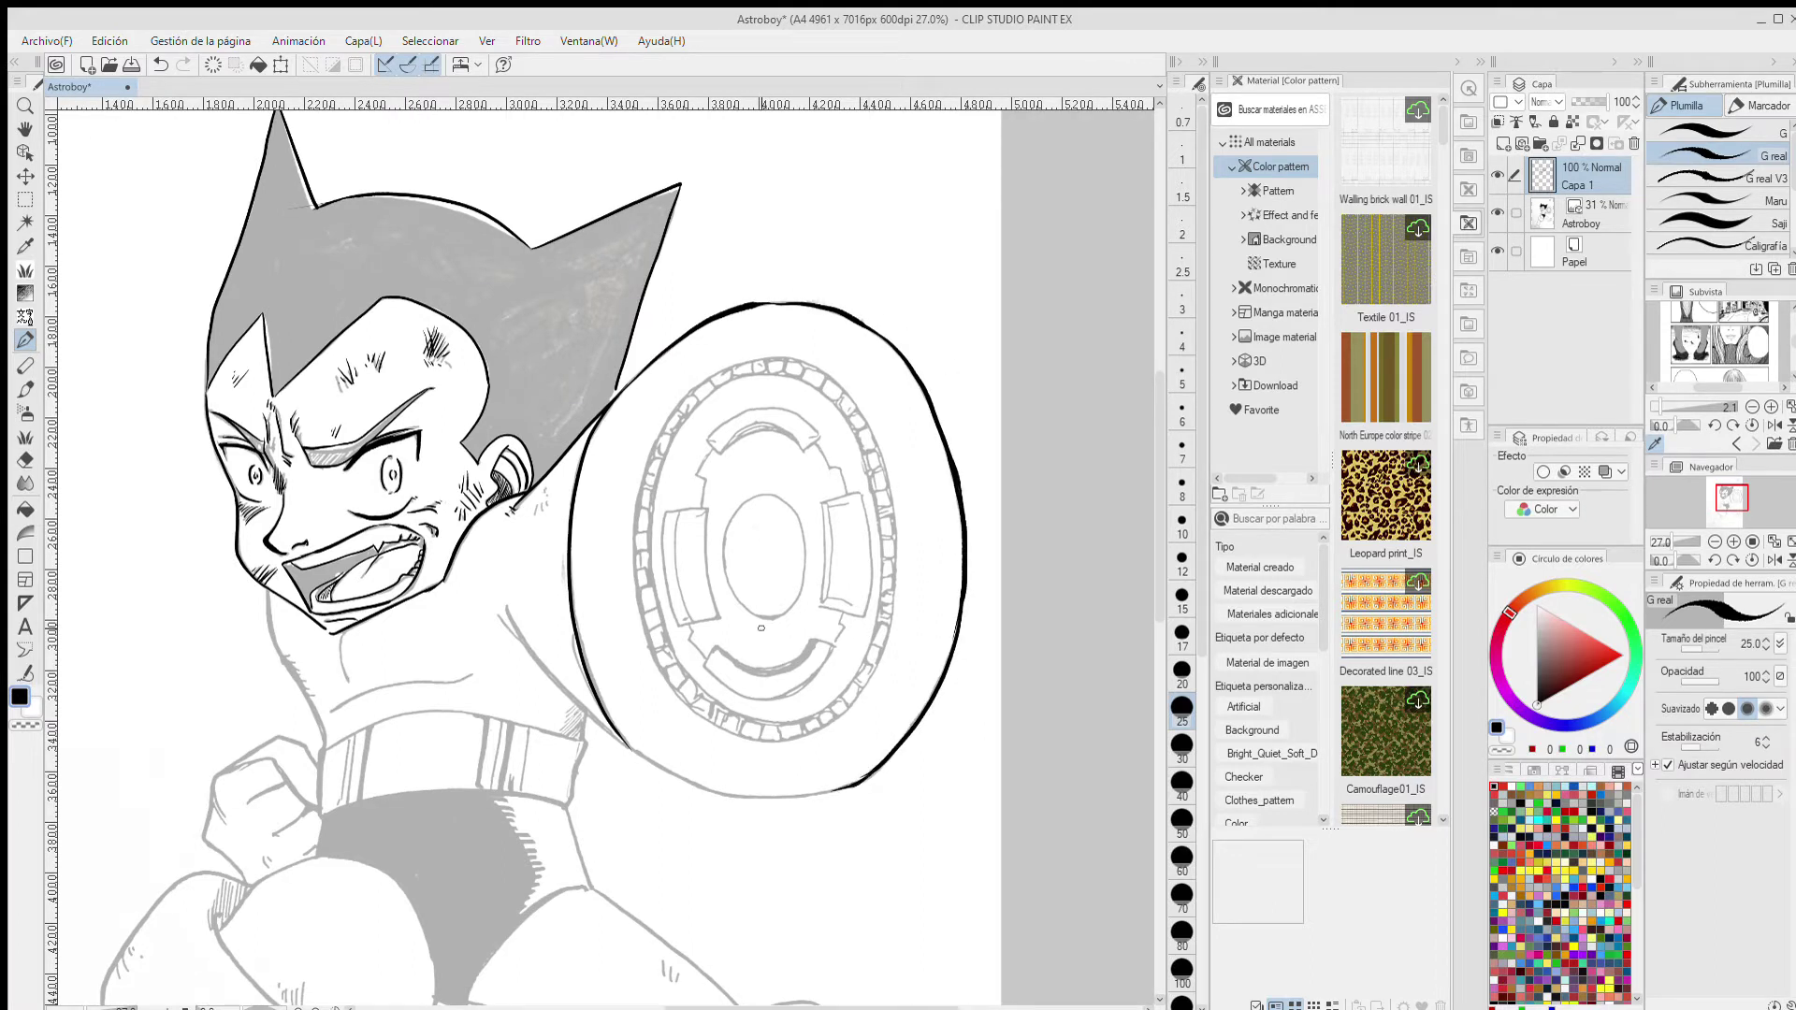
mouse_move(903, 762)
left_mouse_down()
mouse_move(926, 730)
mouse_move(952, 505)
mouse_move(762, 243)
mouse_move(801, 440)
mouse_move(687, 652)
left_mouse_up()
mouse_move(792, 538)
left_mouse_down()
mouse_move(795, 683)
mouse_move(868, 788)
mouse_move(724, 882)
left_mouse_up()
left_click_drag(751, 662, 829, 792)
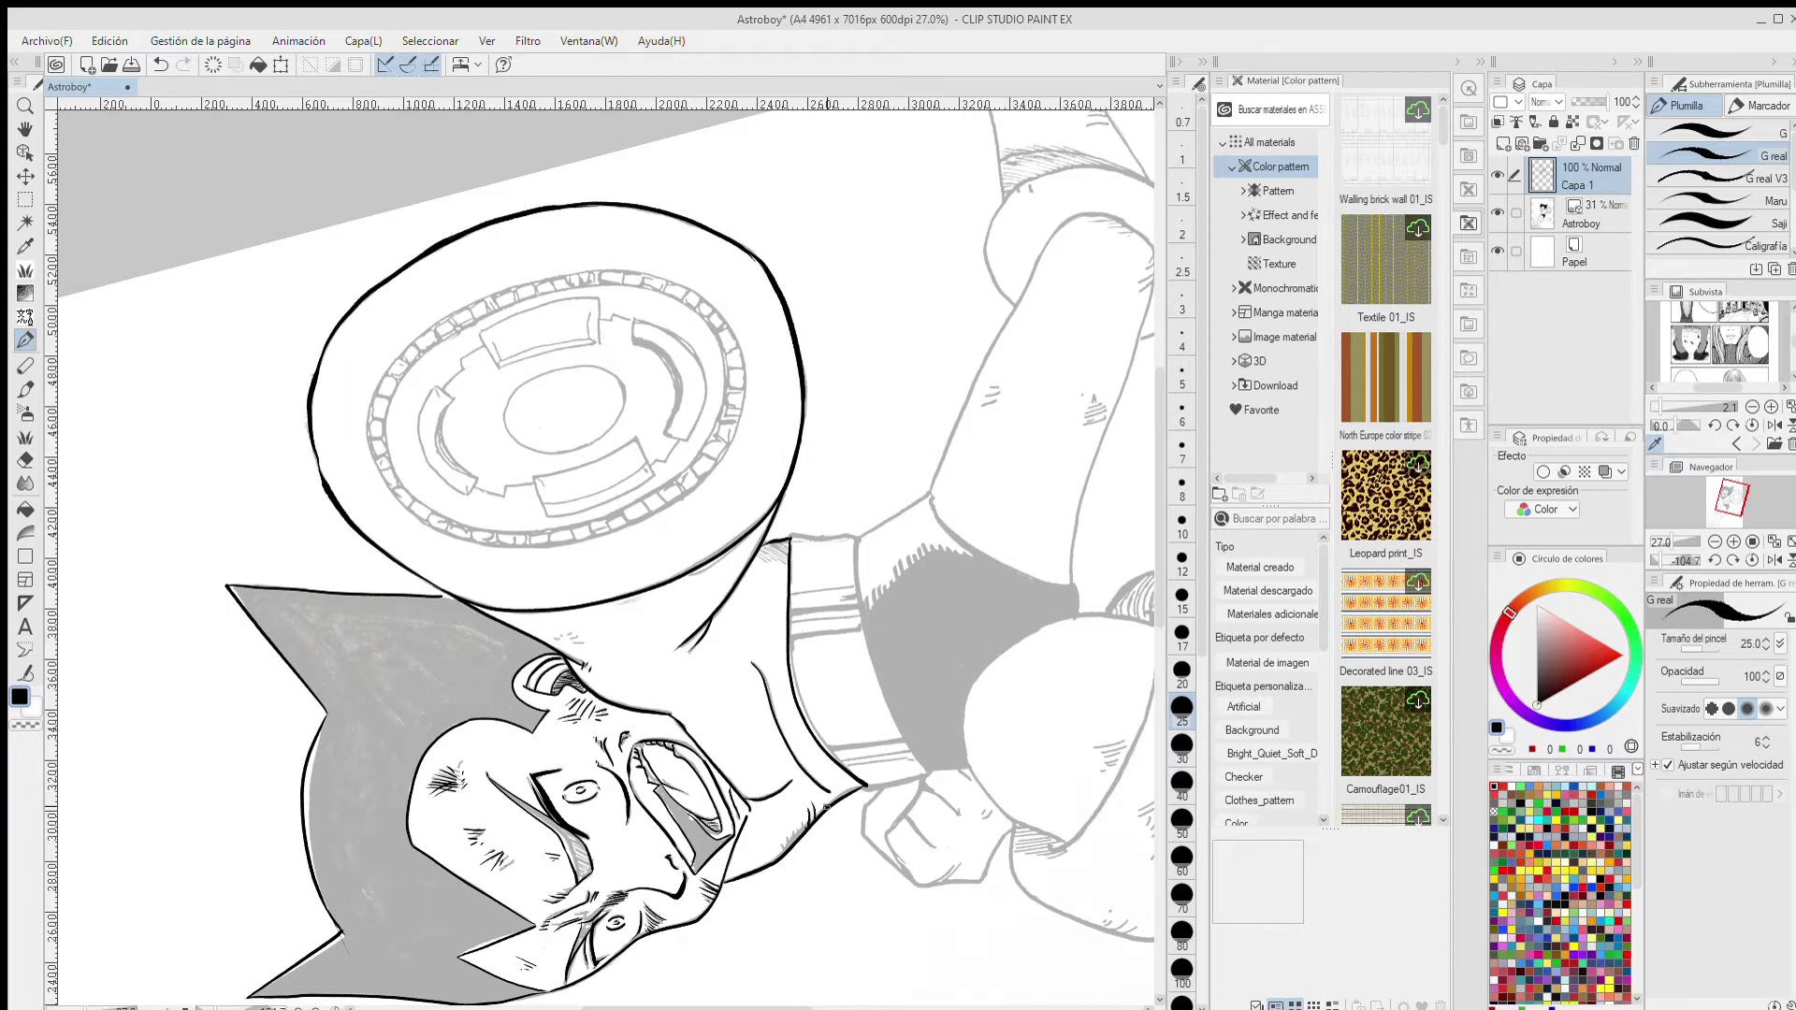
- Ink the outlines of the belt, the shorts and the clenched fist
mouse_move(863, 458)
left_mouse_down()
mouse_move(879, 510)
mouse_move(645, 805)
left_mouse_up()
mouse_move(599, 748)
left_mouse_down()
mouse_move(822, 501)
mouse_move(803, 565)
left_mouse_up()
left_click_drag(550, 515, 553, 585)
mouse_move(801, 560)
left_mouse_down()
mouse_move(679, 554)
mouse_move(554, 583)
left_mouse_up()
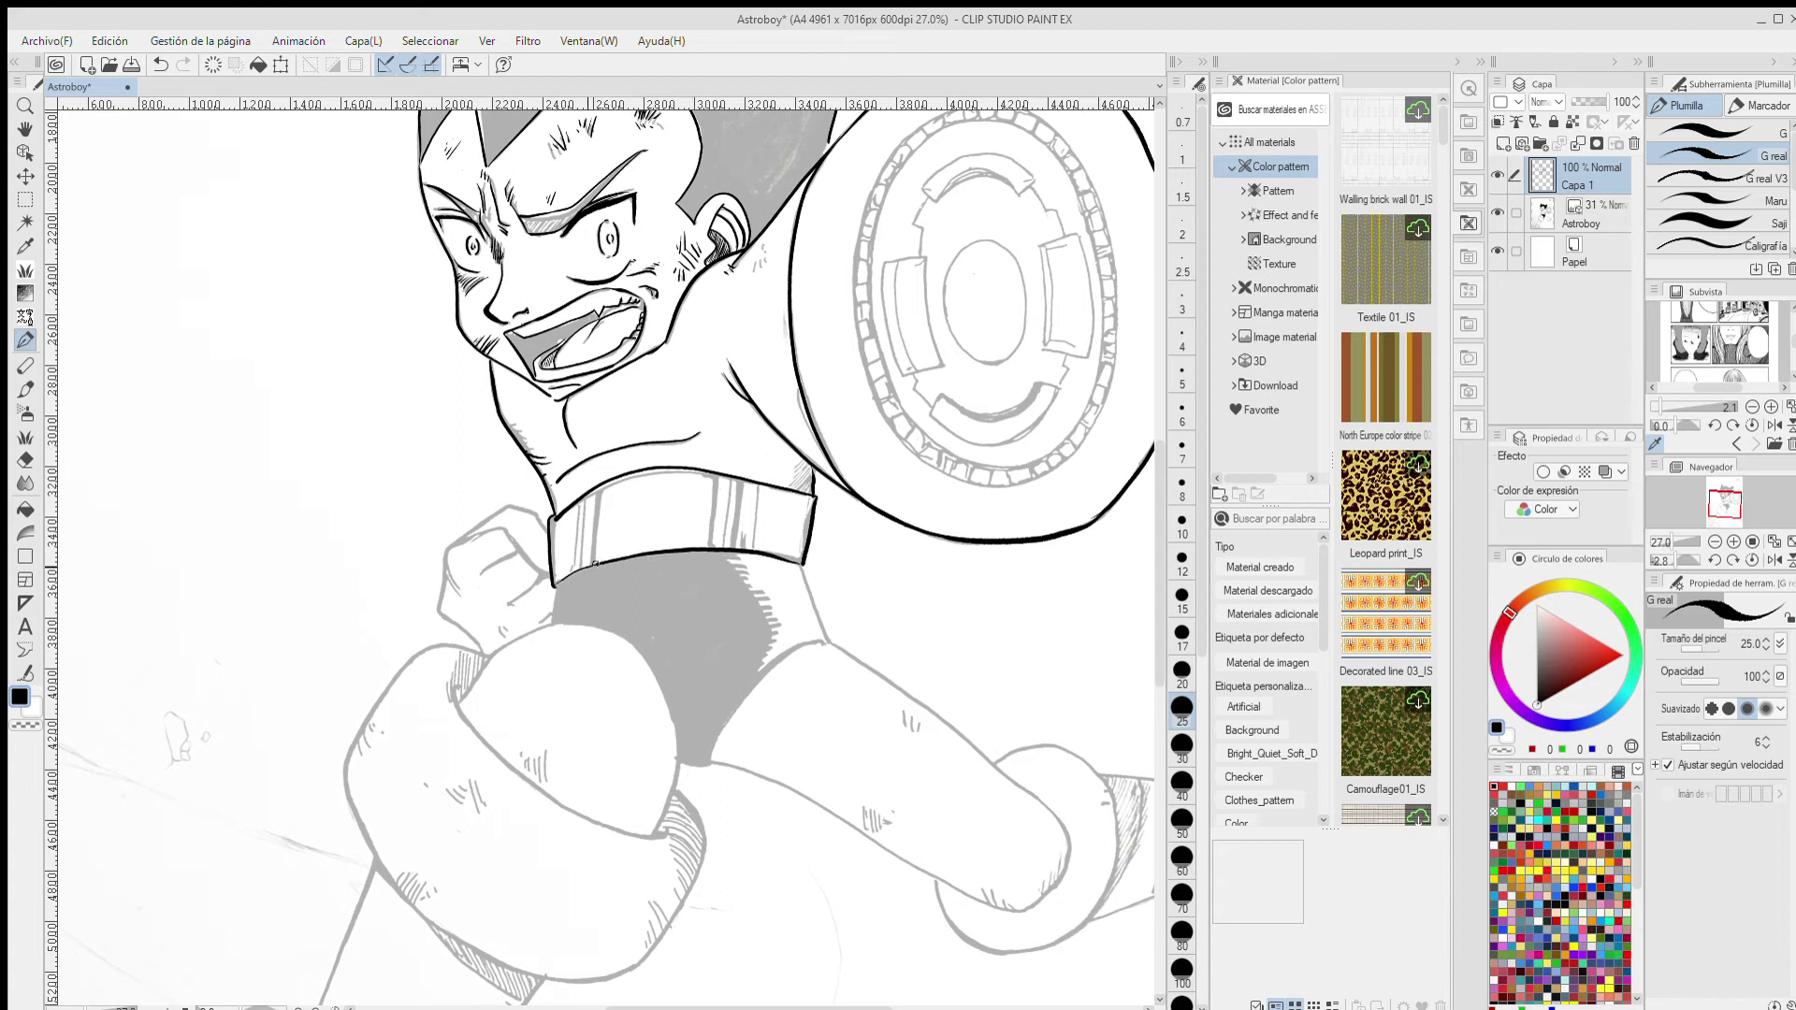
left_click_drag(831, 644, 711, 764)
mouse_move(483, 650)
left_mouse_down()
mouse_move(445, 552)
mouse_move(545, 510)
mouse_move(550, 575)
mouse_move(443, 603)
left_mouse_up()
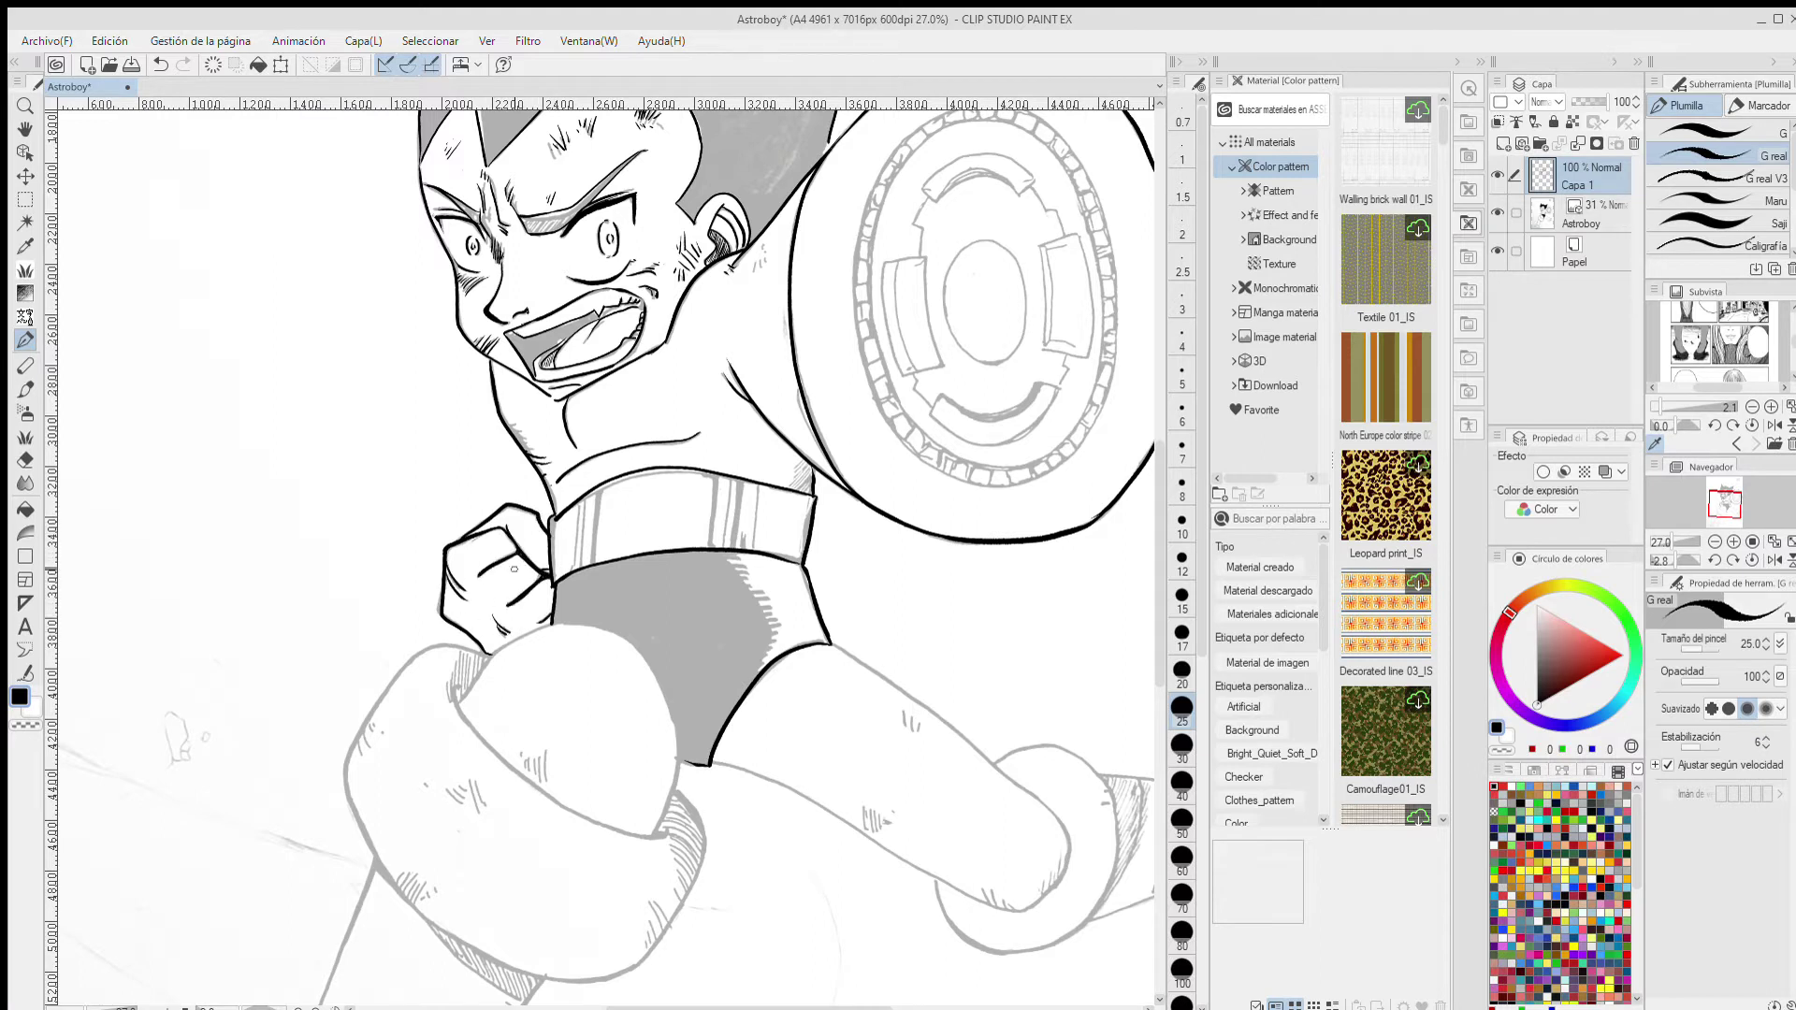
- Ink the outlines of the bent leg's thigh and the bulky boot cuff wrapped around its knee
mouse_move(483, 666)
left_mouse_down()
mouse_move(564, 625)
mouse_move(606, 271)
left_mouse_up()
mouse_move(571, 253)
left_mouse_down()
mouse_move(624, 252)
mouse_move(705, 374)
mouse_move(681, 460)
mouse_move(721, 506)
mouse_move(654, 590)
left_mouse_up()
key("ctrl+z")
left_click_drag(583, 399, 606, 365)
left_click_drag(606, 365, 739, 416)
left_click_drag(780, 530, 709, 295)
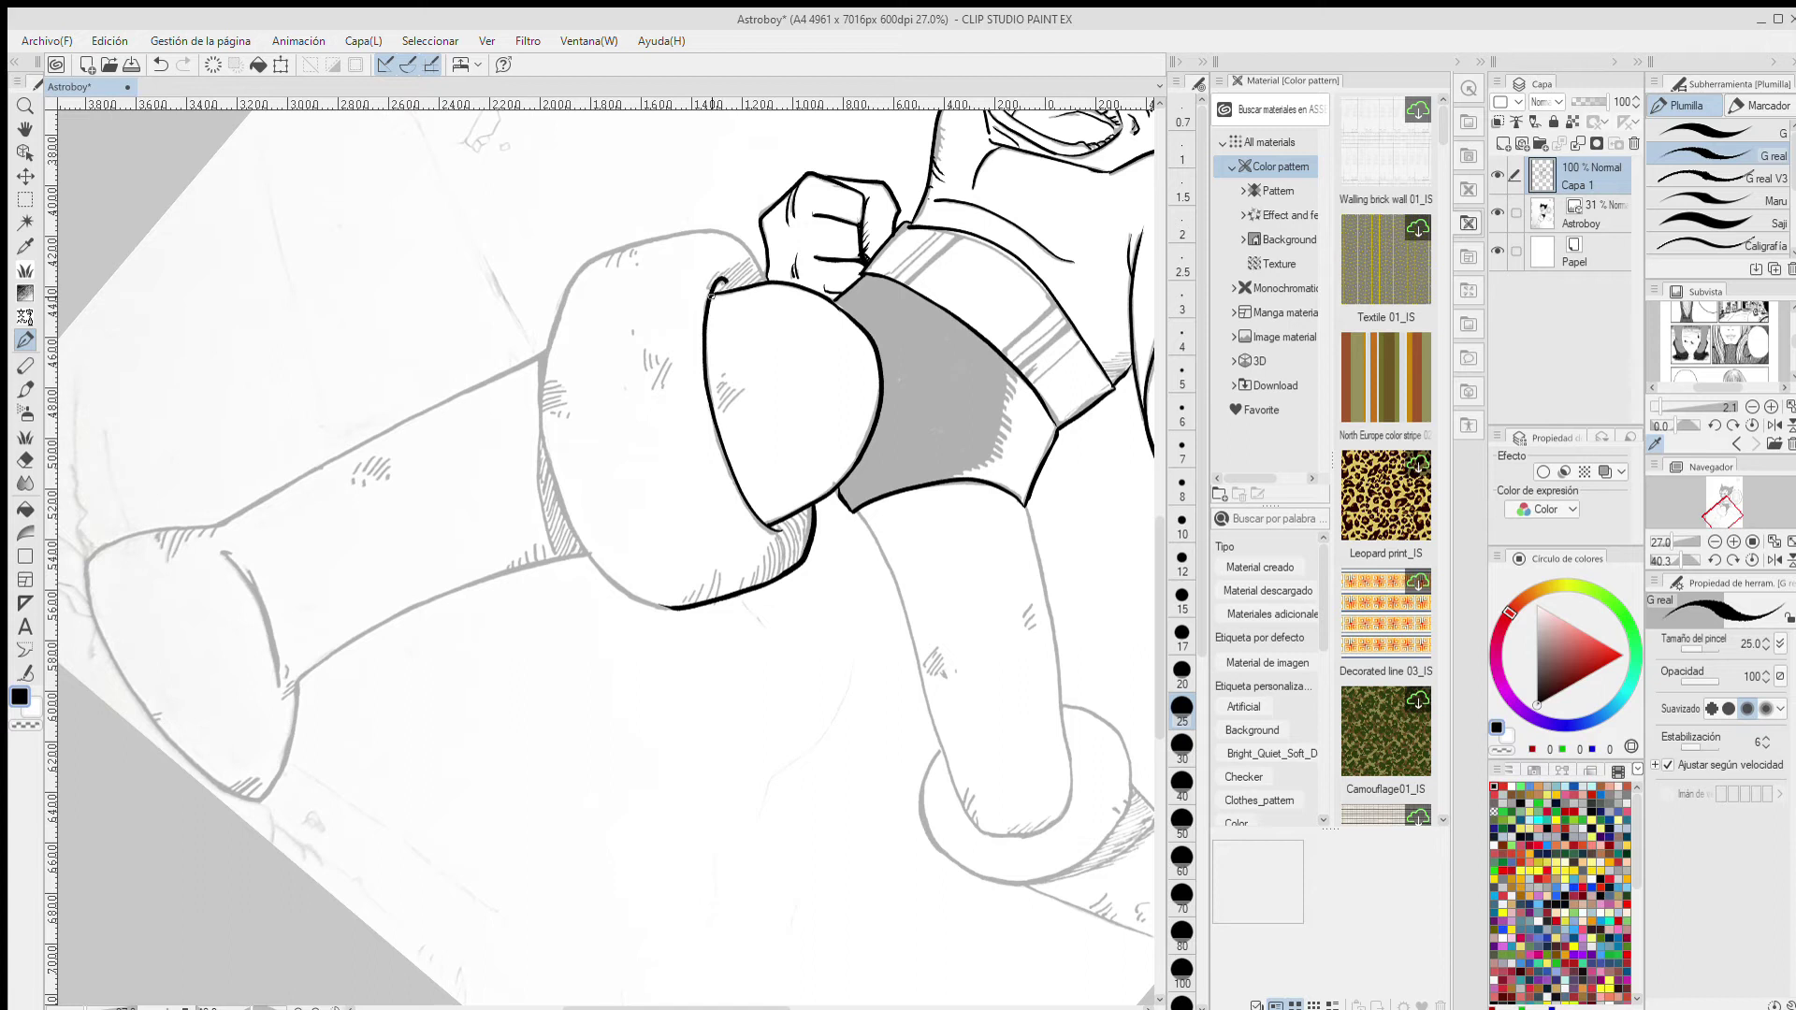
mouse_move(551, 472)
left_mouse_down()
mouse_move(582, 264)
mouse_move(721, 230)
mouse_move(760, 271)
left_mouse_up()
left_click_drag(651, 601, 544, 432)
- Add scuff marks and edge hatching to the bent leg's thigh and boot cuff
left_click_drag(672, 353, 652, 386)
left_click_drag(640, 247, 636, 267)
left_click_drag(631, 249, 626, 269)
left_click_drag(621, 250, 617, 270)
left_click_drag(612, 251, 609, 270)
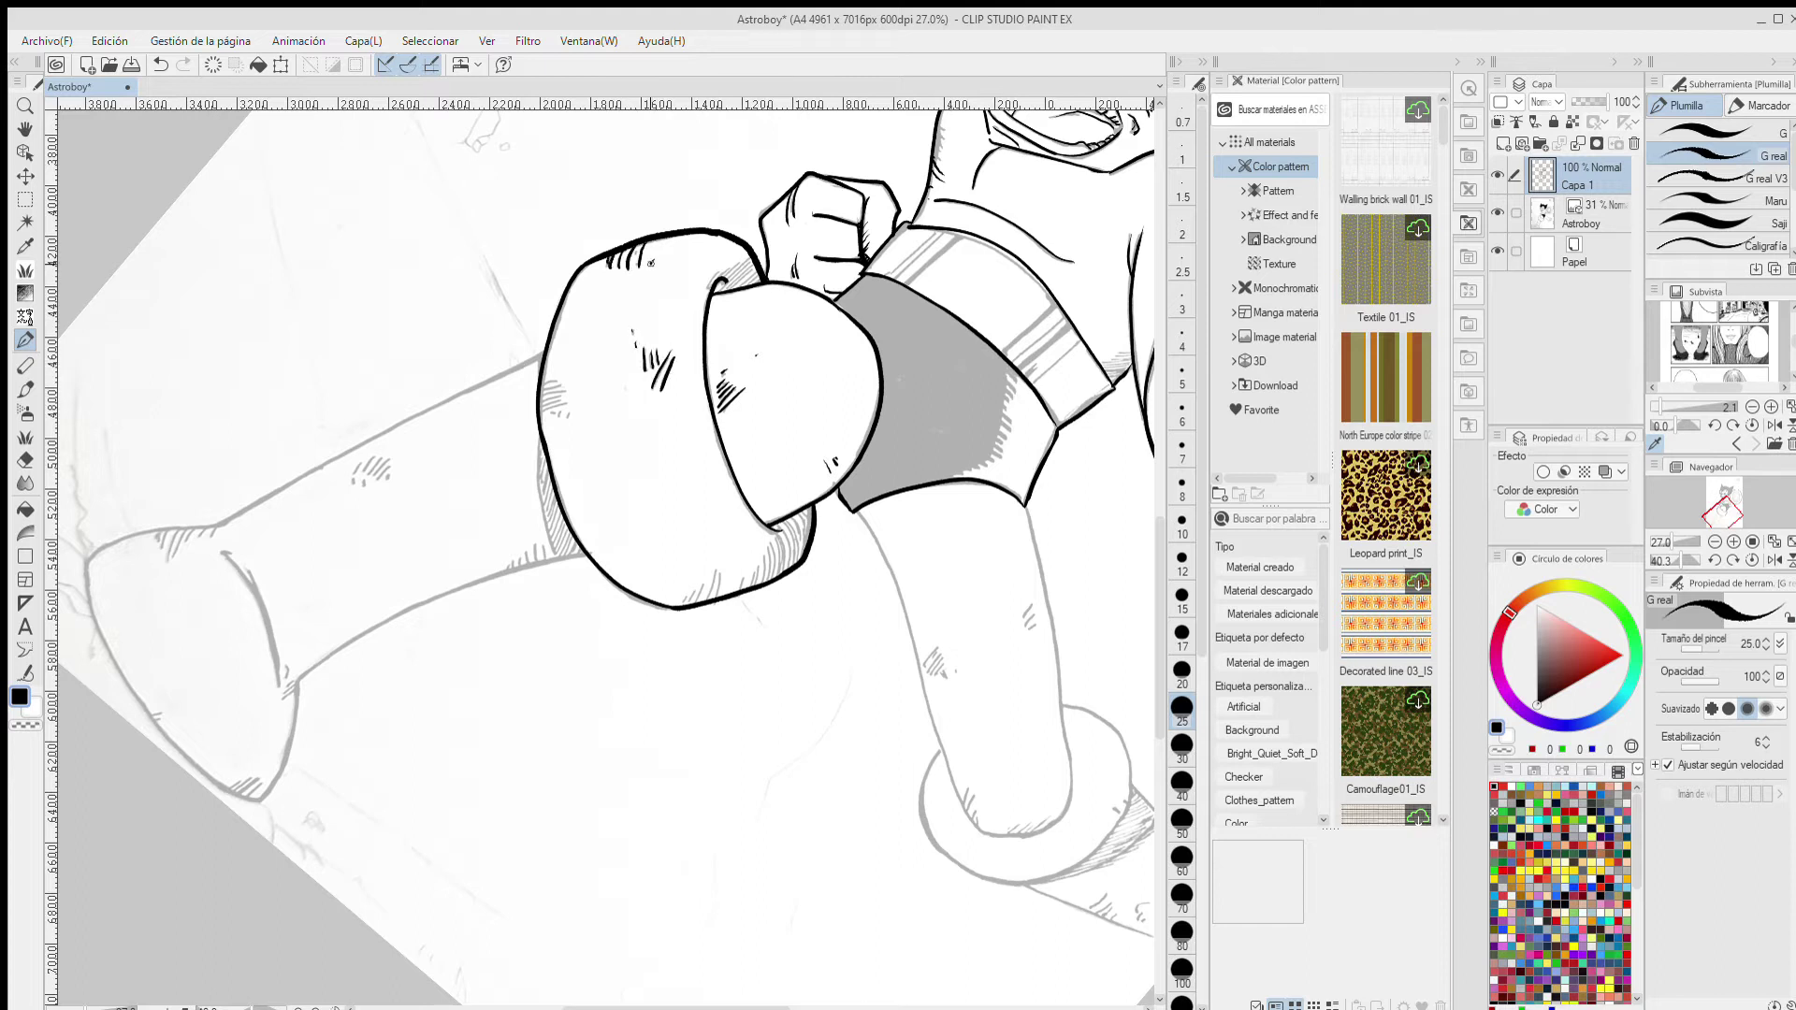
left_click_drag(559, 406, 573, 413)
left_click_drag(541, 395, 567, 401)
left_click_drag(542, 384, 565, 392)
left_click_drag(805, 516, 793, 562)
left_click_drag(795, 516, 759, 585)
left_click_drag(722, 569, 704, 601)
left_click_drag(704, 578, 692, 605)
- Ink the long side edges of the bent leg's boot below the cuff, undoing the last stray stroke
mouse_move(693, 584)
left_mouse_down()
mouse_move(681, 607)
mouse_move(651, 535)
mouse_move(549, 685)
mouse_move(513, 803)
left_mouse_up()
left_click(1752, 560)
left_click_drag(490, 400, 350, 748)
left_click_drag(512, 797, 563, 921)
mouse_move(358, 718)
left_mouse_down()
mouse_move(277, 846)
mouse_move(536, 941)
left_mouse_up()
key("ctrl+z")
- Ink the flared foot end of the bent leg's boot and its curved ankle line
scroll(547, 486, "down", 2)
mouse_move(548, 645)
left_mouse_down()
mouse_move(589, 519)
mouse_move(550, 484)
mouse_move(695, 530)
left_mouse_up()
scroll(587, 516, "up", 3)
left_click_drag(512, 605, 632, 299)
left_click_drag(719, 407, 661, 529)
left_click_drag(724, 458, 641, 549)
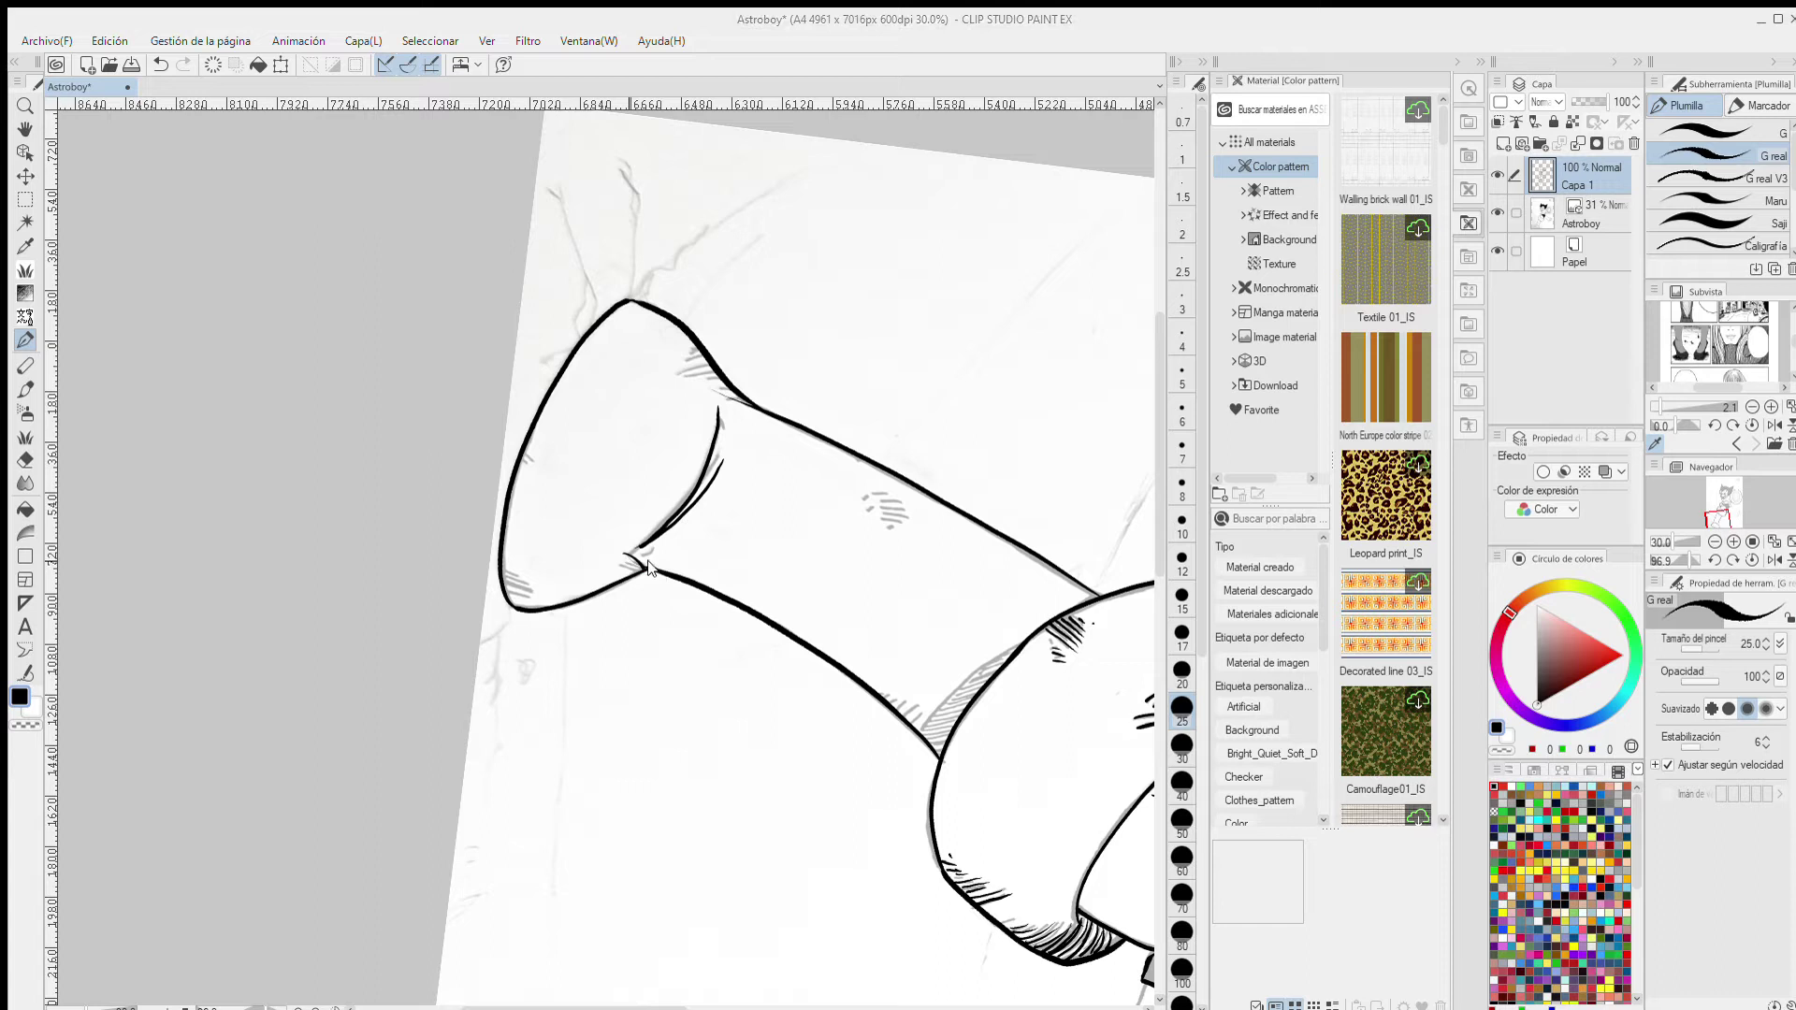
key("ctrl+z")
key("ctrl+z")
key("ctrl+z")
key("ctrl+z")
key("ctrl+y")
key("ctrl+y")
key("ctrl+y")
key("ctrl+y")
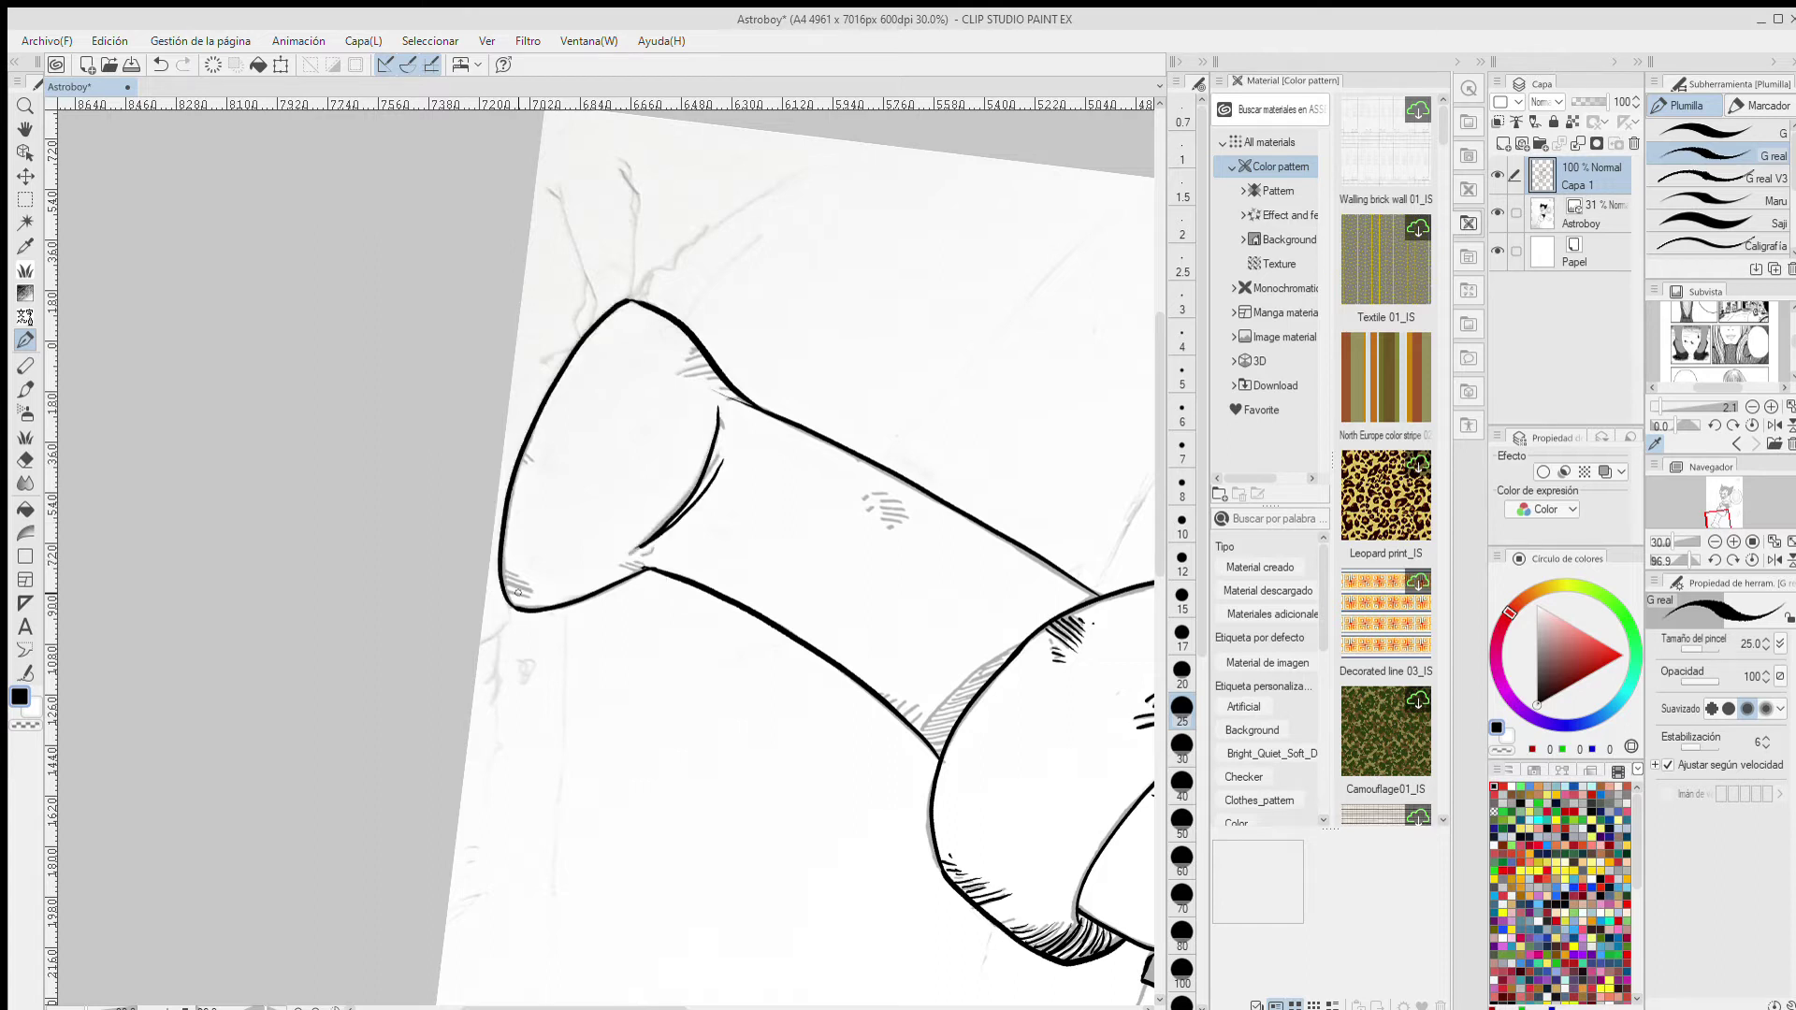
- Reset the canvas rotation and add hatch marks to the bent leg's boot shaft and foot
left_click_drag(1076, 610, 902, 716)
left_click(1752, 560)
left_click_drag(537, 364, 541, 374)
left_click_drag(531, 349, 531, 381)
left_click_drag(524, 344, 525, 381)
left_click_drag(519, 349, 513, 402)
left_click_drag(432, 524, 398, 600)
left_click_drag(403, 575, 385, 601)
left_click_drag(522, 715, 510, 736)
left_click_drag(655, 704, 622, 749)
left_click_drag(613, 608, 599, 638)
left_click_drag(706, 348, 698, 365)
- Ink the outstretched leg's thigh, rounded knee and circular boot cuff
mouse_move(700, 353)
left_mouse_down()
mouse_move(203, 799)
mouse_move(140, 741)
left_mouse_up()
left_click_drag(538, 319, 776, 518)
mouse_move(785, 584)
left_mouse_down()
mouse_move(525, 503)
mouse_move(401, 440)
left_mouse_up()
mouse_move(781, 512)
left_mouse_down()
mouse_move(769, 597)
mouse_move(590, 550)
left_mouse_up()
left_click_drag(402, 443, 590, 549)
mouse_move(715, 459)
left_mouse_down()
mouse_move(815, 473)
mouse_move(800, 646)
left_mouse_up()
mouse_move(644, 596)
left_mouse_down()
mouse_move(697, 672)
mouse_move(973, 582)
left_mouse_up()
- Ink the upper edge of the outstretched leg's boot behind the cuff, undoing the unwanted strokes
left_click_drag(829, 481, 986, 484)
left_click_drag(882, 524, 833, 613)
key("ctrl+z")
key("ctrl+z")
key("ctrl+z")
key("ctrl+z")
left_click_drag(829, 481, 991, 484)
key("ctrl+z")
- Add scuff hatching to the outstretched leg and shade the underarm area above the belt
left_click_drag(612, 394, 615, 420)
left_click_drag(622, 399, 626, 425)
left_click_drag(631, 409, 634, 427)
left_click_drag(571, 494, 578, 528)
left_click_drag(586, 510, 595, 526)
left_click_drag(693, 582, 710, 618)
left_click_drag(708, 596, 721, 620)
left_click_drag(524, 234, 492, 655)
mouse_move(482, 526)
left_mouse_down()
mouse_move(457, 561)
mouse_move(473, 568)
mouse_move(448, 552)
left_mouse_up()
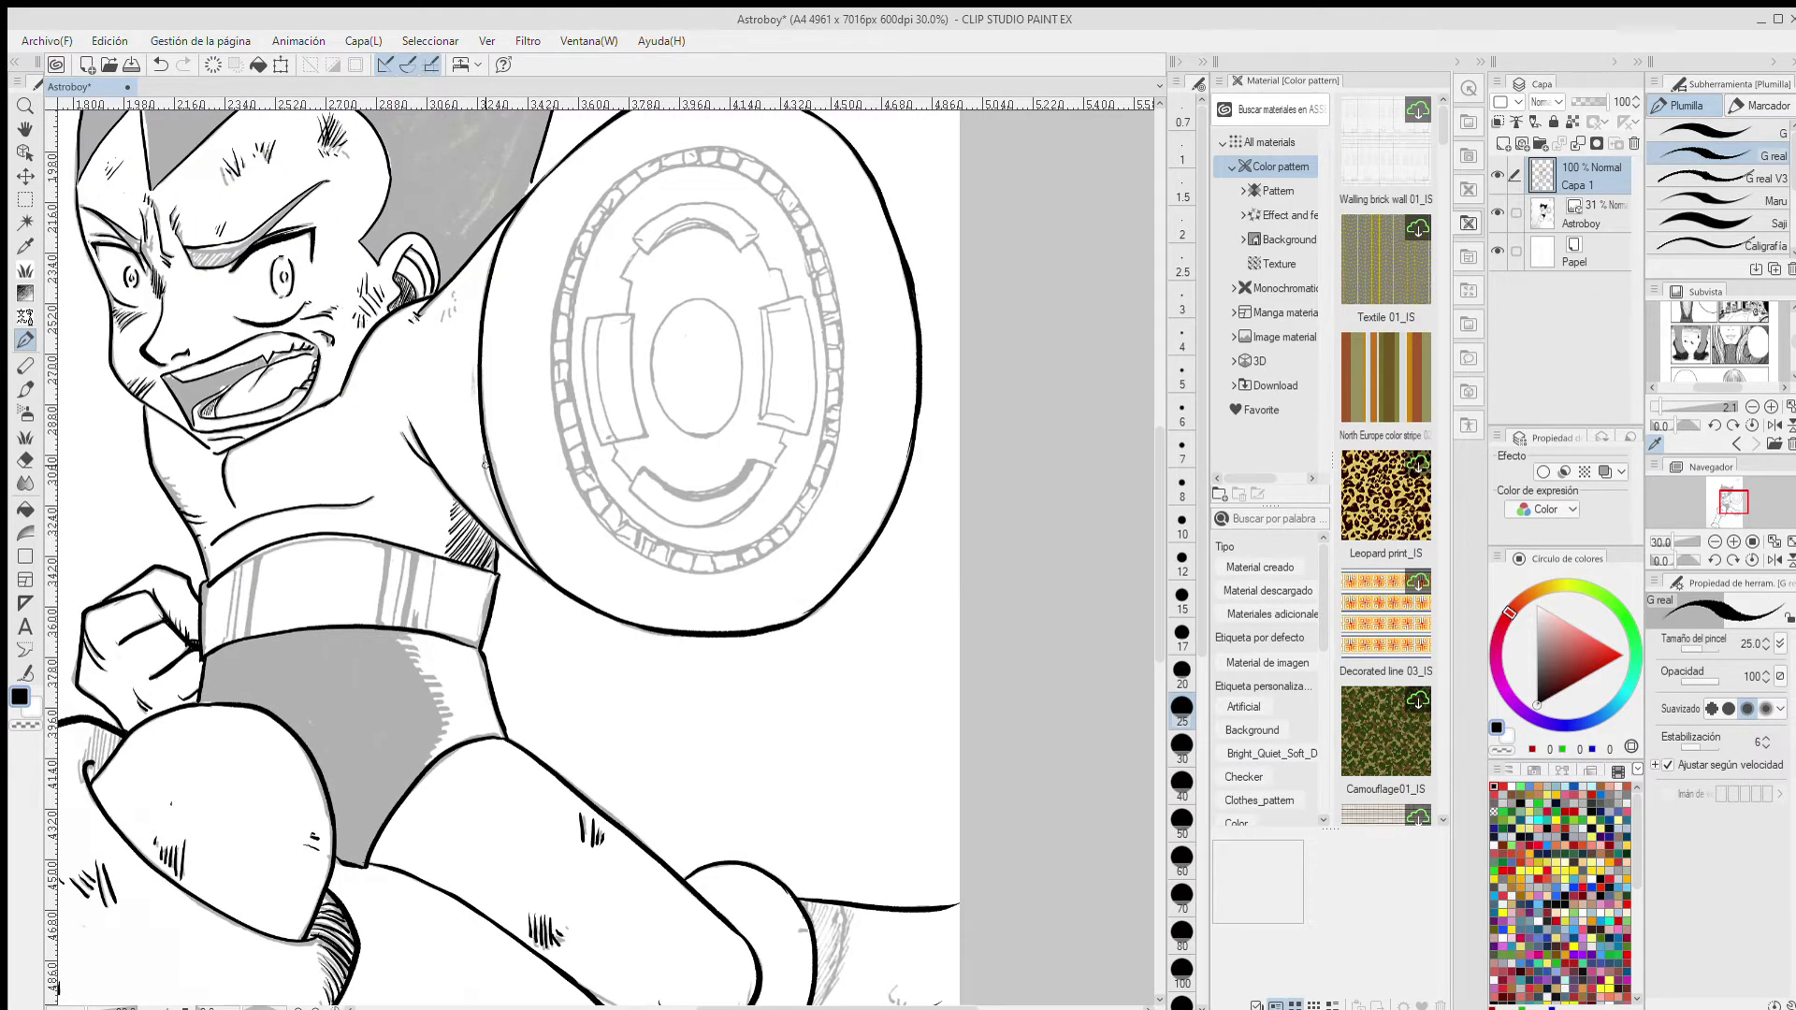
left_click_drag(486, 465, 559, 415)
left_click_drag(461, 493, 453, 573)
left_click_drag(475, 500, 465, 573)
key("ctrl+z")
key("ctrl+z")
- Ink the dark vertical stripes on both sides of the belt
left_click_drag(462, 493, 466, 573)
left_click_drag(486, 501, 471, 578)
left_click_drag(508, 514, 502, 580)
left_click_drag(334, 501, 306, 589)
- Hide the Astroboy sketch layer and check the inked line art on its own
scroll(801, 439, "down", 1)
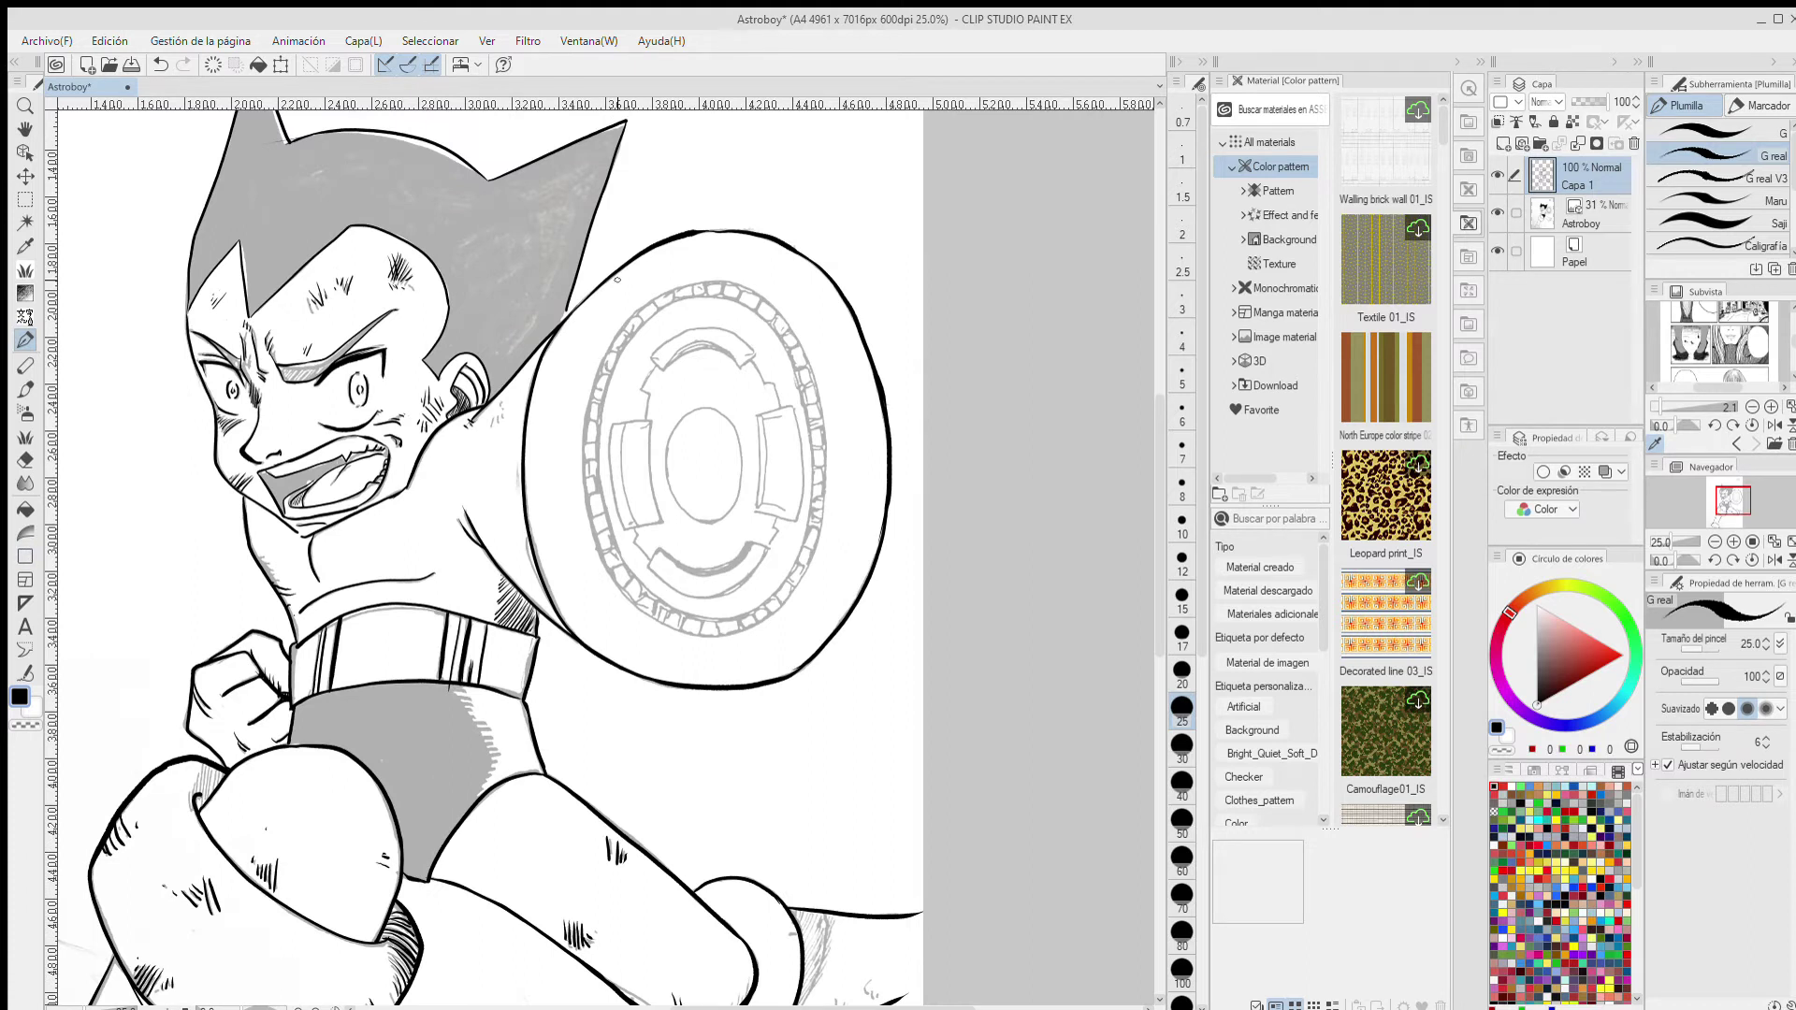
left_click(1498, 213)
scroll(693, 543, "down", 1)
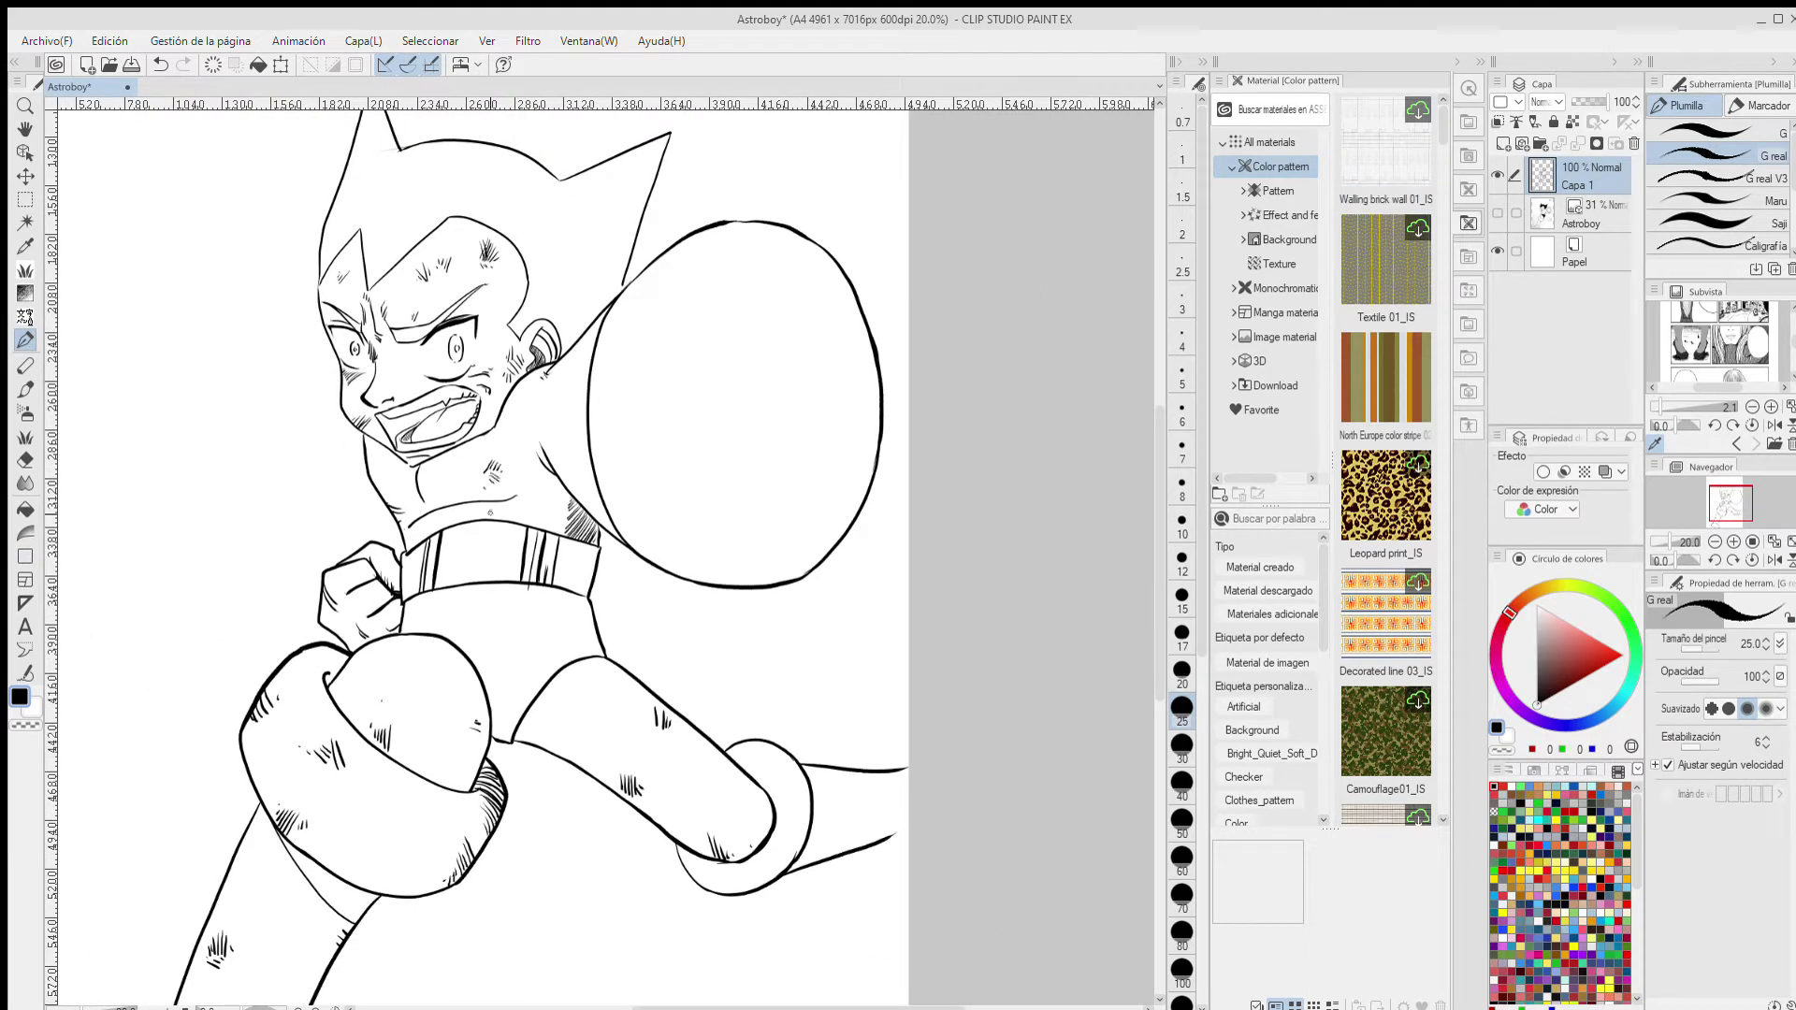
left_click_drag(684, 602, 776, 680)
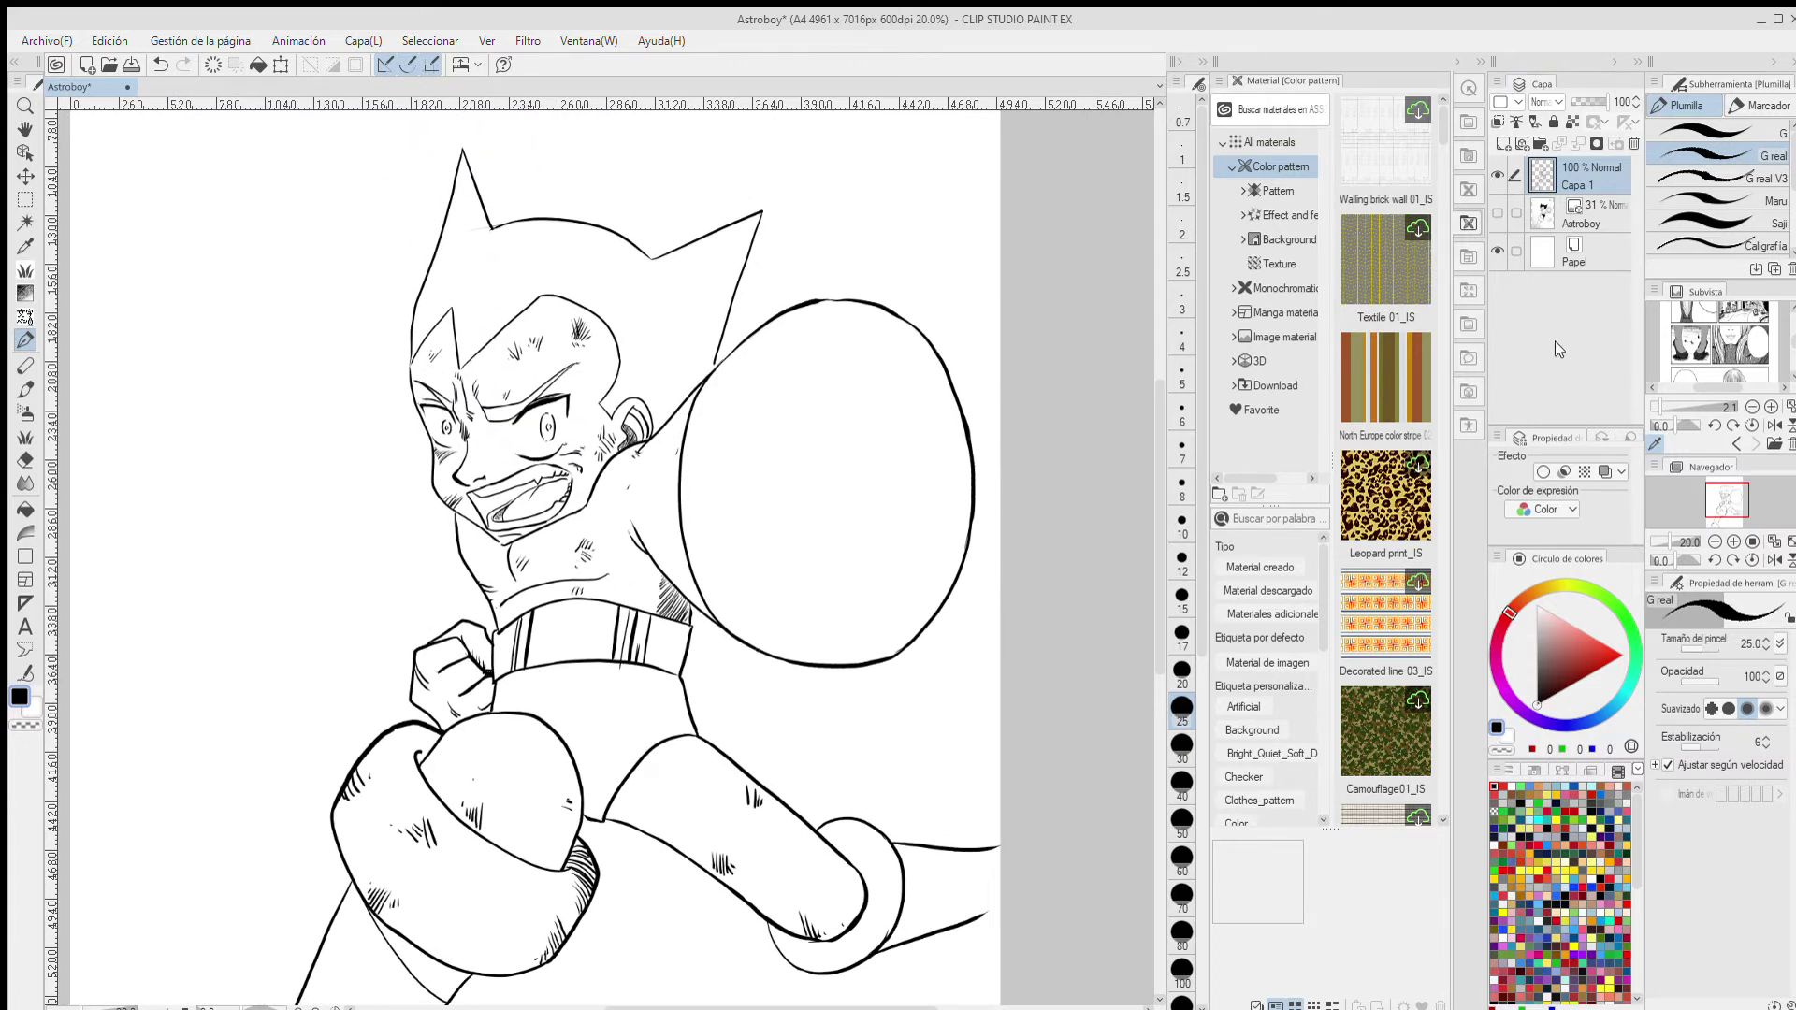
- Create a new layer above Capa 1 and choose the Ellipse figure tool
left_click(1503, 144)
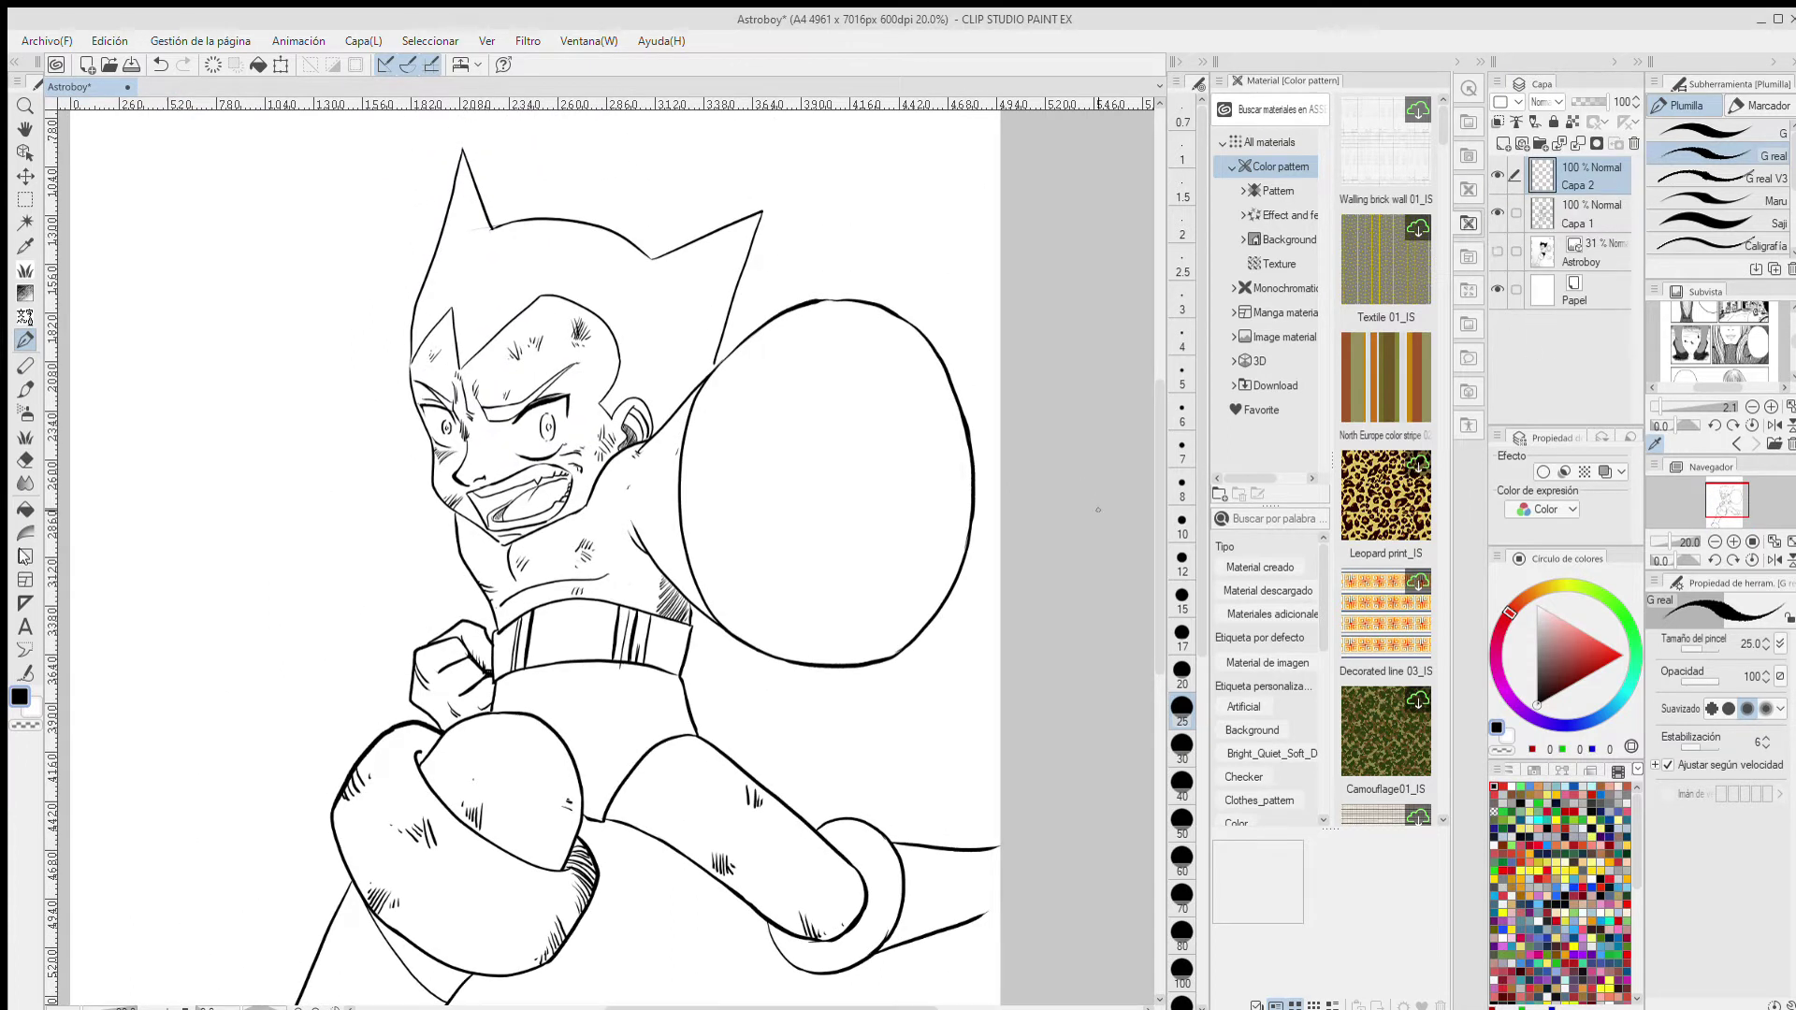
left_click(25, 557)
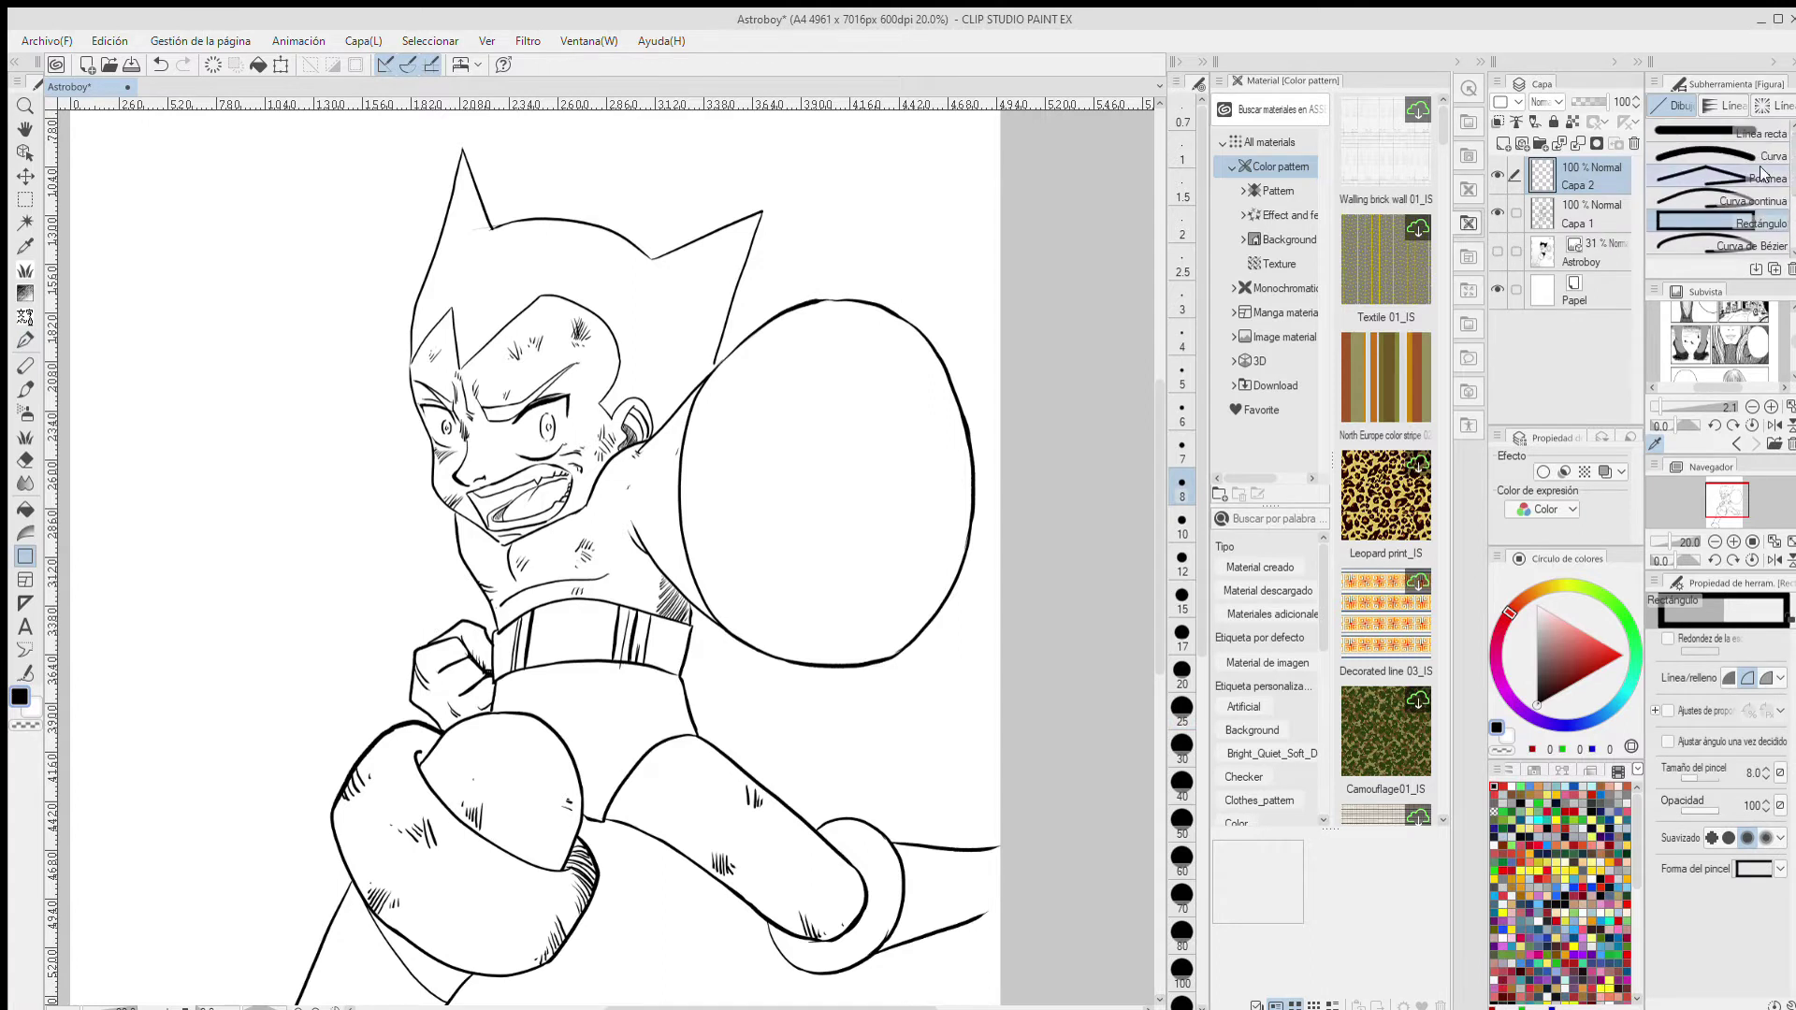
left_click_drag(1793, 147, 1793, 195)
left_click(1771, 205)
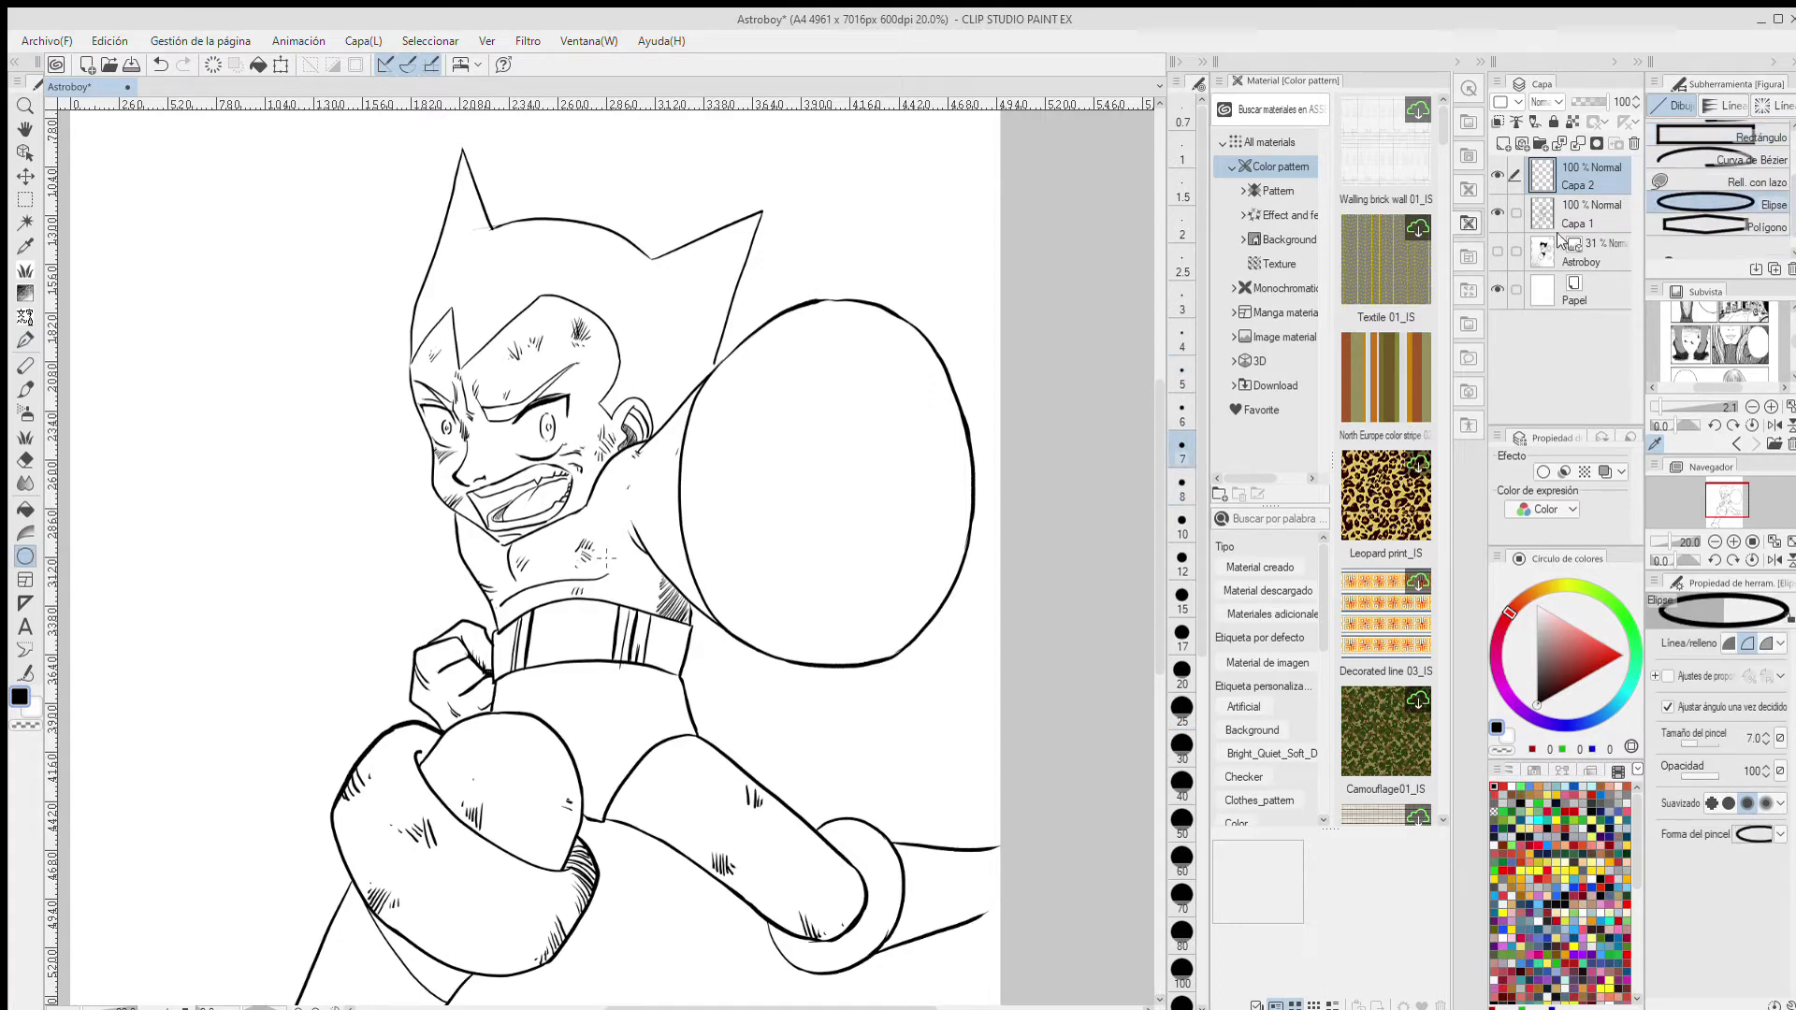
- Show the Astroboy sketch layer and draw two concentric ellipses at brush size 20 along the cannon's segmented ring
left_click(1498, 252)
left_click_drag(746, 330, 923, 627)
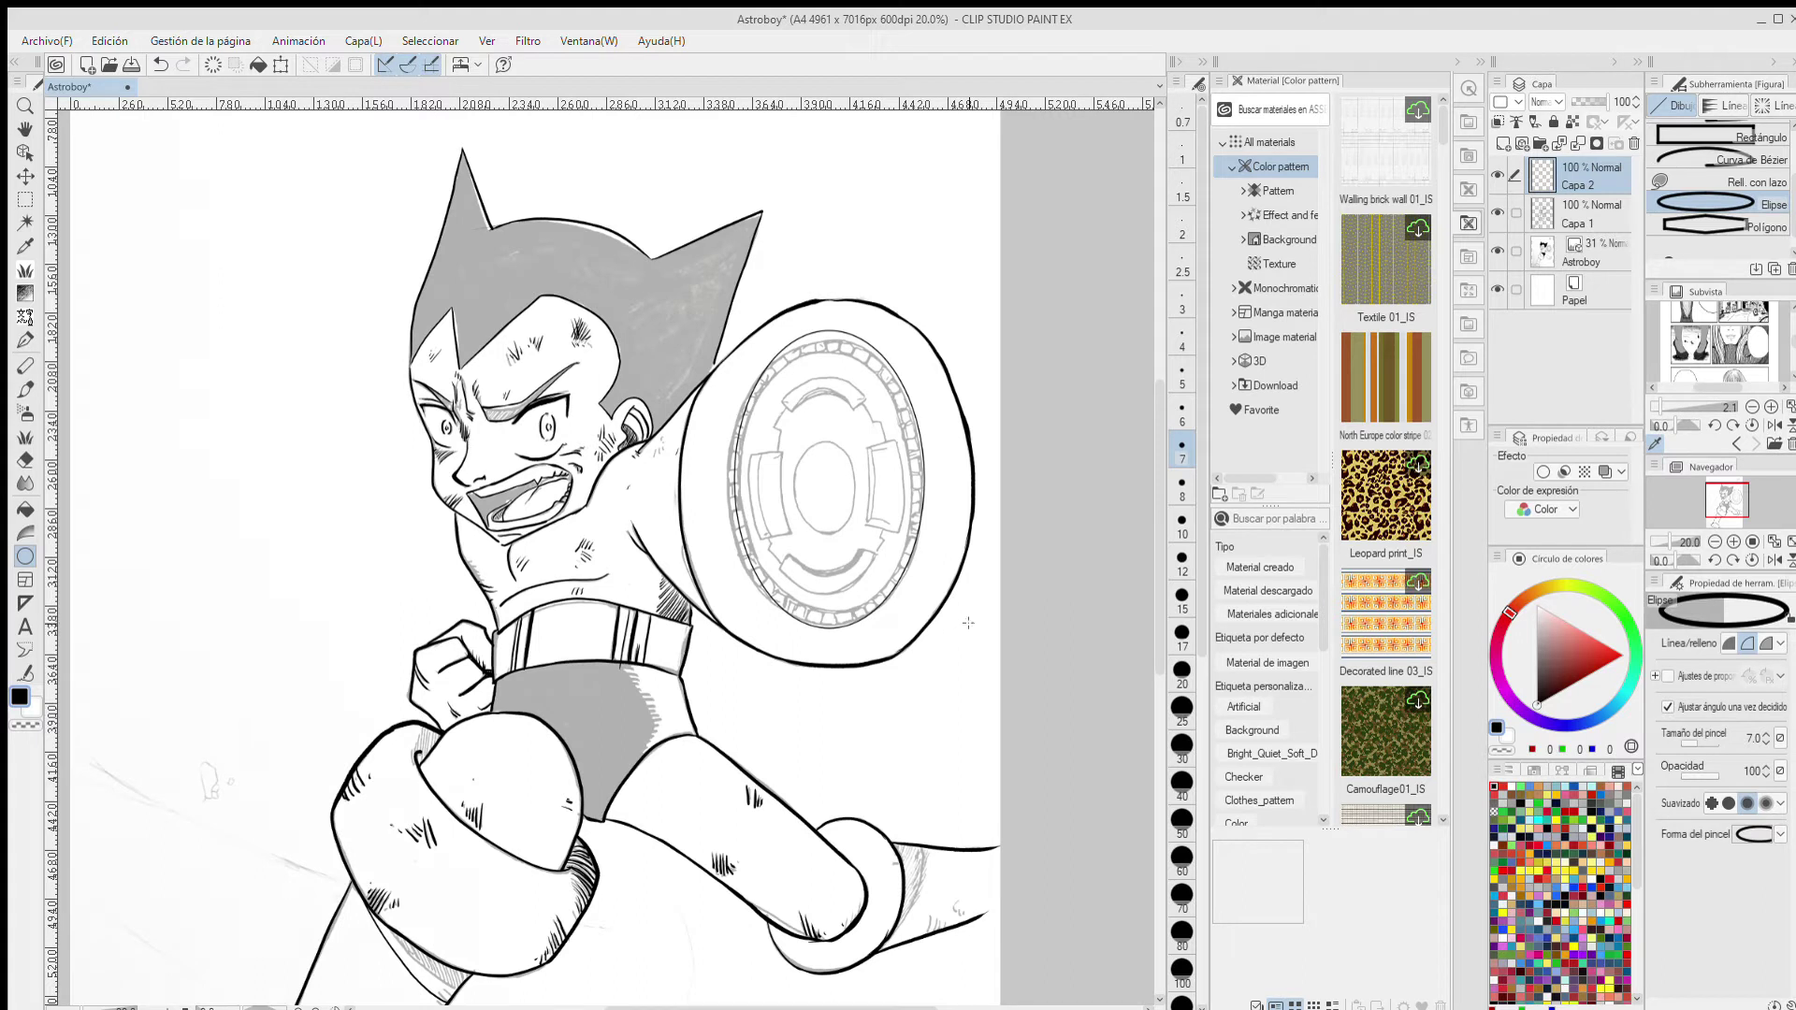
left_click(1181, 669)
mouse_move(708, 340)
left_mouse_down()
mouse_move(934, 580)
mouse_move(932, 630)
left_mouse_up()
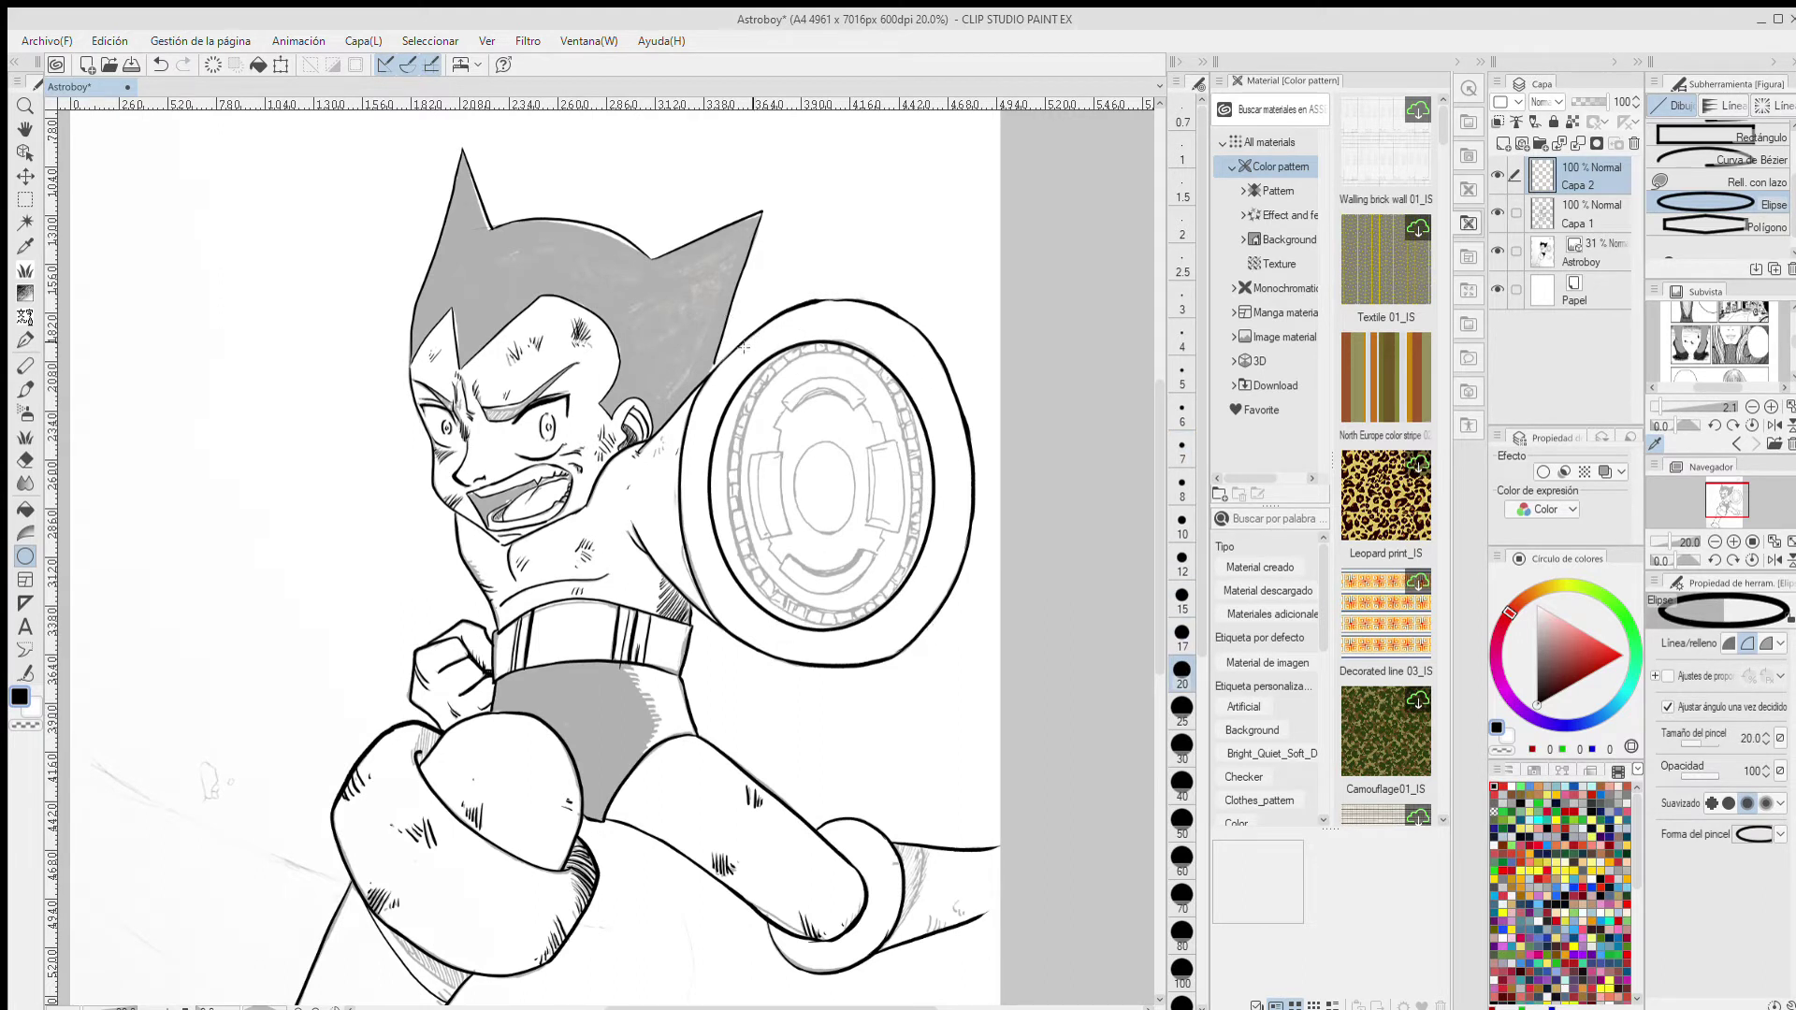
left_click_drag(719, 351, 923, 621)
left_click(923, 621)
- Hide the Astroboy sketch layer and draw a smaller ellipse at brush size 12 in the cannon's centre
left_click(1498, 251)
left_click(1181, 561)
left_click_drag(764, 414, 876, 553)
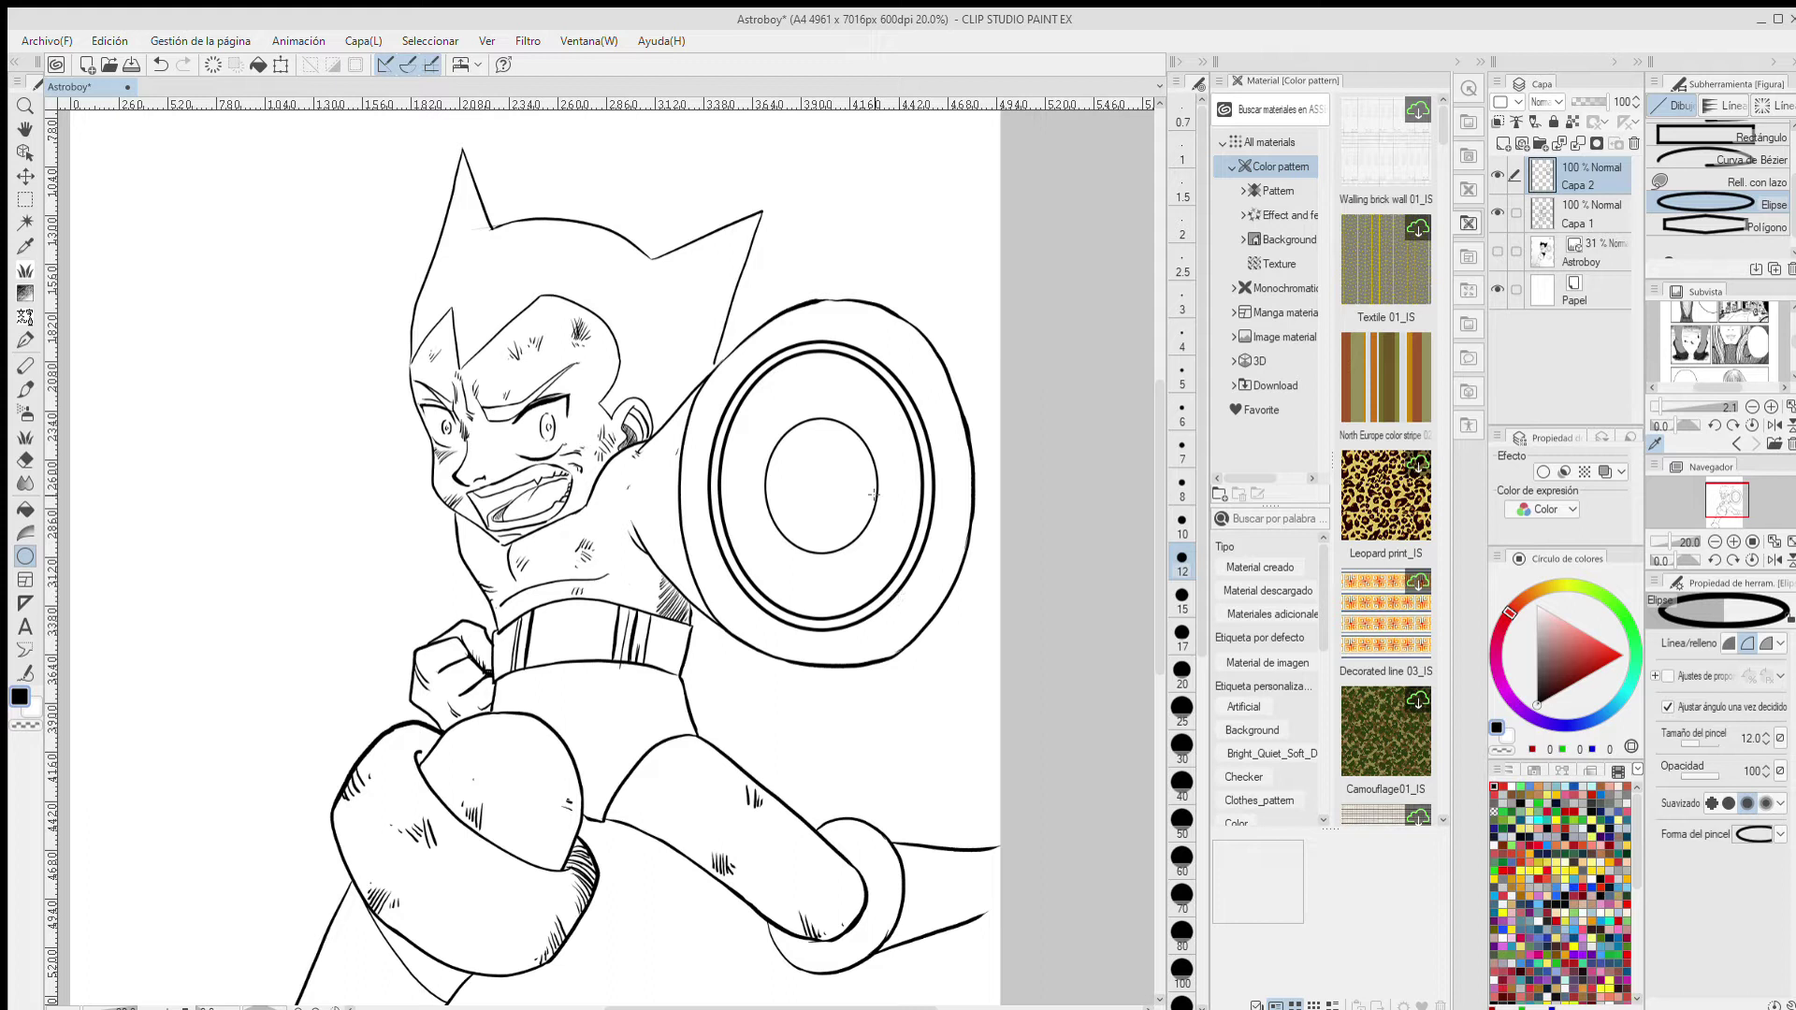
- Try to draw a Bézier curve slot between the cannon's inner ellipses
left_click(1763, 160)
left_click(761, 568)
left_click(729, 481)
left_click(748, 424)
left_click(770, 424)
left_click(760, 568)
key("ctrl+z")
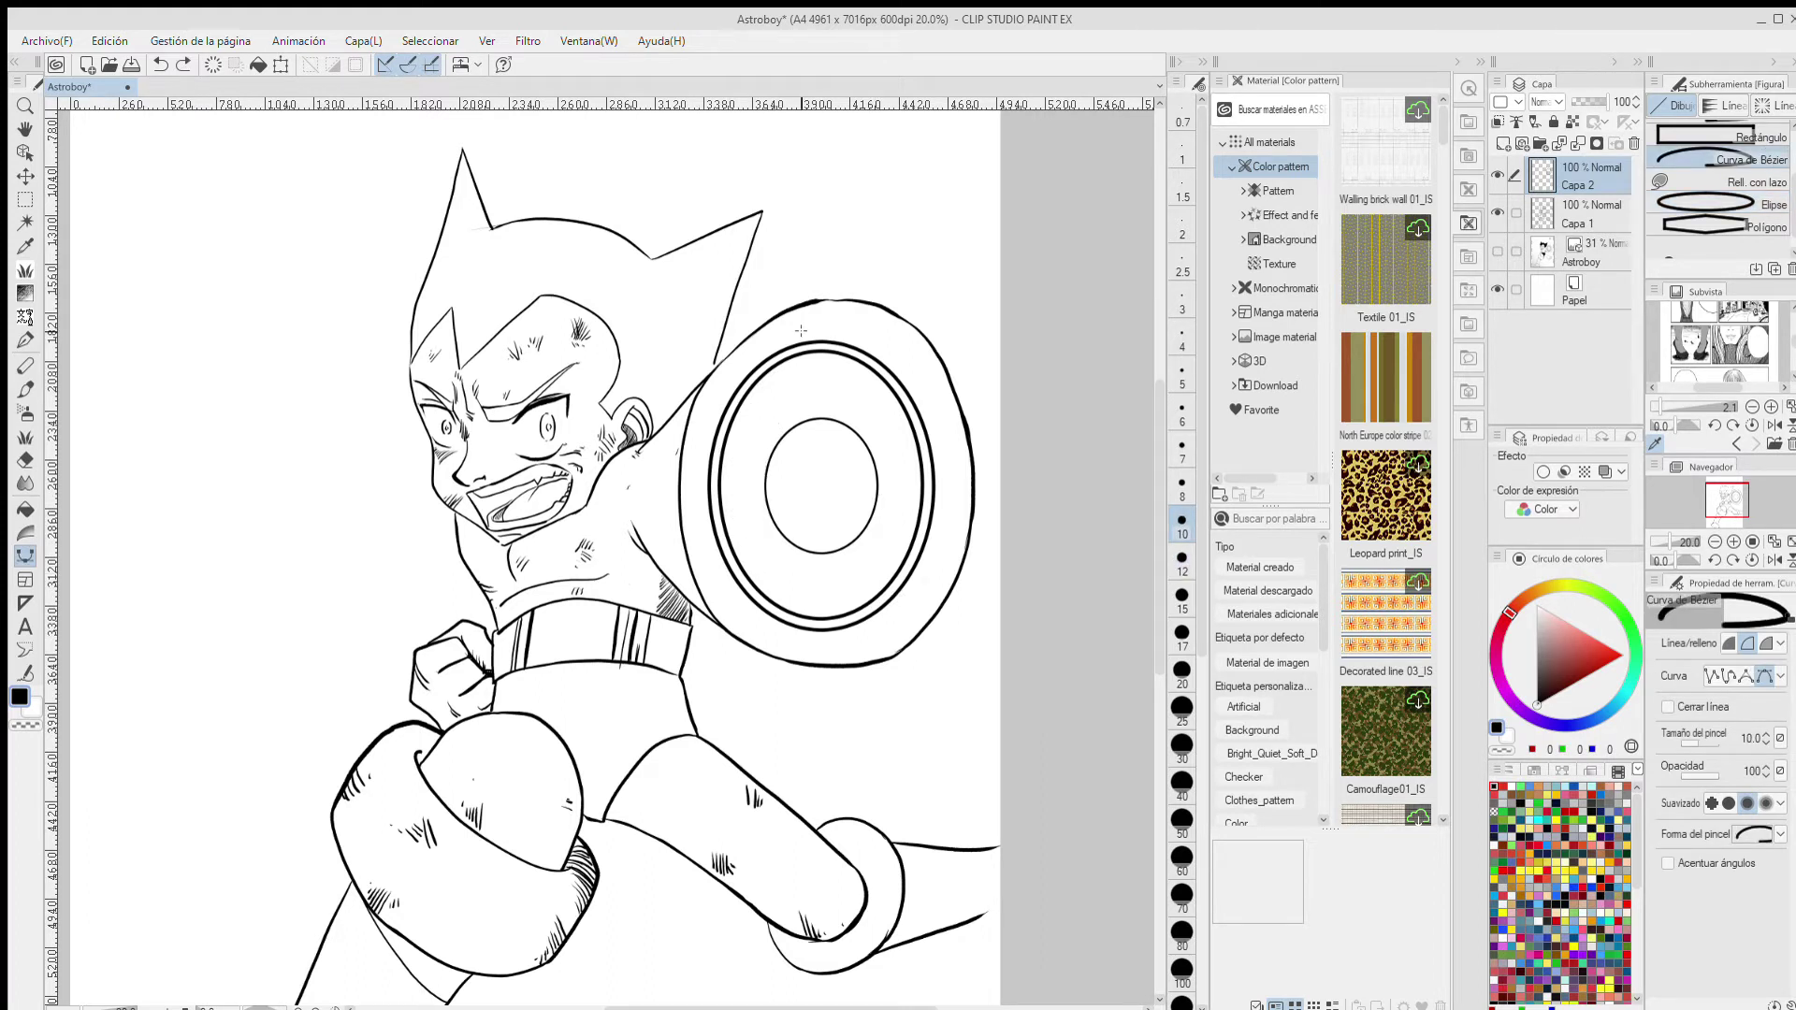
- Try drawing the cannon's inner slot with the Curva tool and with a G real pen stroke
scroll(1675, 165, "up", 3)
left_click(1675, 164)
left_click_drag(747, 548, 739, 430)
key("ctrl+z")
left_click_drag(747, 524, 757, 426)
left_click(718, 460)
key("ctrl+z")
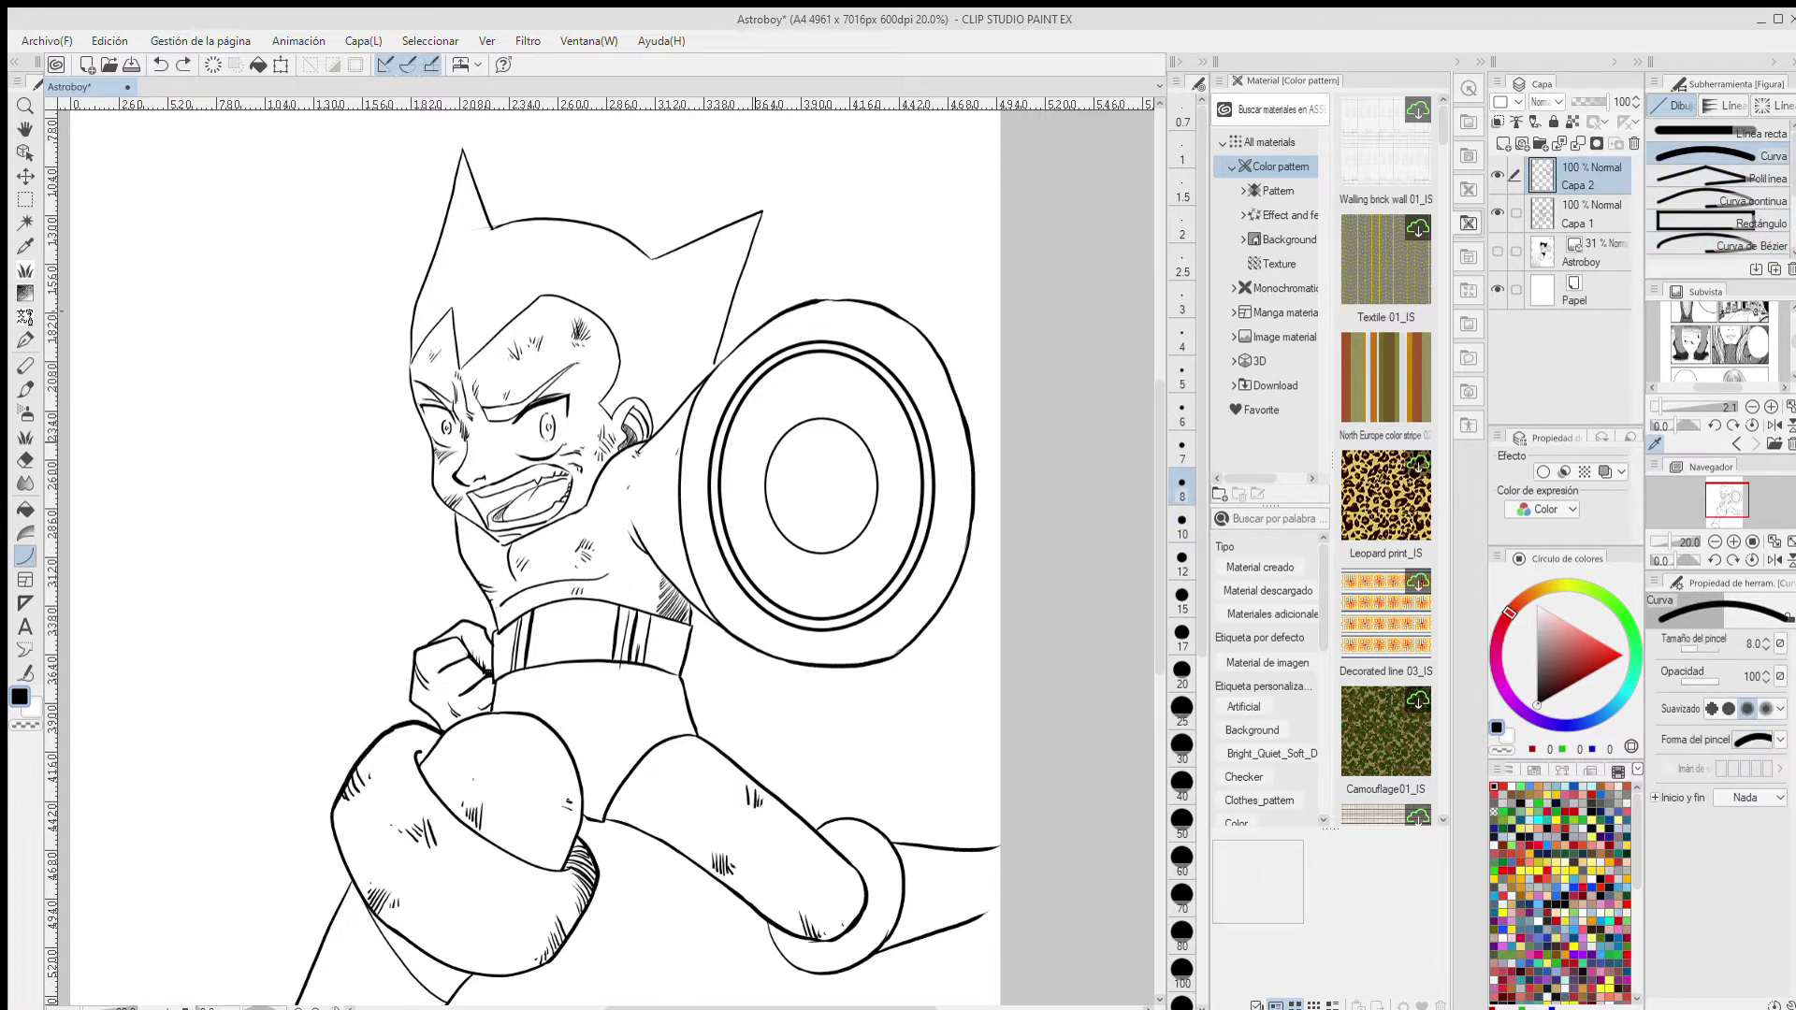
key("p")
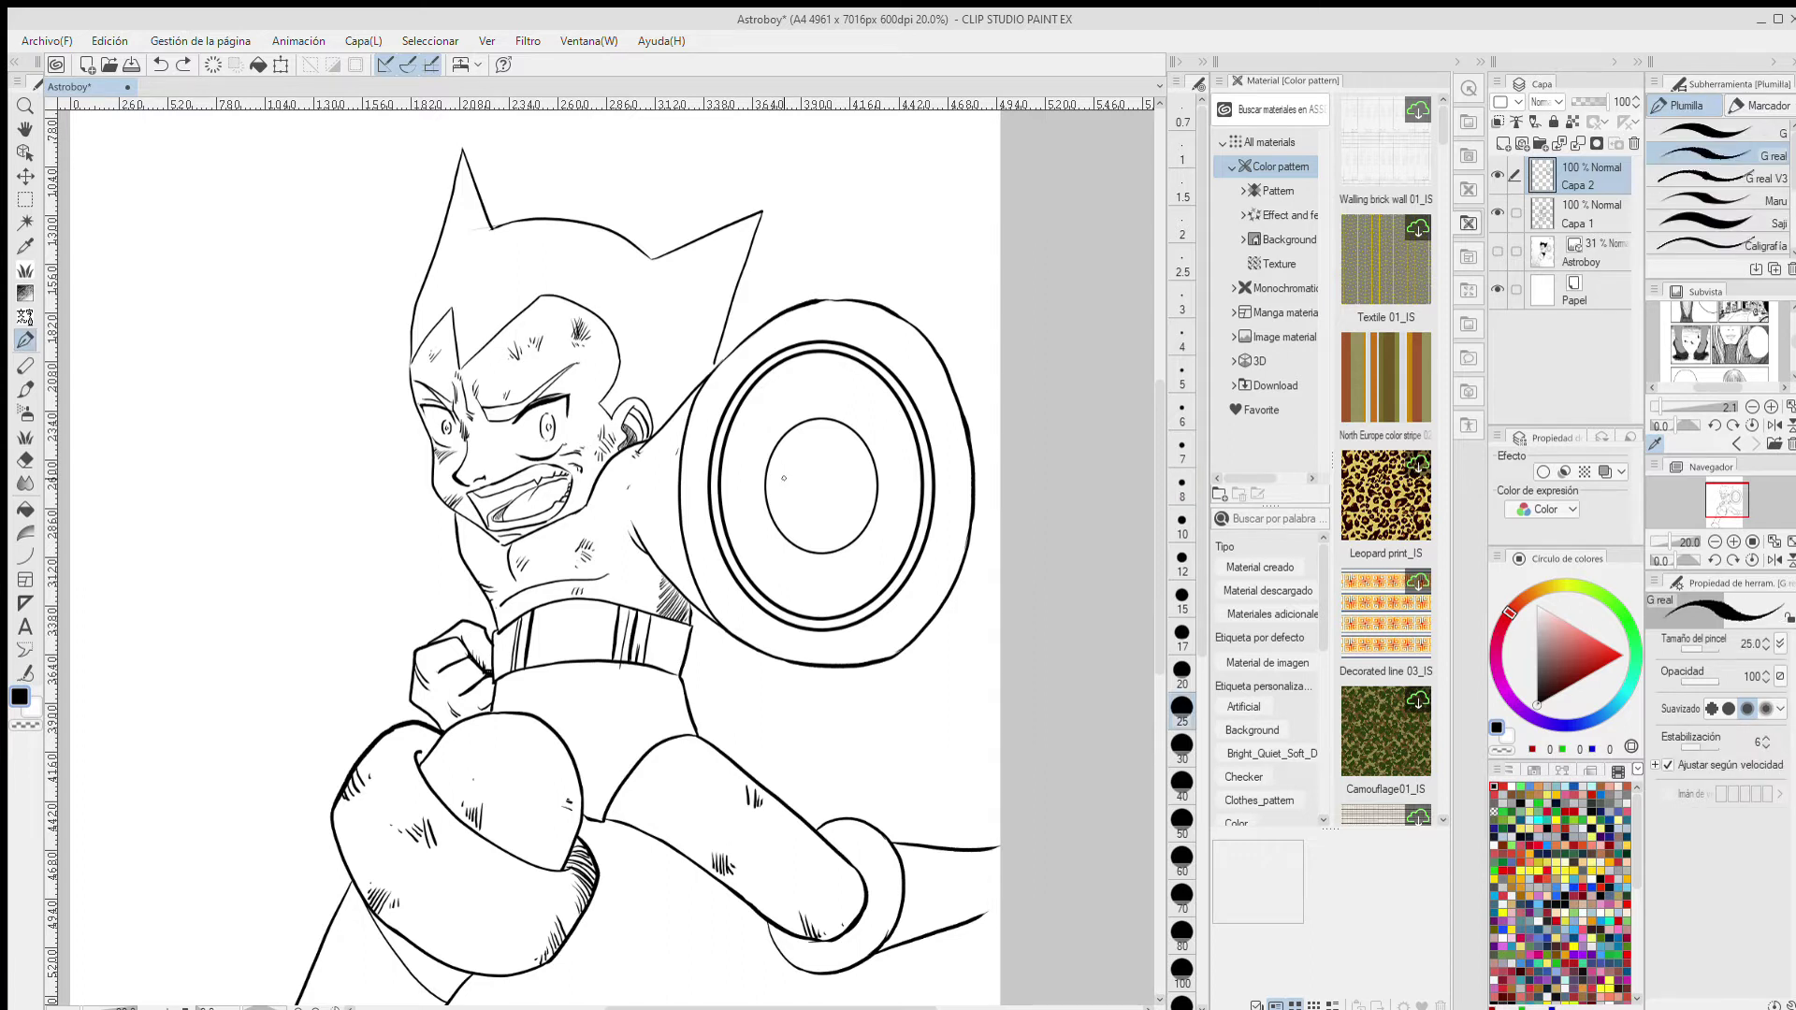
mouse_move(735, 505)
left_mouse_down()
mouse_move(757, 486)
mouse_move(737, 444)
mouse_move(801, 424)
mouse_move(773, 520)
left_mouse_up()
key("ctrl+z")
- Draw two closely spaced concentric ellipses inside the cannon's double ring and a small ellipse at its centre
key("u")
left_click_drag(800, 386, 872, 581)
left_click(872, 582)
left_click_drag(754, 375, 886, 593)
left_click_drag(792, 449, 848, 524)
- Erase gaps in the two closely spaced ellipses to leave four arc slots, and close the slot ends with the G real pen
key("e")
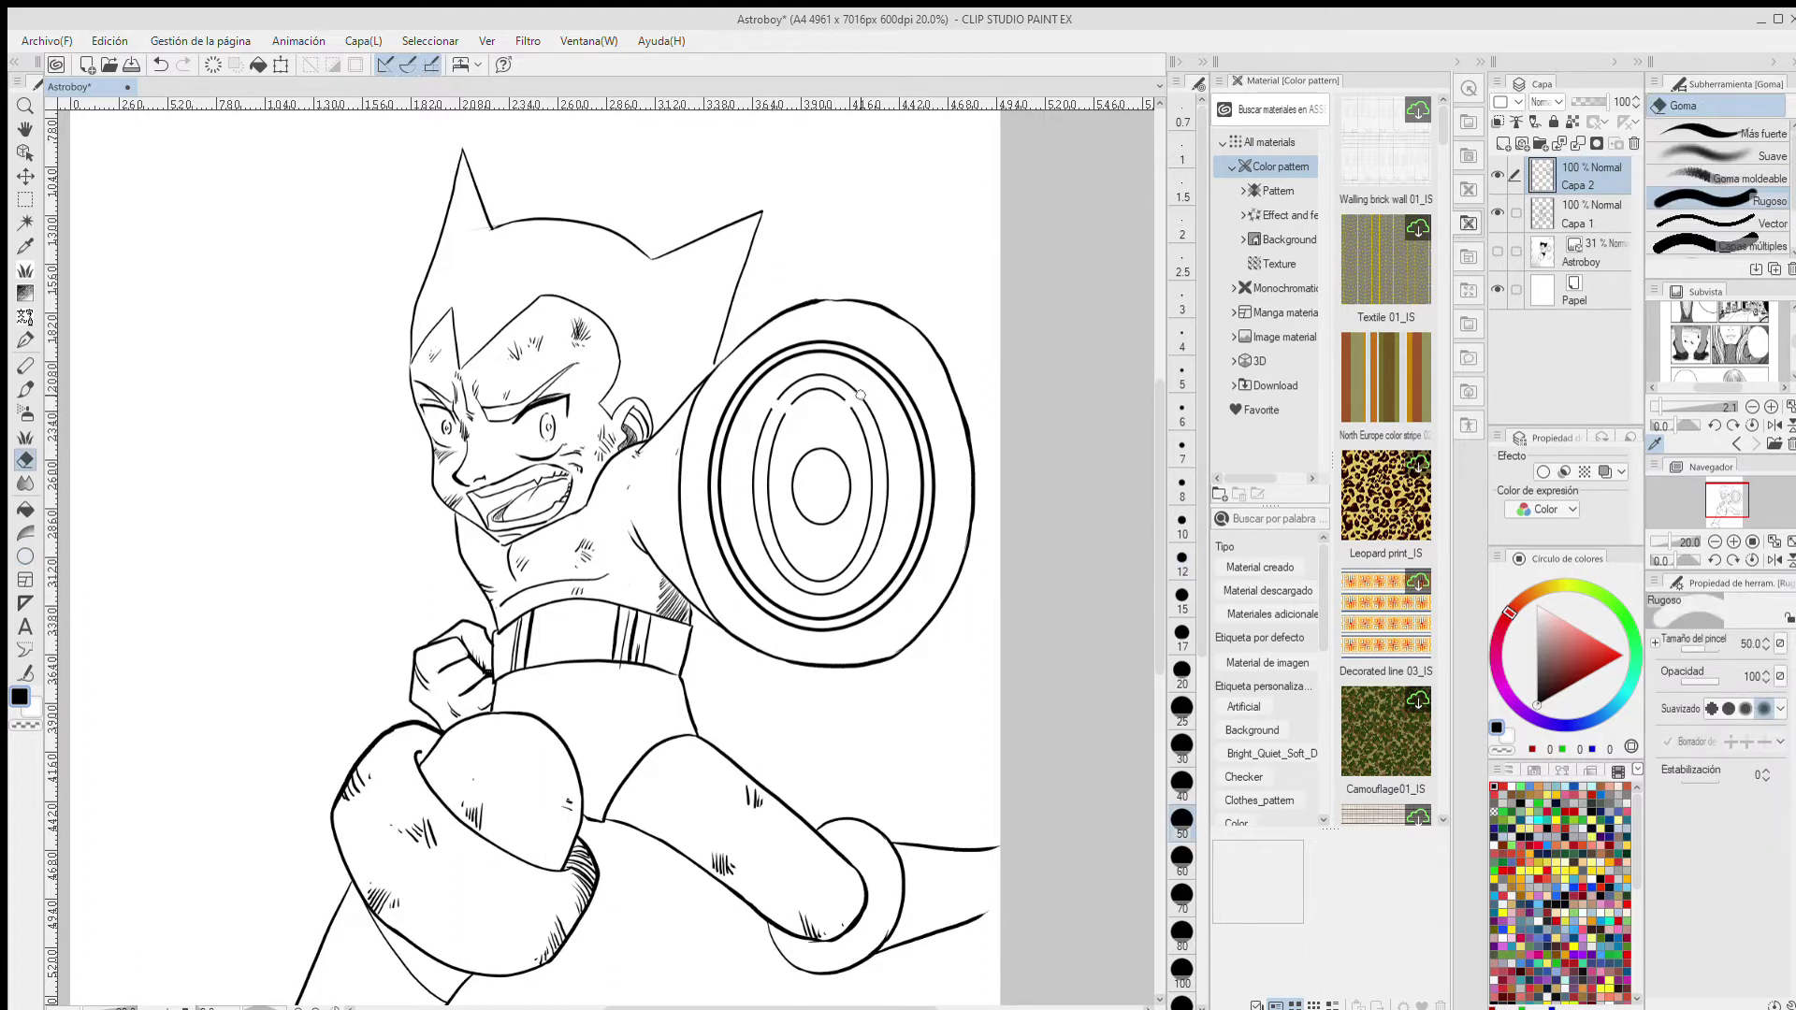
mouse_move(780, 559)
left_mouse_down()
mouse_move(768, 536)
mouse_move(874, 543)
left_mouse_up()
left_click(26, 340)
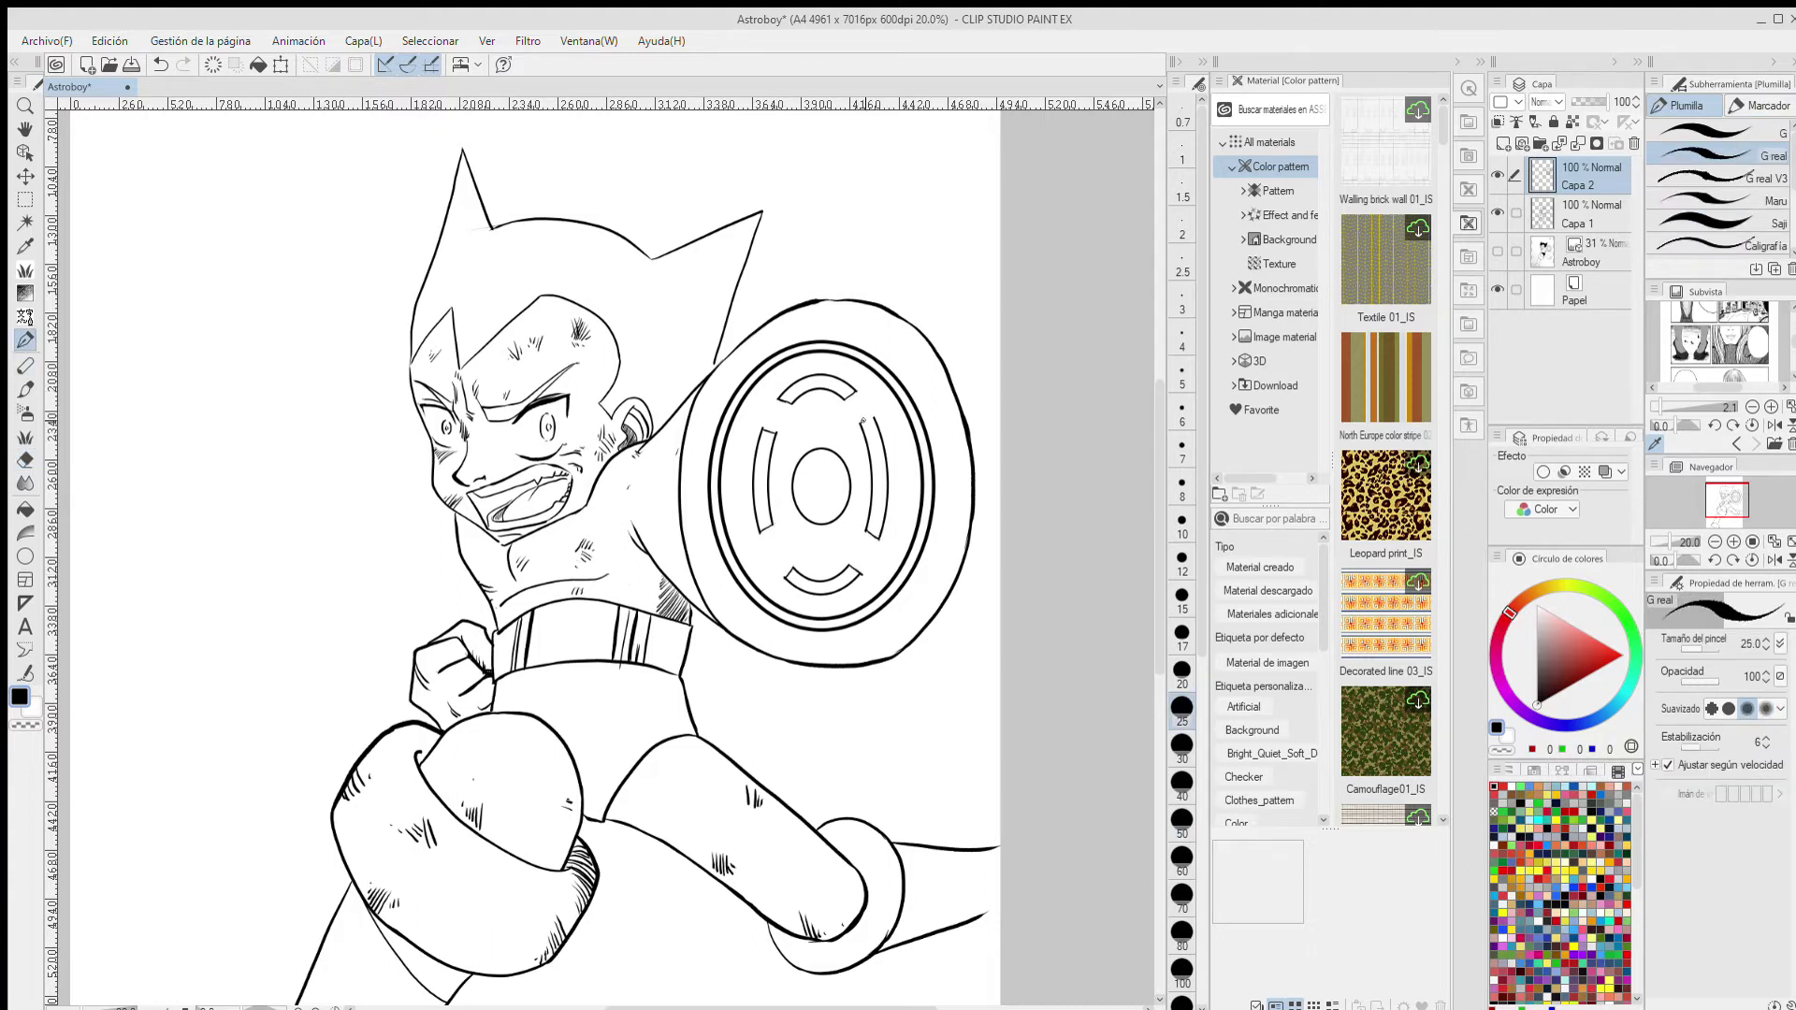
- Create a new layer directly above the Astroboy sketch layer
scroll(814, 505, "down", 2)
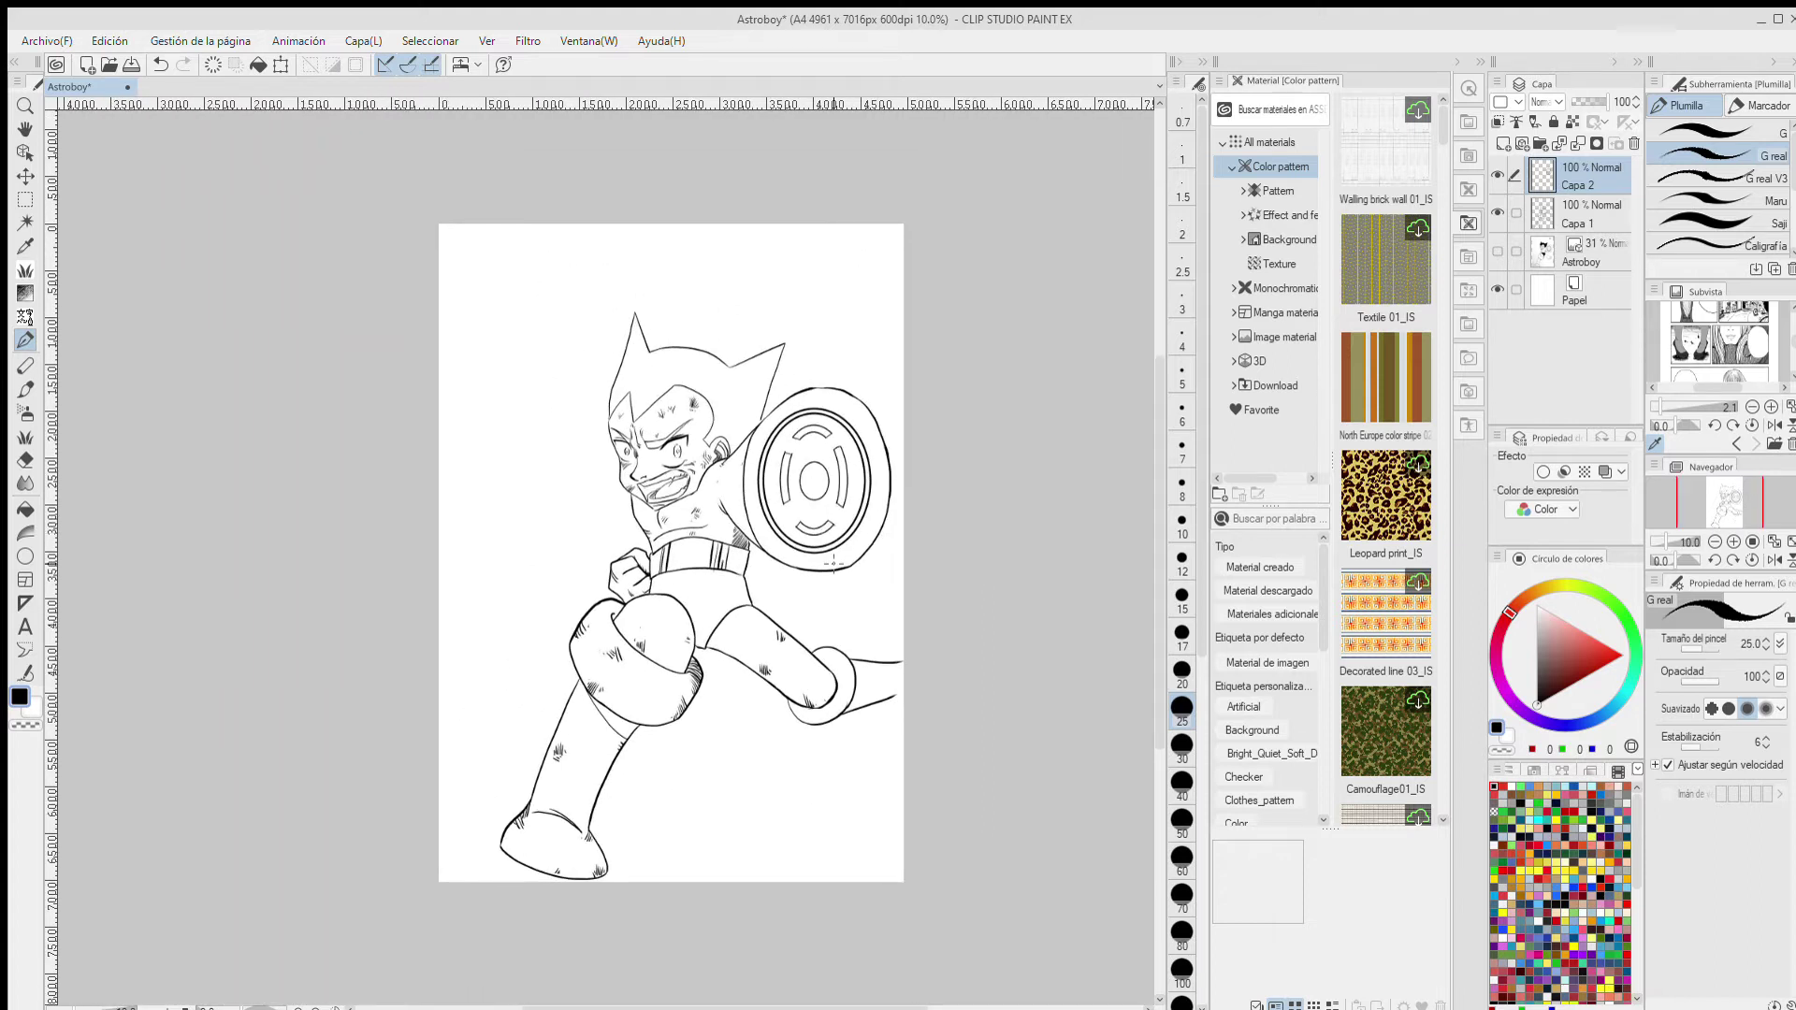
left_click(1592, 246)
key("ctrl+shift+n")
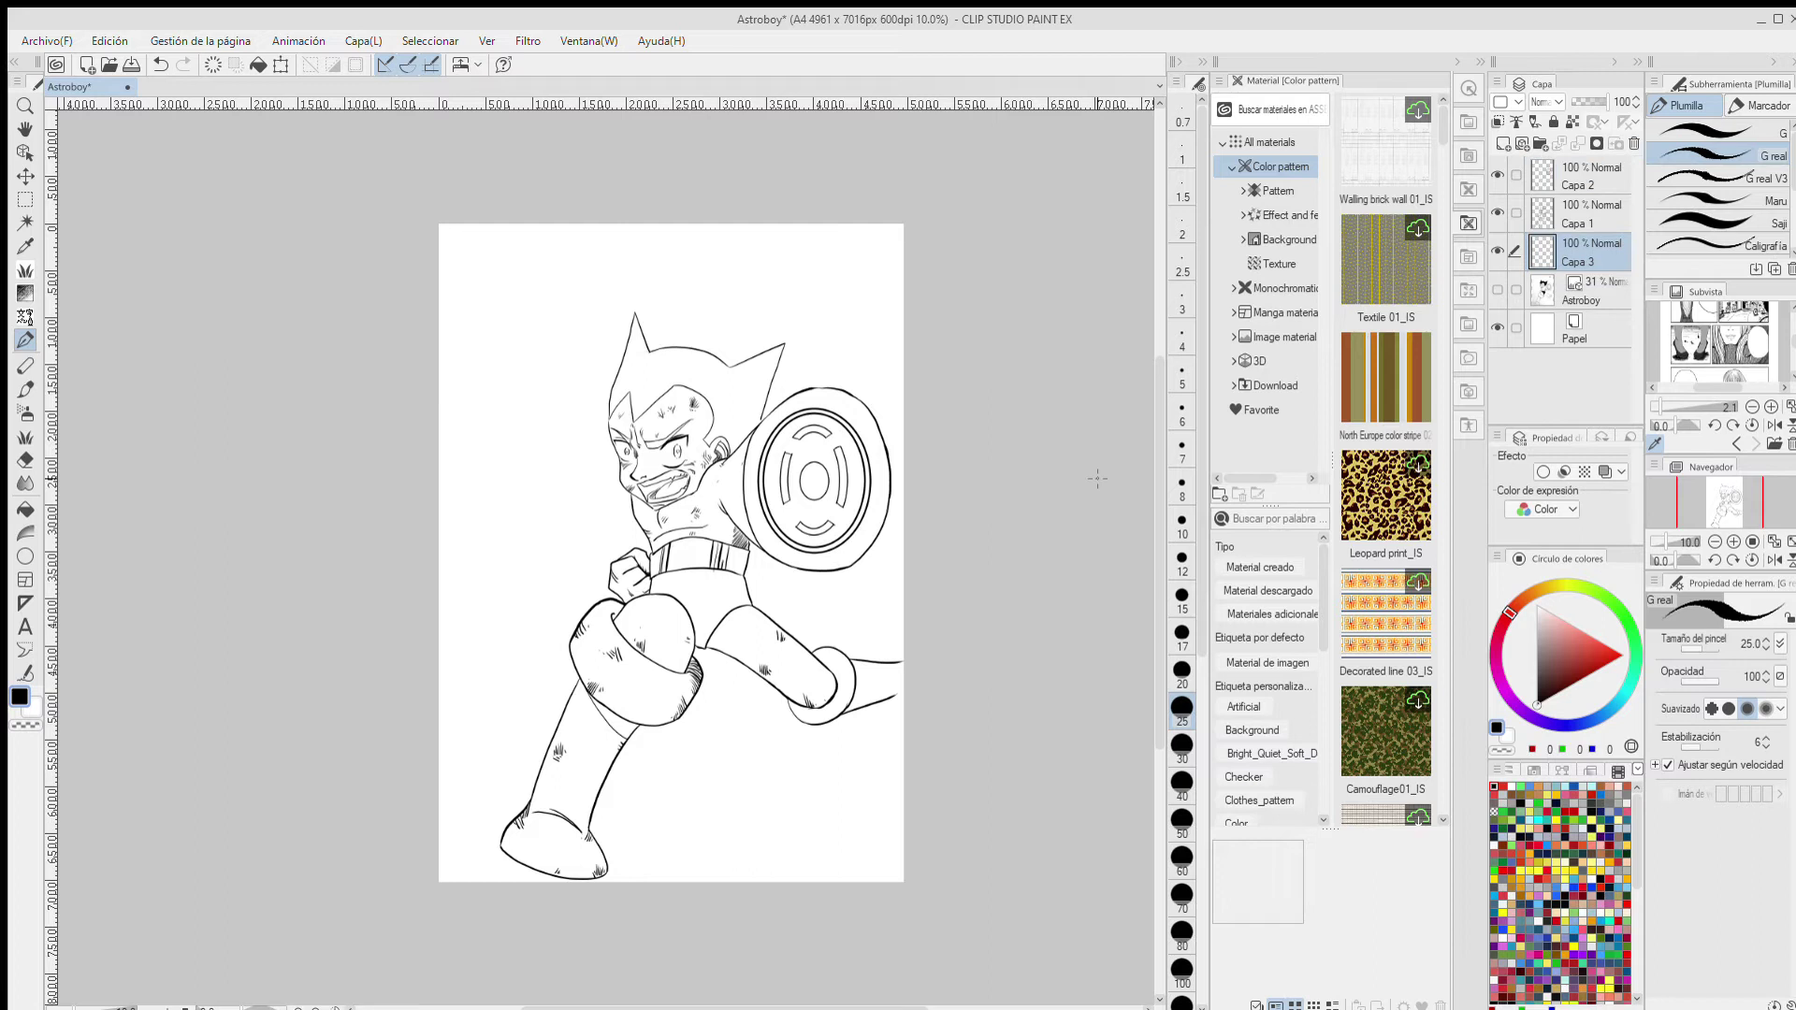
- Fill the hair, eyebrows, mouth, shorts and the wedge beneath the front knee with black, referring to other layers
left_click(27, 511)
left_click(731, 400)
scroll(712, 428, "up", 4)
left_click(601, 464)
left_click(523, 455)
left_click(602, 553)
left_click(690, 802)
left_click_drag(716, 720, 710, 437)
left_click(498, 793)
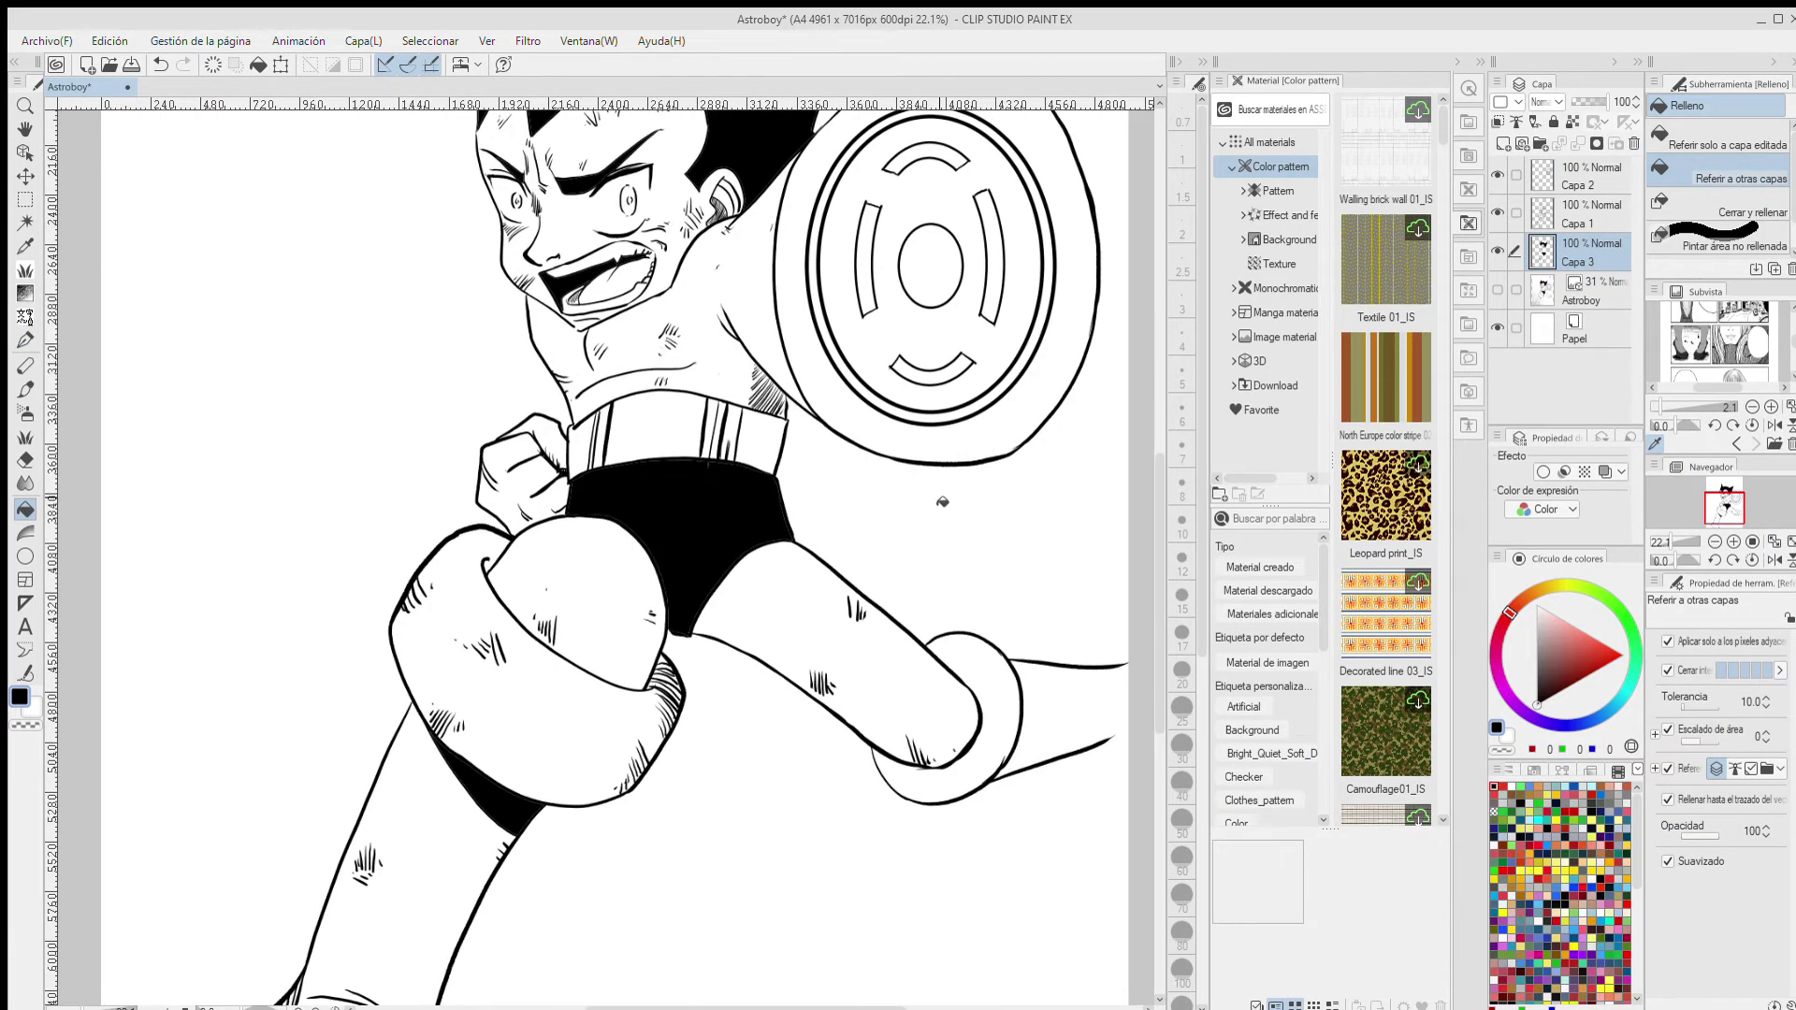
- Fill the cannon's inner disc with black around the four arc slots and the centre ellipse
left_click_drag(849, 468, 853, 524)
scroll(853, 523, "down", 4)
scroll(786, 660, "up", 1)
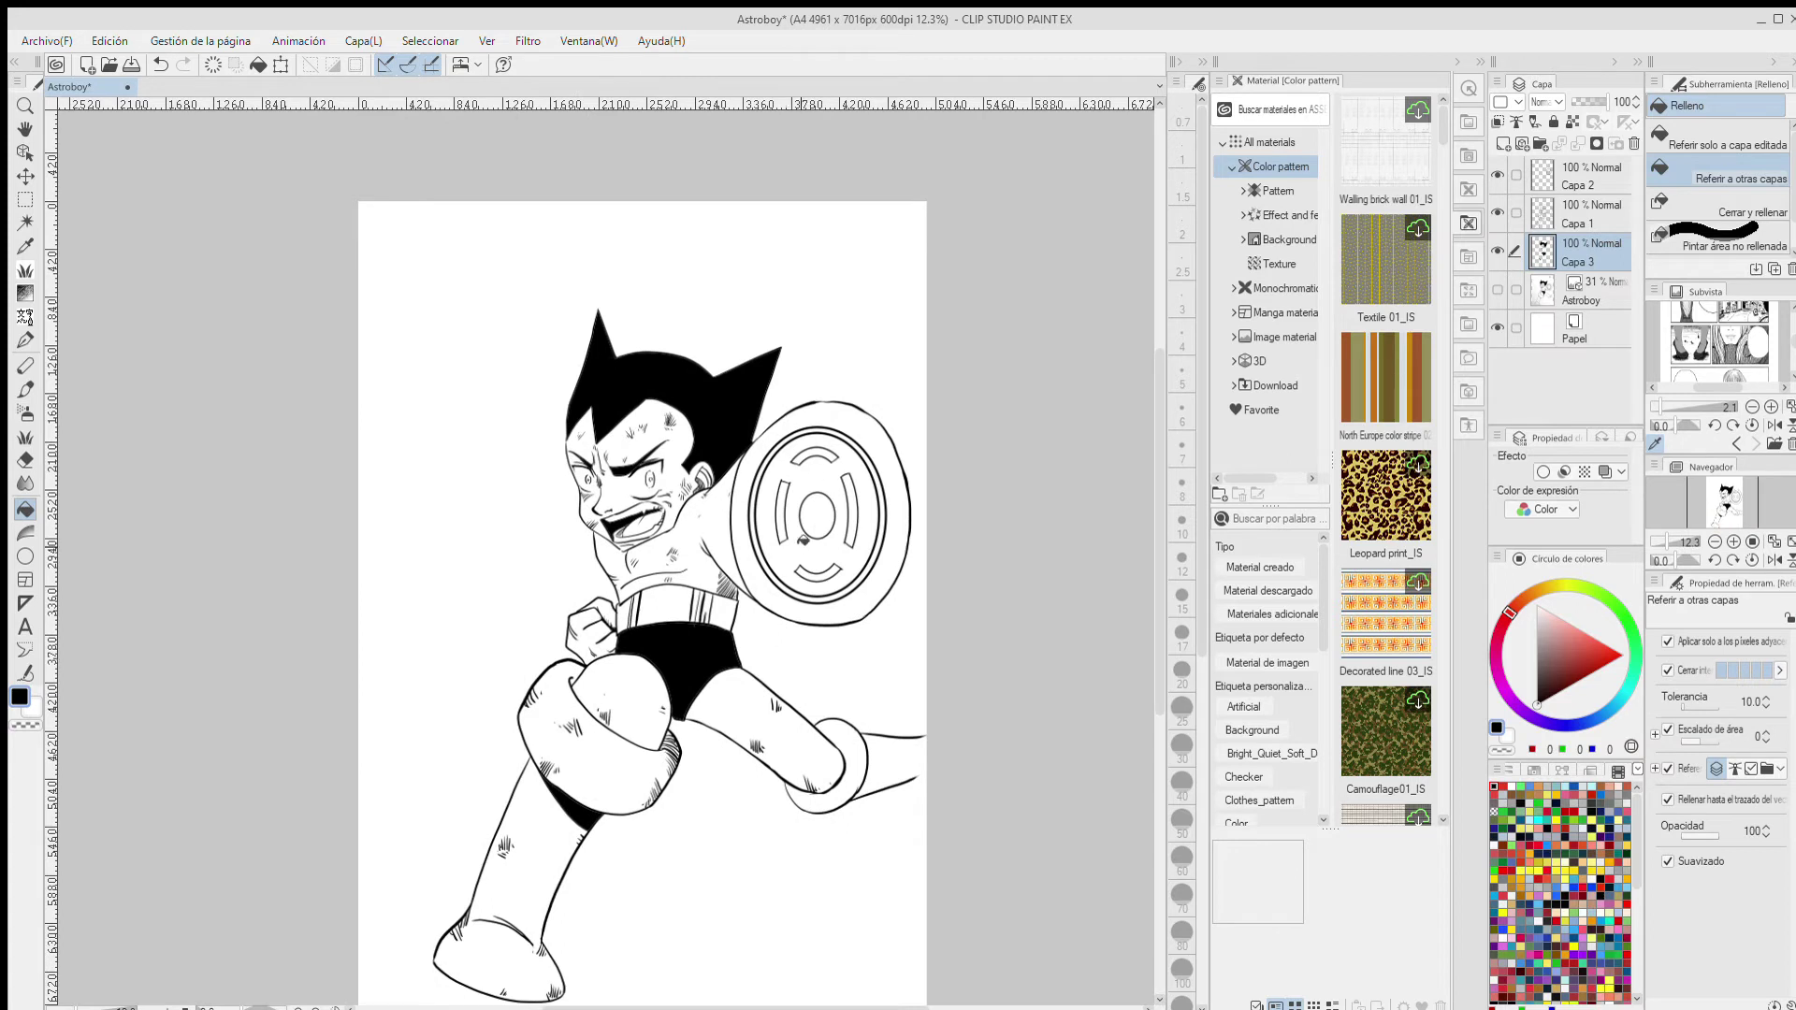
left_click(803, 540)
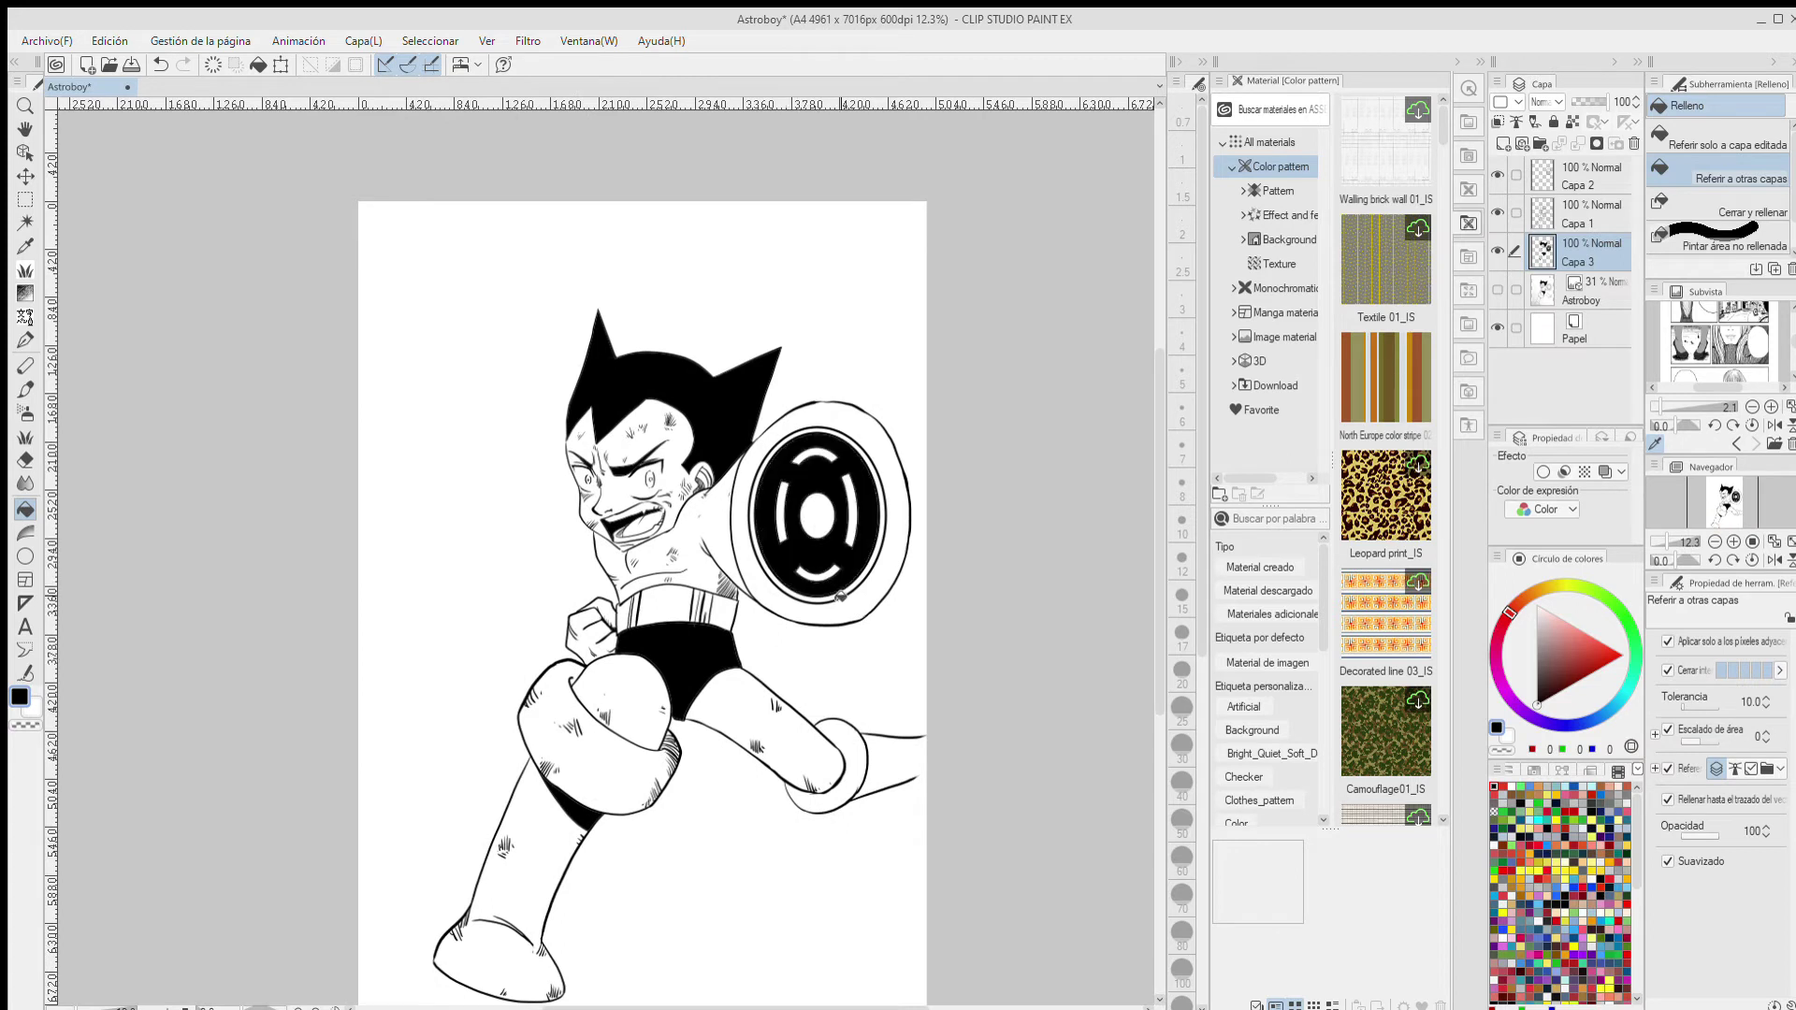
- Add short hatching strokes to the rear knee and lower leg with the G real pen
left_click(25, 341)
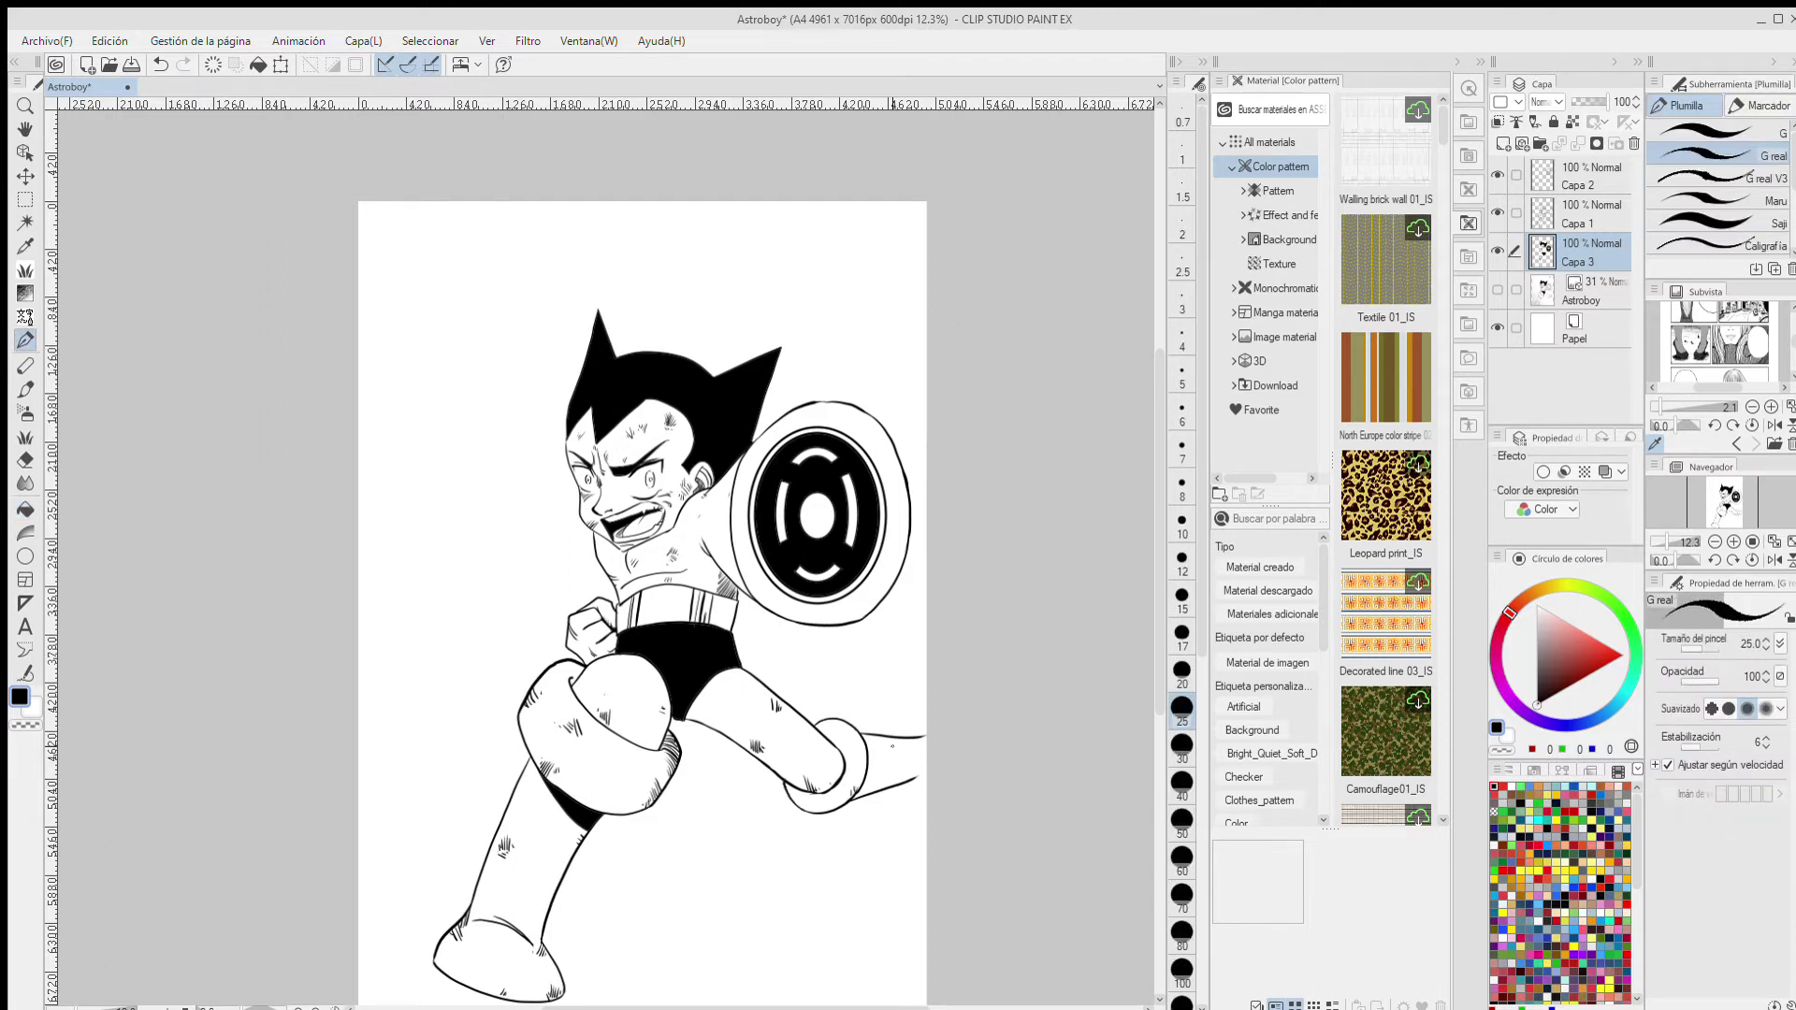
key("ctrl+z")
left_click_drag(790, 791, 806, 803)
- Paint a white area with a hatched edge on the side of the shorts and white highlight strokes on the hair
key("x")
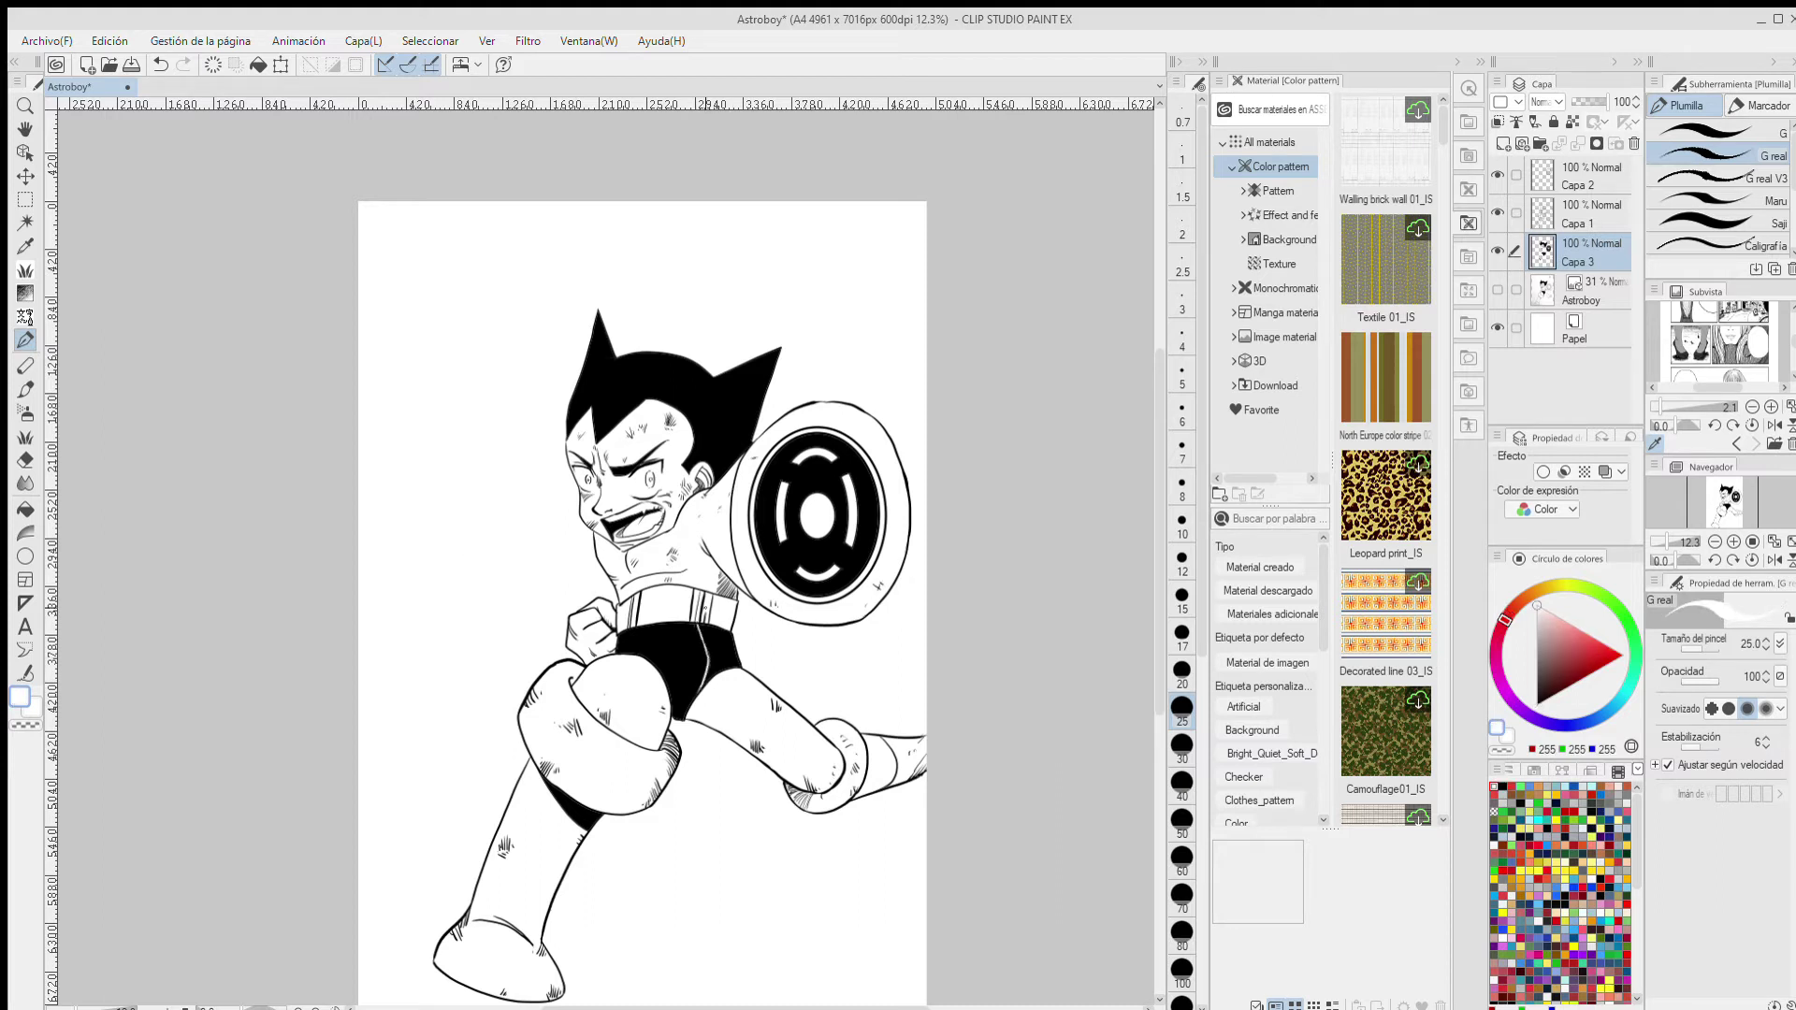
left_click_drag(735, 629, 702, 675)
key("x")
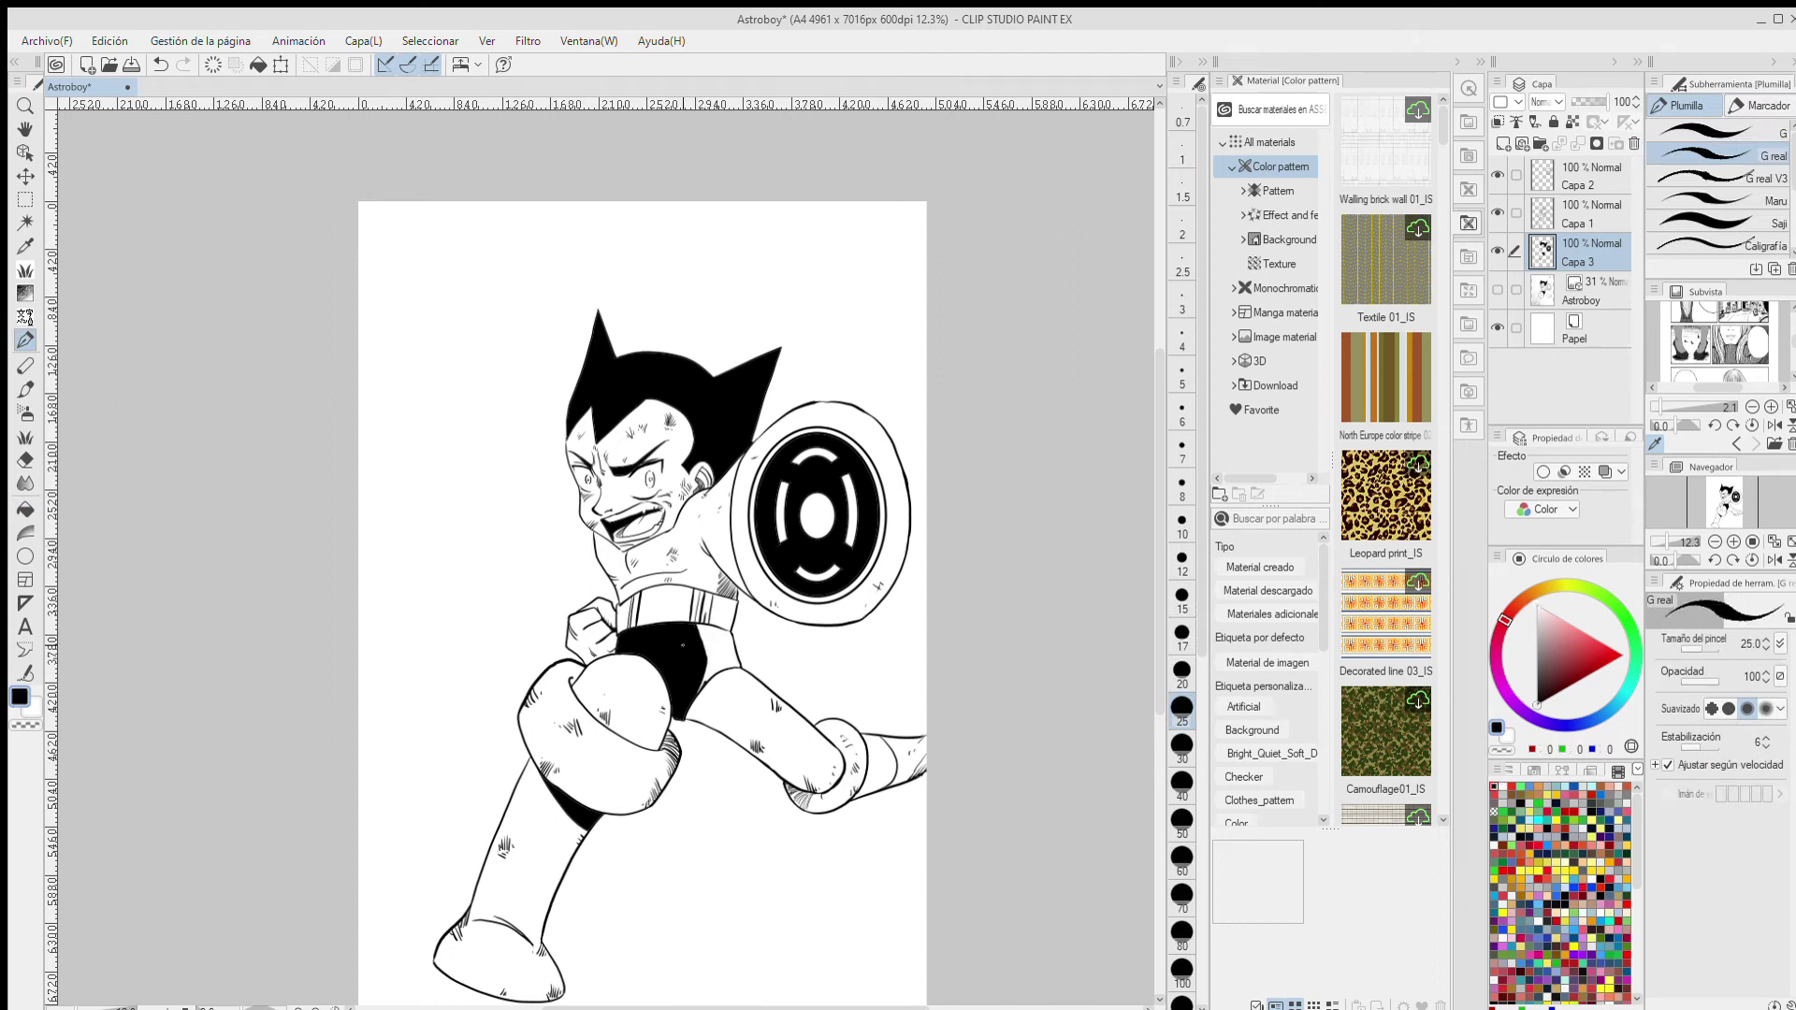
key("x")
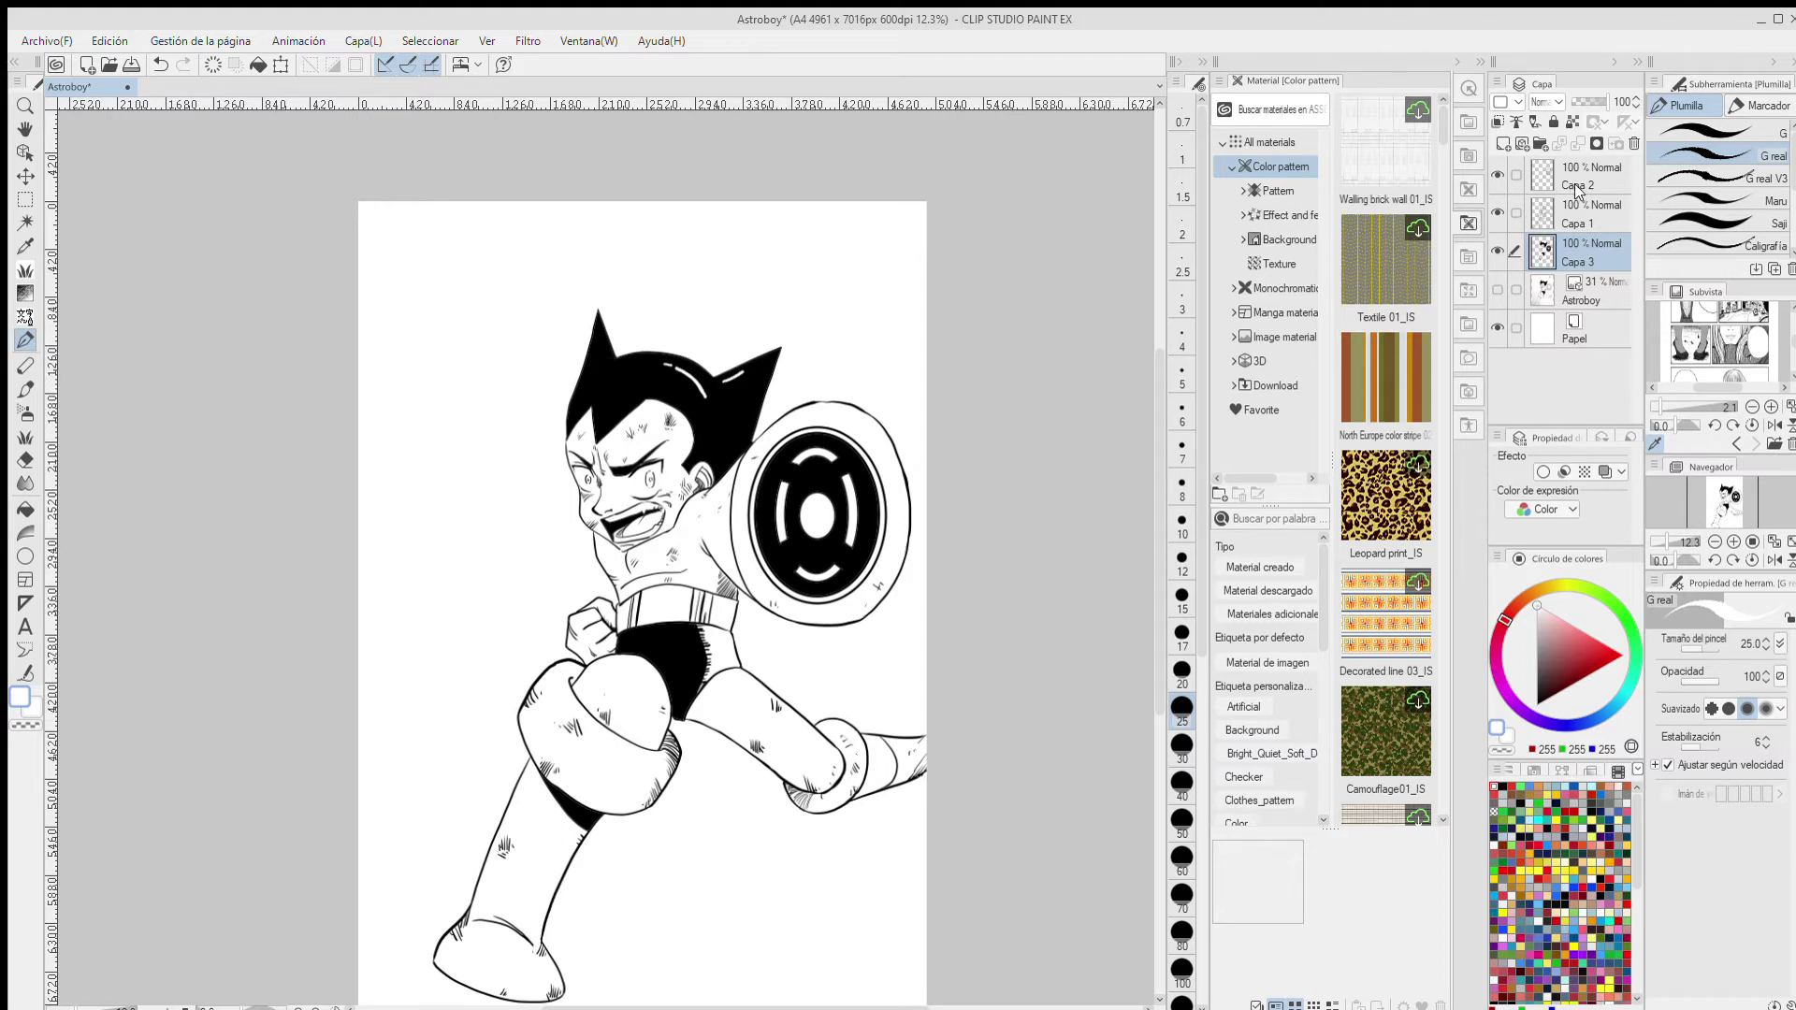
- Duplicate Capa 1, lock and hide the copy, and make the original Capa 1 the active layer
left_click(1593, 206)
key("ctrl+x")
key("ctrl+v")
key("ctrl+v")
left_click(1554, 121)
left_click(1498, 213)
left_click(1591, 245)
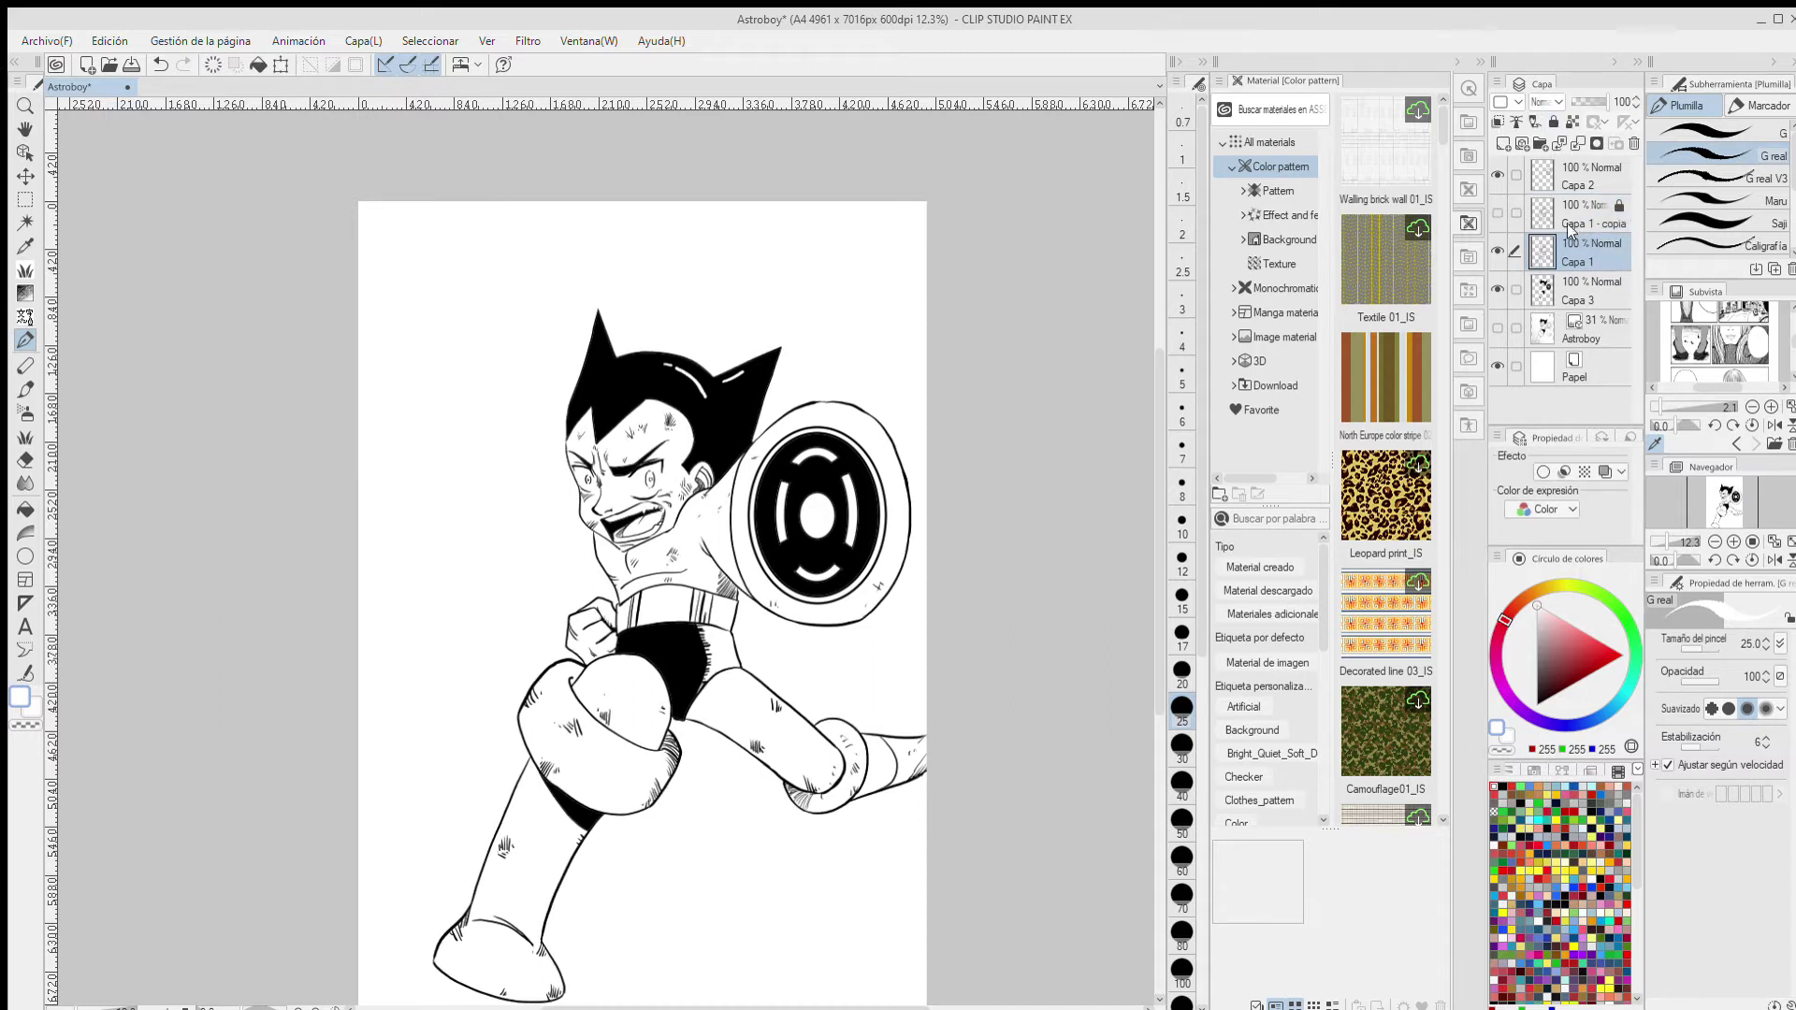
- Hatch black shading around the eyes and across the tongue on Capa 3 with the G real pen
key("x")
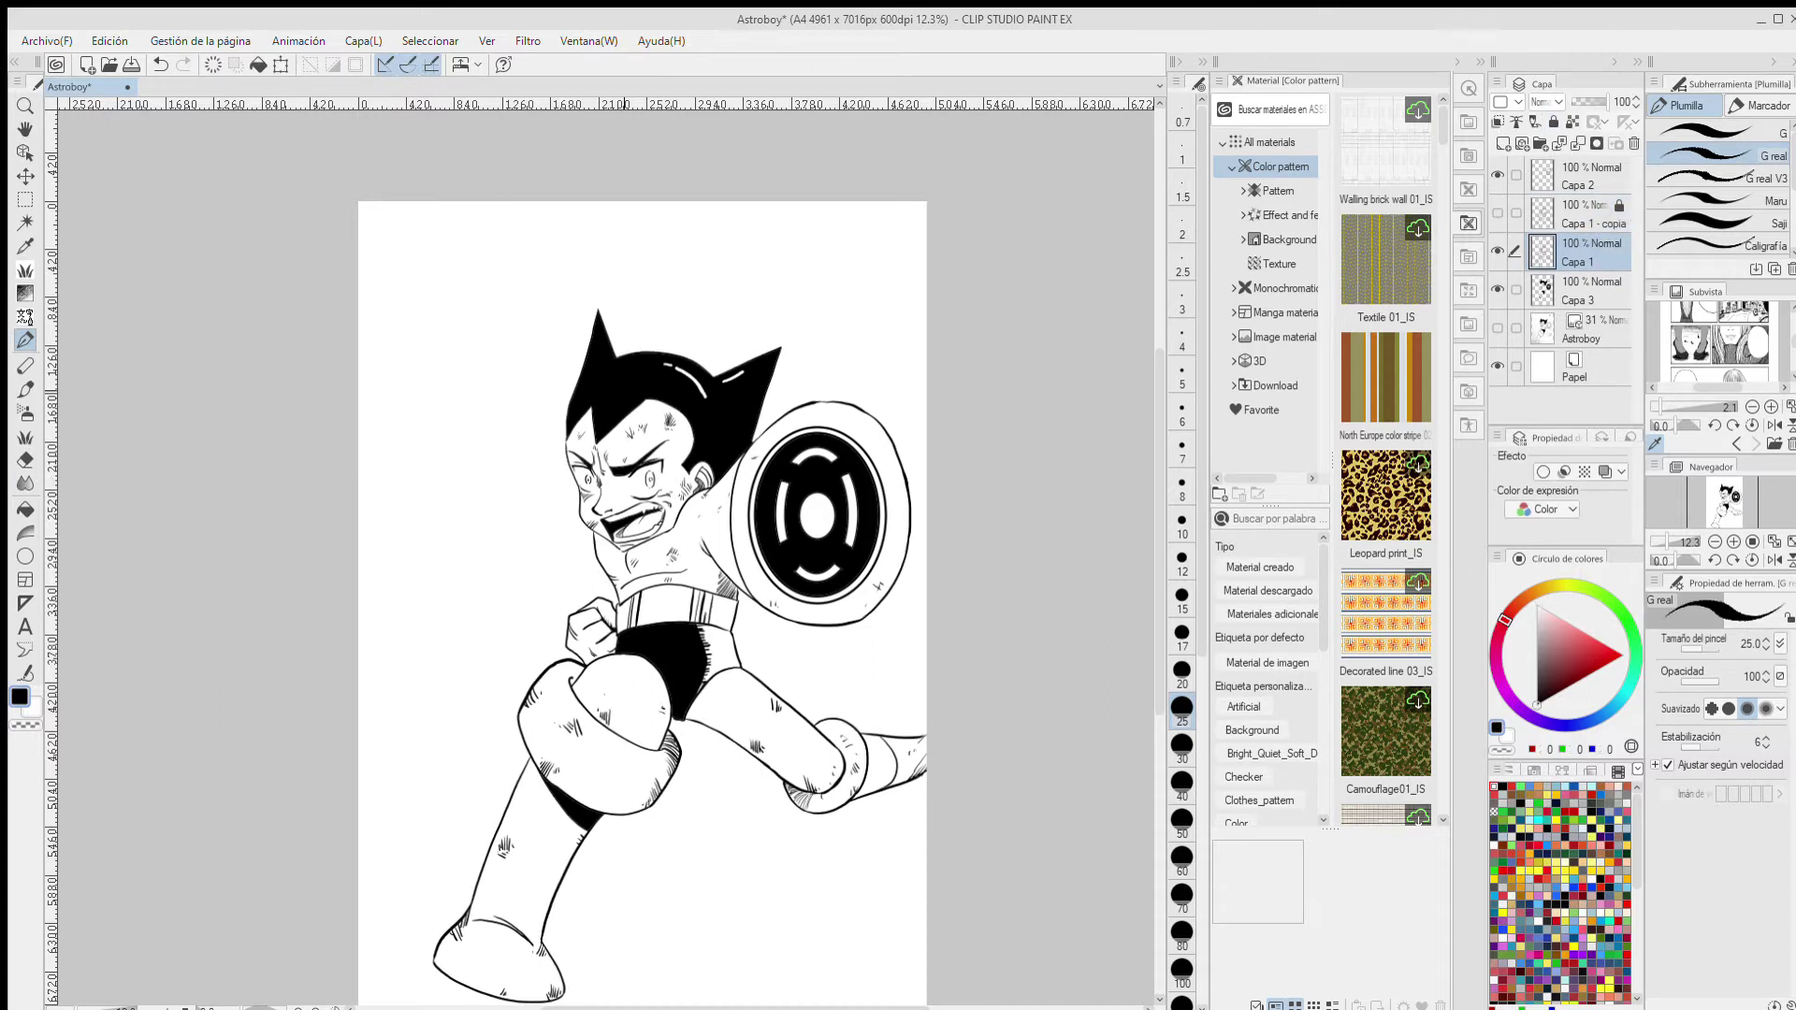
scroll(587, 463, "up", 5)
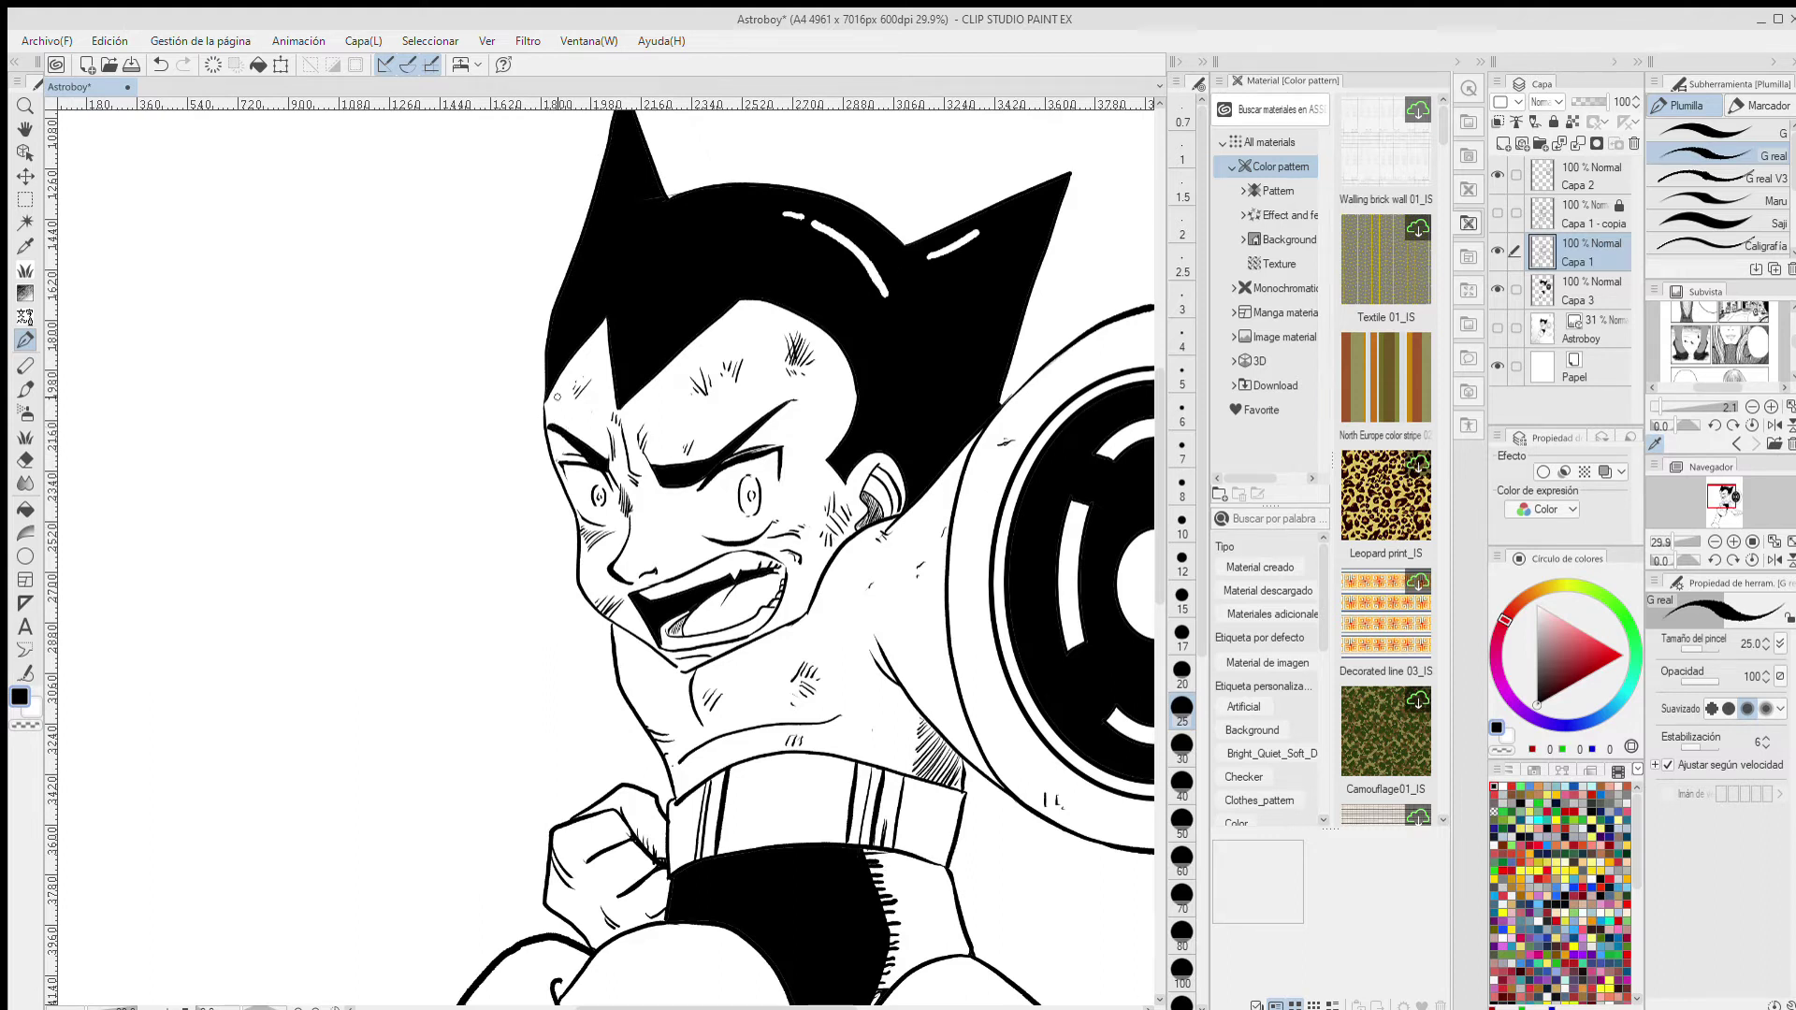
key("alt+bracketleft")
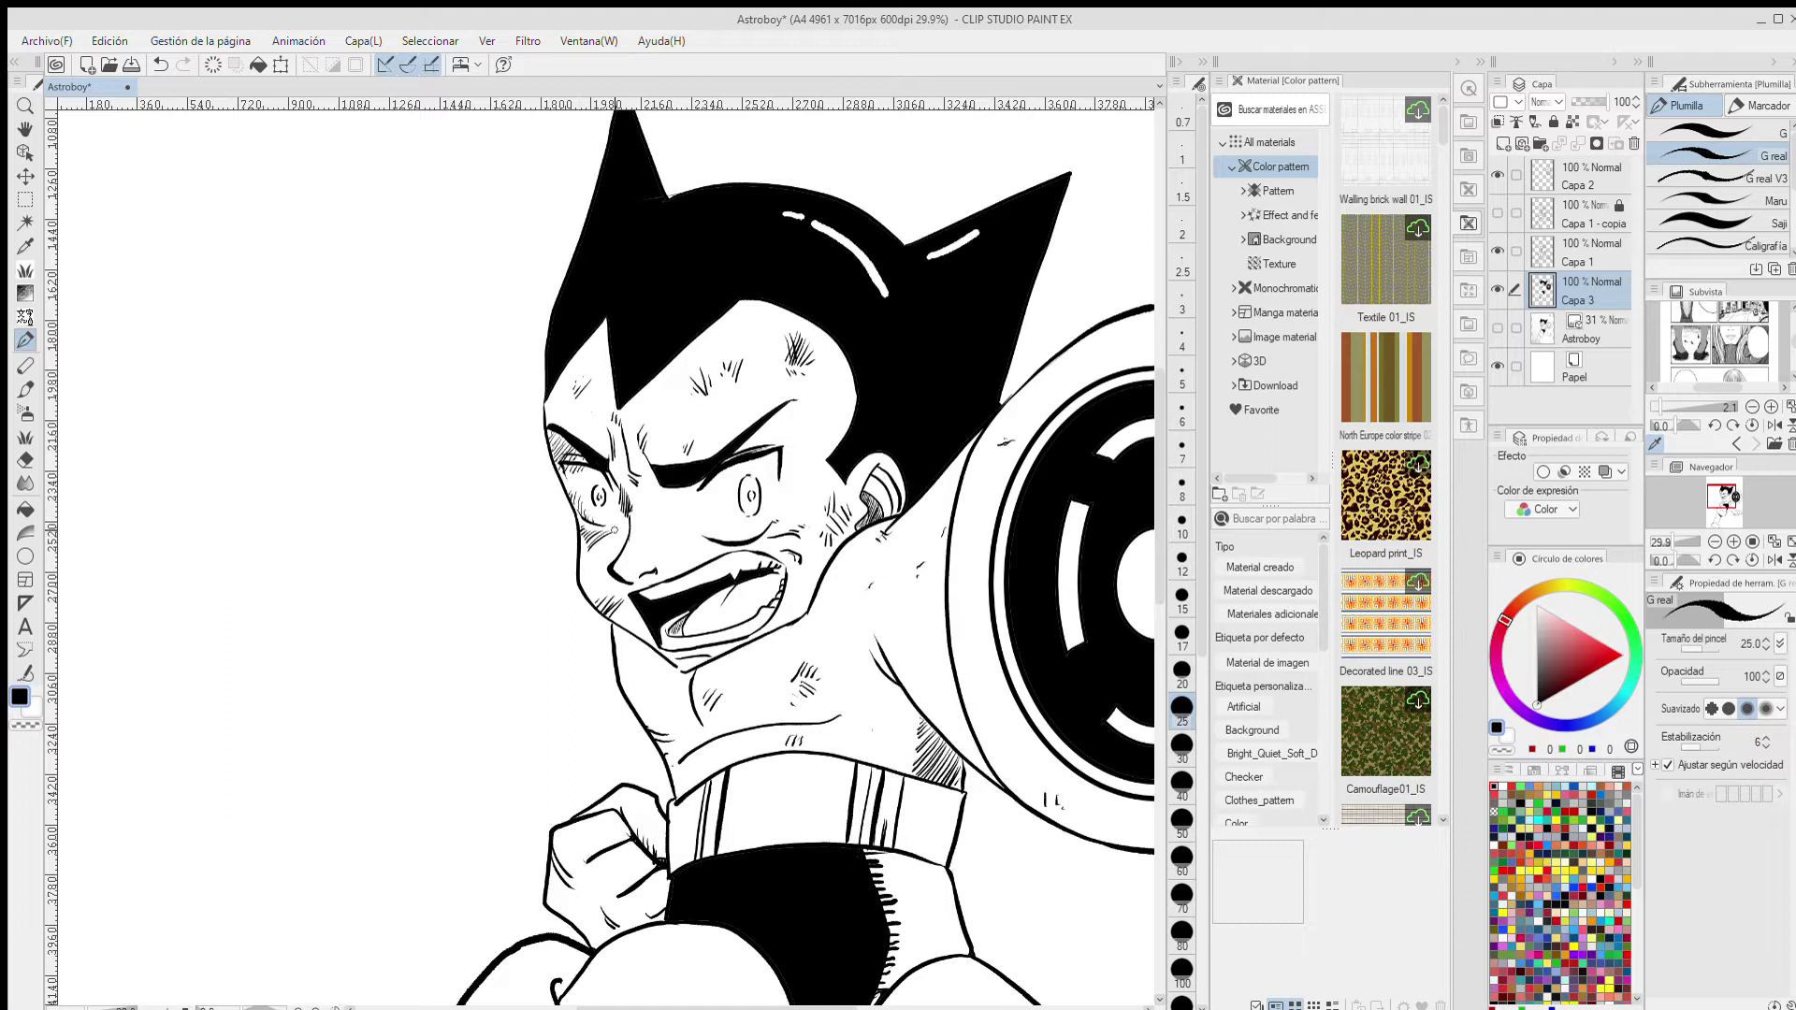
mouse_move(760, 449)
left_mouse_down()
mouse_move(769, 421)
mouse_move(788, 408)
mouse_move(792, 423)
left_mouse_up()
mouse_move(685, 505)
left_mouse_down()
mouse_move(709, 481)
mouse_move(691, 437)
left_mouse_up()
left_click_drag(653, 532, 689, 521)
left_click_drag(642, 543, 708, 507)
left_click_drag(650, 526, 711, 515)
mouse_move(664, 537)
left_mouse_down()
mouse_move(700, 518)
mouse_move(688, 531)
left_mouse_up()
left_click_drag(628, 557, 693, 511)
left_click_drag(629, 546, 655, 531)
left_click_drag(632, 559, 675, 548)
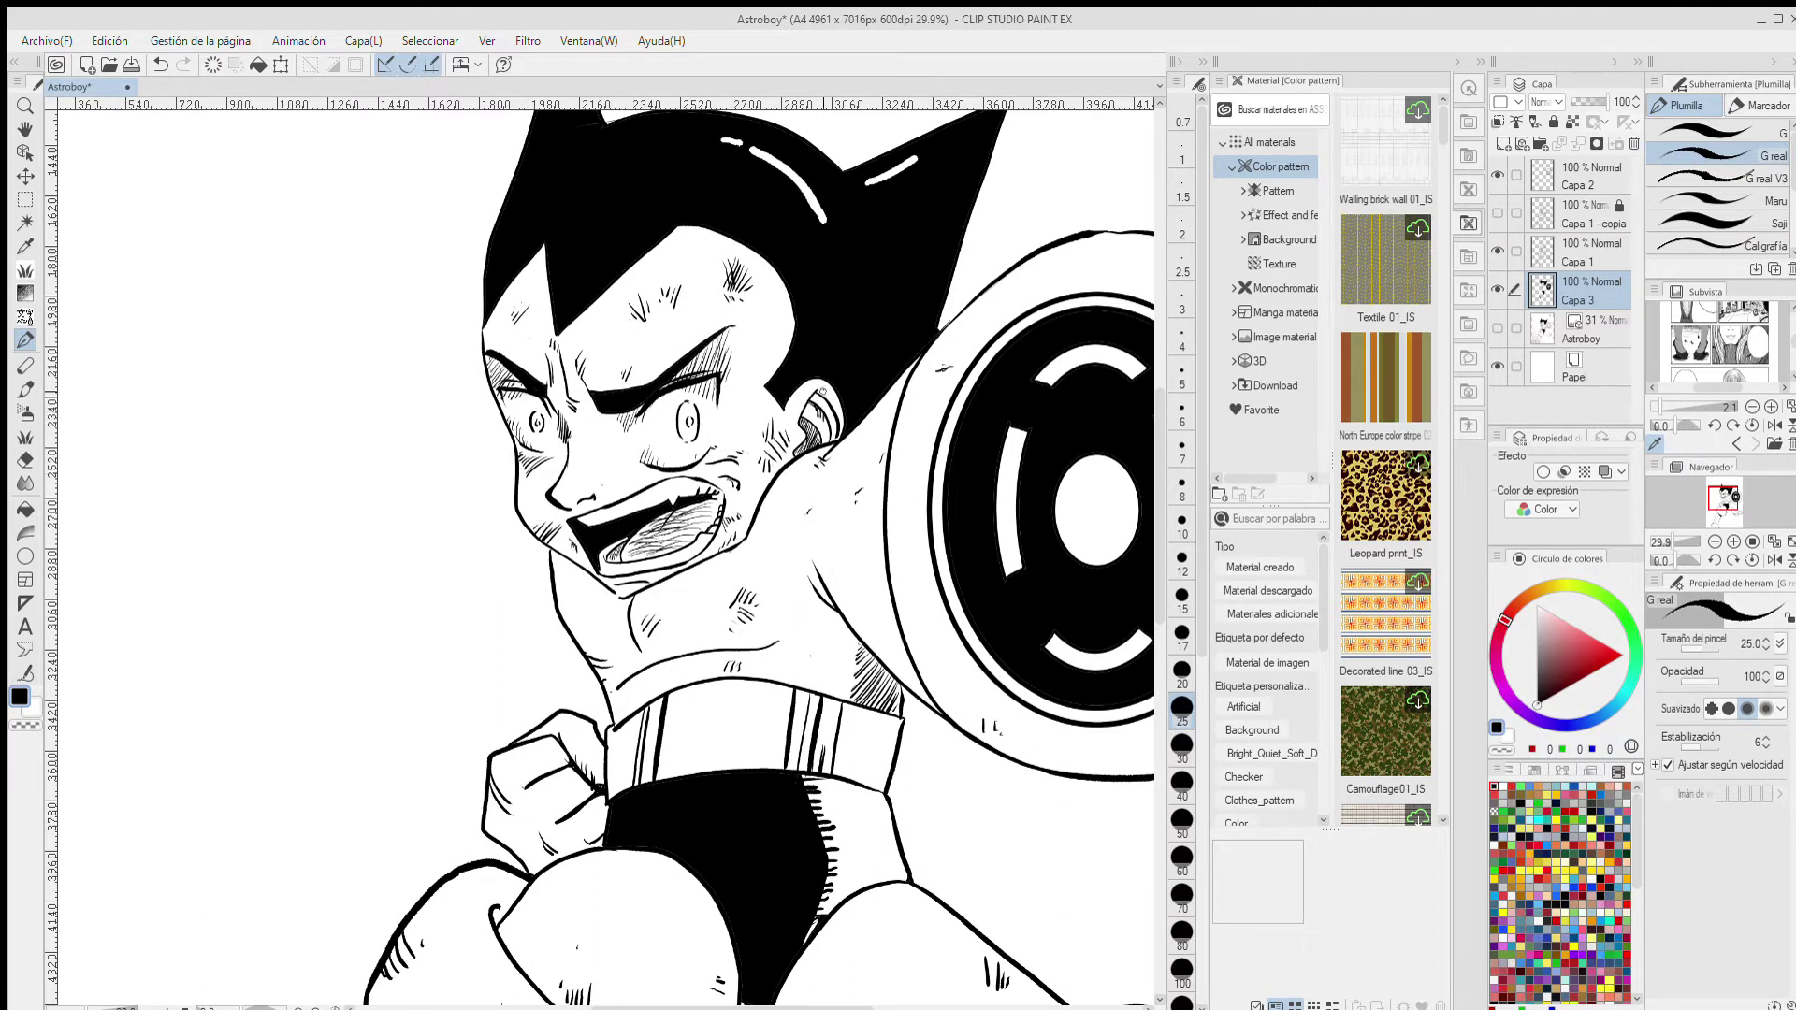
- Hatch the fist and the cannon's lower rim, and fill the band behind the rear knee with black
scroll(845, 502, "down", 2)
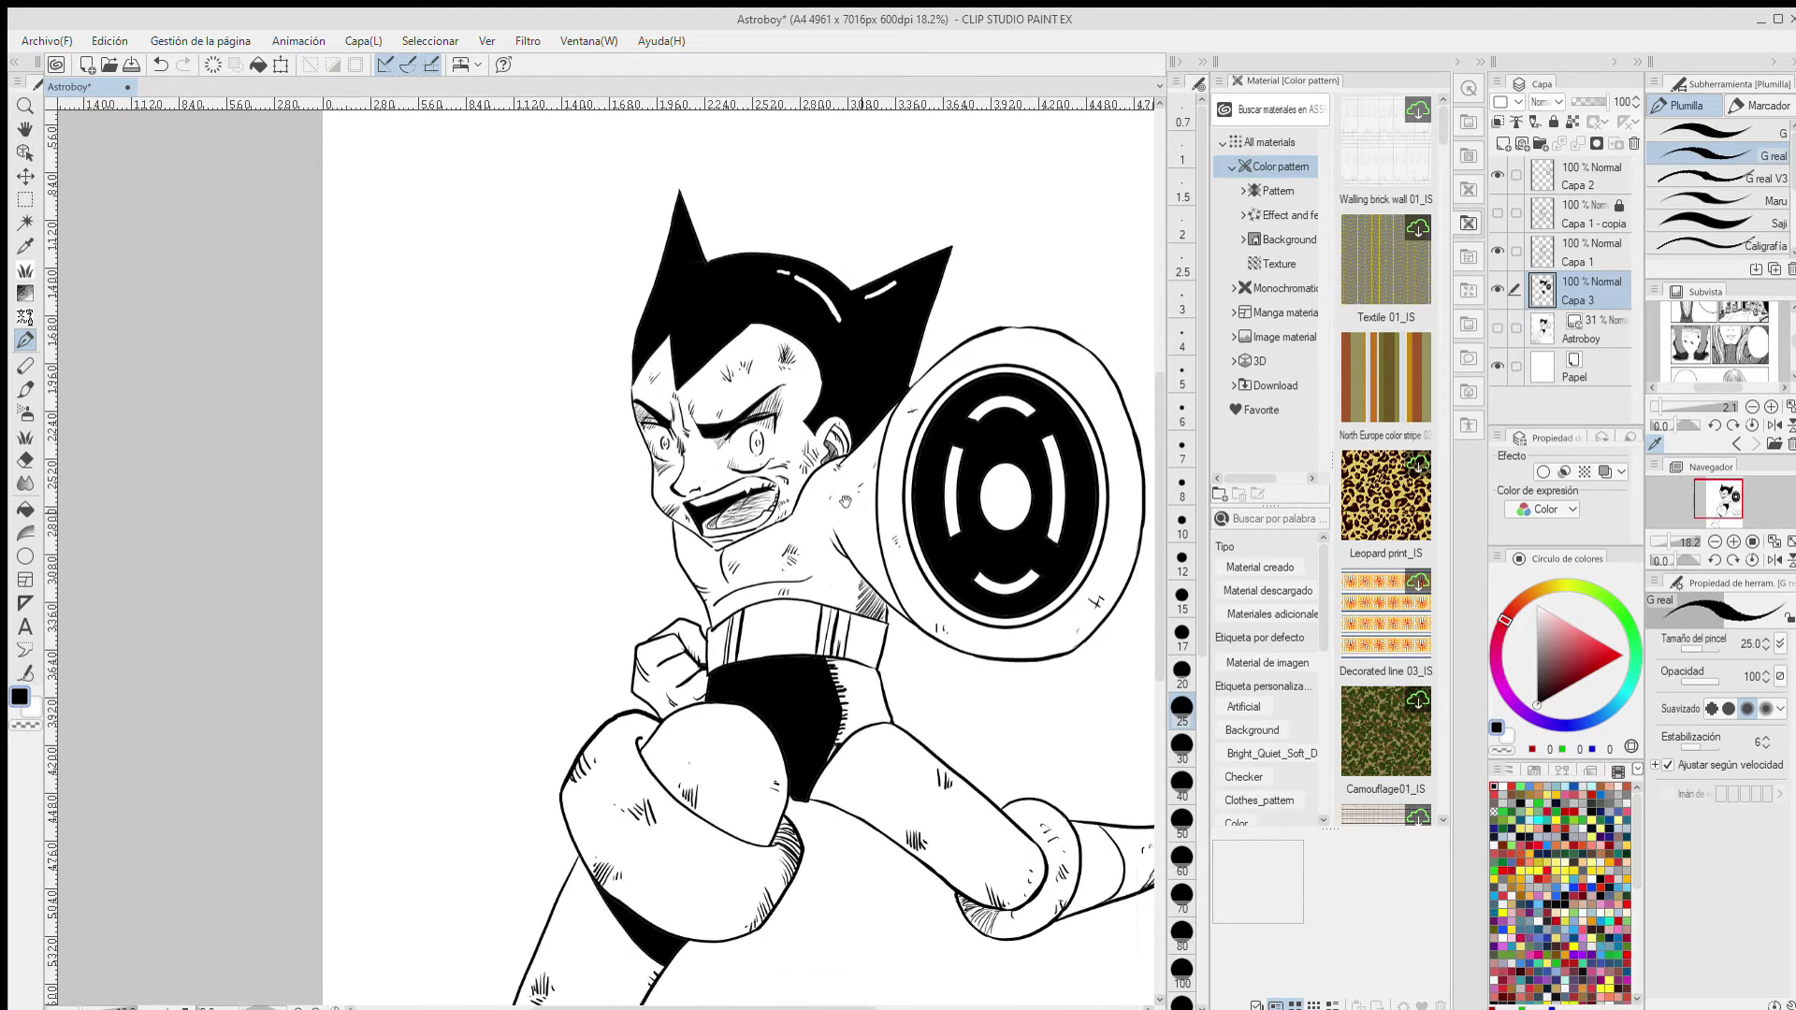
left_click_drag(845, 502, 671, 319)
left_click_drag(742, 479, 728, 580)
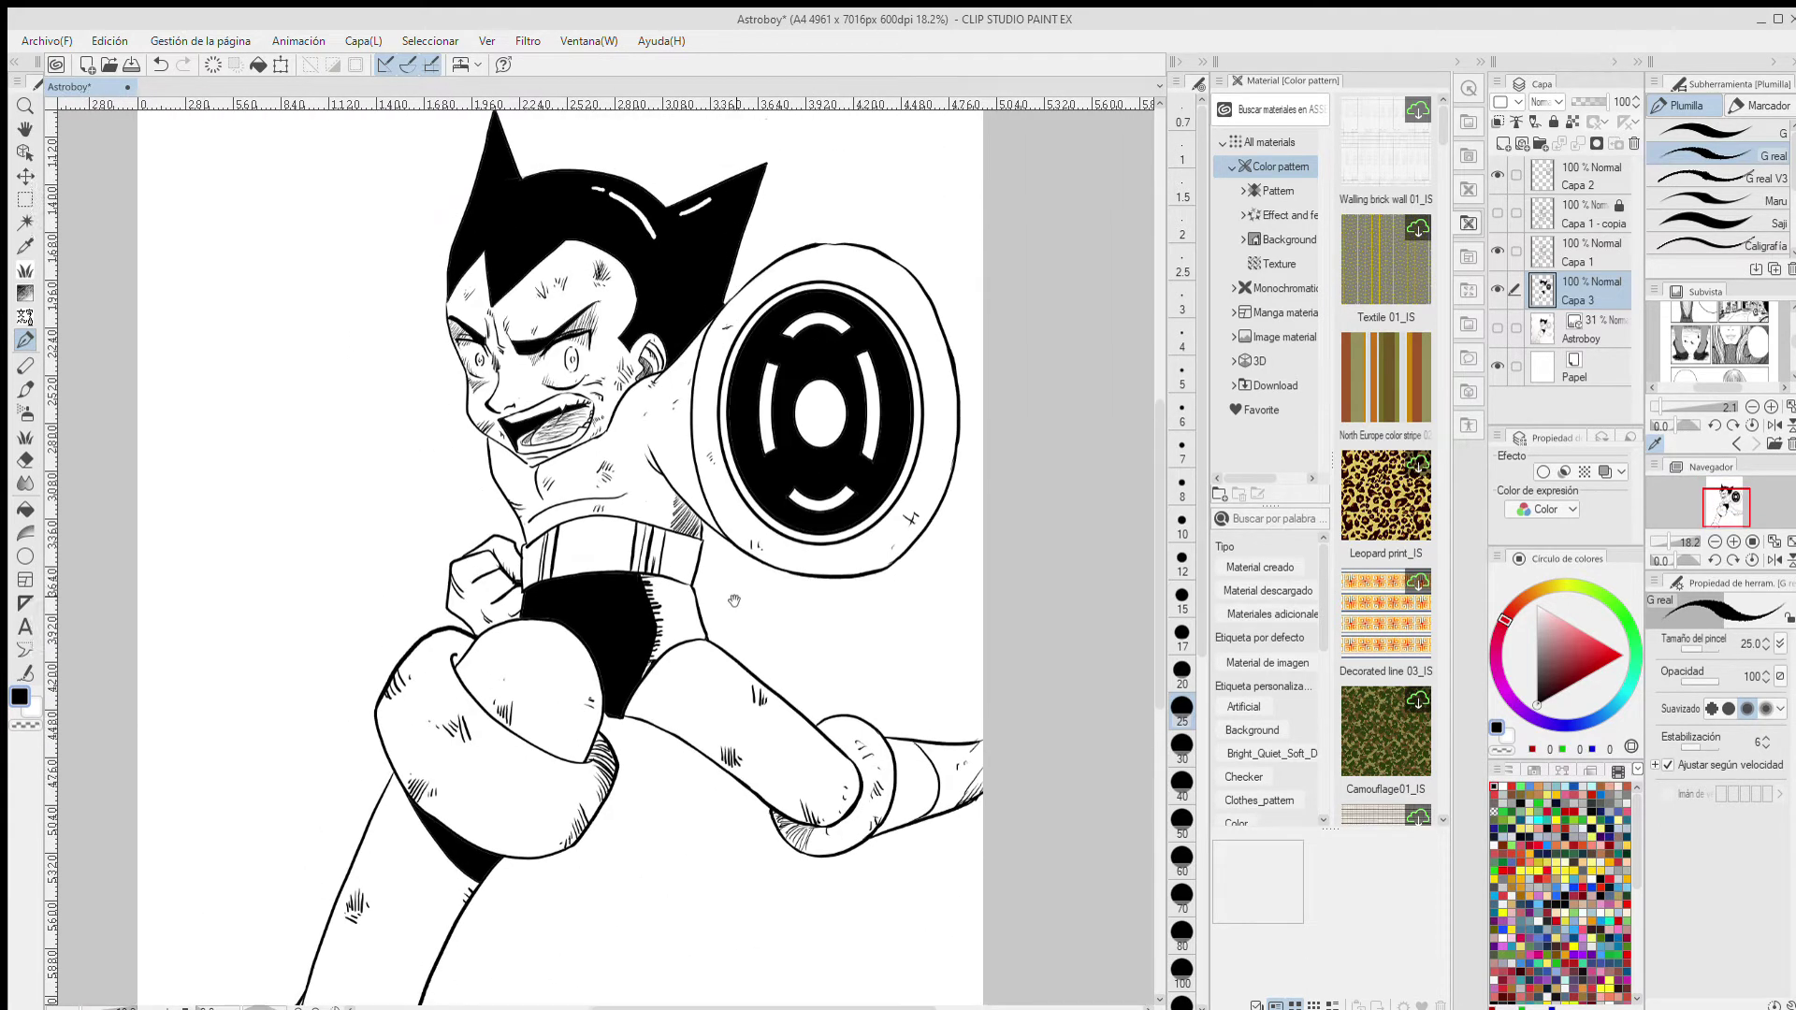
left_click_drag(452, 595, 492, 629)
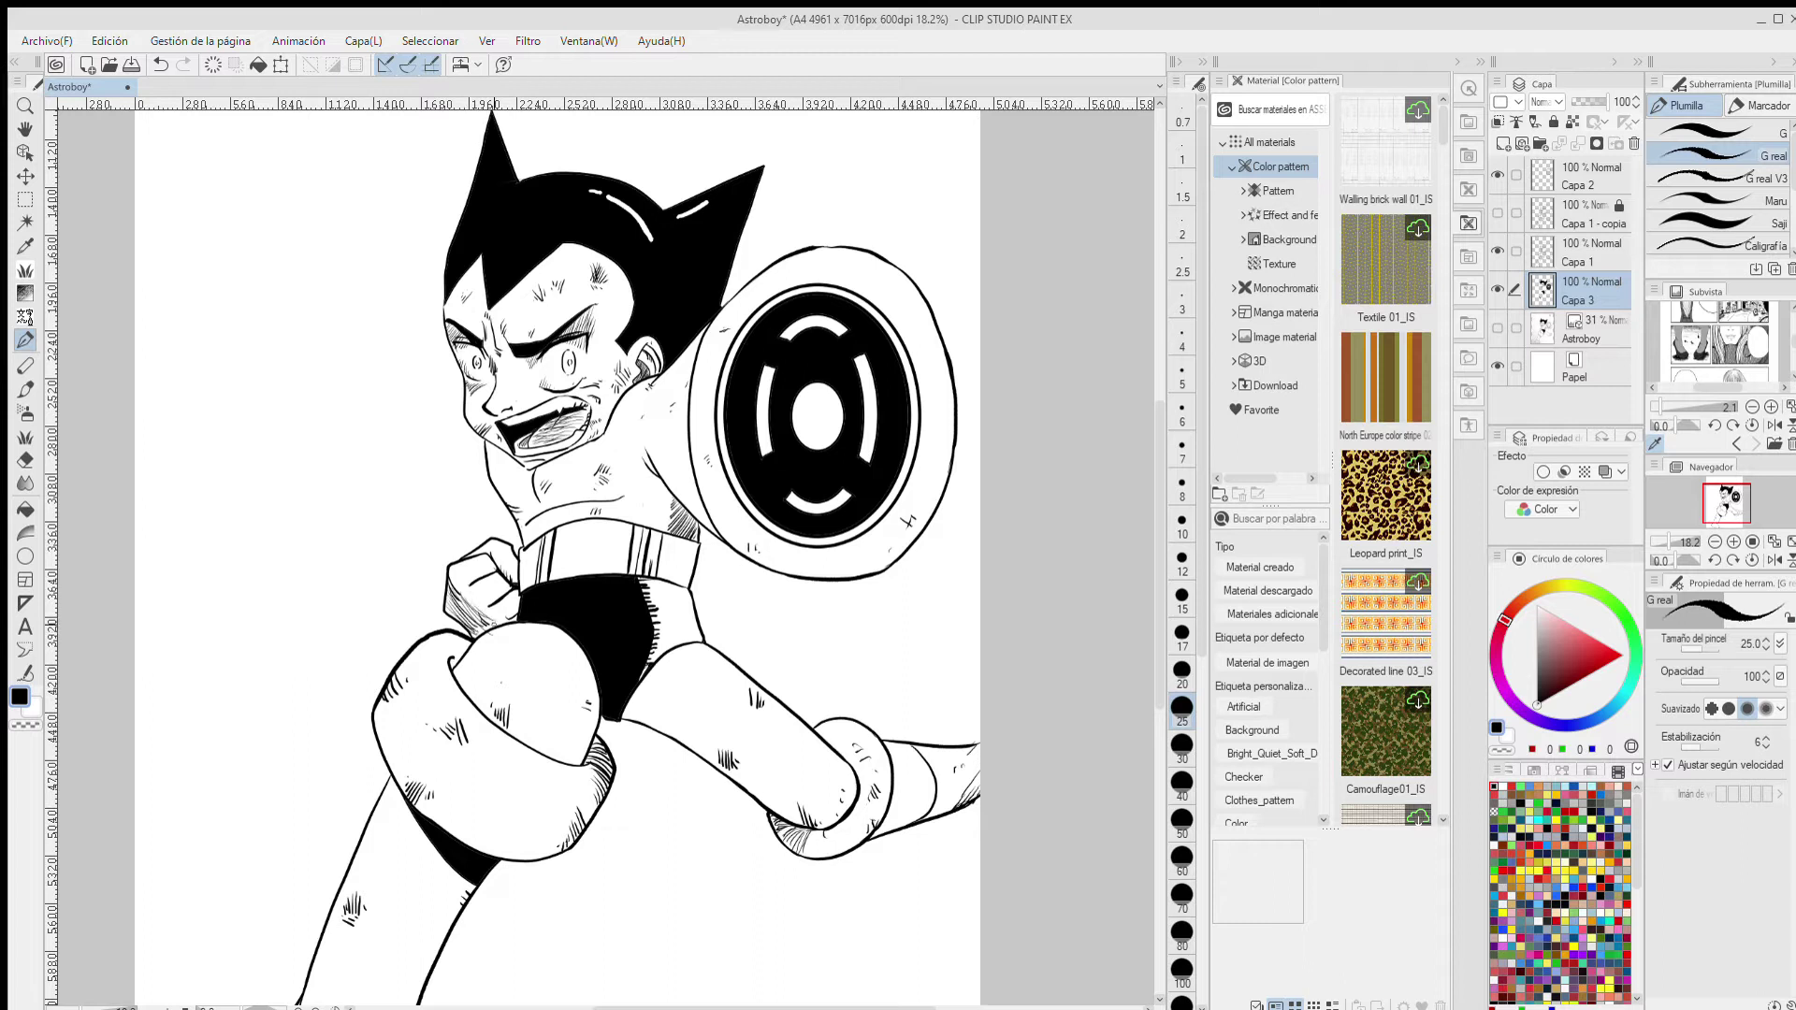
key("g")
left_click(913, 784)
- Add a layer named "detalles cineticos" at the top of the stack and pick white for the G real pen
key("p")
left_click(823, 401, "alt")
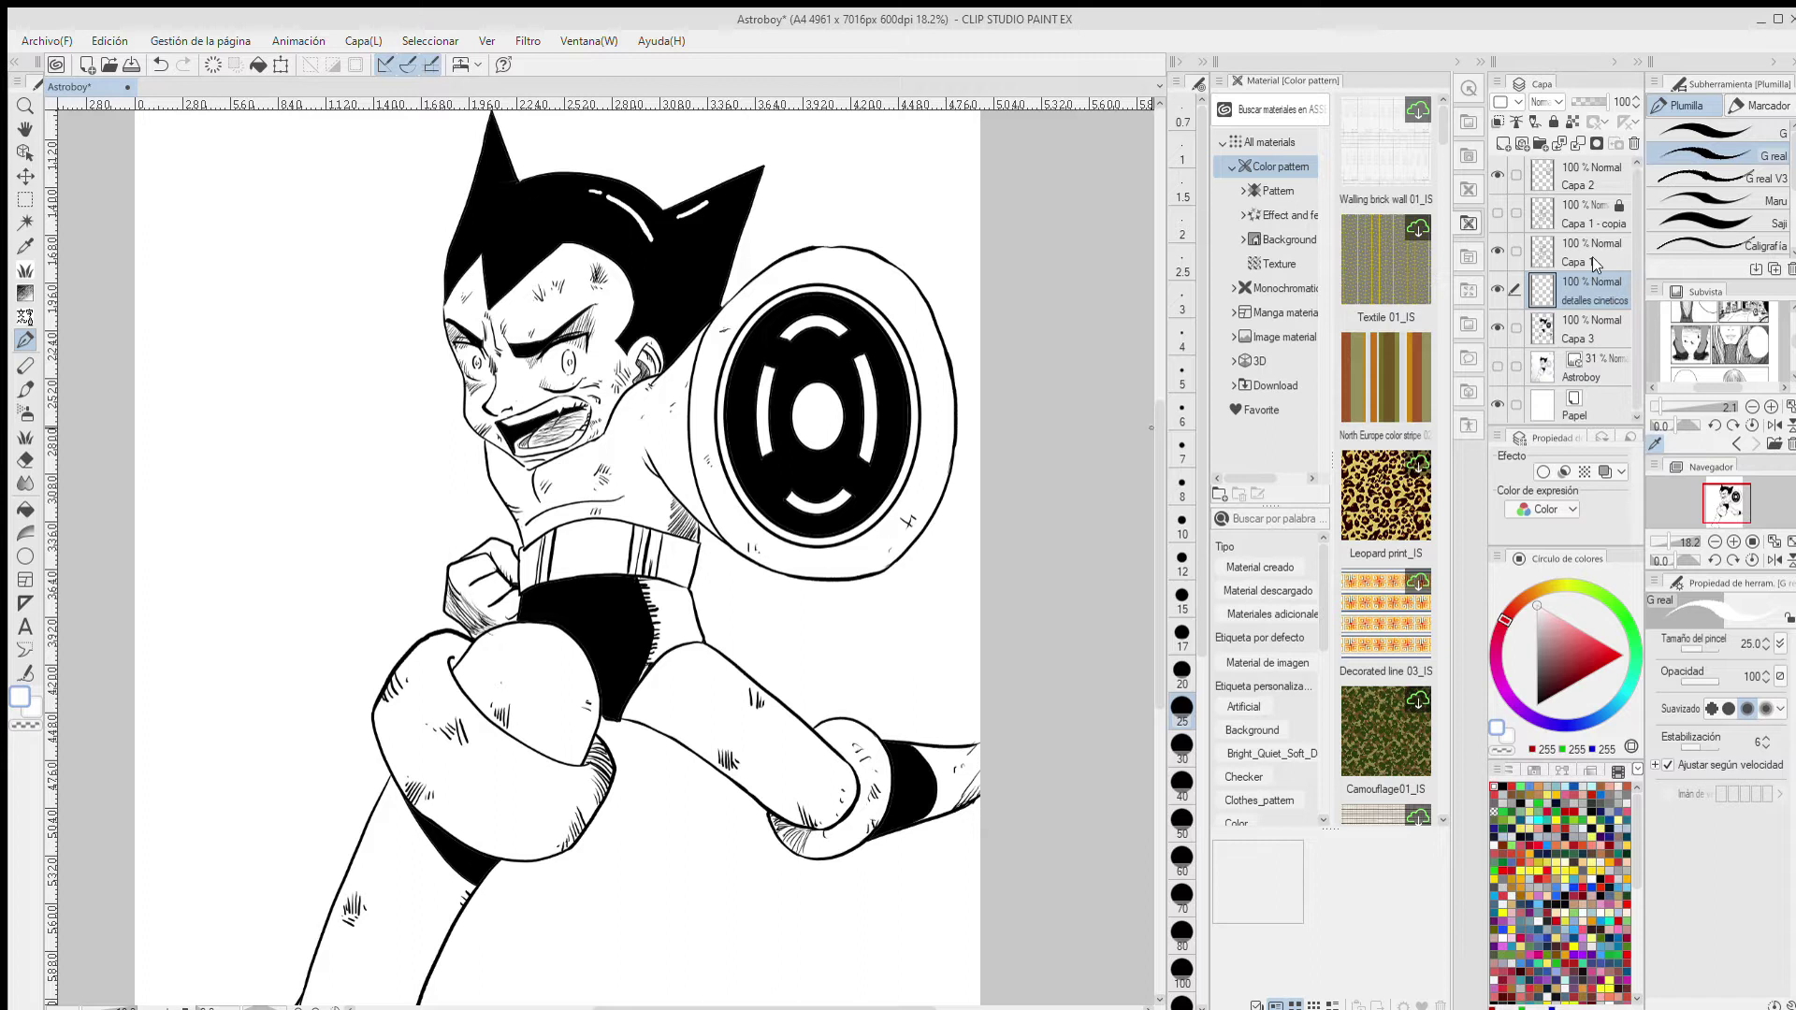
left_click_drag(1595, 290, 1609, 165)
- Try freehand white strokes across the cannon's black disc and clear them
left_click_drag(811, 583, 817, 431)
left_click_drag(771, 526, 813, 434)
left_click_drag(759, 517, 804, 432)
left_click(213, 65)
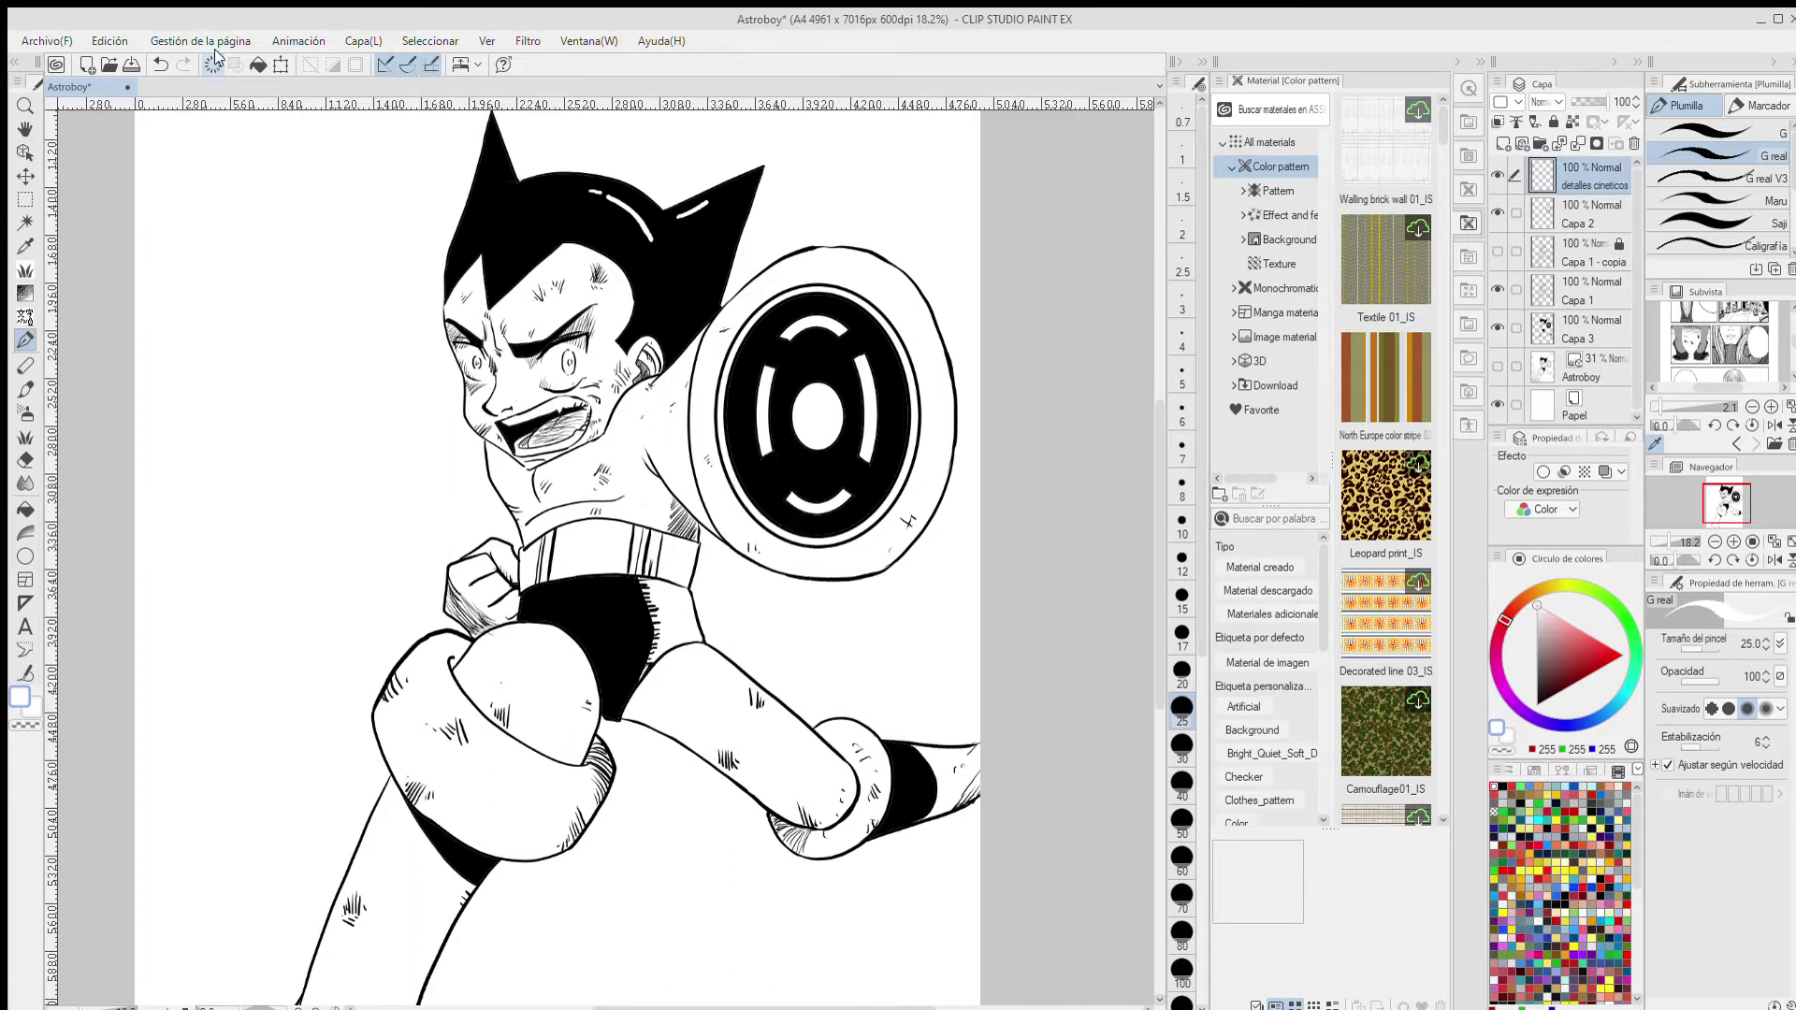
- Try to place a curve ruler around the cannon's centre
left_click(25, 603)
left_click(1768, 138)
left_click(793, 372)
left_click(828, 355)
left_click(856, 430)
left_click(806, 468)
left_click(781, 434)
left_click(793, 372)
key("ctrl+z")
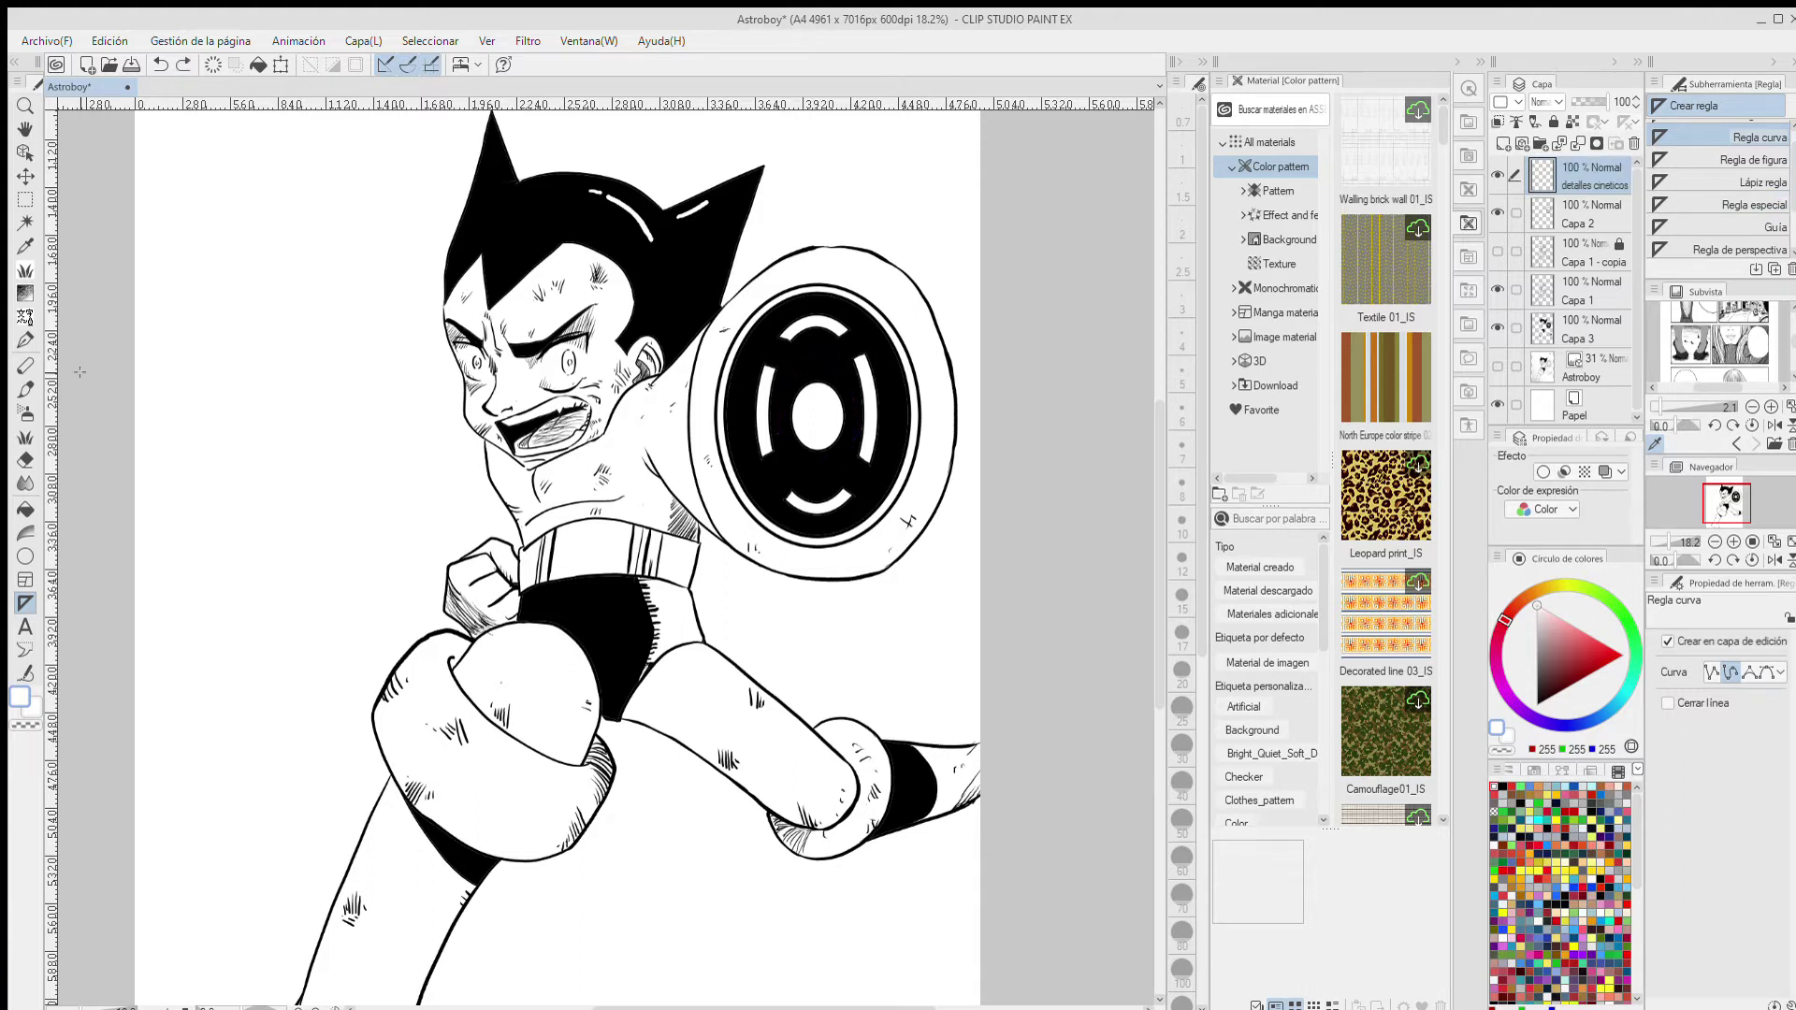
- Try another ruler across the cannon's disc with a white G real stroke along it
left_click_drag(1792, 177, 1787, 244)
scroll(1773, 187, "up", 3)
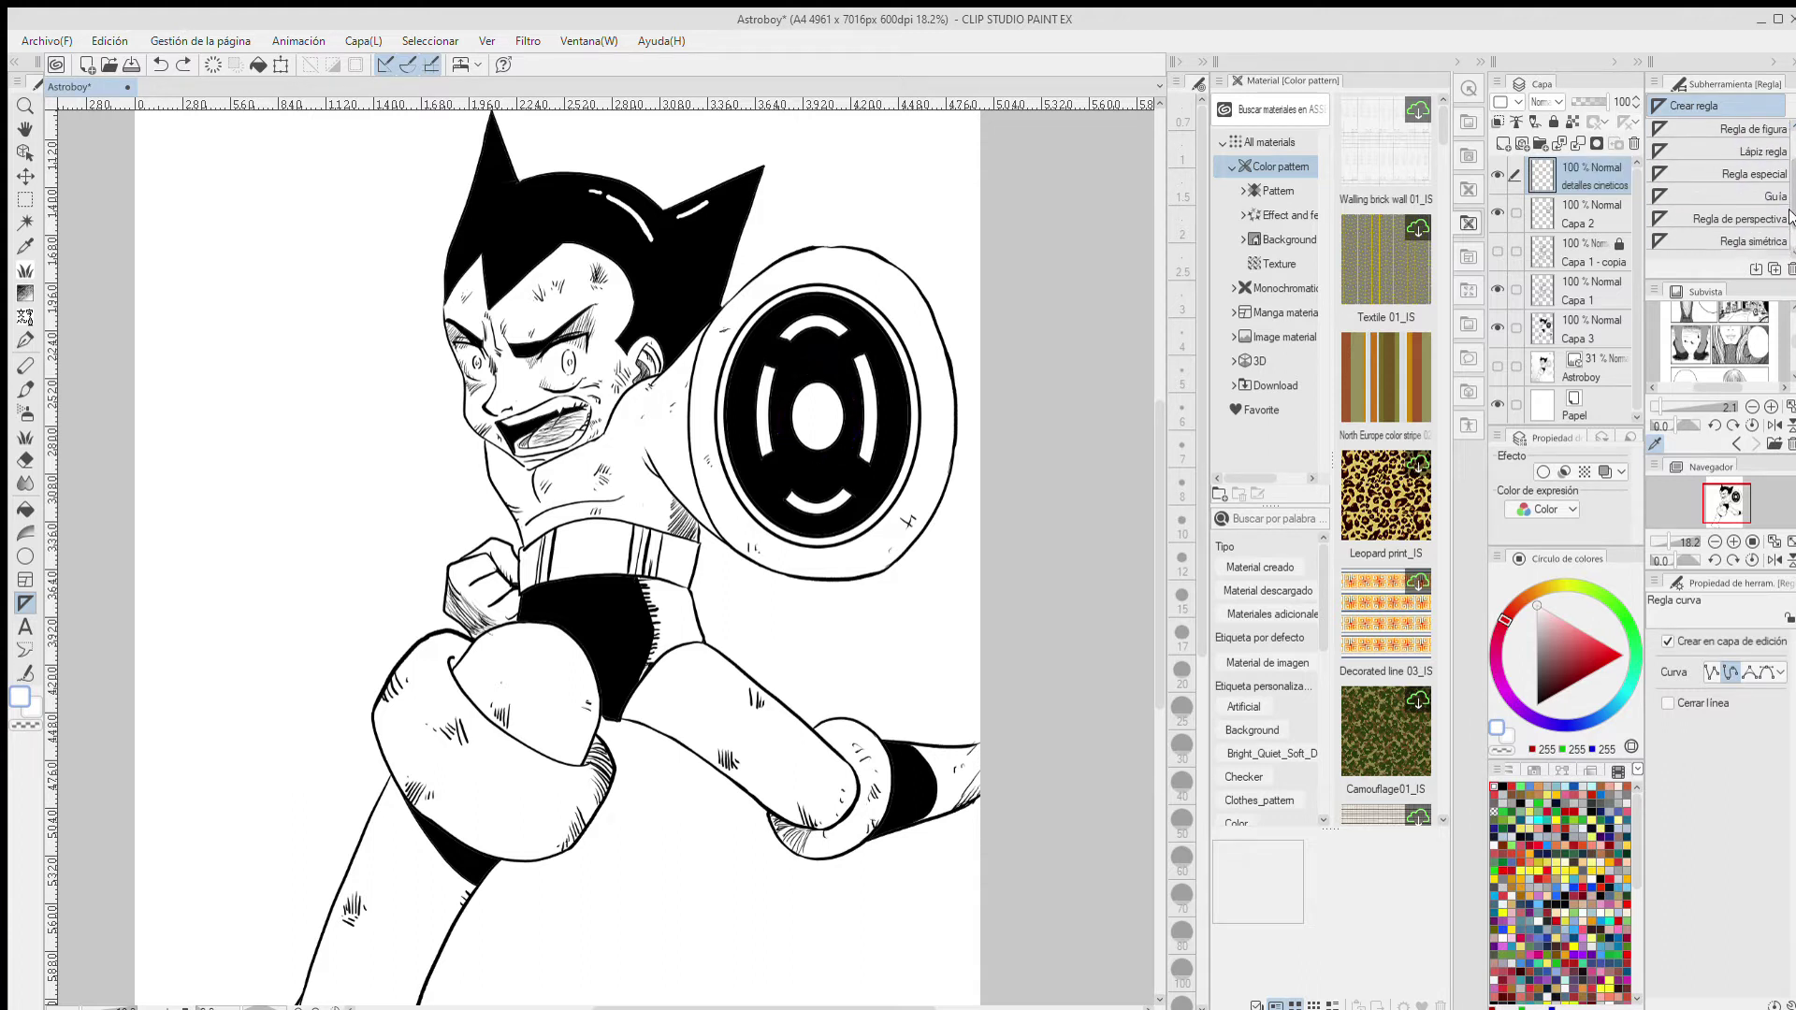
left_click(1762, 136)
left_click(1765, 703)
left_click(804, 474)
left_click(787, 368)
left_click(885, 362)
left_click(25, 341)
left_click_drag(803, 471, 797, 448)
key("ctrl+z")
key("ctrl+z")
- Auto-select the cannon's black disc referring to all layers and choose the Línea saturada dispersa tool
key("w")
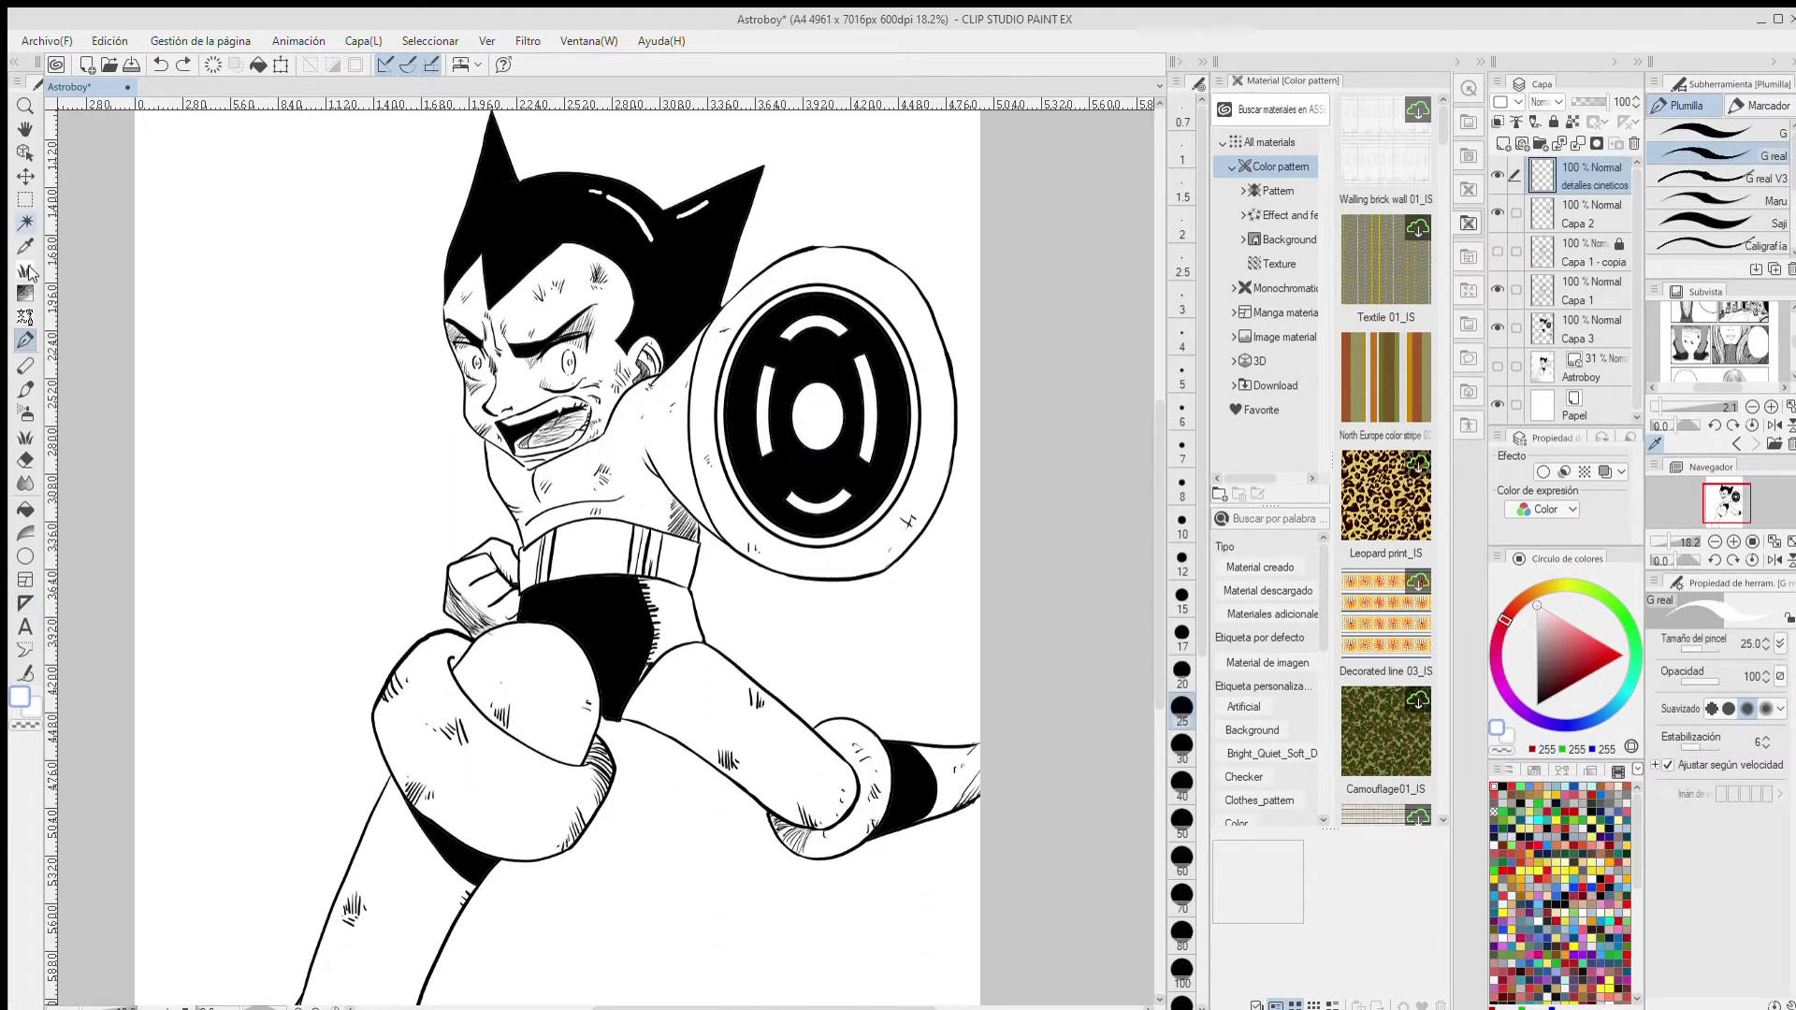
left_click(835, 486)
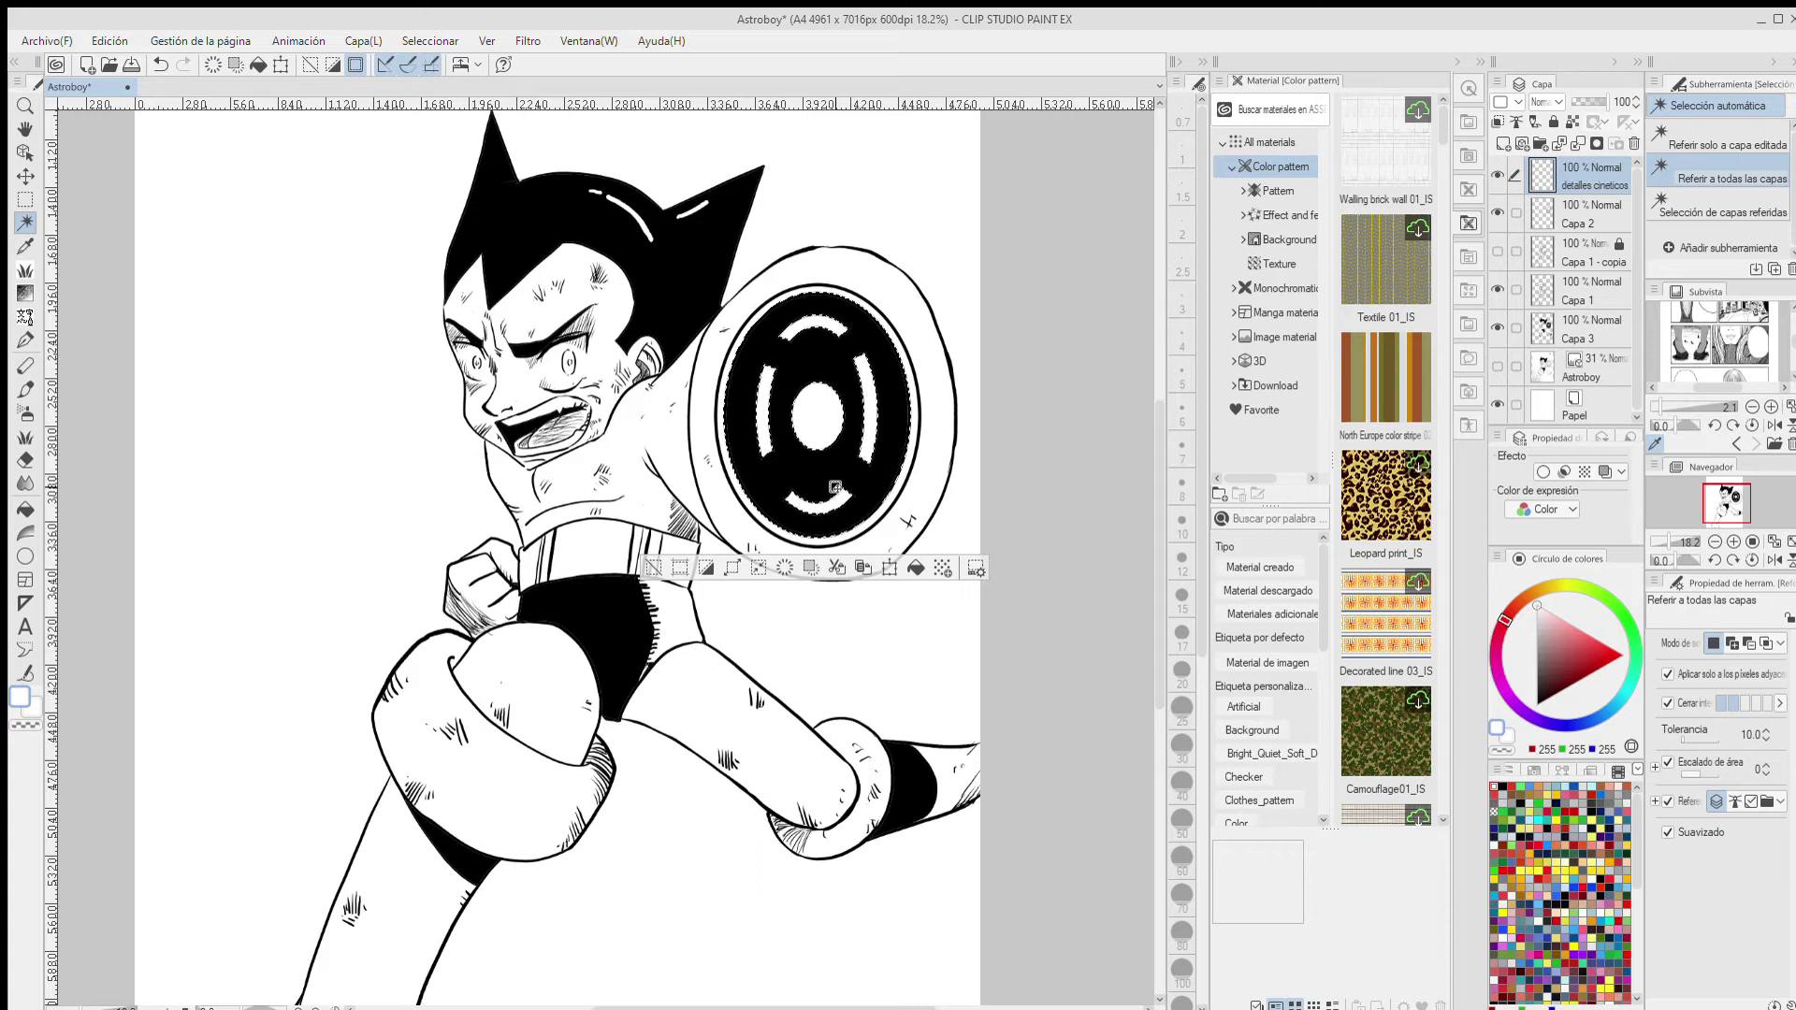
left_click(26, 436)
left_click(1773, 154)
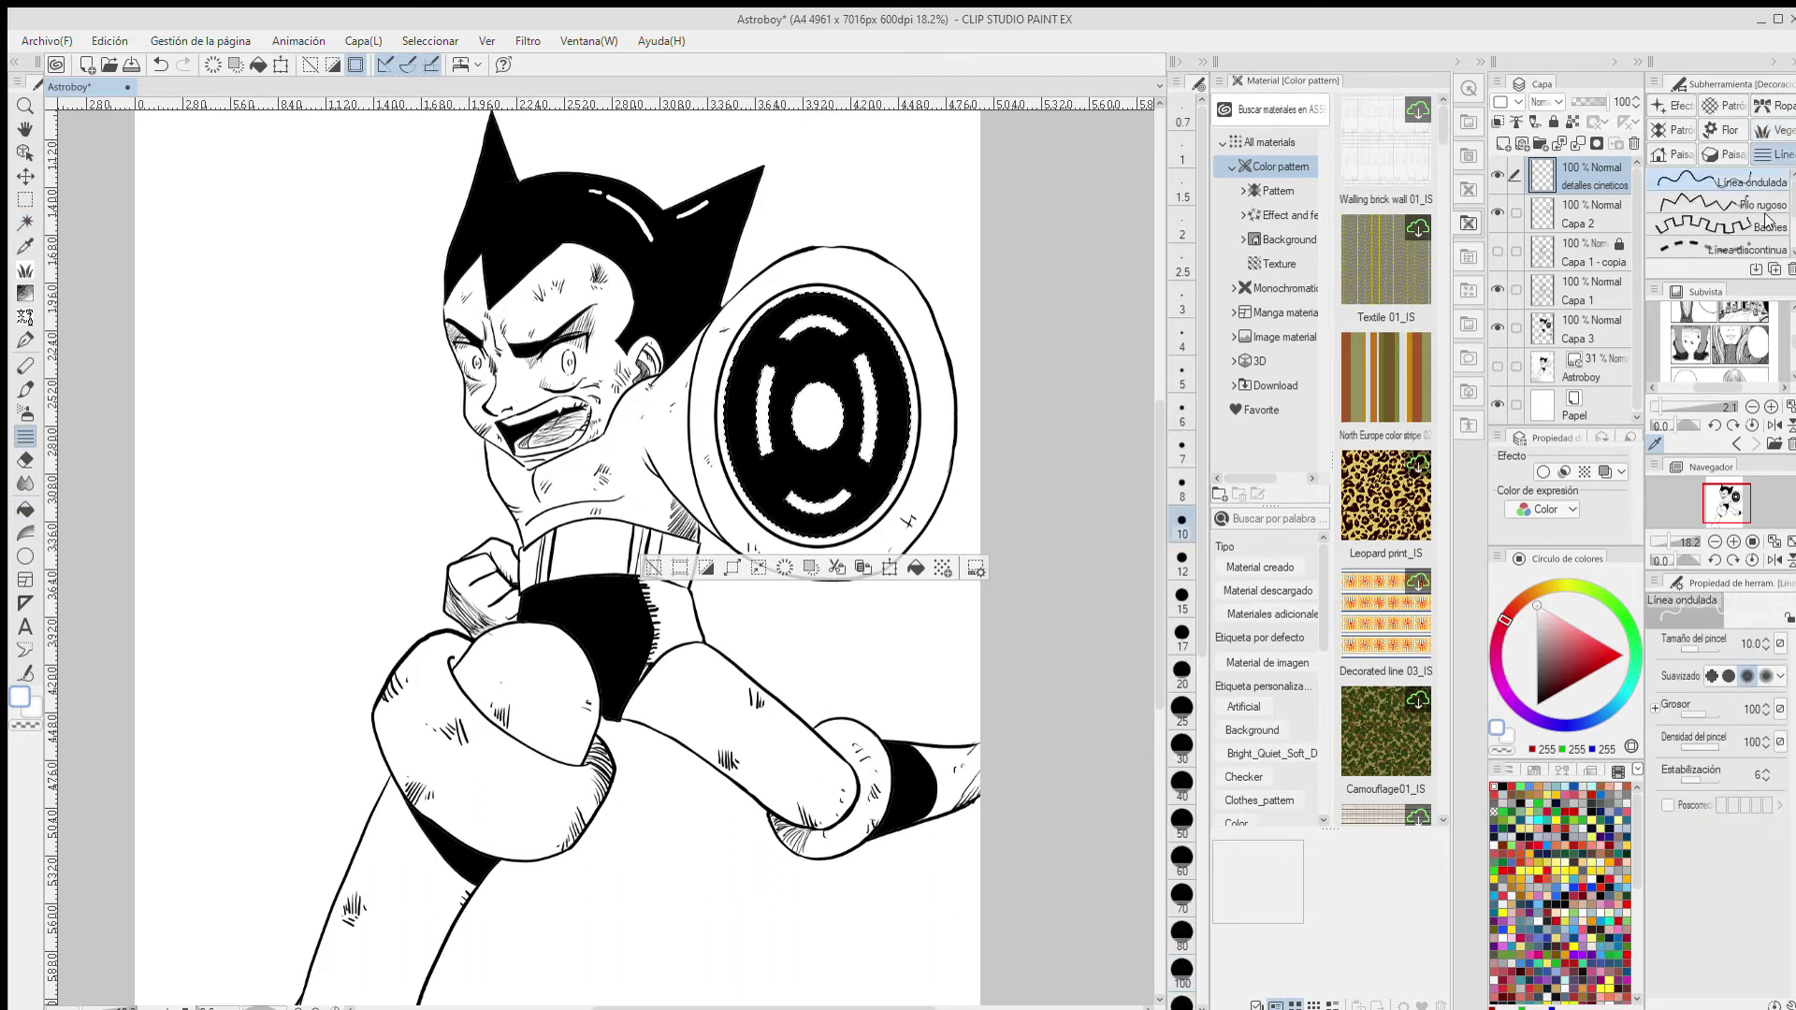
left_click(26, 555)
left_click(1773, 105)
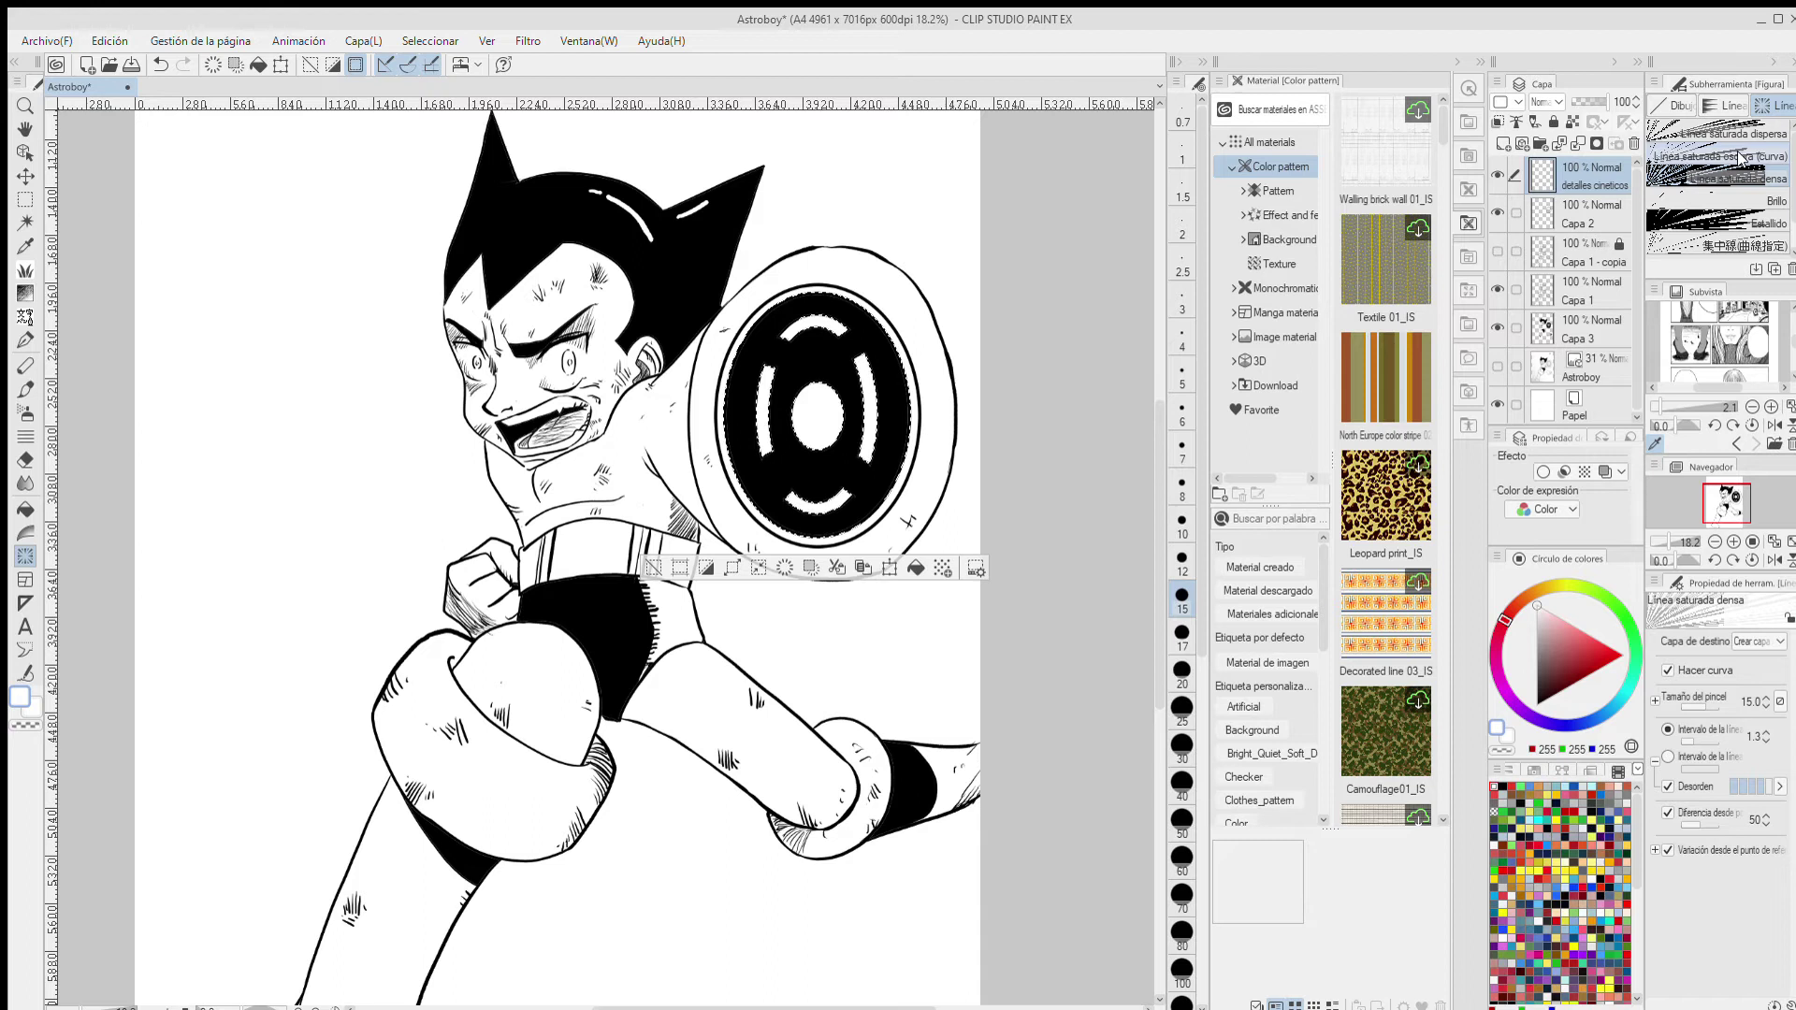
left_click(1704, 133)
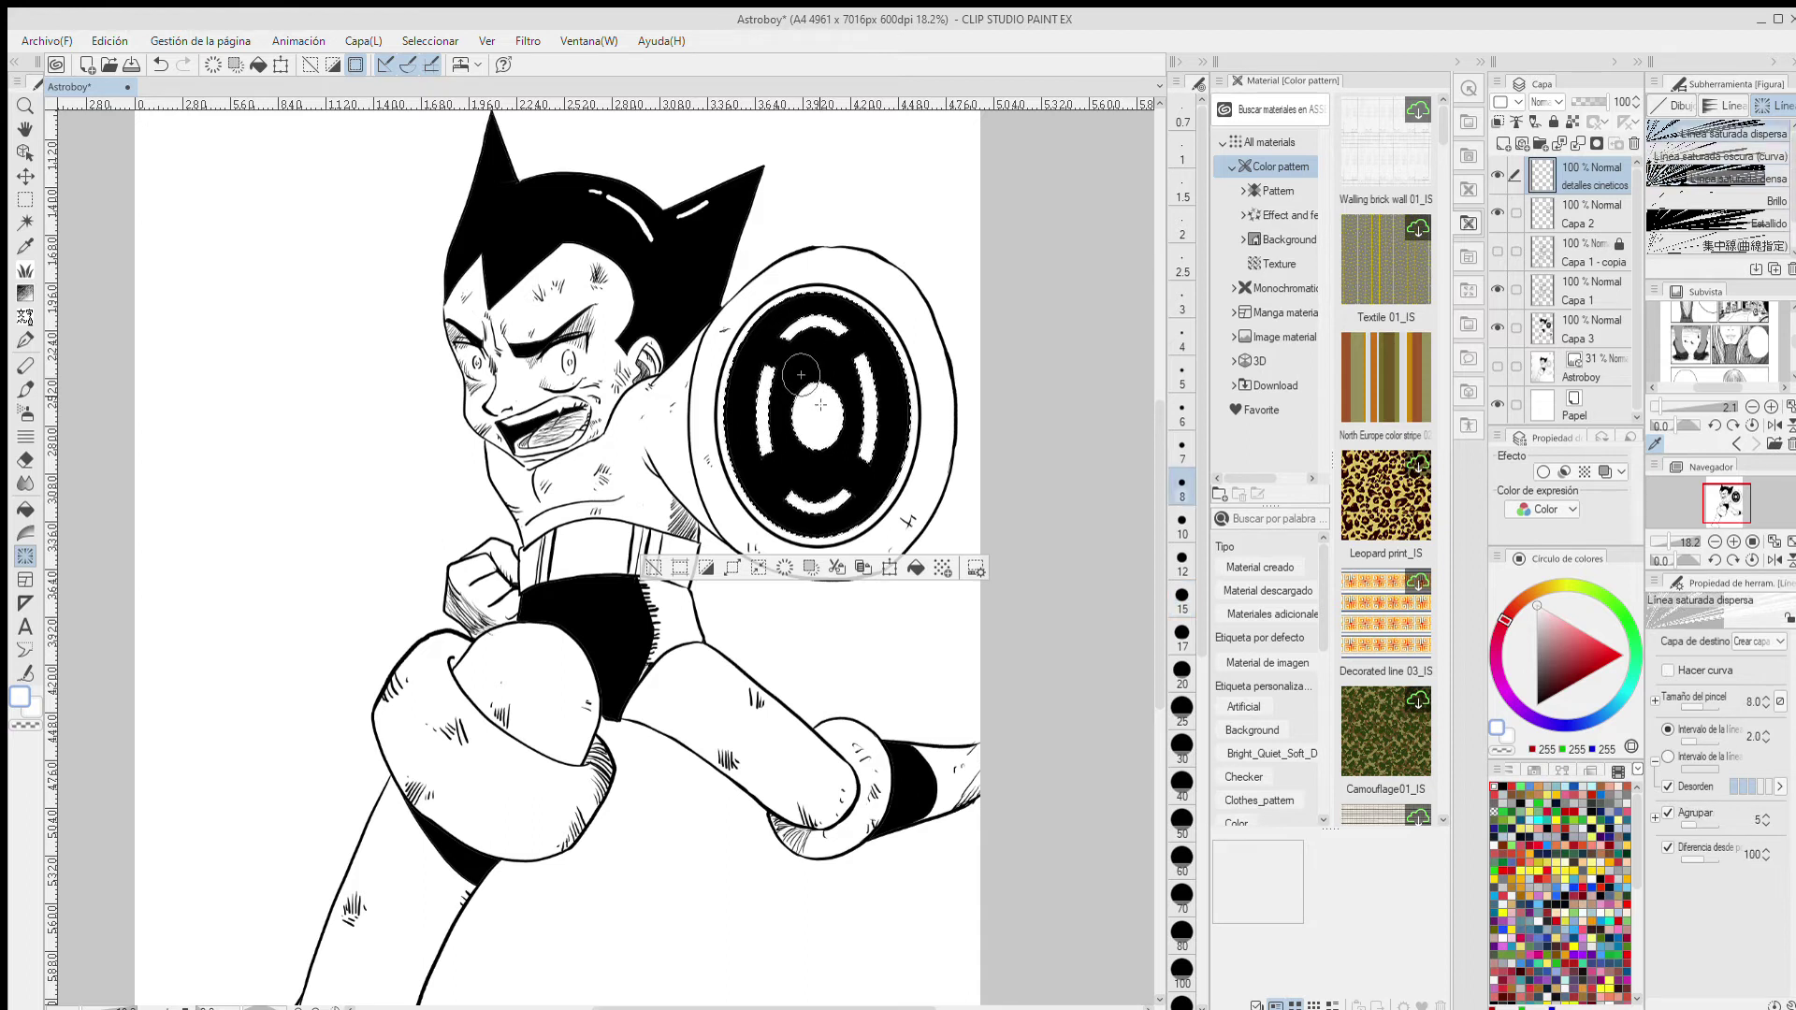
- Try white saturated lines from the cannon's centre at brush size 8
left_click(801, 374)
key("ctrl+z")
- Try white saturated lines from the cannon's centre at brush size 20, and undo them
left_click(1182, 670)
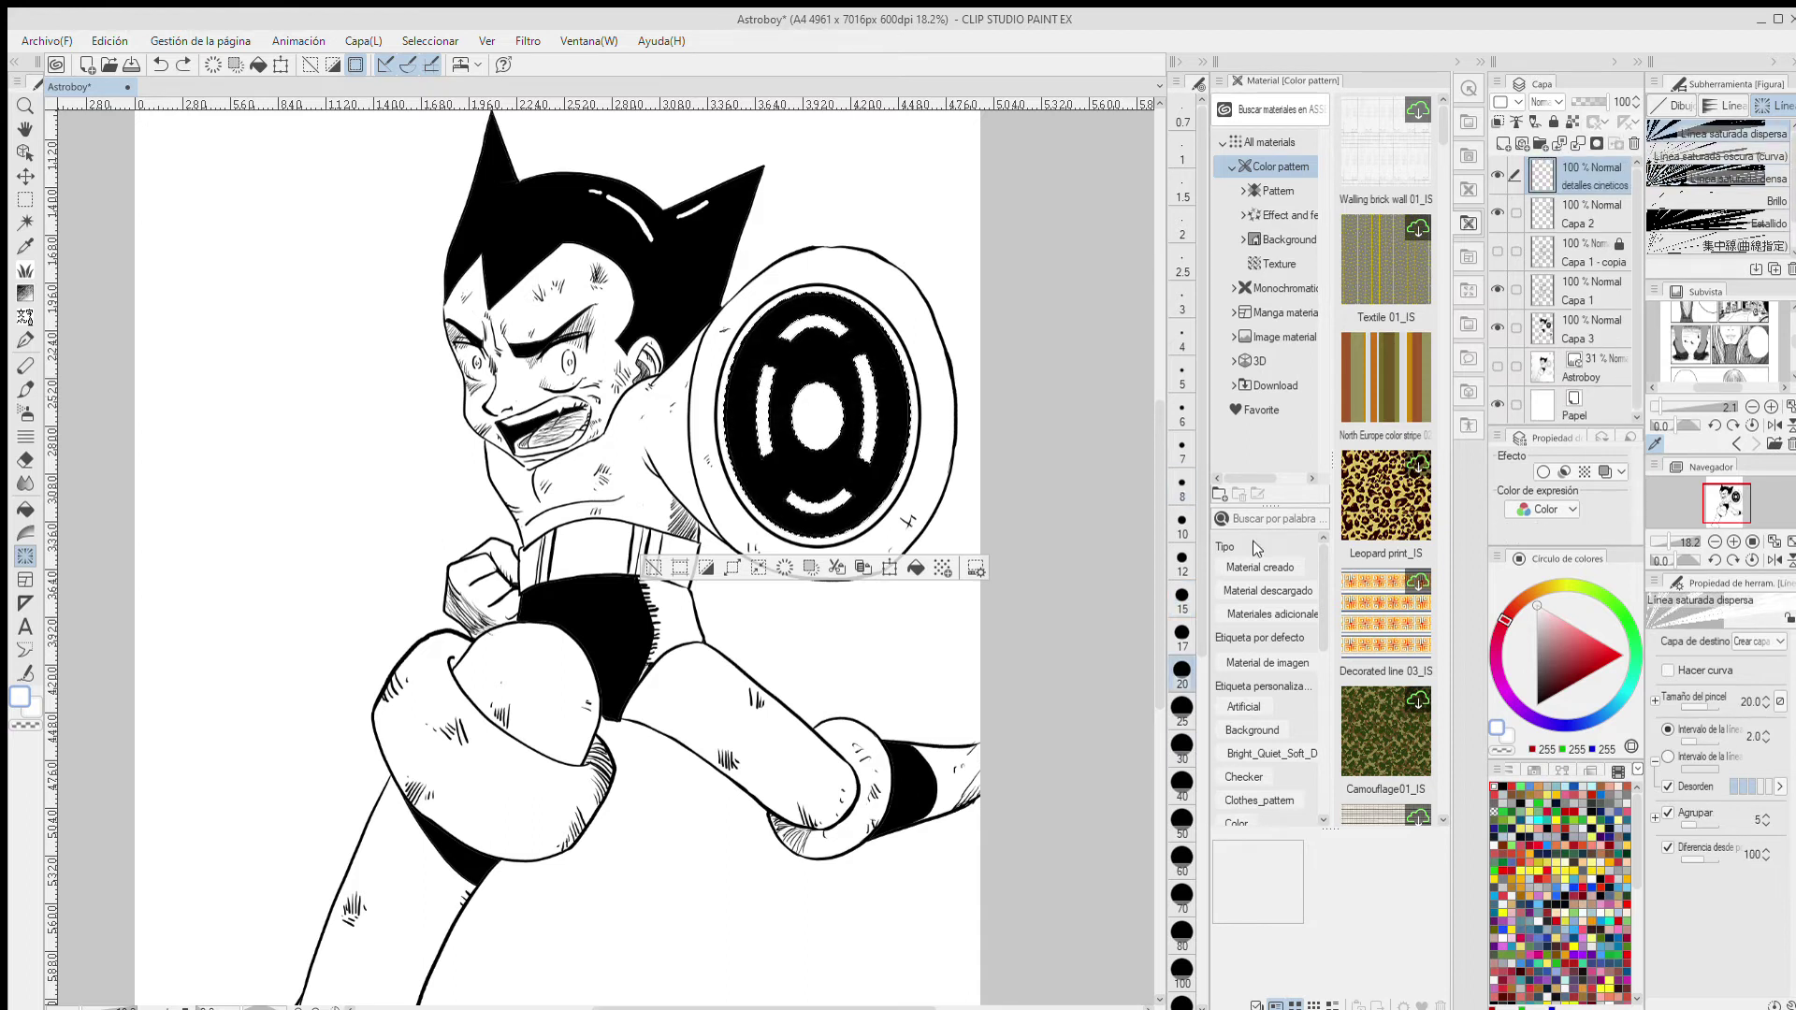
left_click(808, 418)
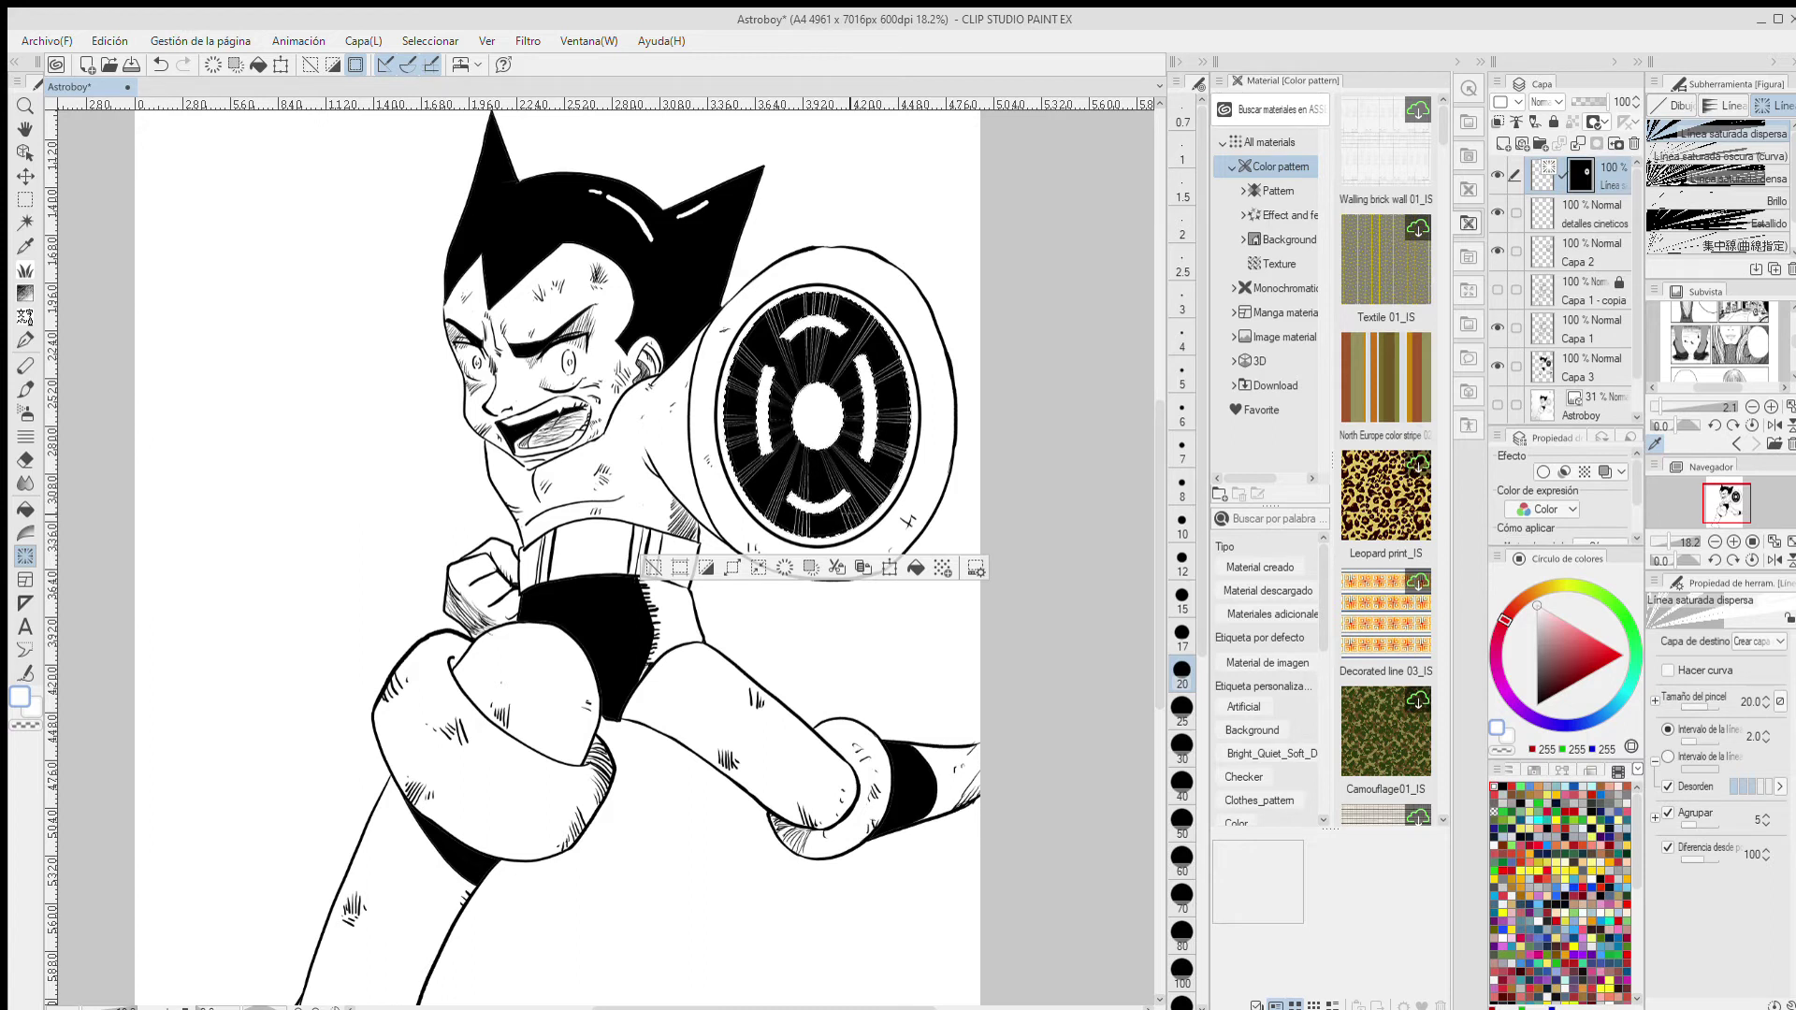
key("ctrl+z")
- Try denser white saturated lines from the cannon's centre using the second line-interval option at 1.0
left_click_drag(1695, 742, 1701, 741)
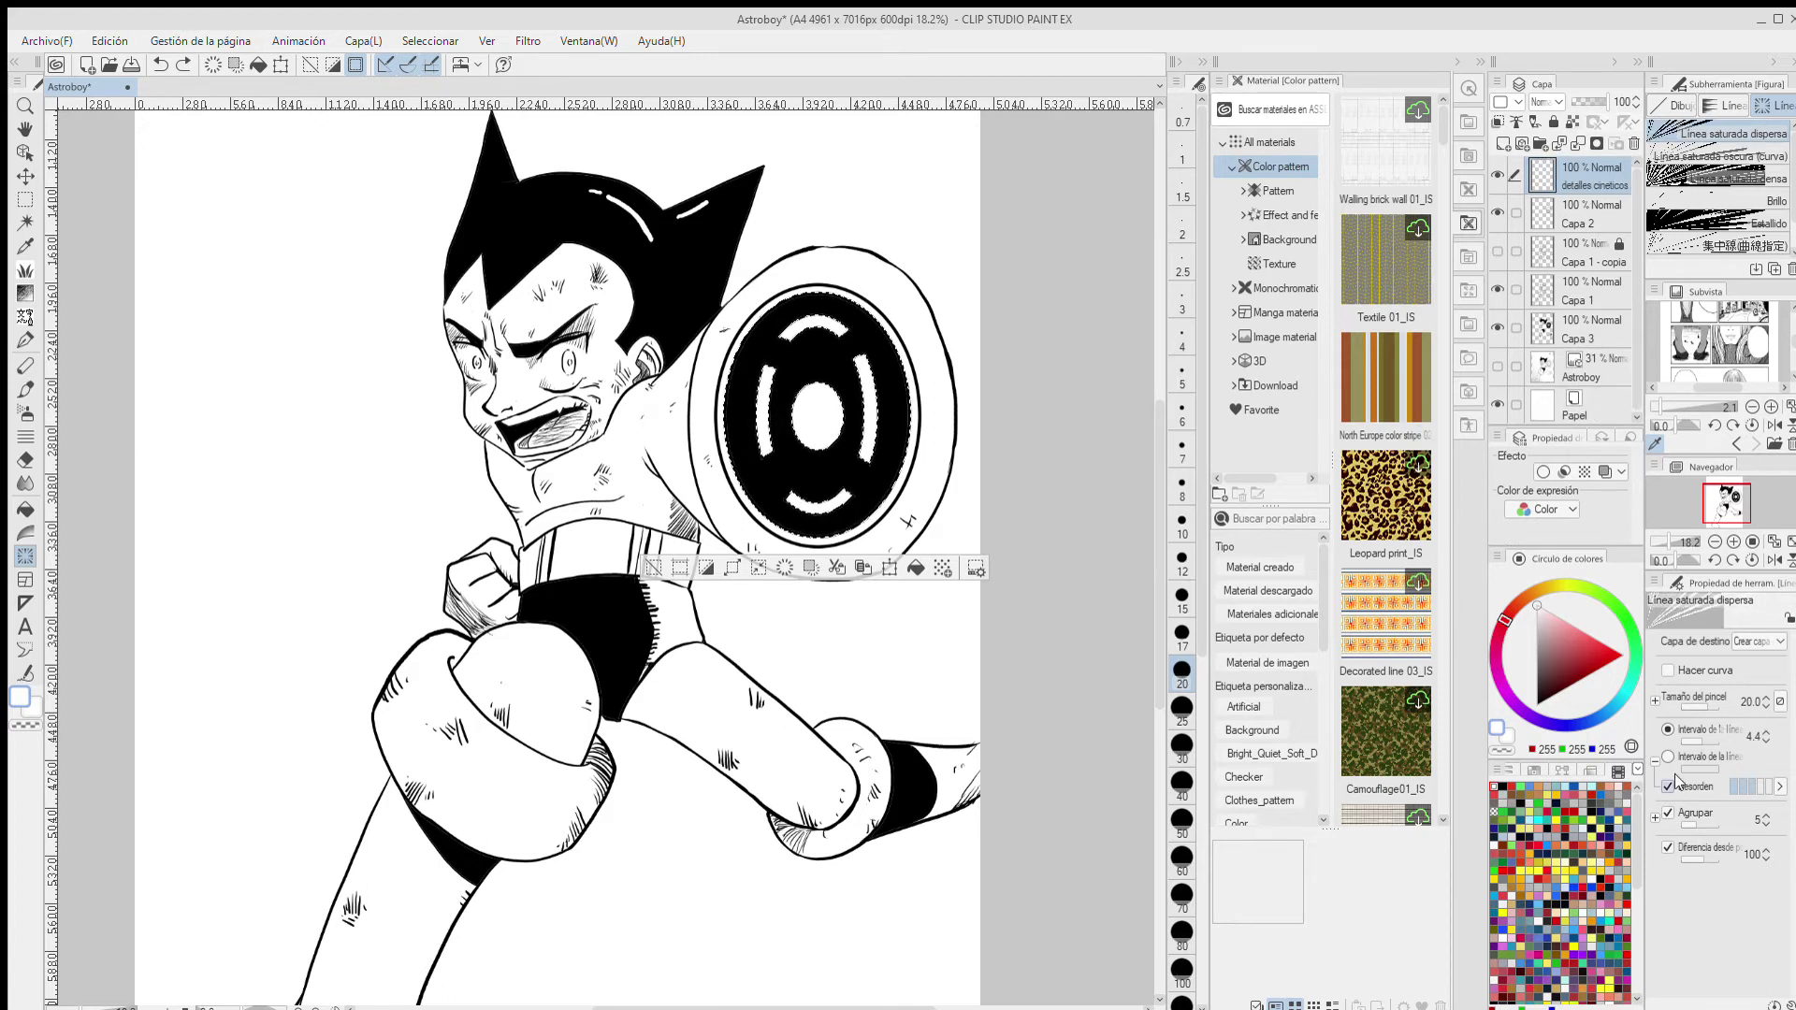
left_click(1668, 757)
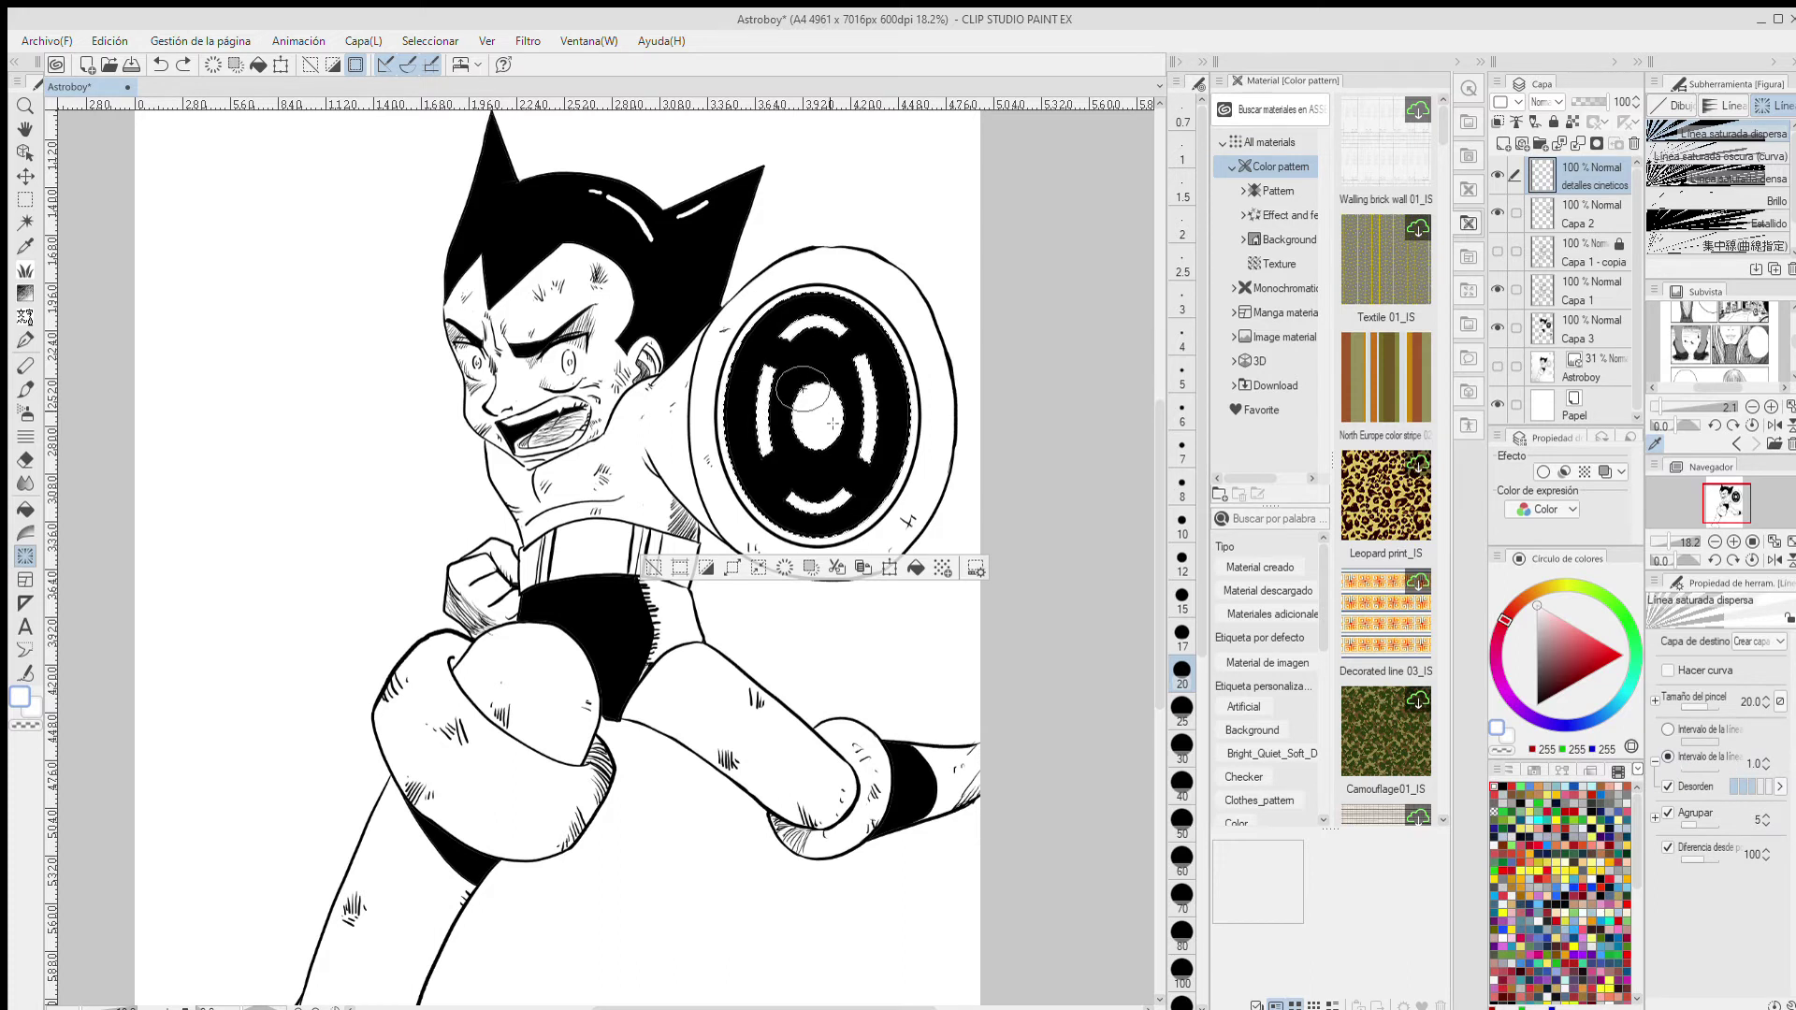
left_click(861, 478)
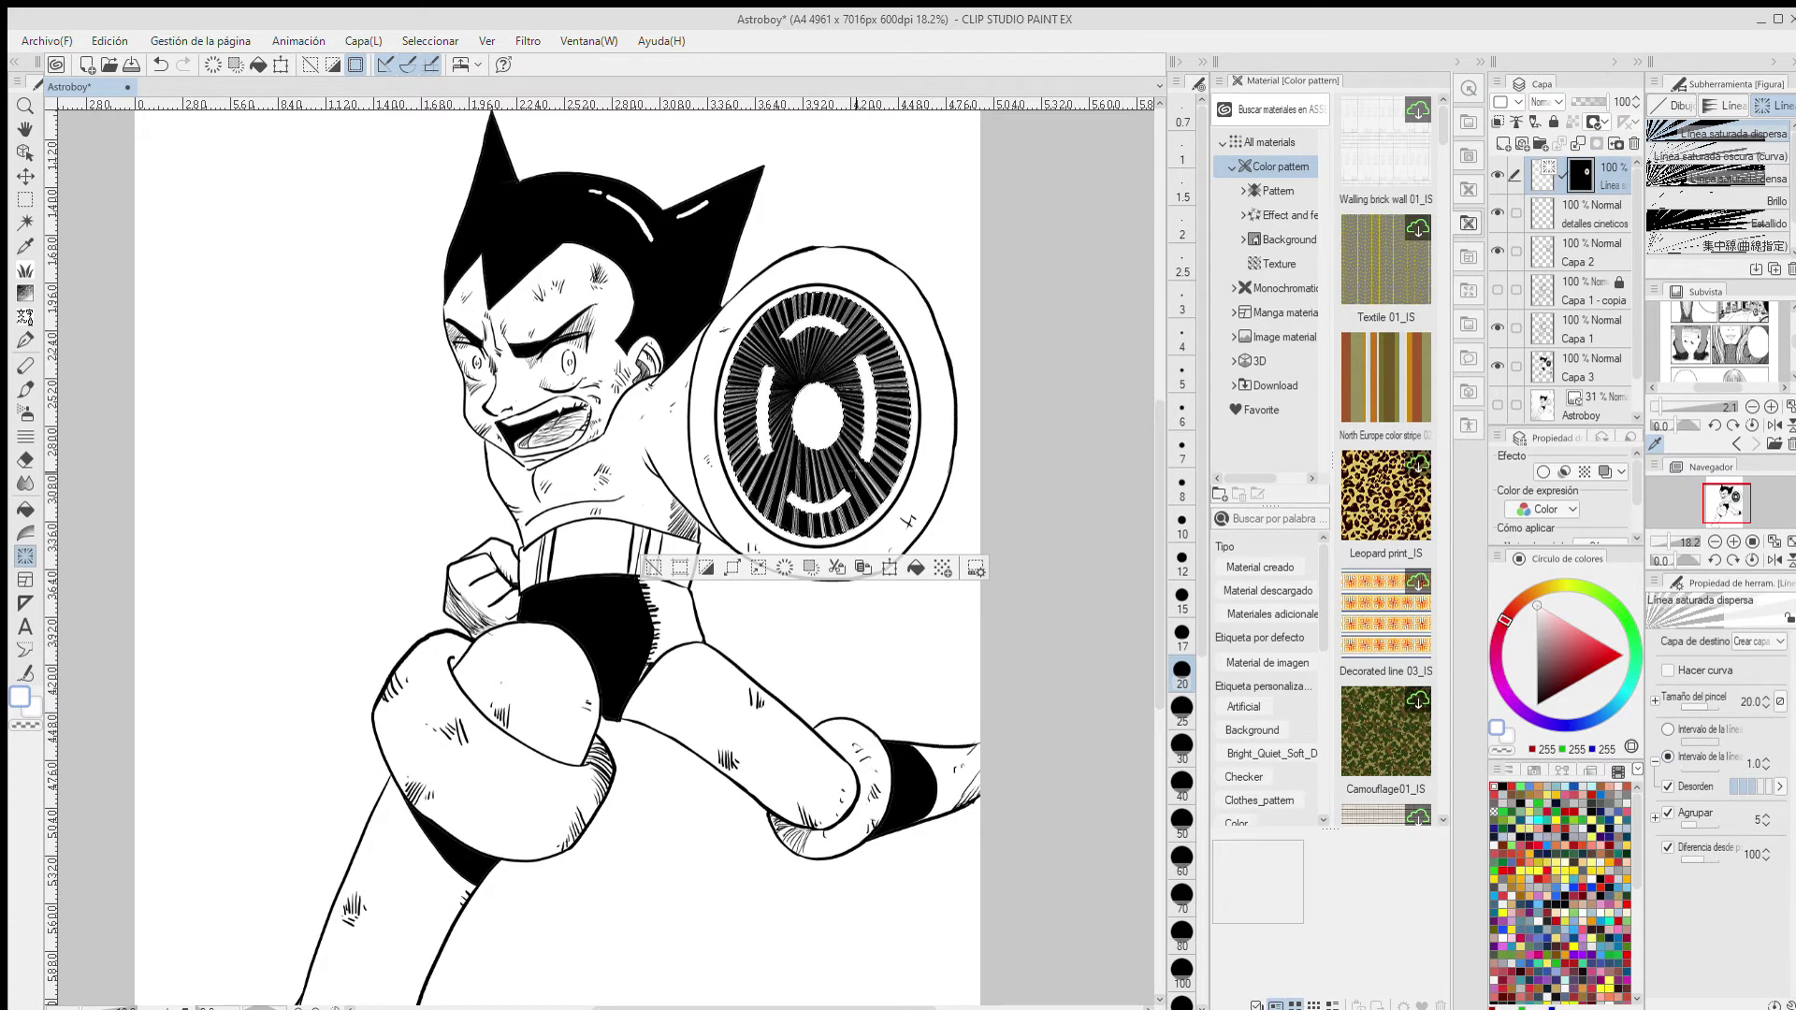
- Try repositioning the radial lines' centre with the Objeto tool, and undo the change along with the lines
key("o")
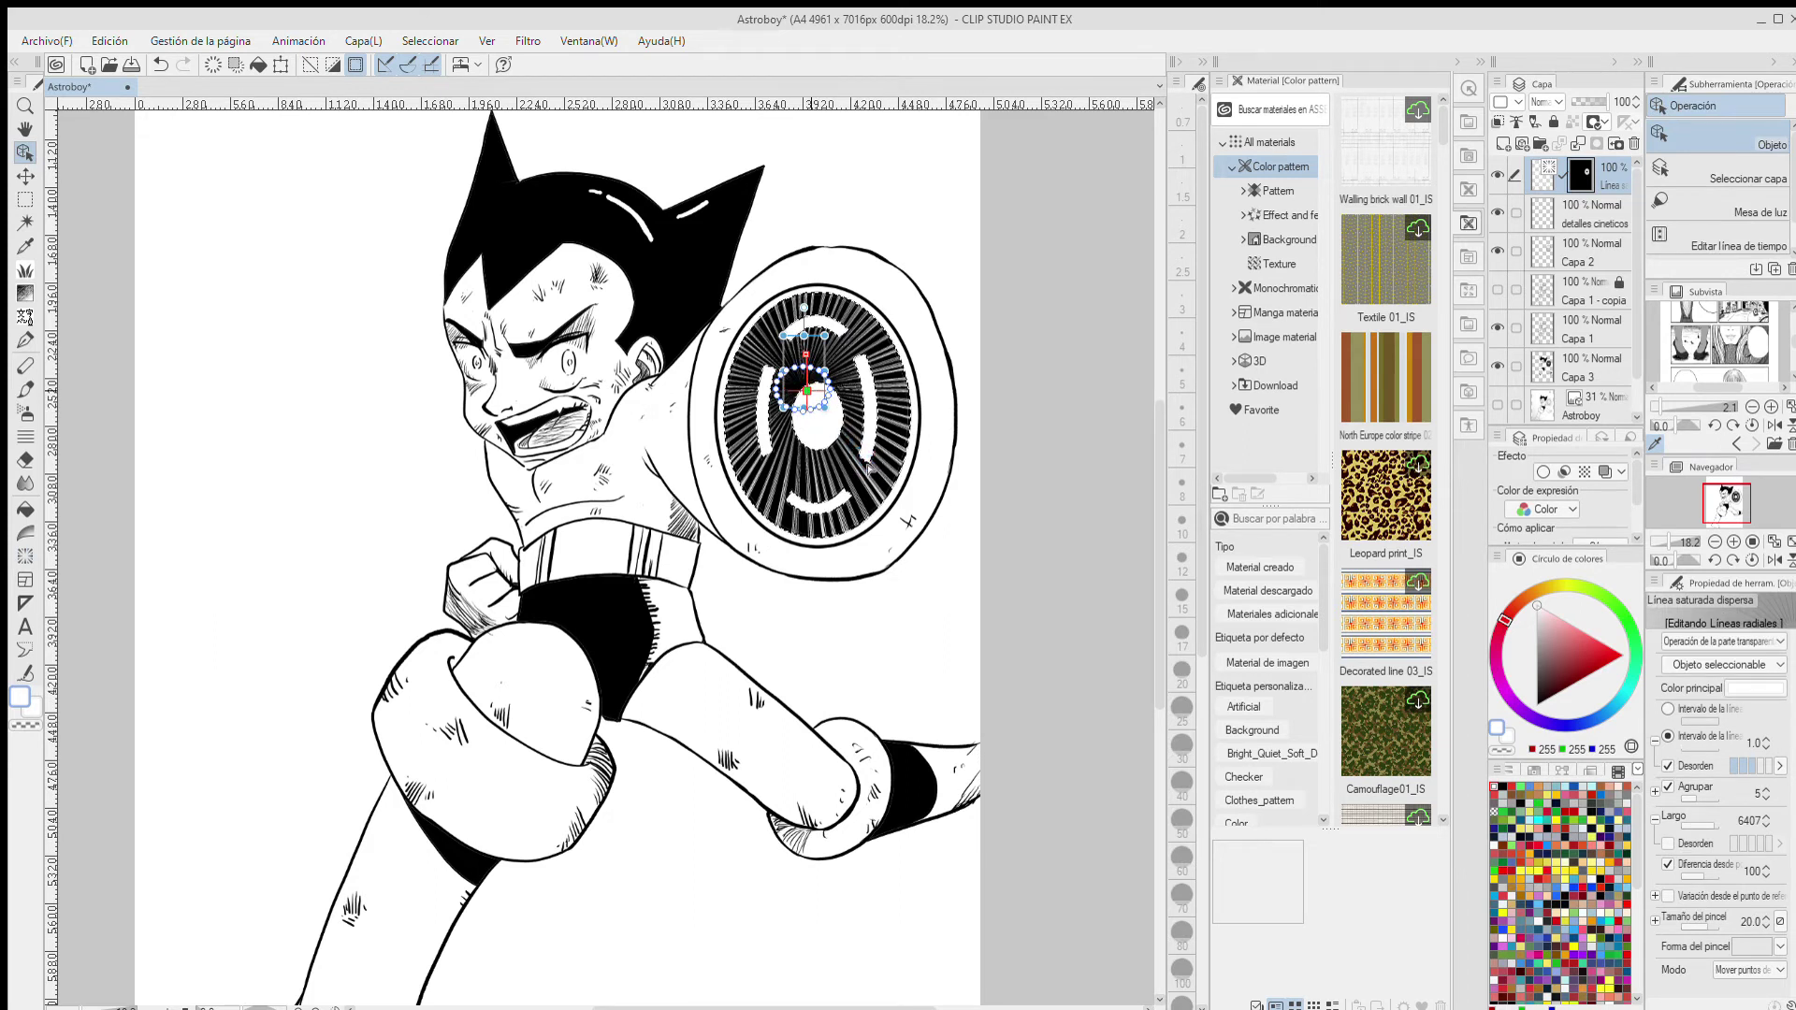
mouse_move(805, 355)
left_mouse_down()
mouse_move(817, 422)
mouse_move(810, 386)
left_mouse_up()
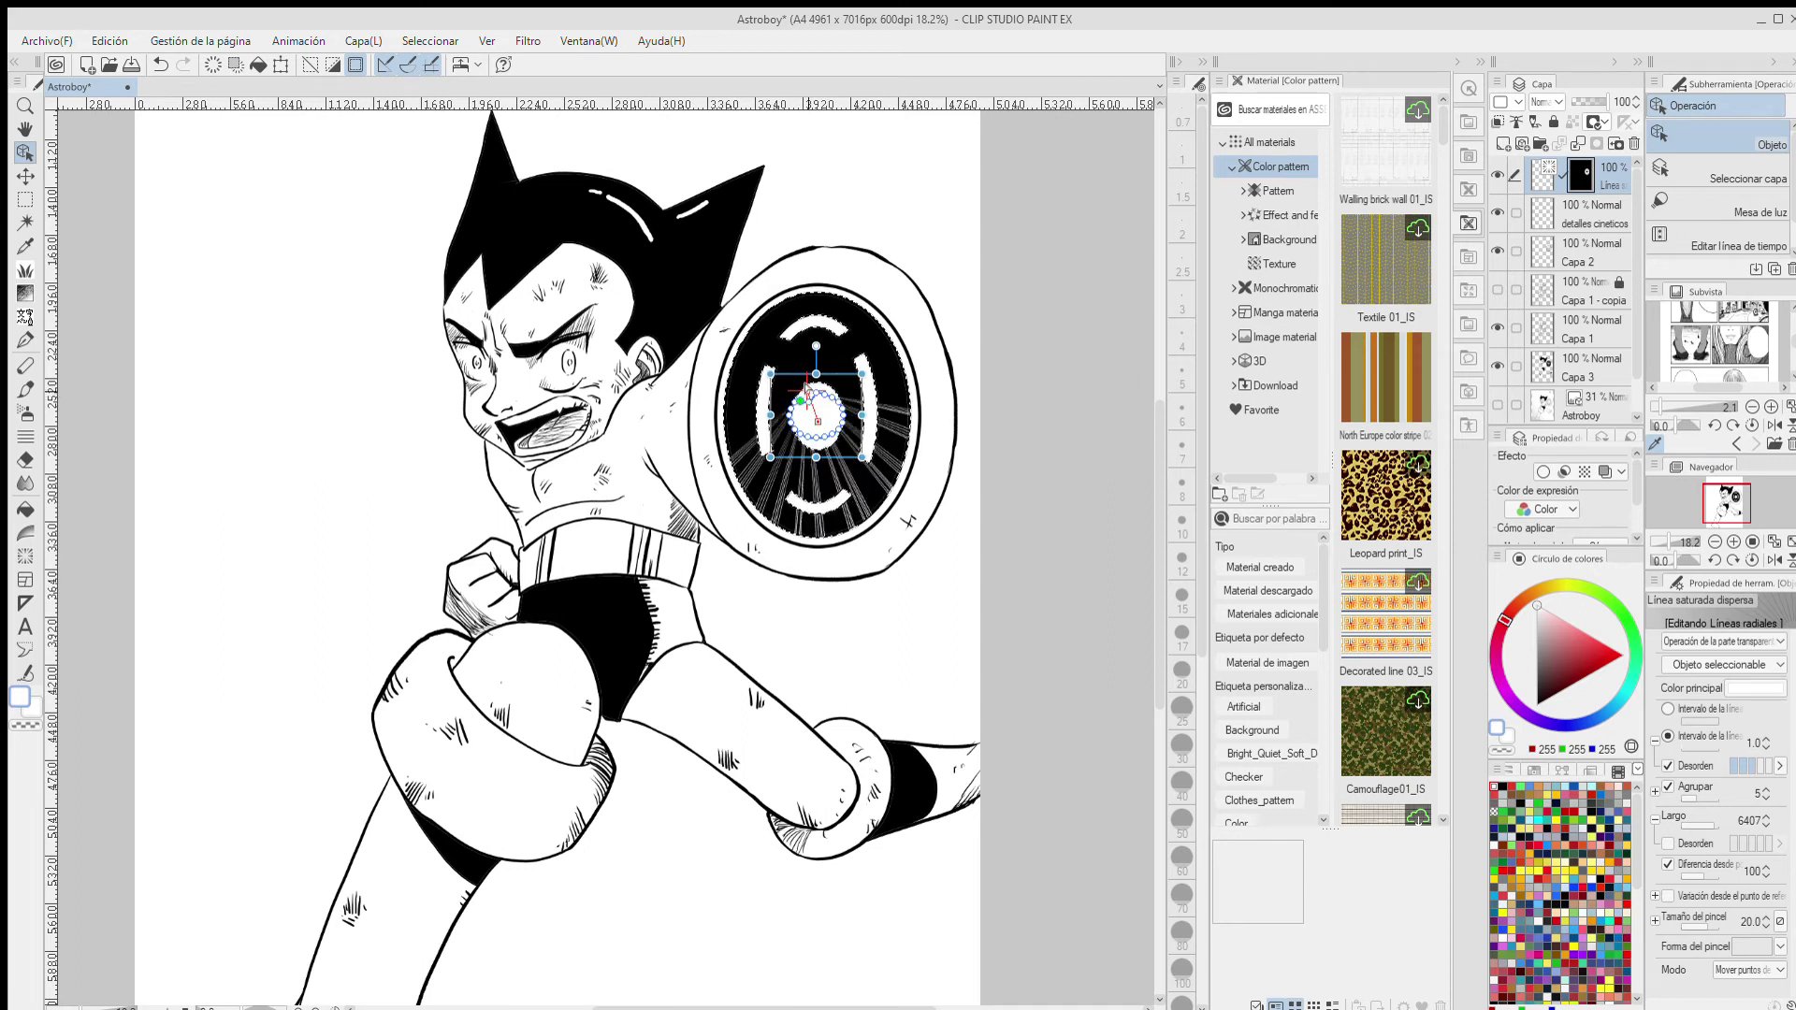
key("ctrl+z")
key("ctrl+z")
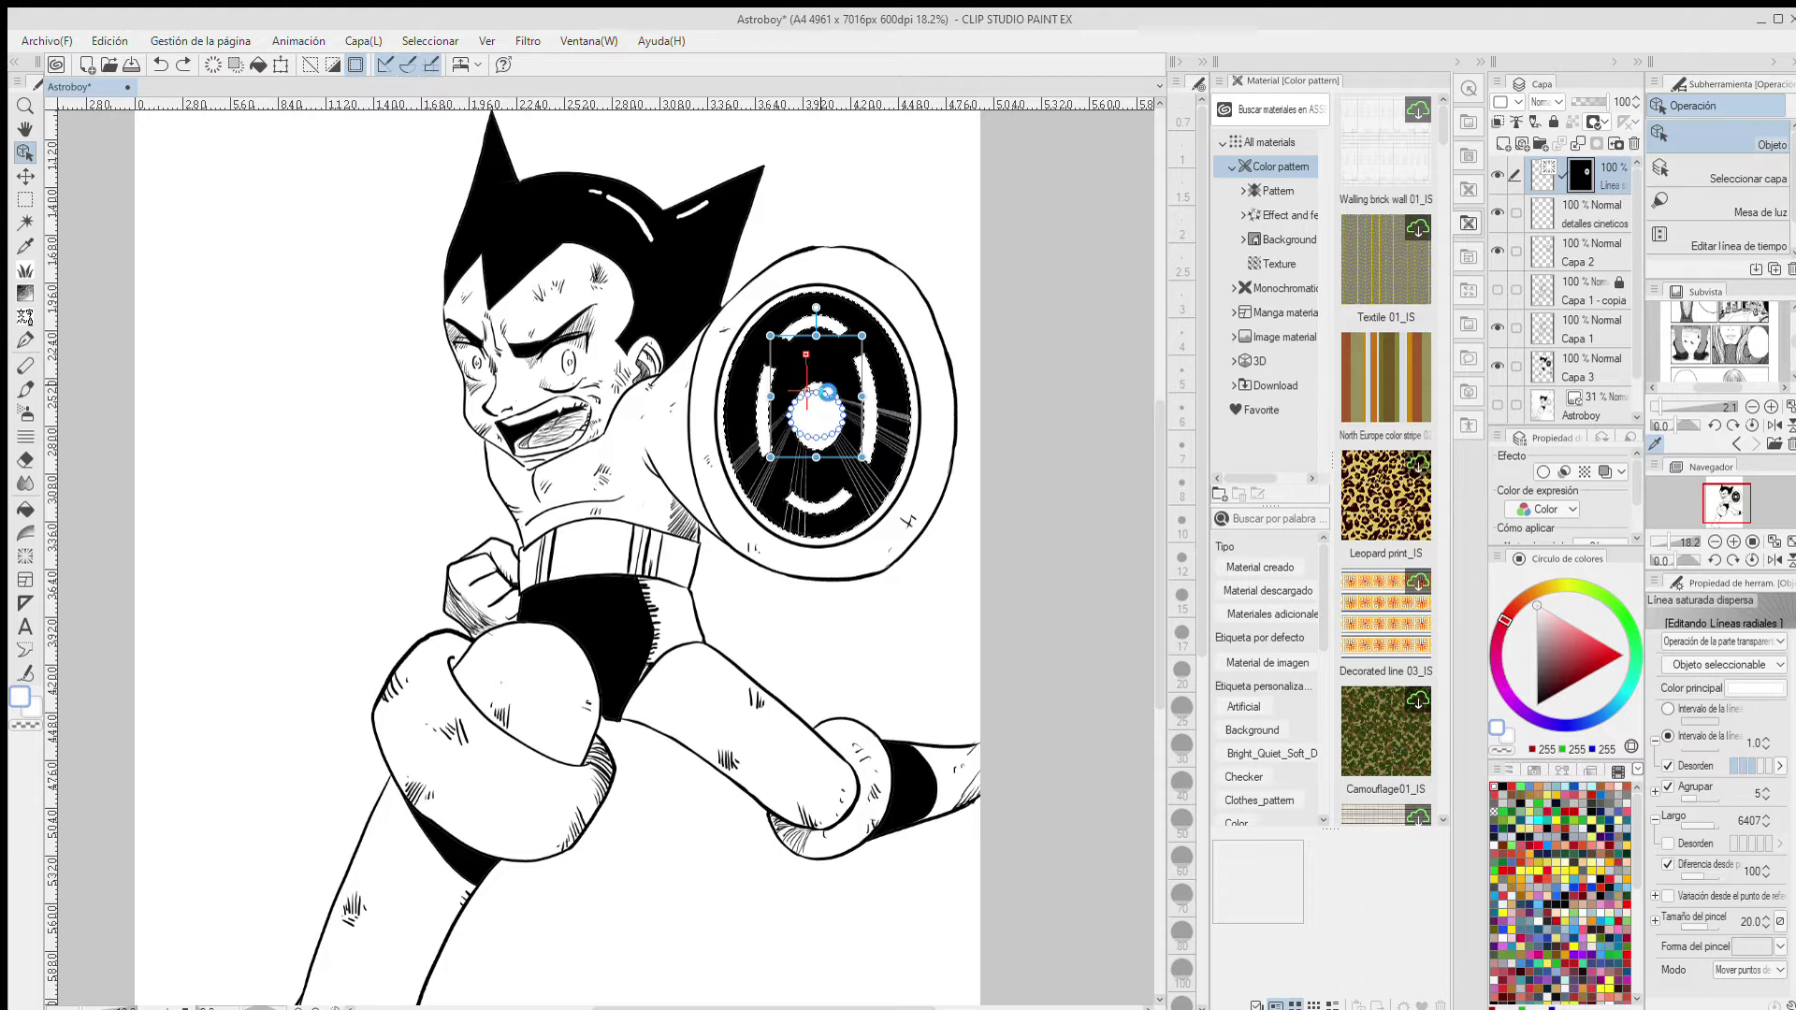
key("ctrl+z")
- Draw new white saturated lines radiating around the cannon's centre, limited to the selected black disc
left_click(25, 436)
left_click(25, 555)
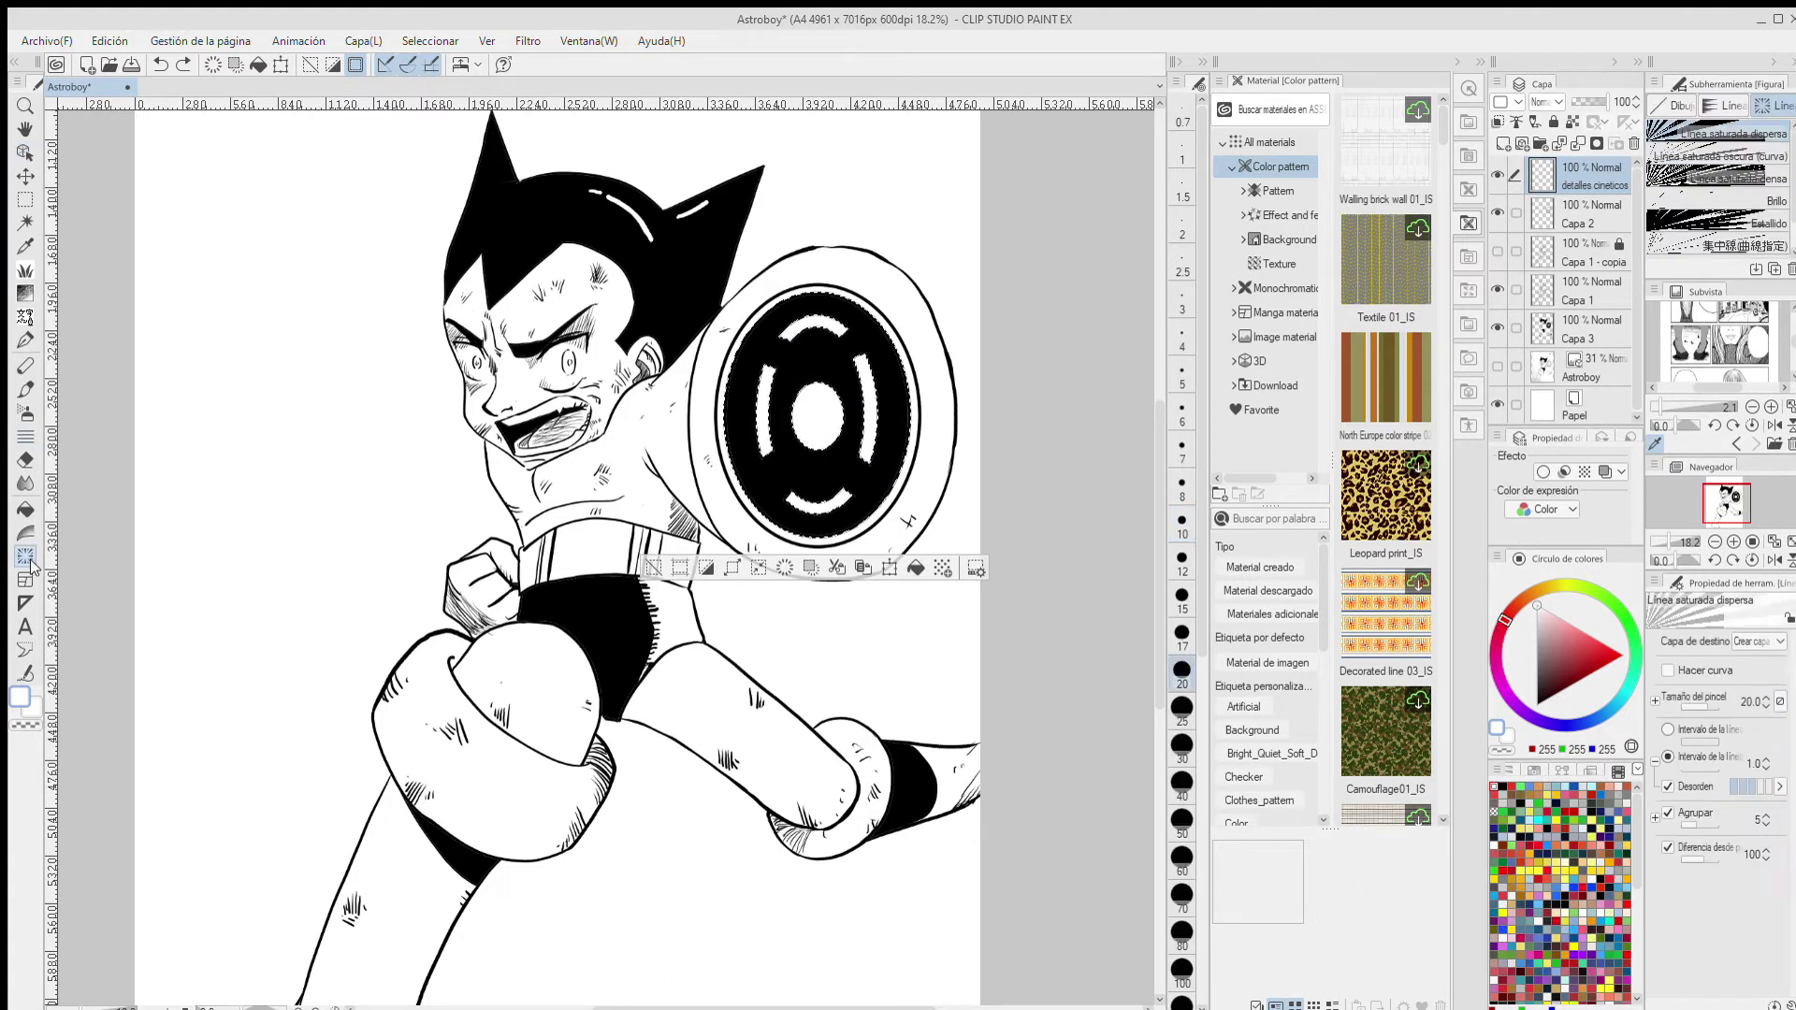
left_click(871, 469)
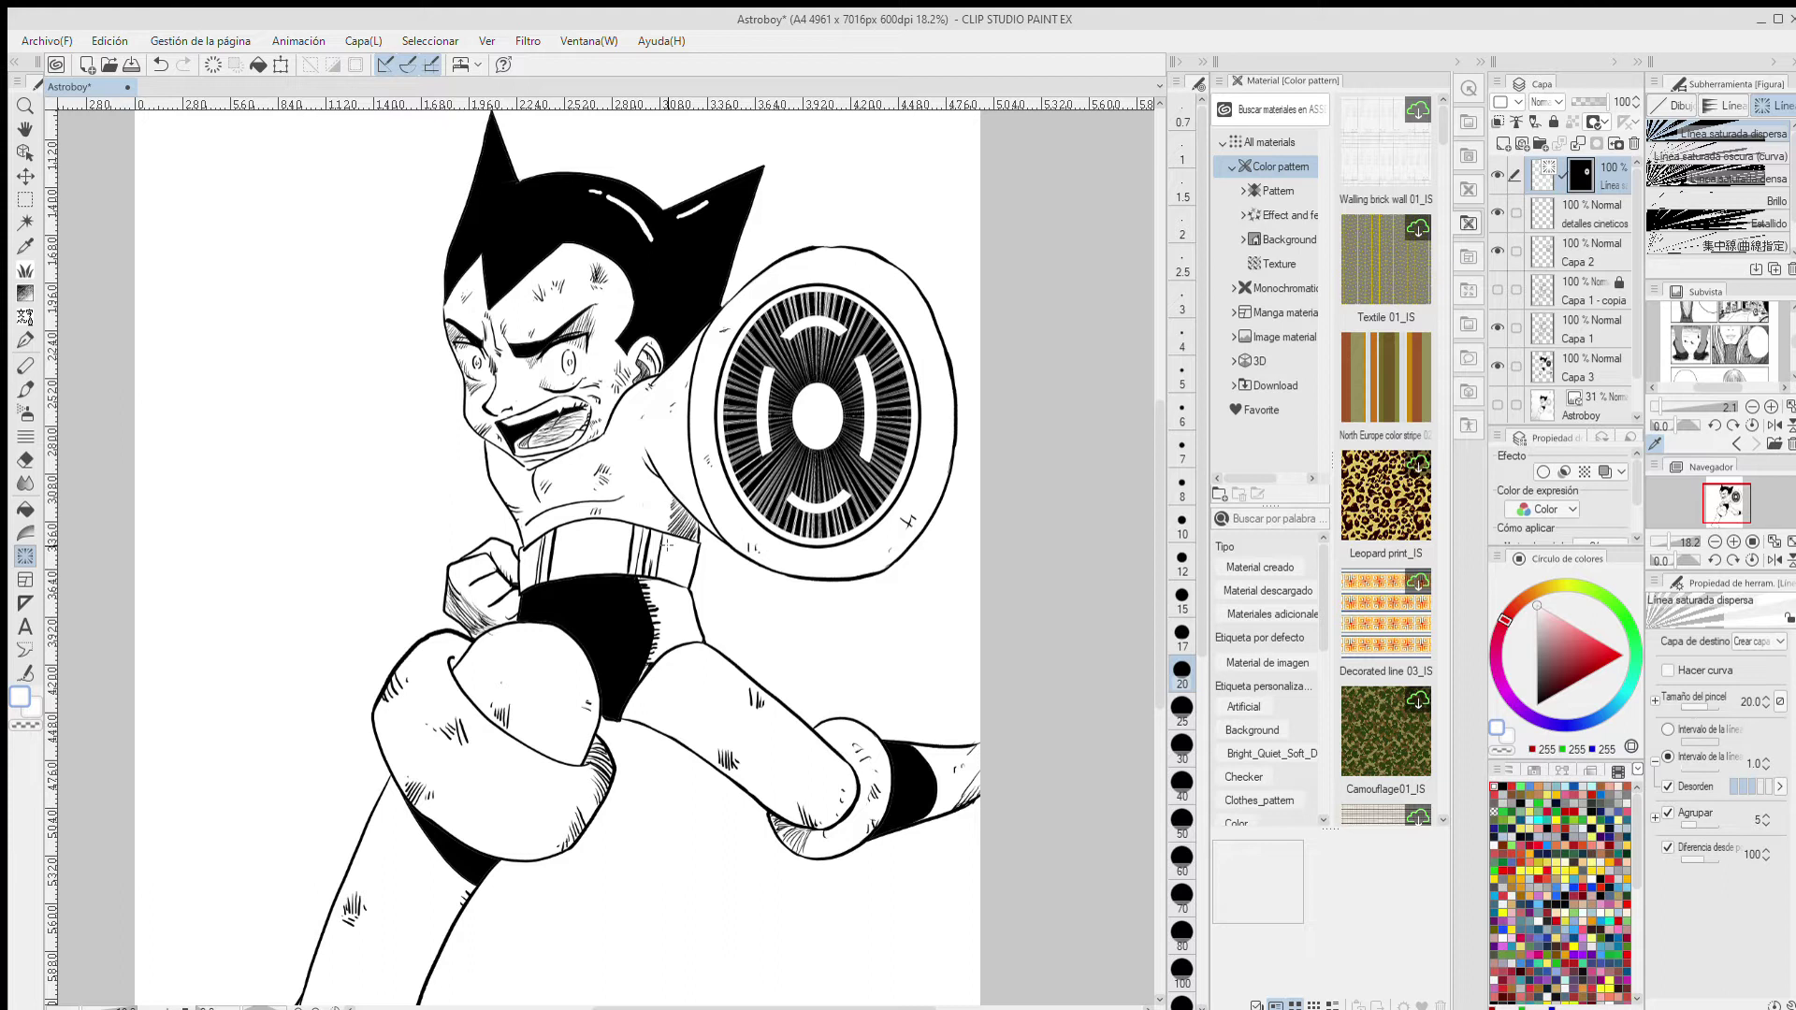
- Blur the cannon's outer ring outline on Capa 1 with the Desenfocar tool at size 200
left_click(1590, 329)
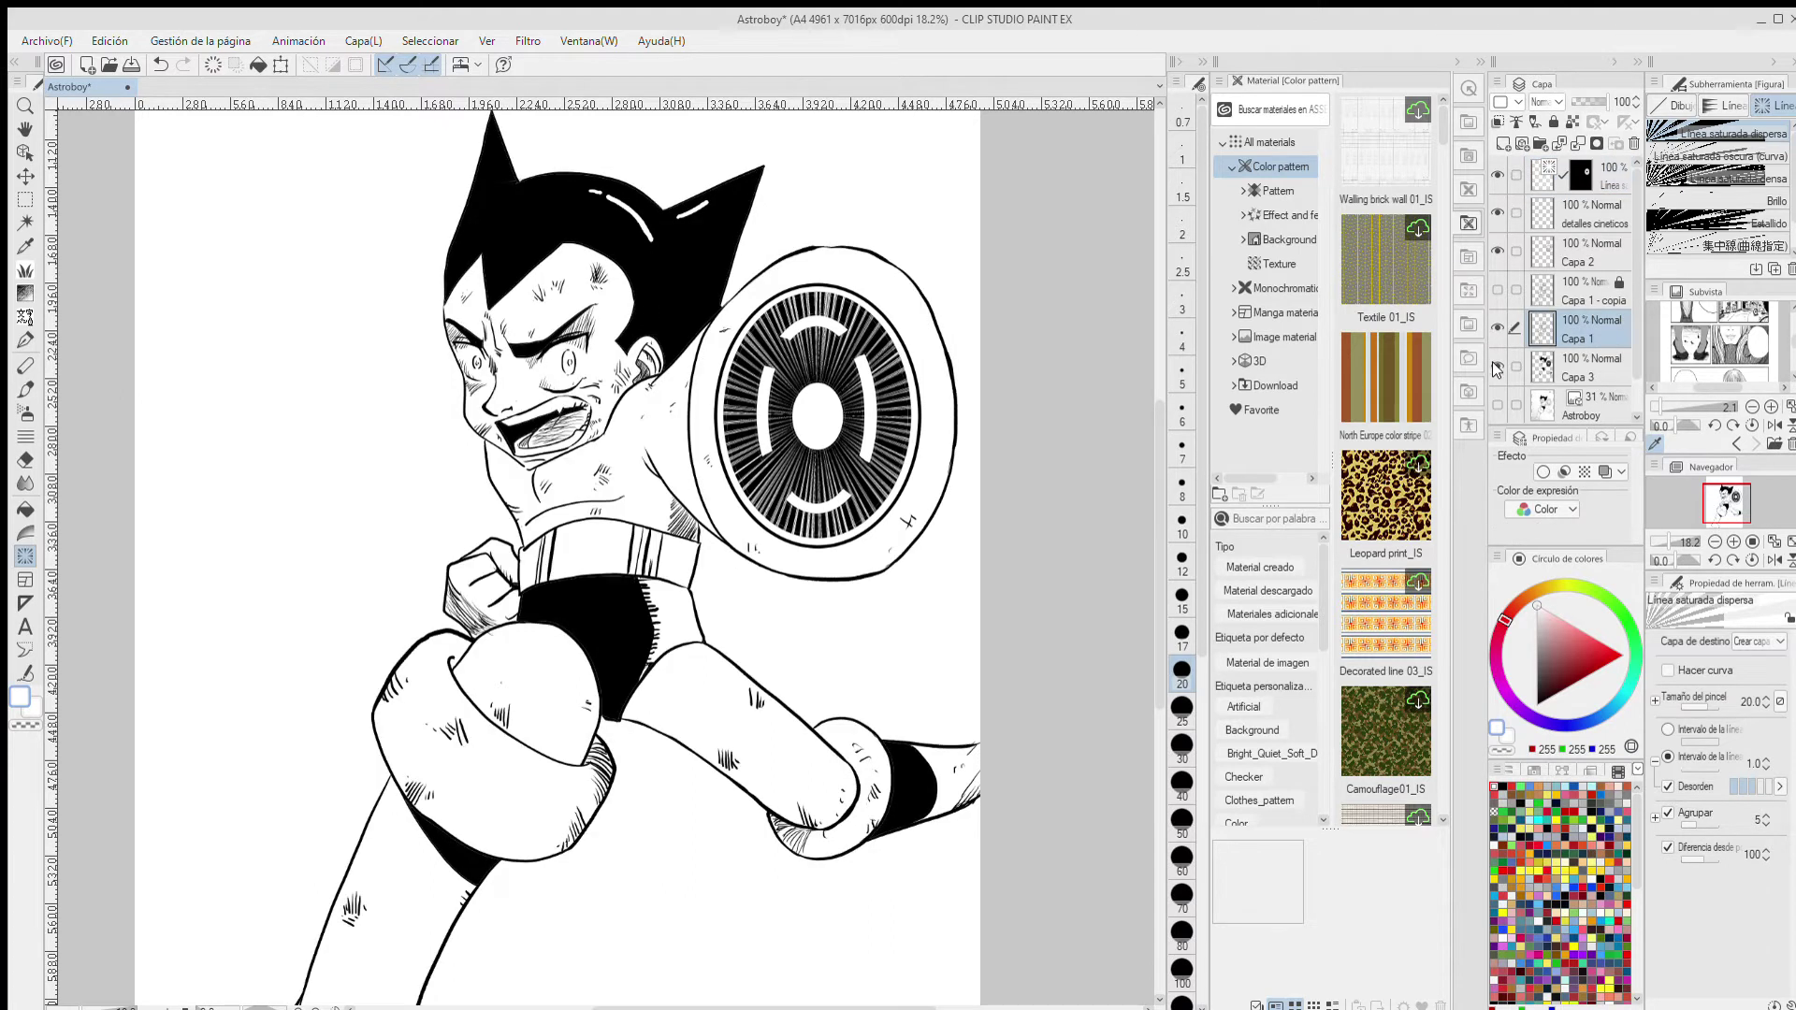
left_click(25, 482)
mouse_move(952, 393)
left_mouse_down()
mouse_move(929, 504)
mouse_move(842, 575)
mouse_move(890, 562)
mouse_move(734, 529)
mouse_move(695, 376)
mouse_move(731, 544)
mouse_move(689, 374)
mouse_move(758, 274)
mouse_move(824, 250)
mouse_move(893, 271)
mouse_move(934, 324)
mouse_move(947, 452)
mouse_move(885, 560)
left_mouse_up()
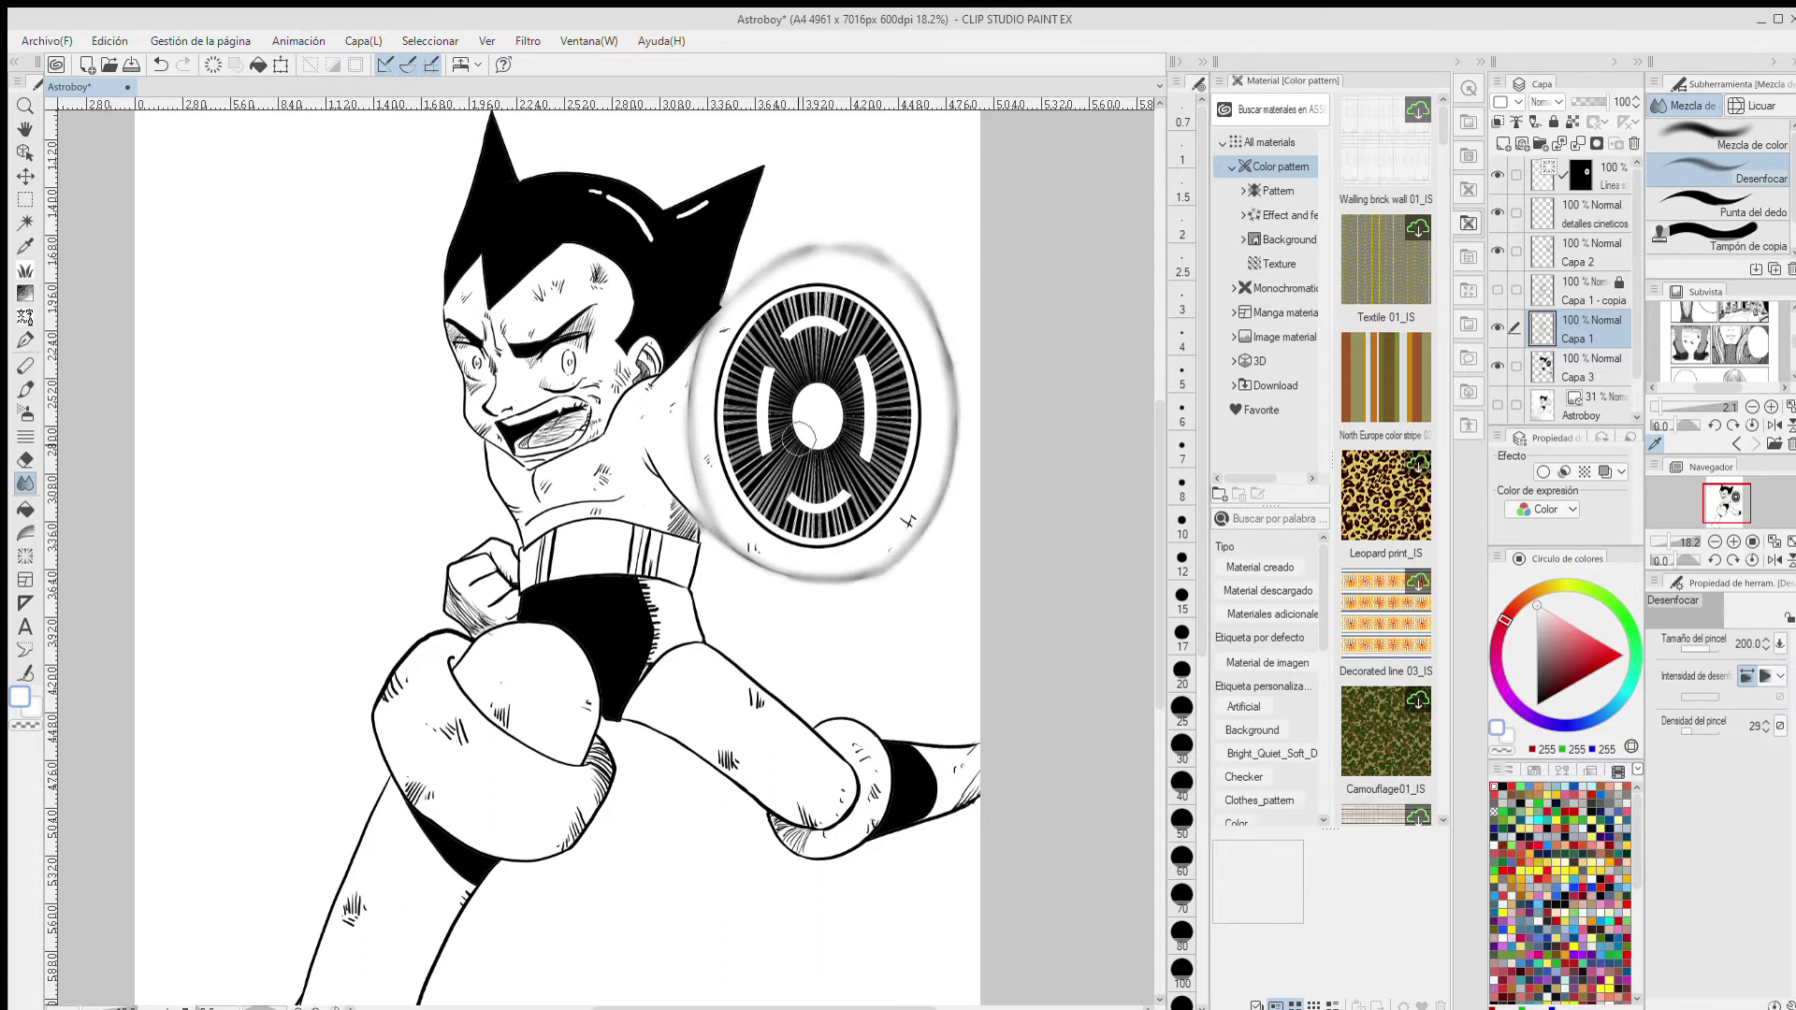
- Blur the edge of the cannon's black disc on Capa 3, and toggle layer visibility to compare
left_click(1585, 368)
left_click_drag(725, 460, 725, 409)
left_click(1497, 366)
left_click(1498, 366)
left_click(1498, 213)
left_click(1498, 213)
- Move Capa 2 directly above Capa 3, blur its white highlights, and soften the disc's black areas on Capa 3
left_click_drag(1594, 245, 1590, 350)
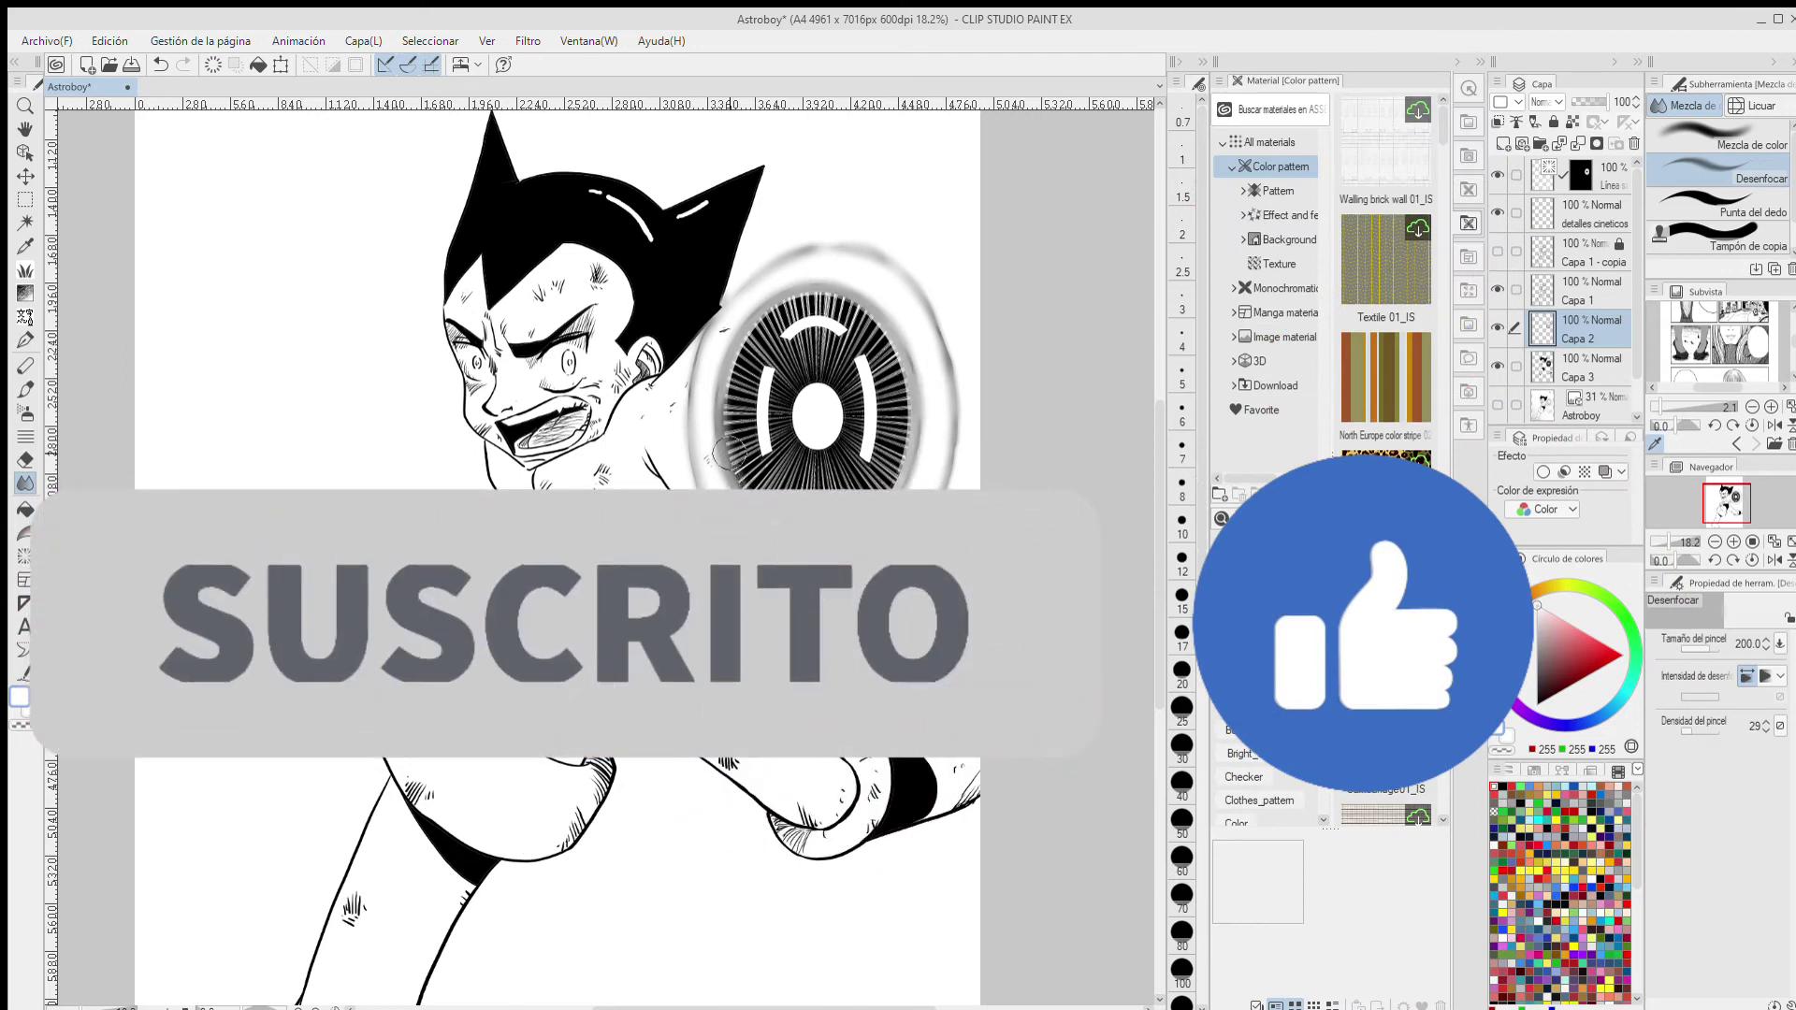
left_click_drag(791, 500, 847, 497)
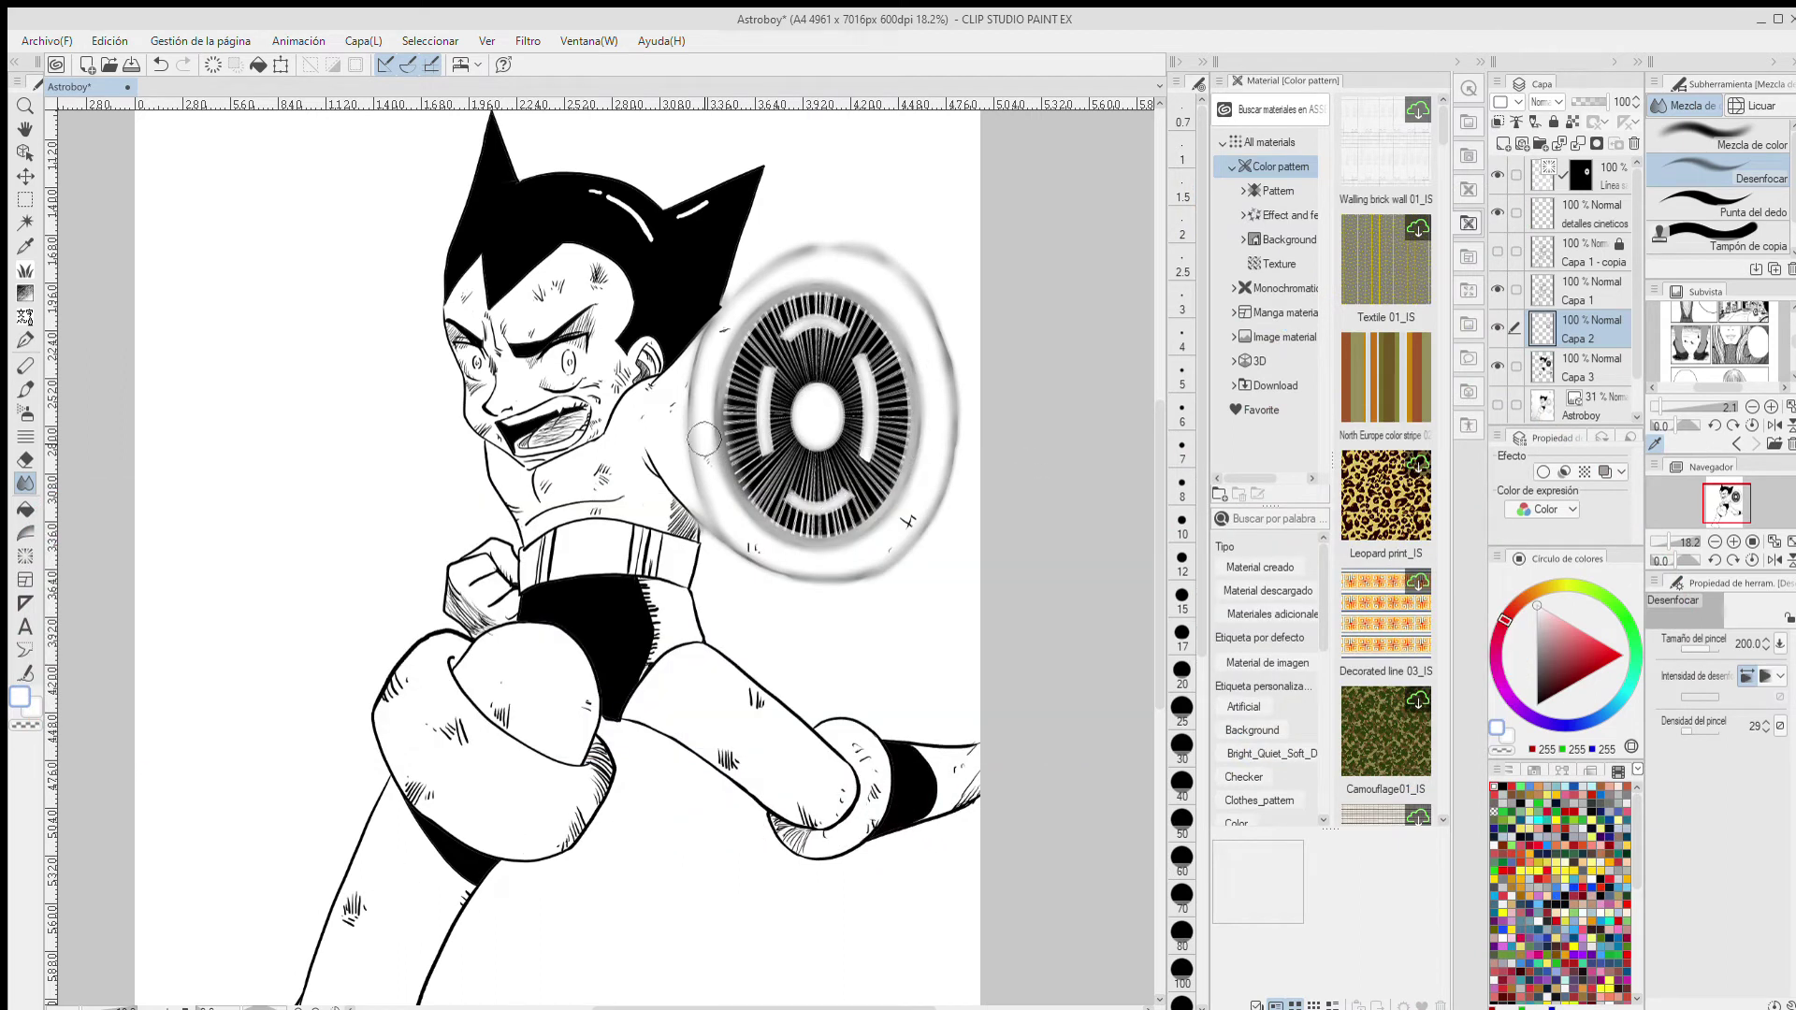
left_click(1587, 301)
left_click(1598, 371)
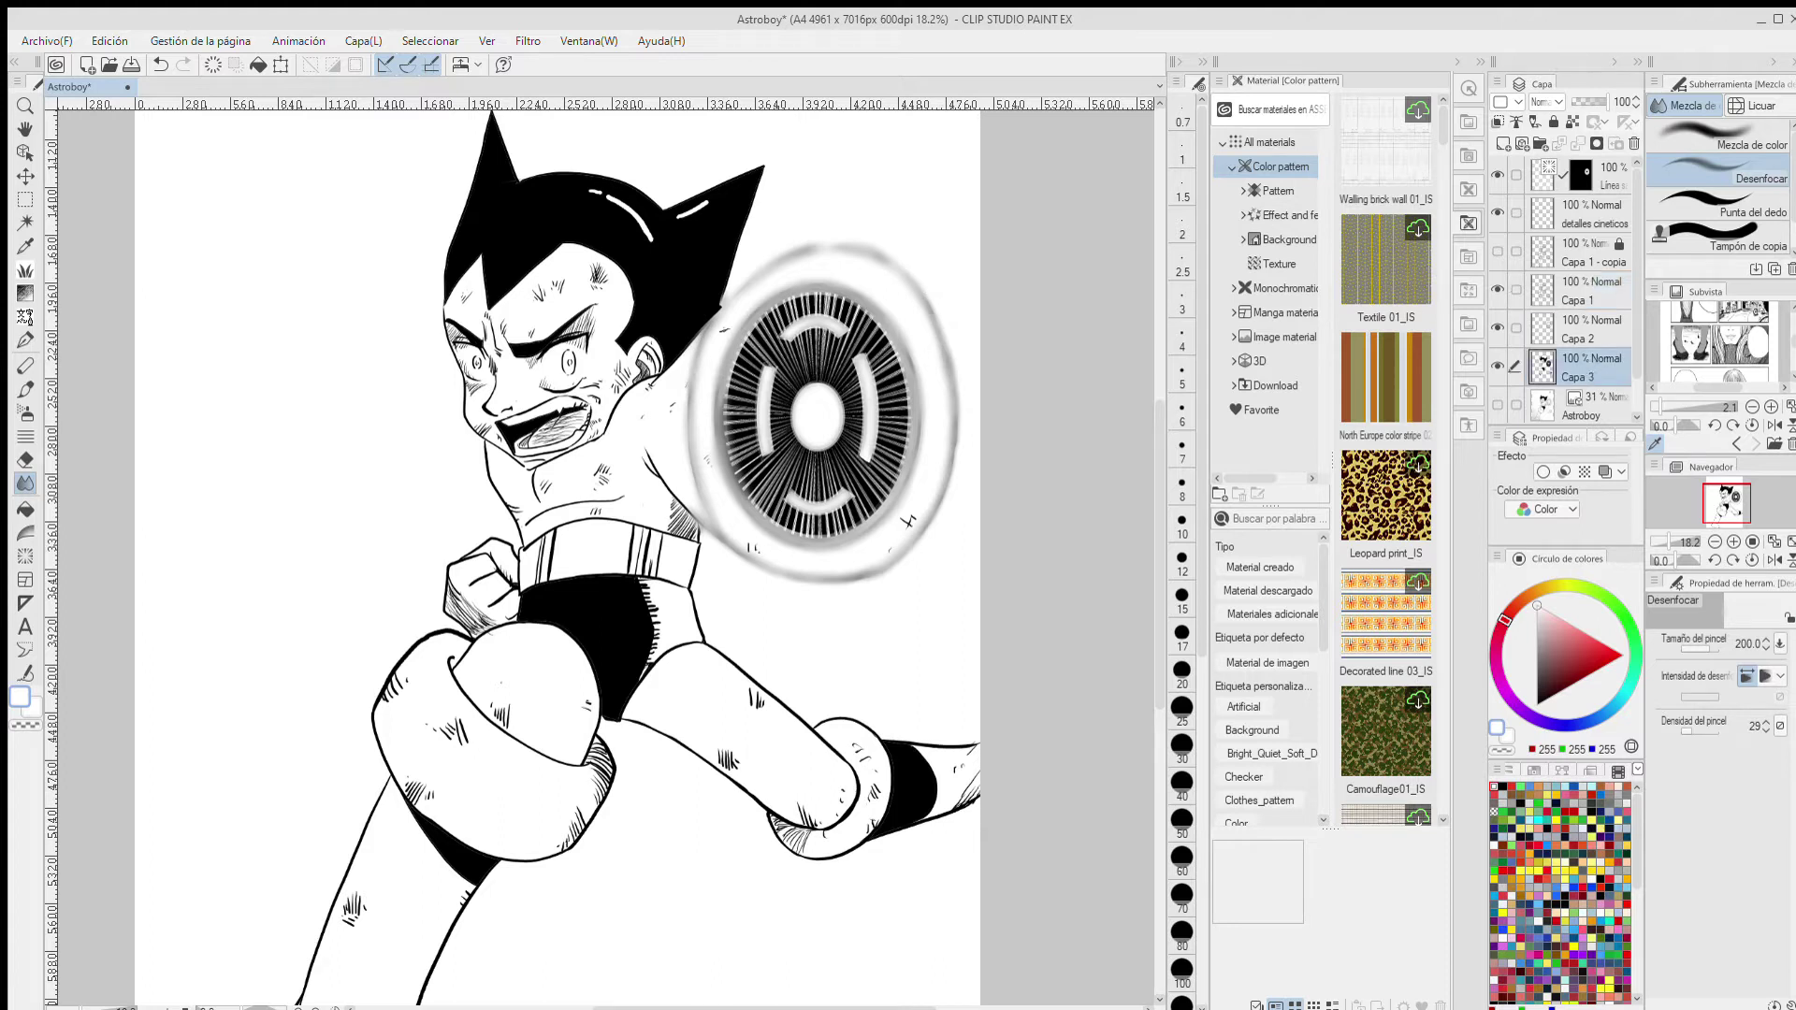
mouse_move(744, 366)
left_mouse_down()
mouse_move(744, 505)
mouse_move(842, 530)
mouse_move(869, 321)
mouse_move(765, 319)
mouse_move(845, 346)
mouse_move(865, 480)
mouse_move(748, 430)
mouse_move(841, 482)
left_mouse_up()
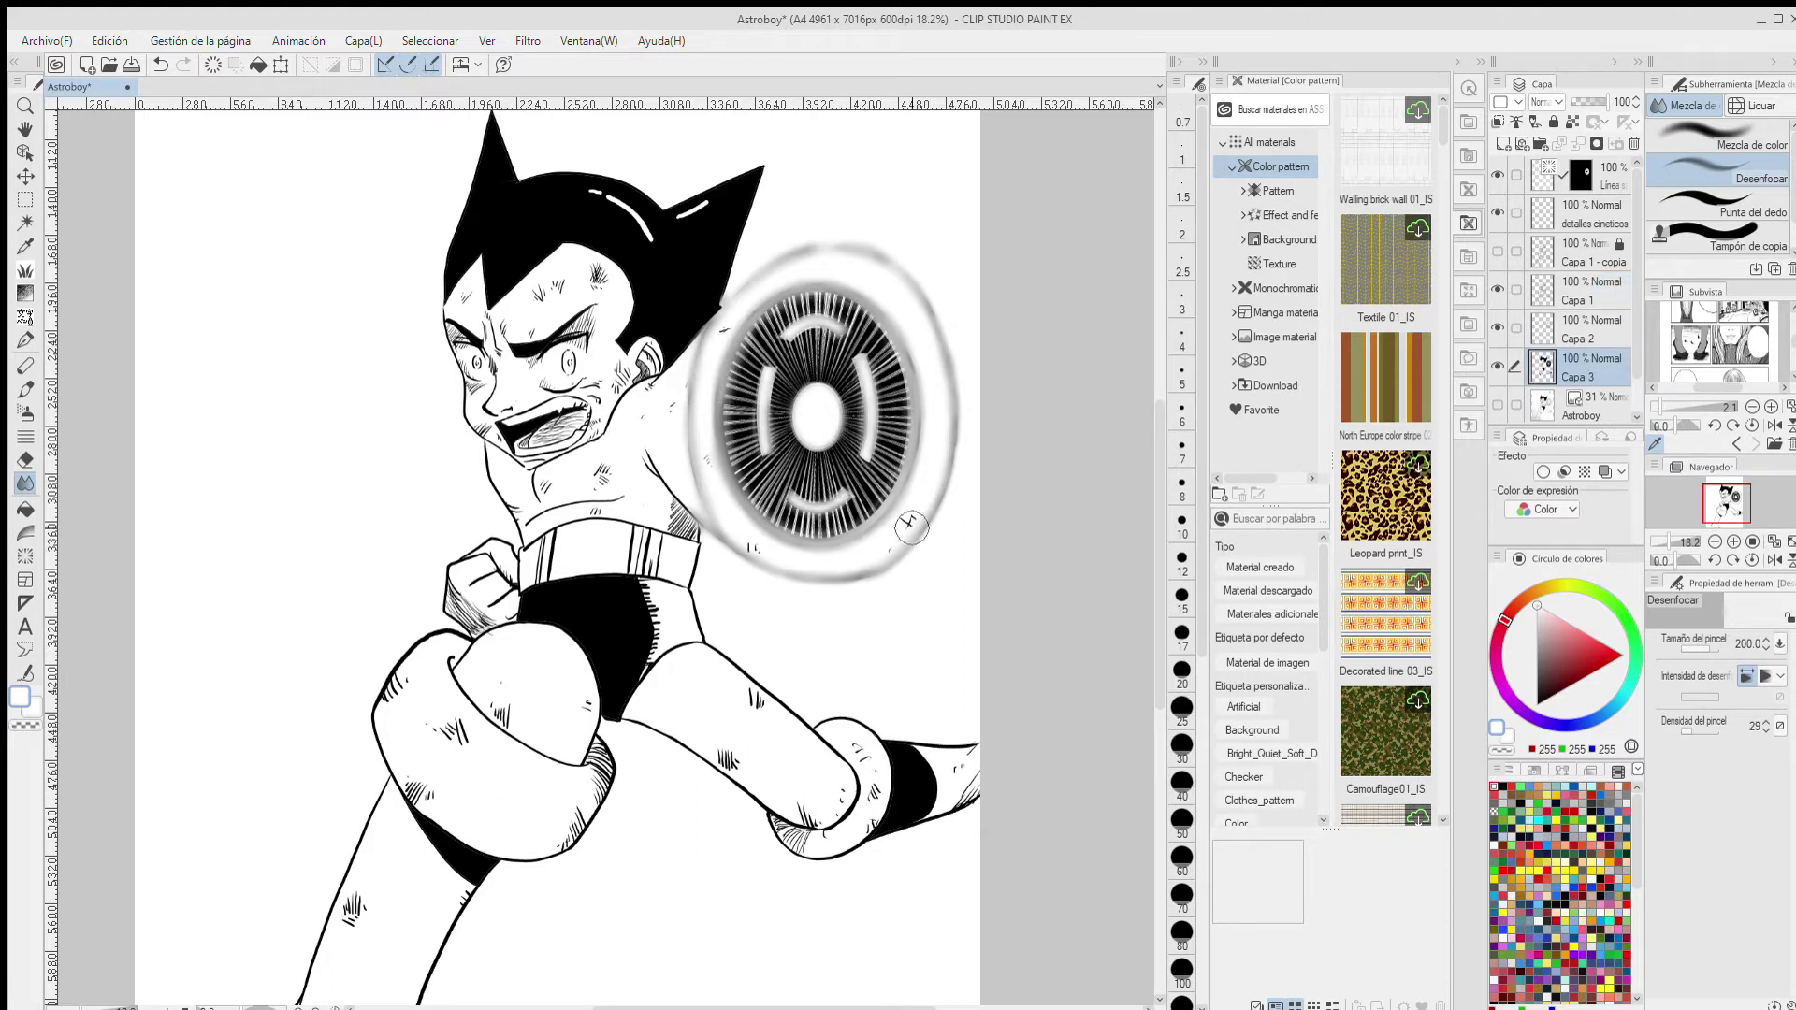
- Blur the white radiating lines on their own layer across the cannon's disc
left_click(1592, 167)
mouse_move(899, 402)
left_mouse_down()
mouse_move(783, 465)
mouse_move(783, 337)
mouse_move(904, 370)
mouse_move(810, 485)
left_mouse_up()
scroll(701, 612, "down", 2)
scroll(704, 610, "down", 1)
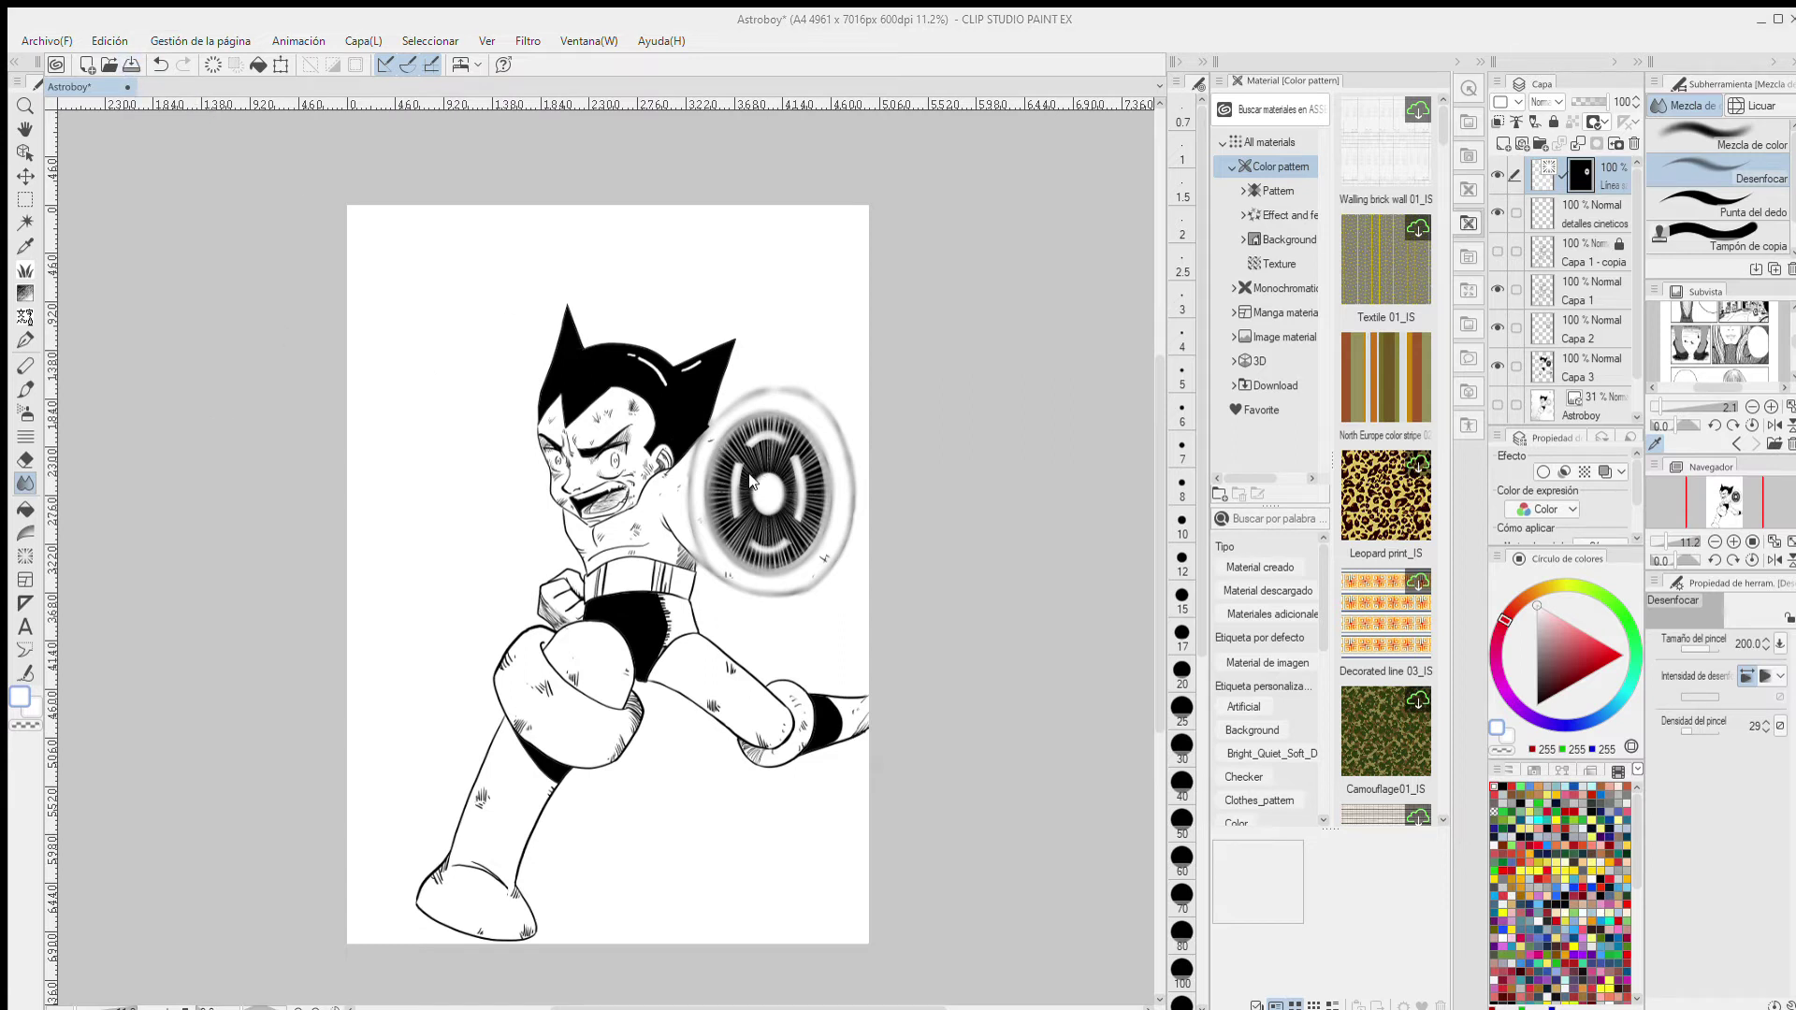
- Save the document and make the locked Capa 1 - copia layer visible
key("ctrl+s")
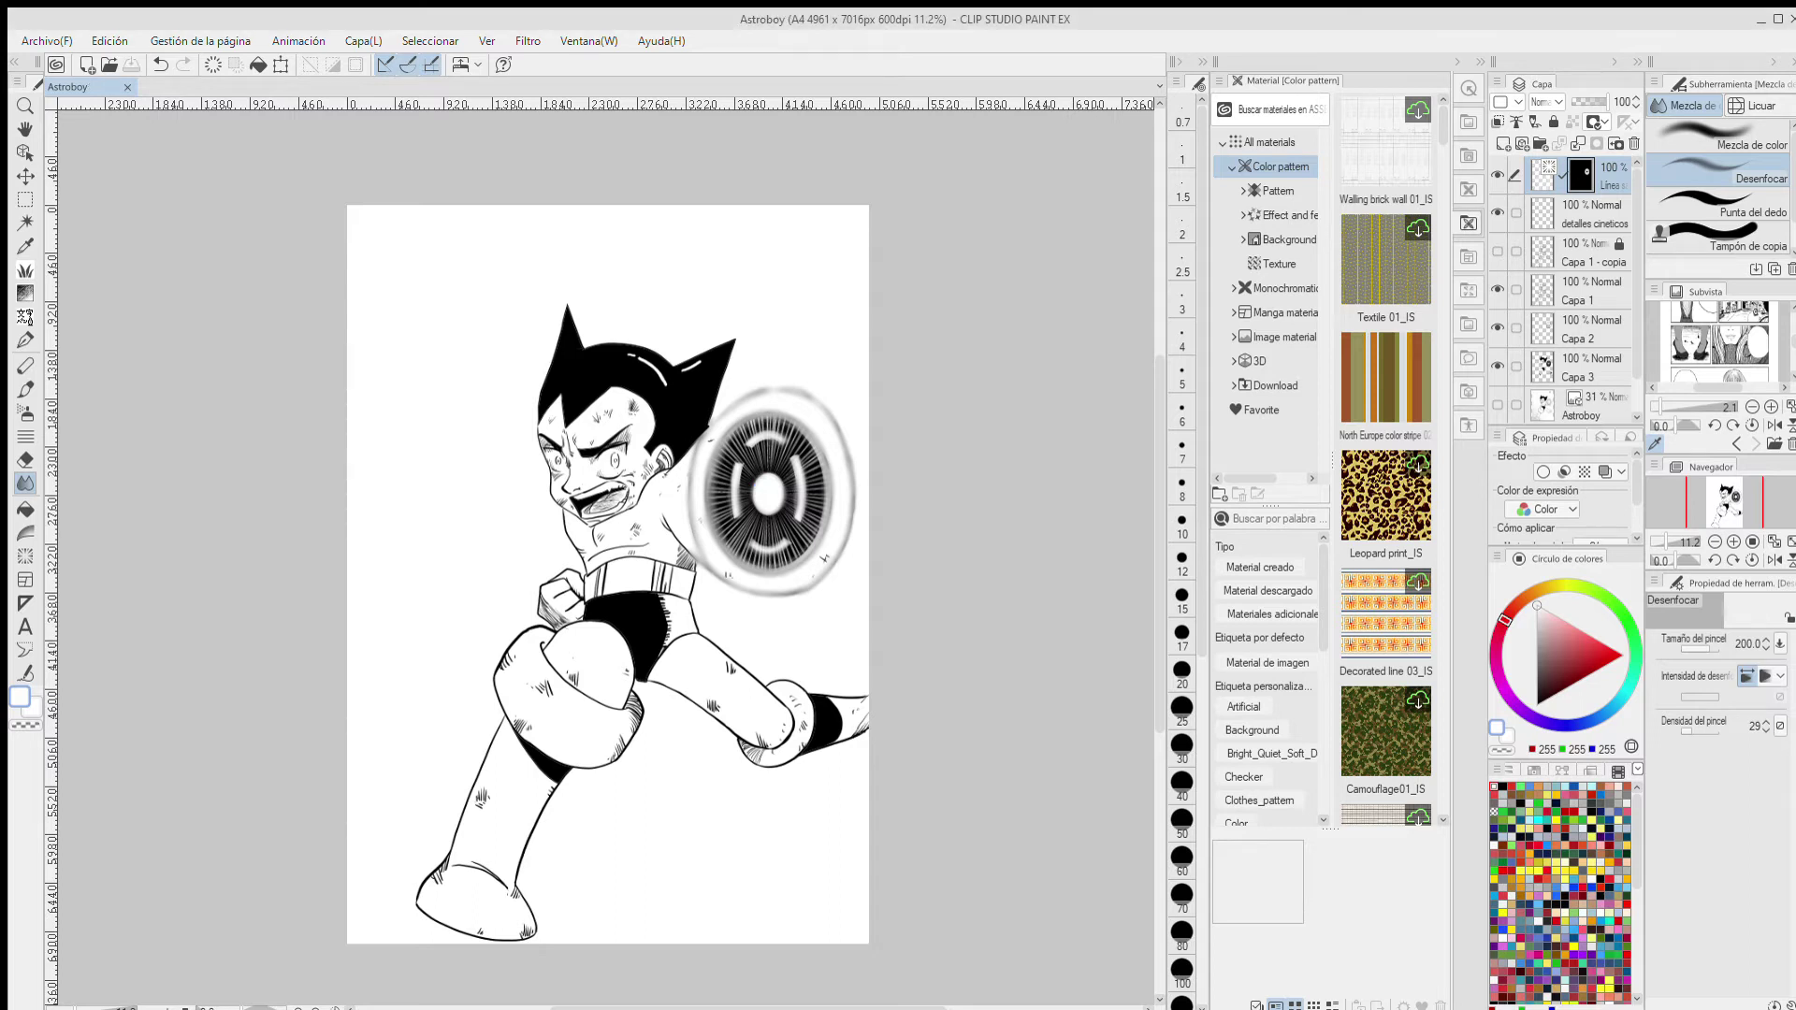
left_click(1498, 251)
left_click(1494, 284)
left_click(1494, 284)
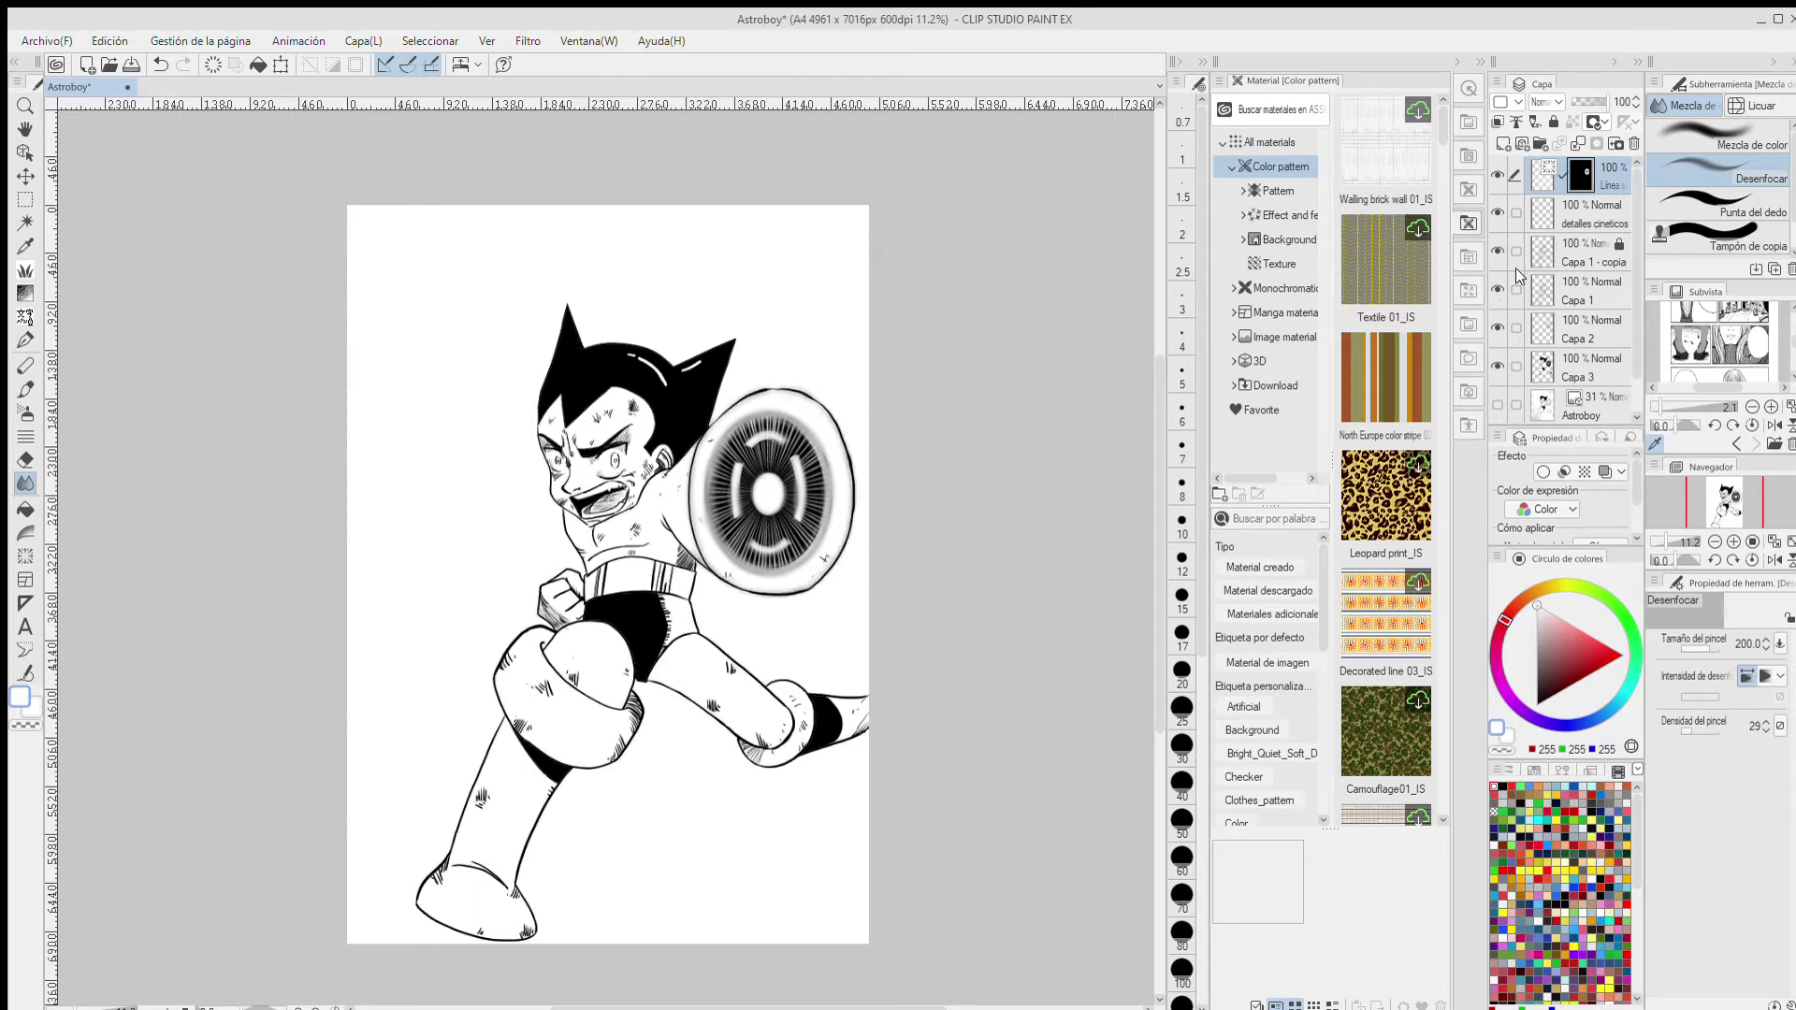
left_click(1497, 251)
left_click(1497, 250)
left_click(1496, 287)
left_click(1495, 287)
left_click(1496, 289)
left_click(1496, 289)
scroll(623, 427, "up", 4)
scroll(573, 622, "down", 3)
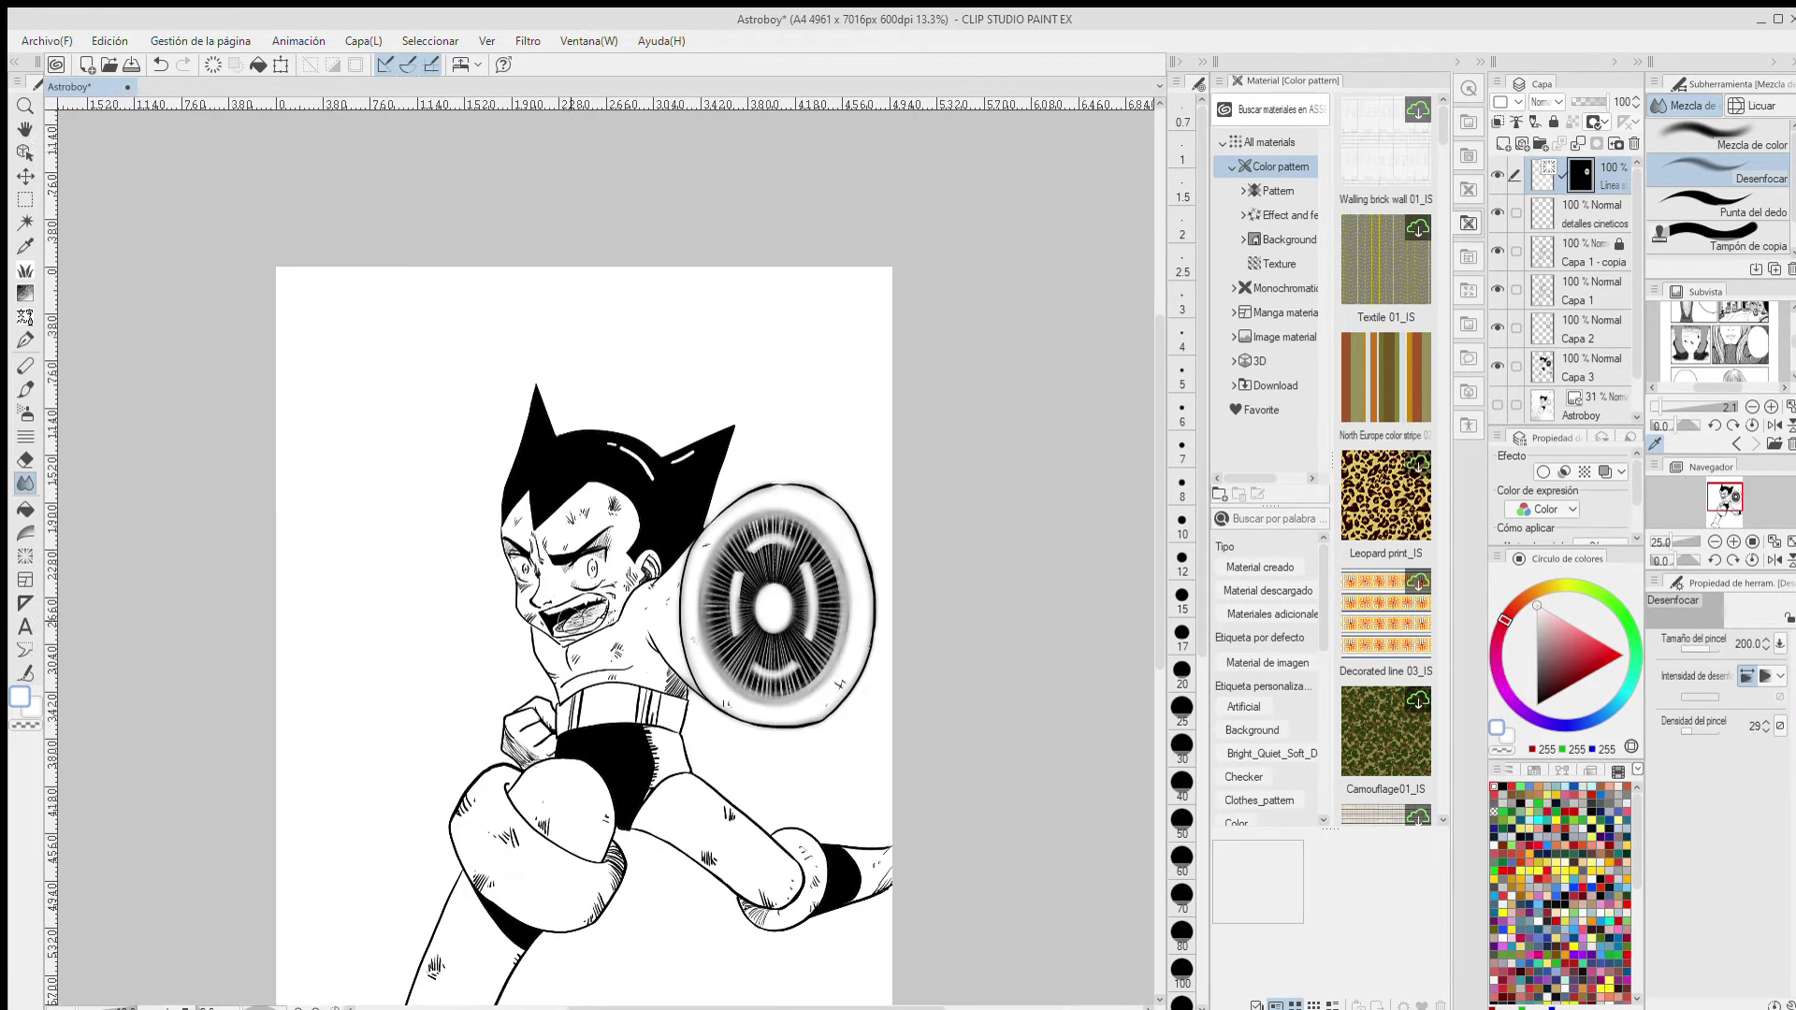
left_click_drag(573, 619, 608, 453)
- Try reducing the radiating lines layer's opacity to 0 %, and undo the change
mouse_move(1605, 102)
left_mouse_down()
mouse_move(1583, 102)
mouse_move(1610, 103)
left_mouse_up()
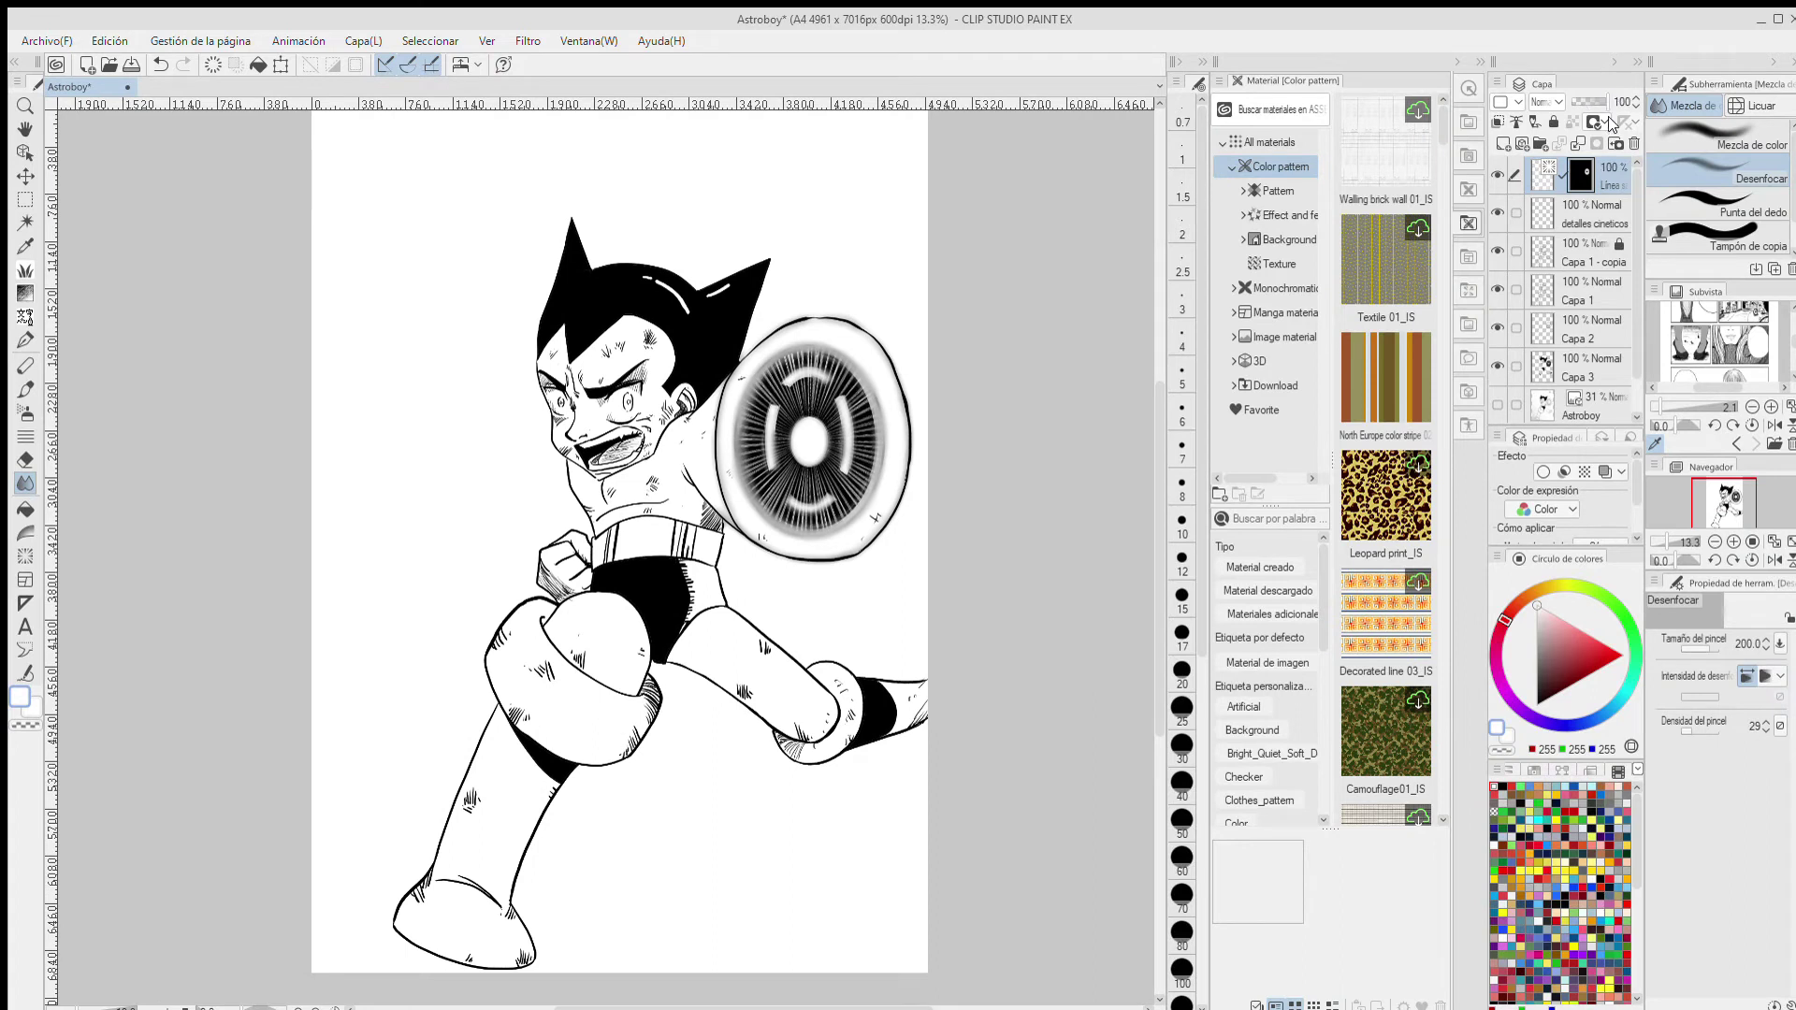
left_click(1568, 102)
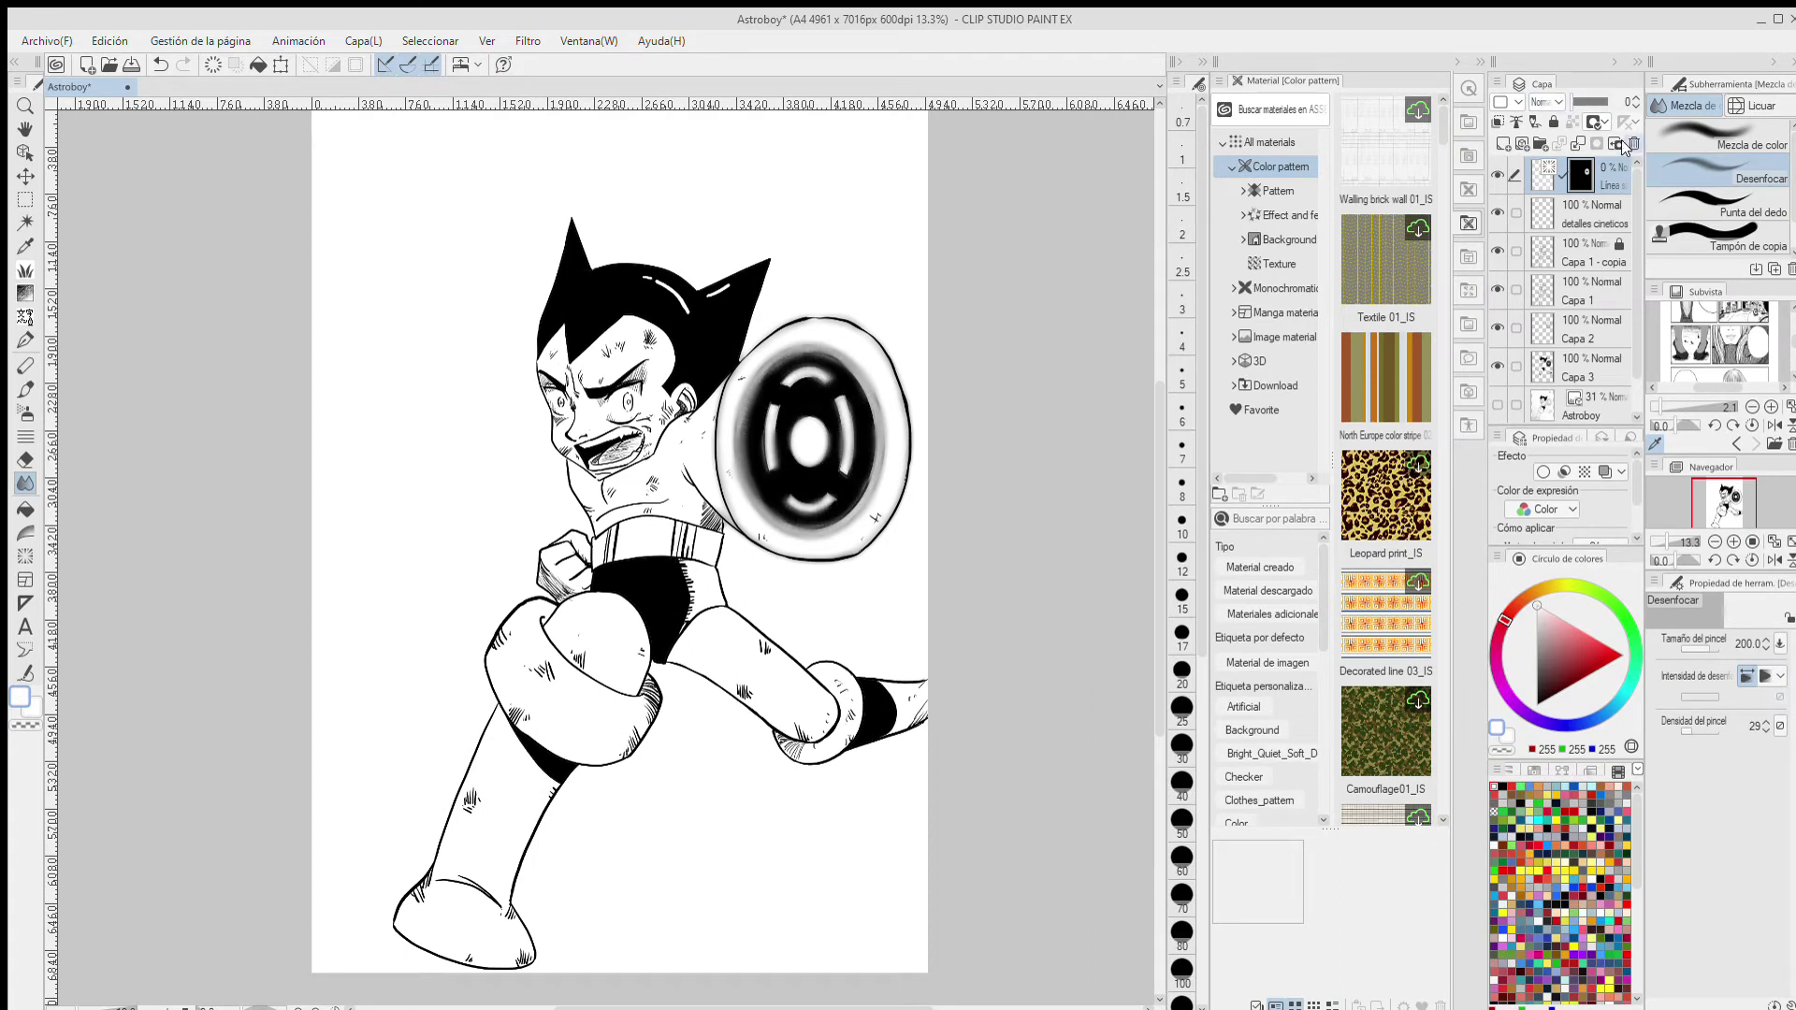
left_click(1590, 253)
left_click(1598, 100)
left_click_drag(1598, 100, 1590, 129)
key("ctrl+z")
key("ctrl+z")
key("ctrl+z")
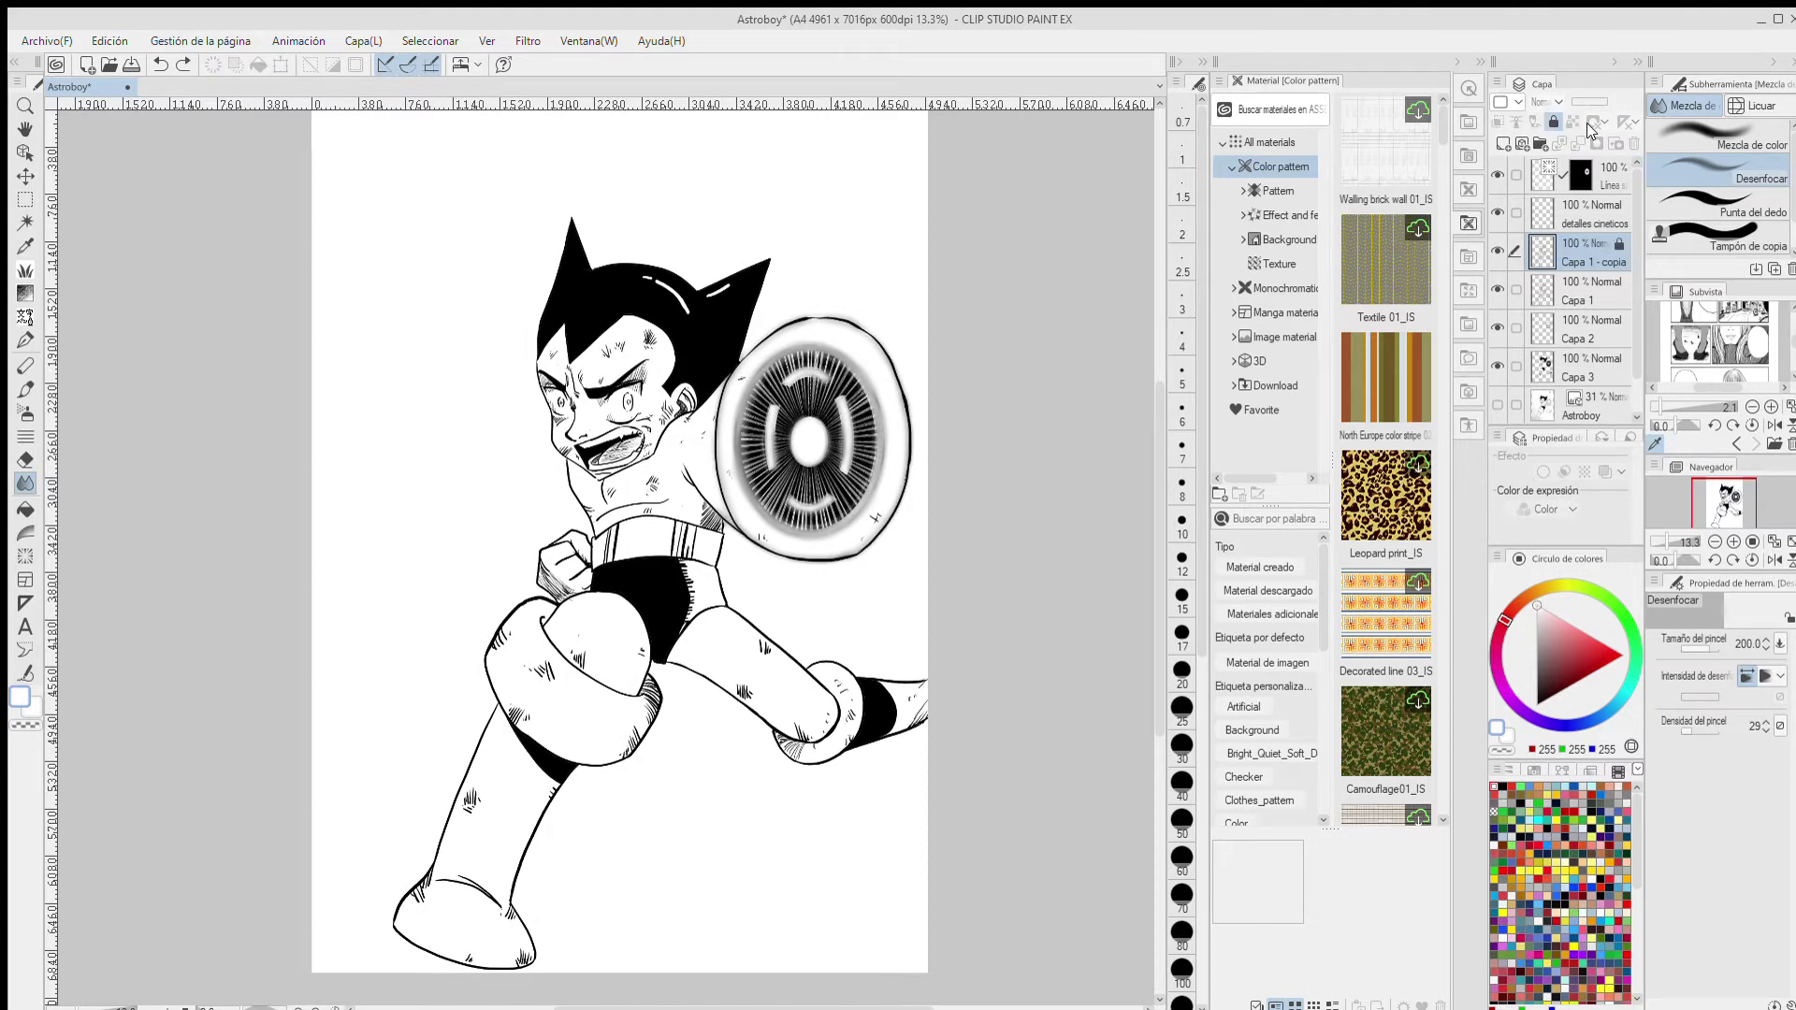
- Undo the cannon's blurring and layer reordering, remove the radiating lines layer, and select Capa 1
key("ctrl+z")
key("ctrl+z")
key("Delete")
left_click(1491, 247)
left_click(1492, 247)
left_click(1591, 247)
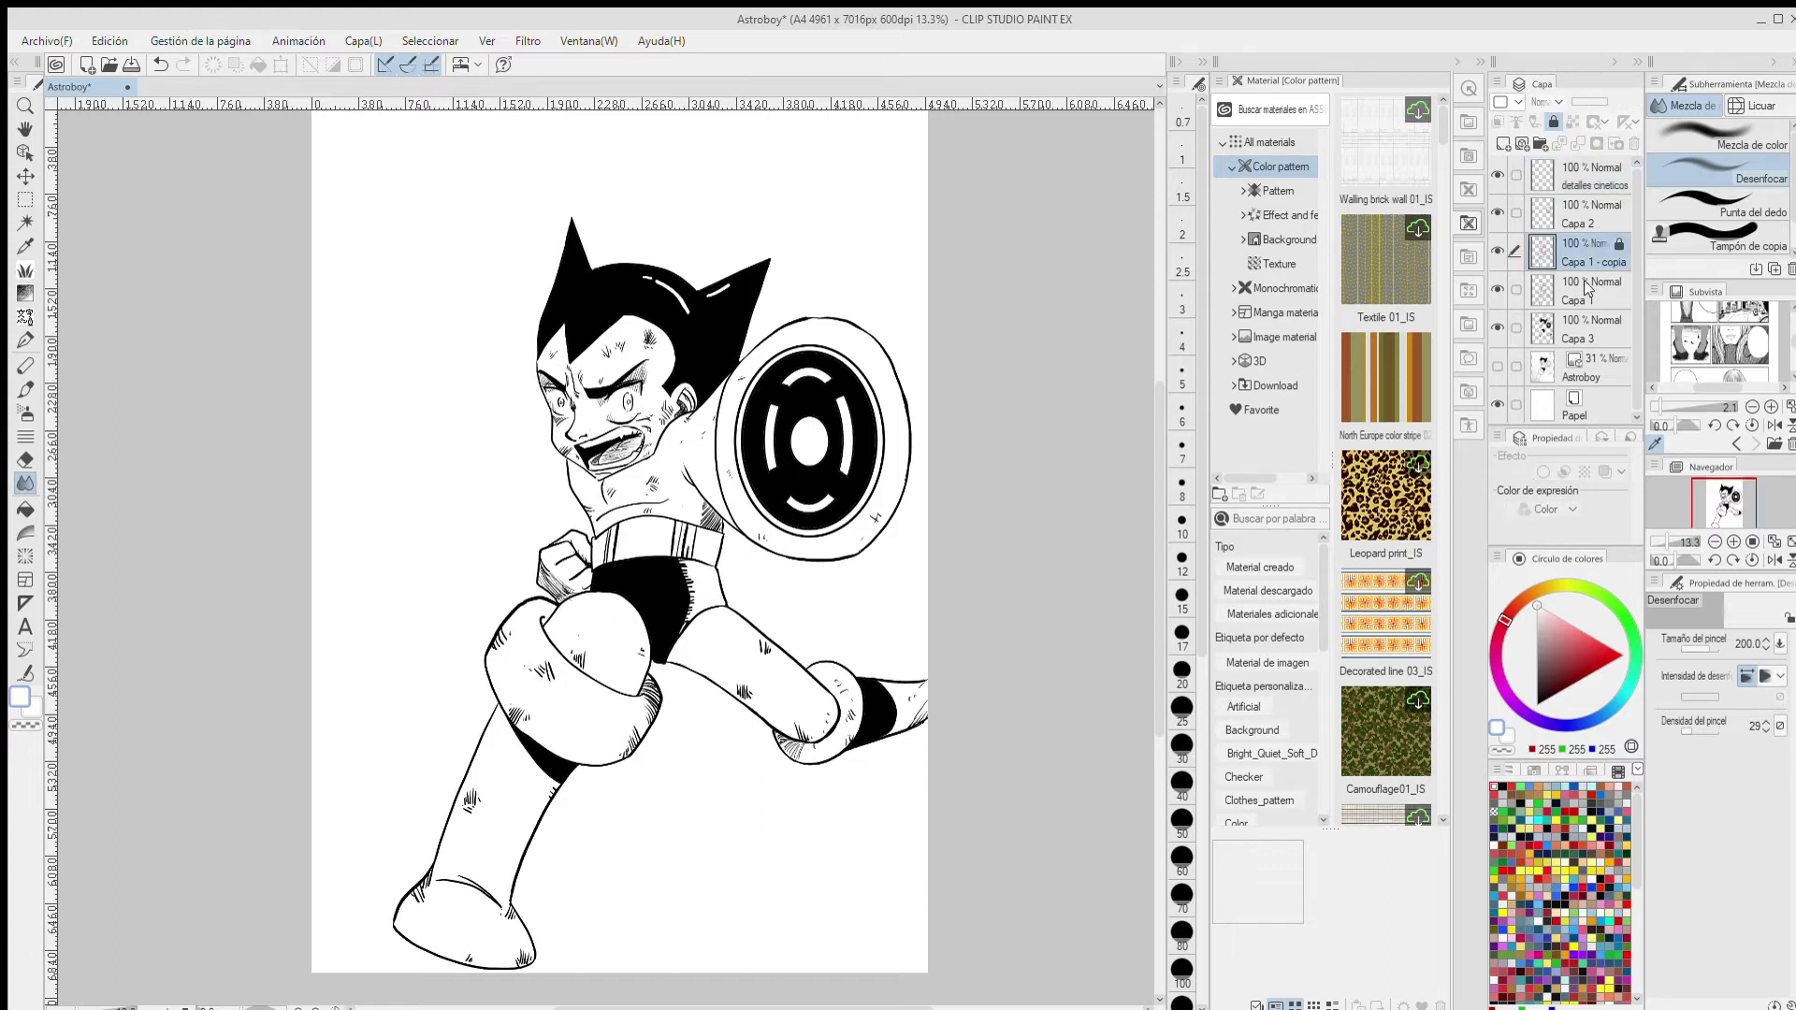
left_click(1585, 274)
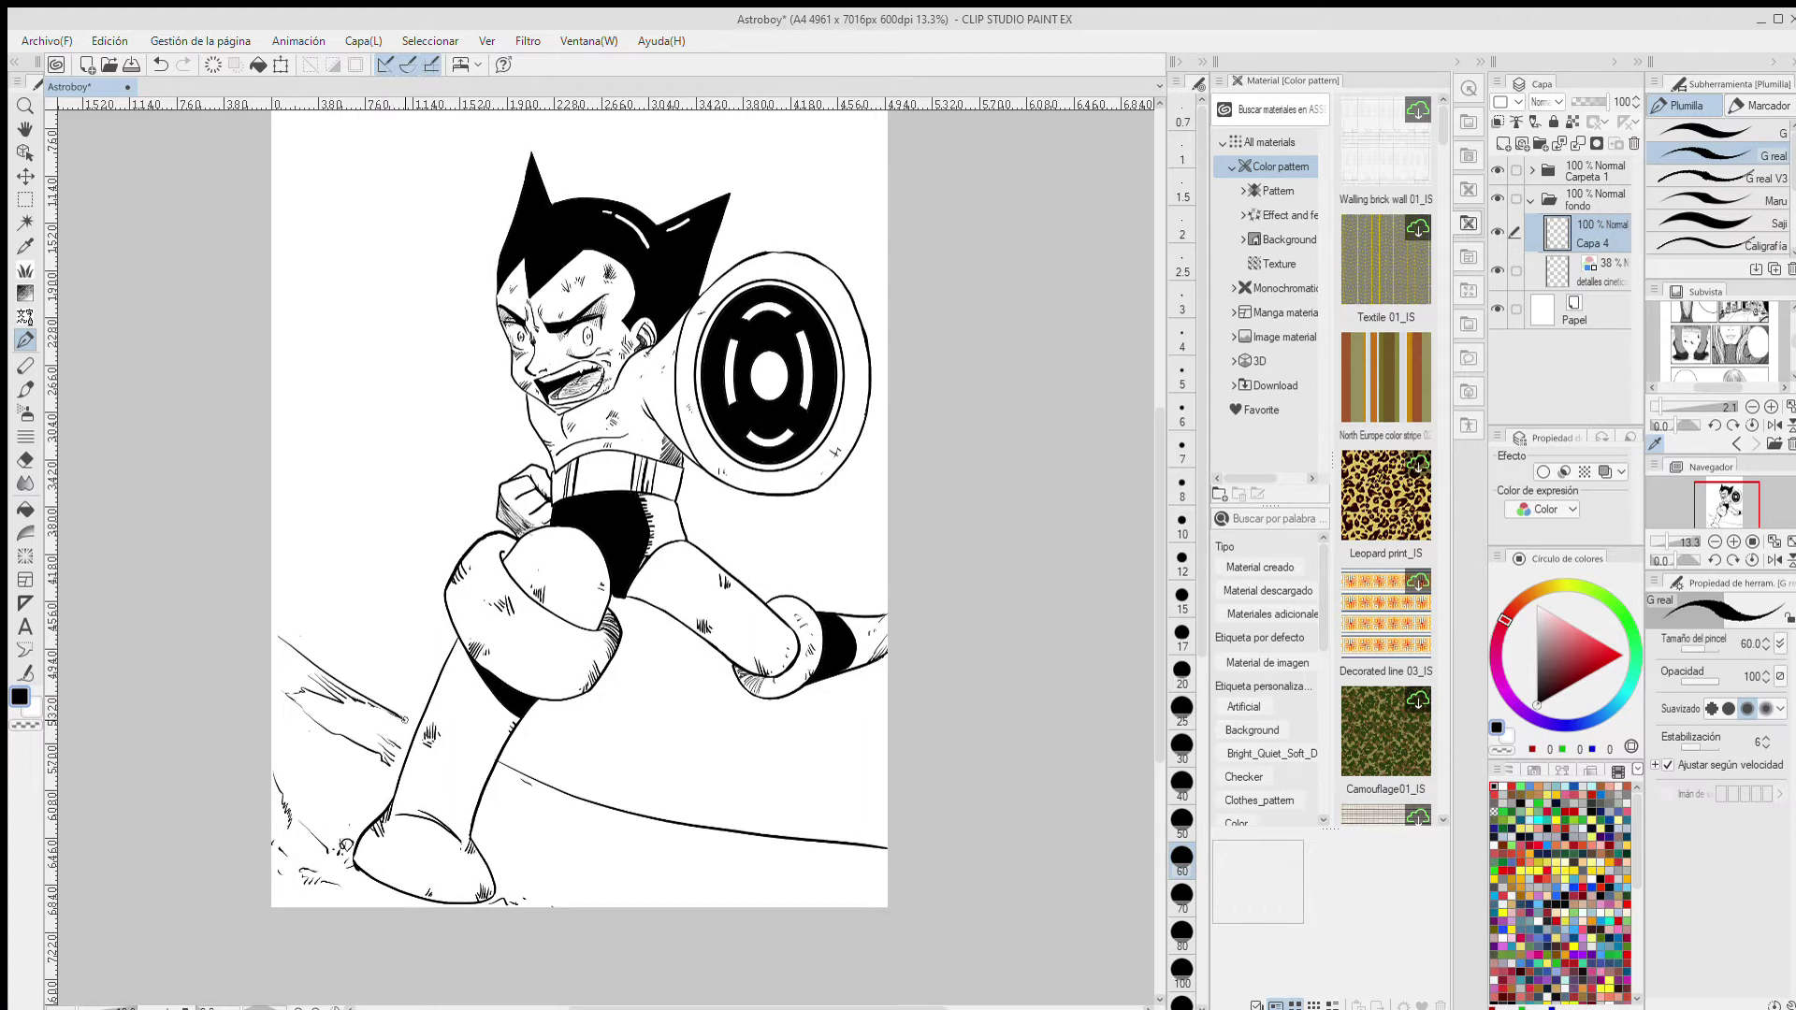
- Ink rough, cracked ground lines behind the front boot on Capa 4 with the black G real pen at size 60
left_click_drag(301, 694, 372, 726)
left_click_drag(272, 681, 369, 795)
left_click_drag(375, 788, 387, 775)
- Ink long ridges and cracks across the ground from the front boot to the page's right edge
left_click_drag(506, 781, 674, 859)
mouse_move(497, 782)
left_mouse_down()
mouse_move(639, 852)
mouse_move(574, 846)
mouse_move(631, 877)
left_mouse_up()
left_click_drag(576, 861, 681, 892)
left_click_drag(582, 805, 671, 853)
left_click_drag(612, 832, 819, 870)
mouse_move(724, 855)
left_mouse_down()
mouse_move(851, 868)
mouse_move(820, 884)
left_mouse_up()
left_click_drag(821, 884, 793, 904)
left_click_drag(826, 877, 887, 864)
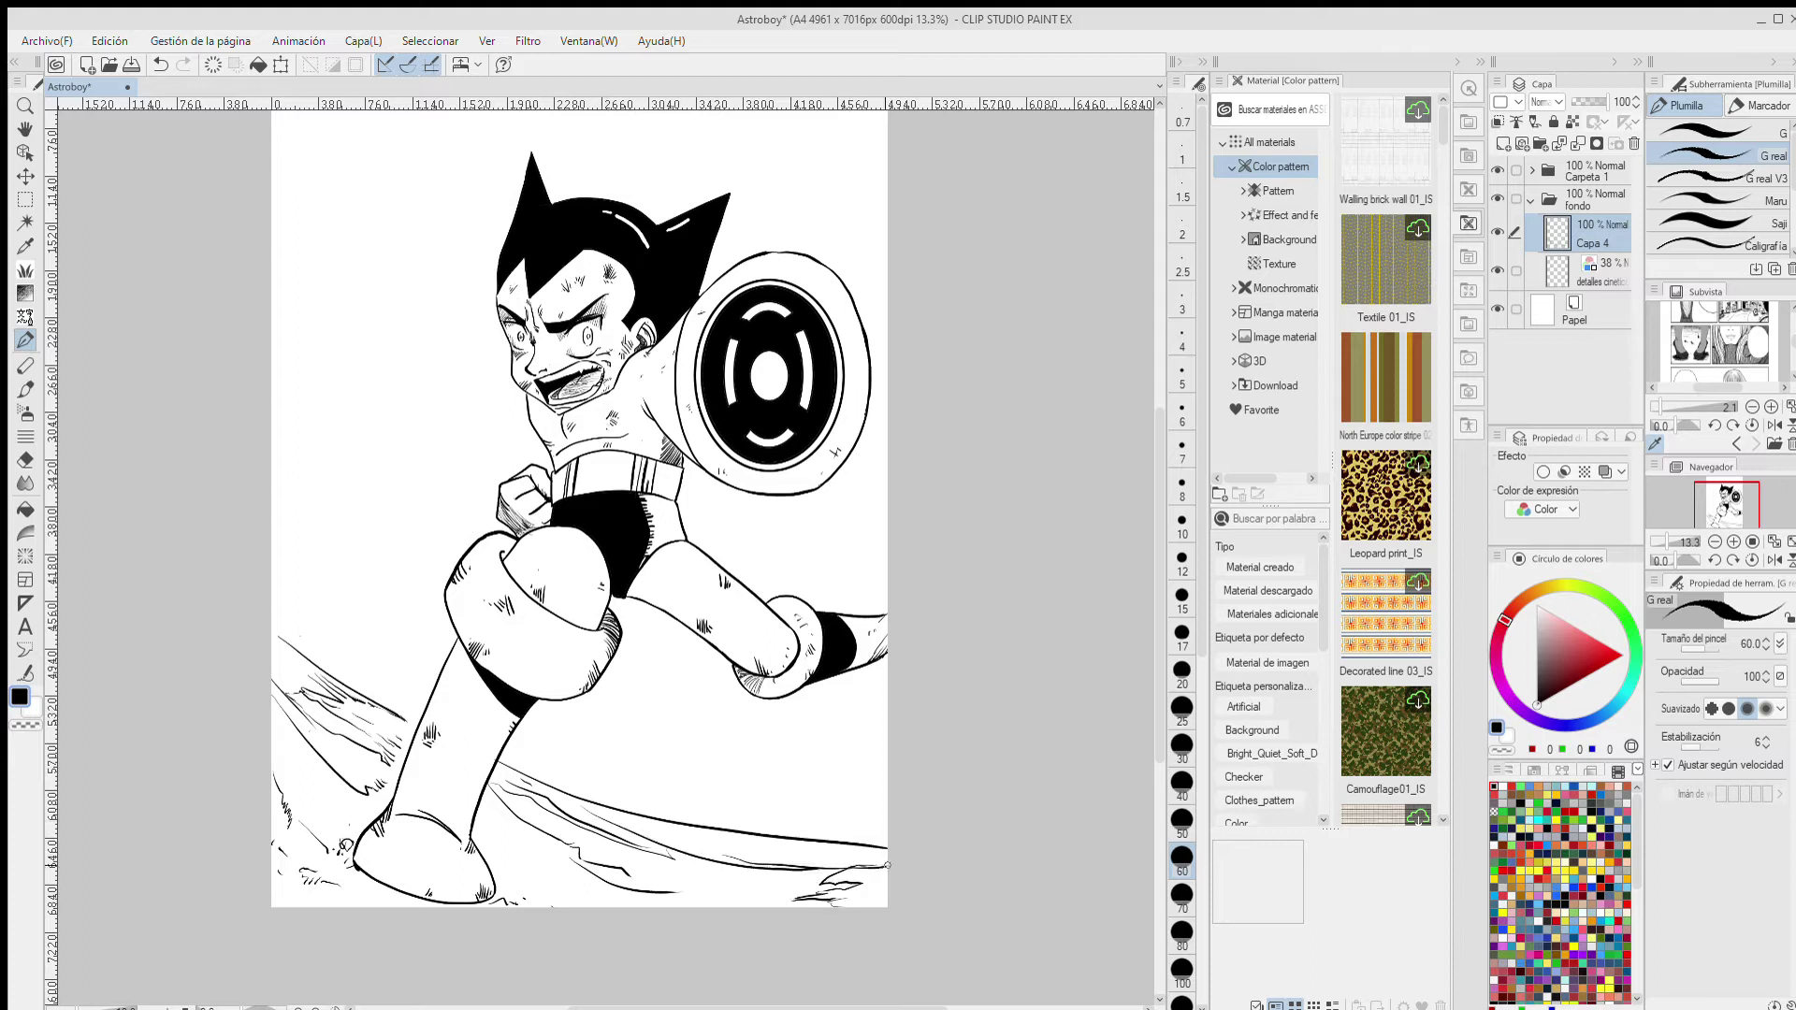
- Thicken the contact line under the front boot and add more cracks and texture strokes to the ground
mouse_move(347, 860)
left_mouse_down()
mouse_move(427, 905)
mouse_move(508, 902)
left_mouse_up()
left_click_drag(508, 837, 642, 907)
mouse_move(487, 807)
left_mouse_down()
mouse_move(565, 880)
mouse_move(539, 874)
left_mouse_up()
left_click_drag(514, 866, 569, 907)
mouse_move(688, 888)
left_mouse_down()
mouse_move(731, 897)
mouse_move(676, 885)
mouse_move(716, 878)
left_mouse_up()
left_click_drag(707, 868, 784, 880)
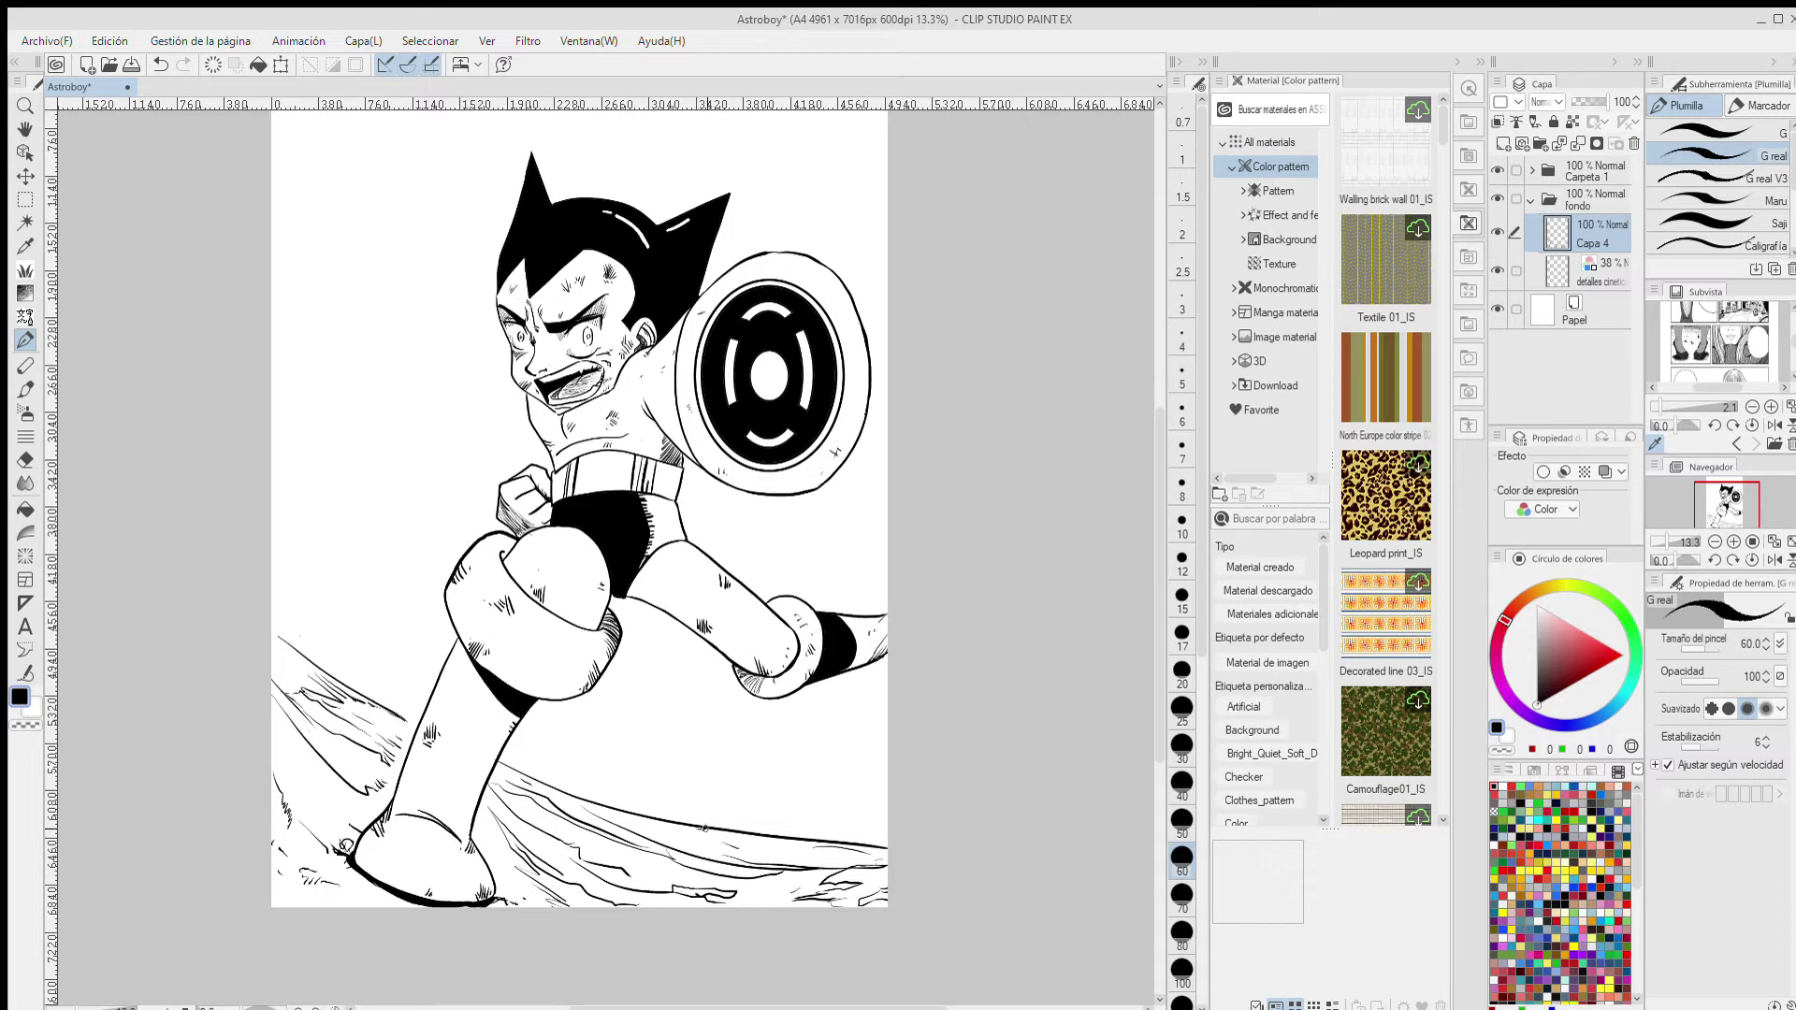
mouse_move(613, 813)
left_mouse_down()
mouse_move(815, 851)
mouse_move(857, 839)
left_mouse_up()
- Draw vertical speed lines beneath a small flying pebble above the ground in the page's lower right
mouse_move(561, 670)
left_mouse_down()
mouse_move(530, 630)
mouse_move(570, 685)
left_mouse_up()
left_click_drag(771, 878, 765, 924)
left_click_drag(778, 851, 780, 923)
left_click_drag(787, 828, 783, 909)
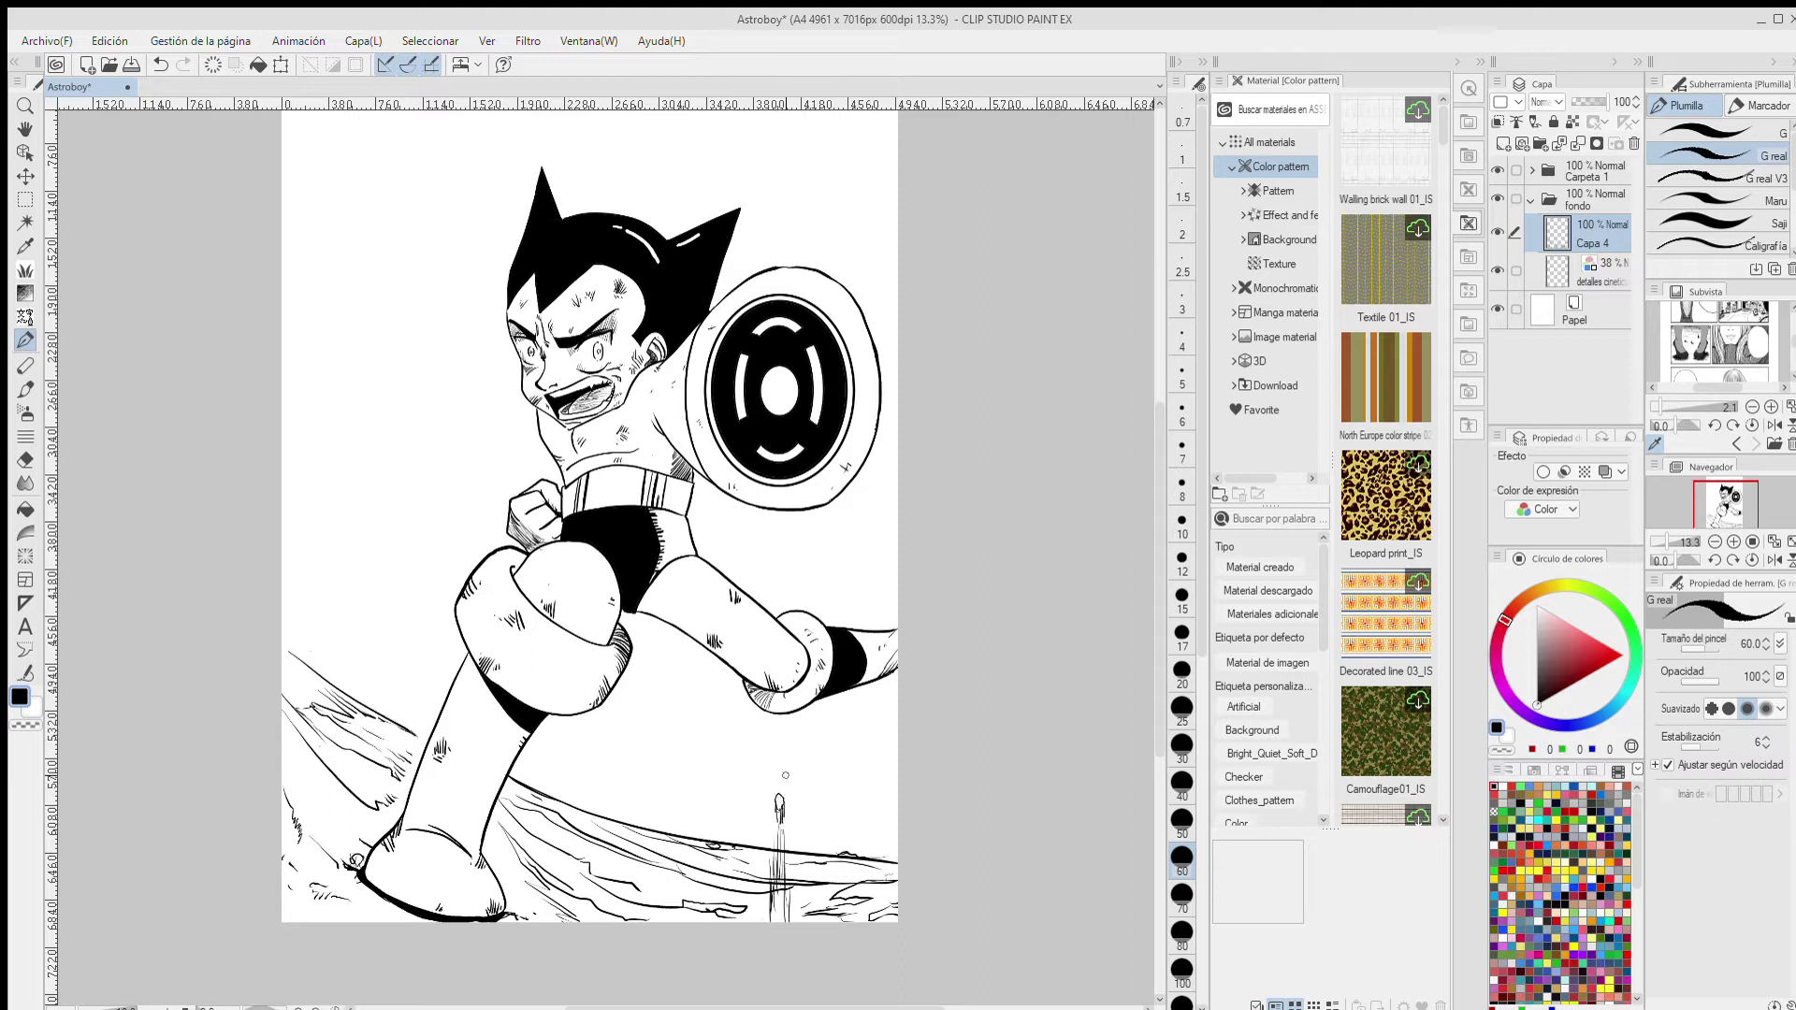
- Draw a faceted flying rock below the raised leg, with diagonal speed lines rising from the ground and shading
mouse_move(589, 819)
left_mouse_down()
mouse_move(516, 913)
mouse_move(539, 932)
left_mouse_up()
left_click_drag(620, 789, 558, 921)
left_click_drag(641, 747, 645, 737)
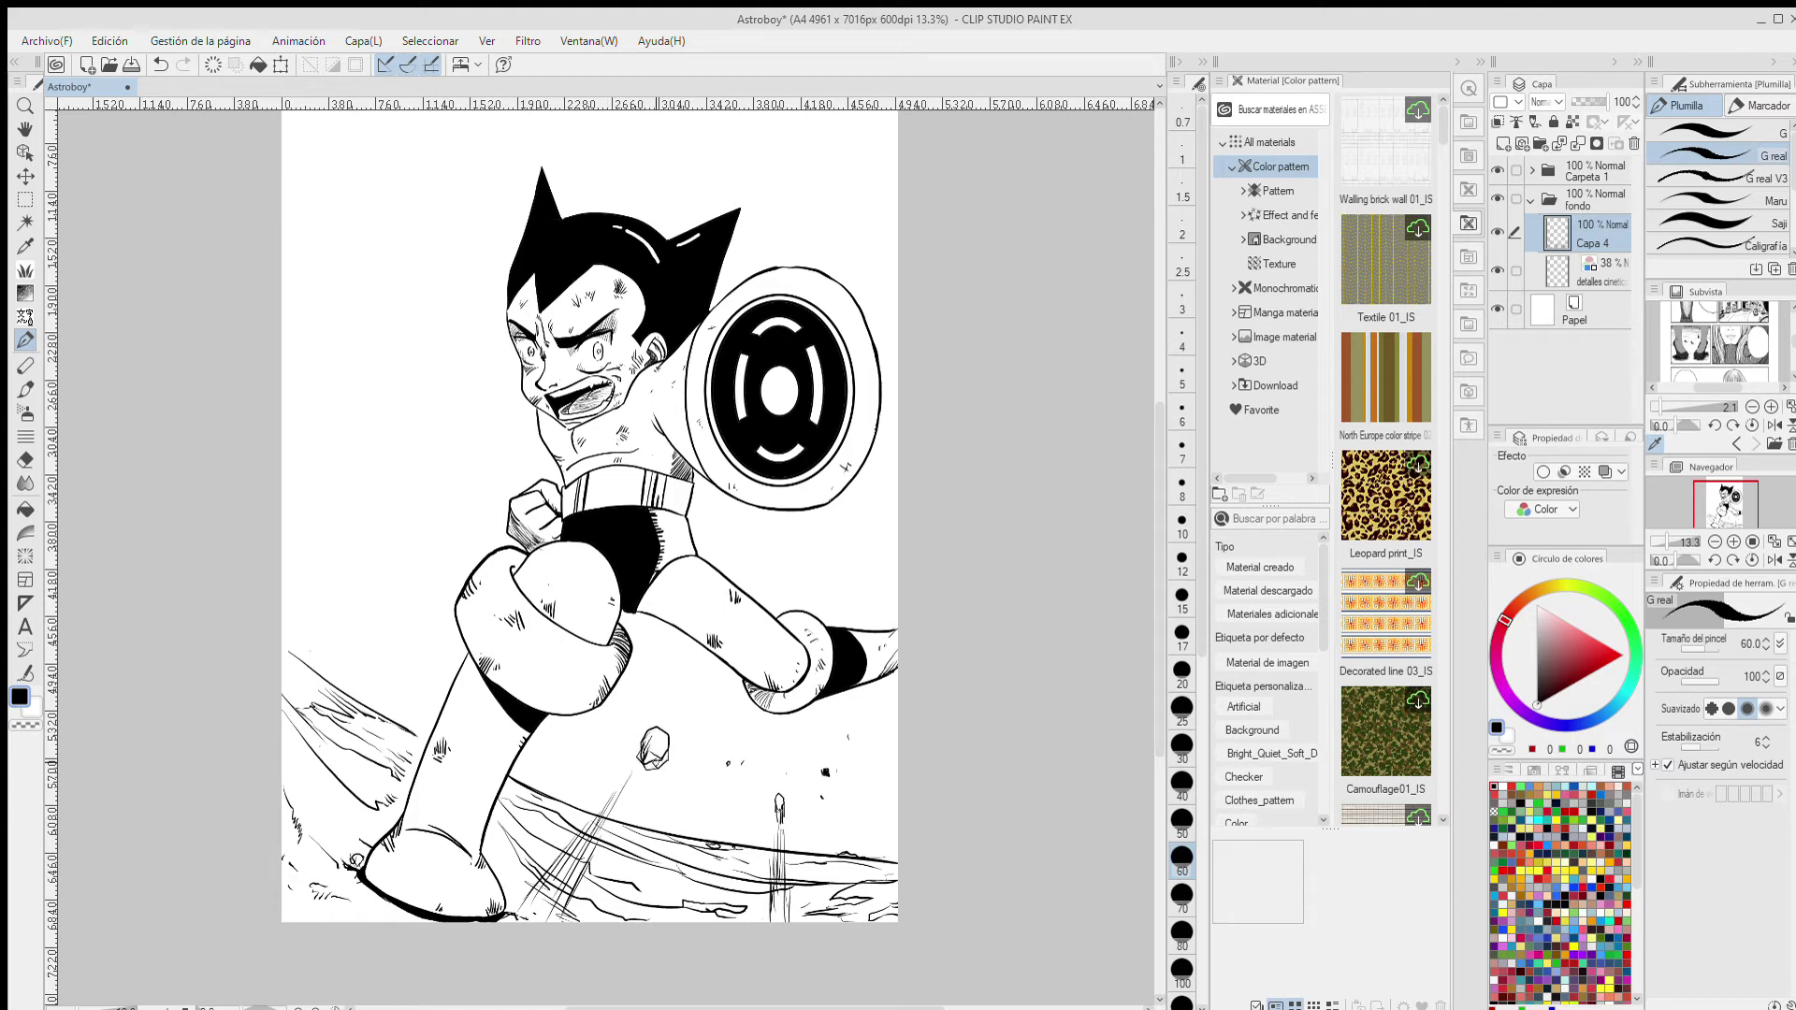
left_click_drag(660, 762, 644, 783)
left_click_drag(654, 758, 637, 770)
- Draw flying rocks beside the clenched fist, with long diagonal speed lines trailing to the page's left edge
mouse_move(279, 617)
left_mouse_down()
mouse_move(302, 653)
mouse_move(367, 579)
left_mouse_up()
left_click_drag(279, 632, 399, 546)
left_click_drag(285, 591, 427, 530)
left_click_drag(335, 582, 449, 525)
left_click_drag(449, 525, 444, 549)
left_click_drag(449, 533, 440, 530)
left_click_drag(443, 535, 457, 549)
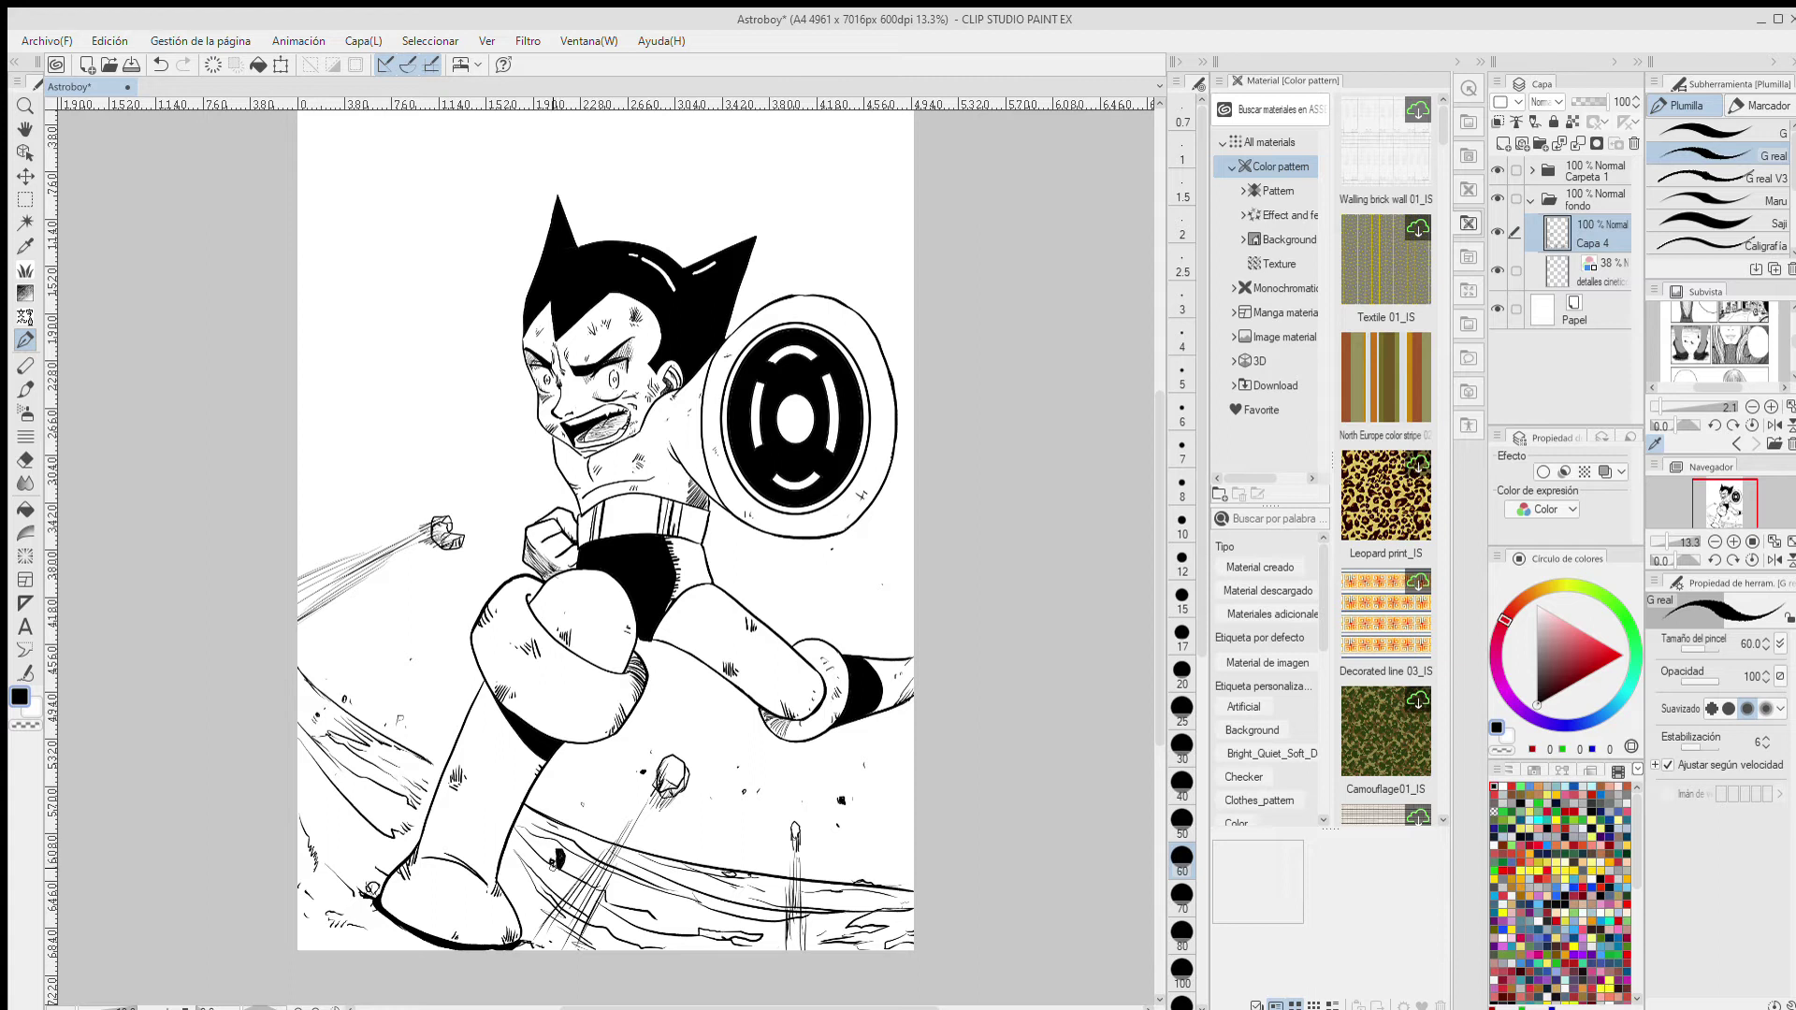
left_click_drag(401, 552, 311, 603)
left_click_drag(365, 573, 296, 630)
- Sketch rectangular windows and the long diagonal edge of a tilted building behind the figure's left side
left_click_drag(936, 553, 962, 609)
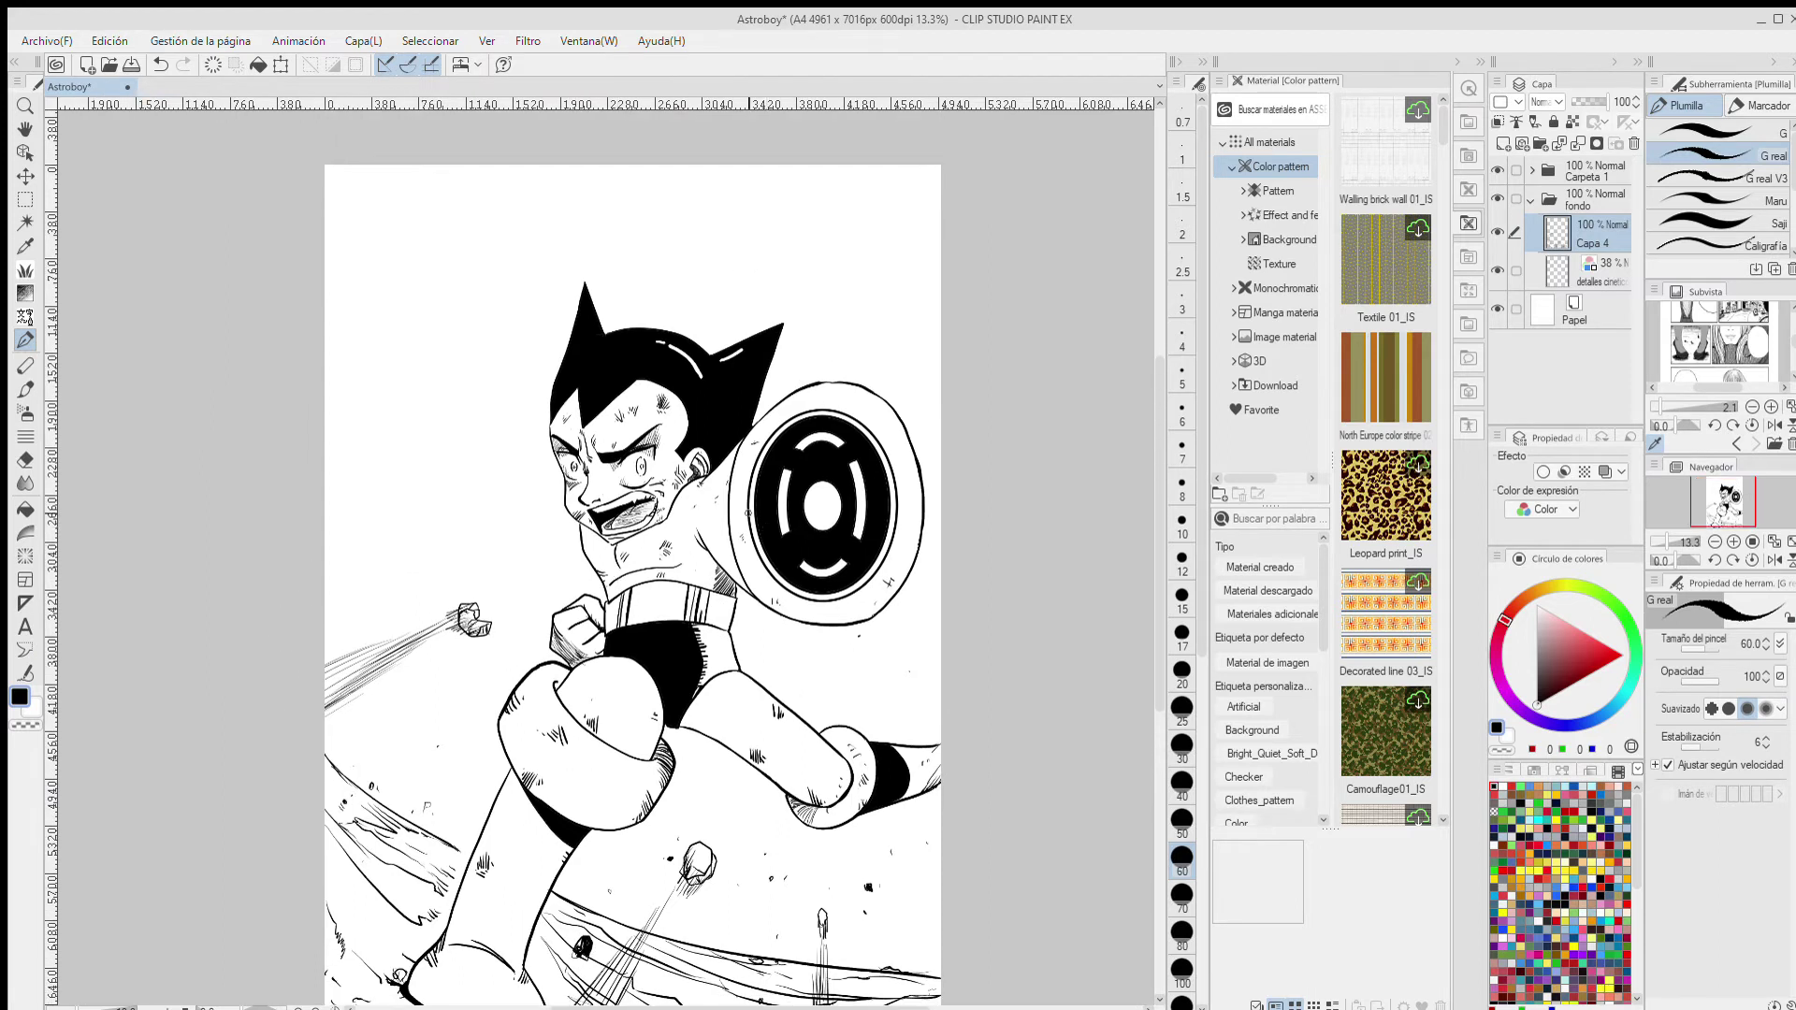
left_click_drag(353, 723, 382, 693)
mouse_move(358, 768)
left_mouse_down()
mouse_move(401, 718)
mouse_move(471, 772)
left_mouse_up()
left_click_drag(477, 774, 438, 818)
left_click_drag(375, 689, 331, 652)
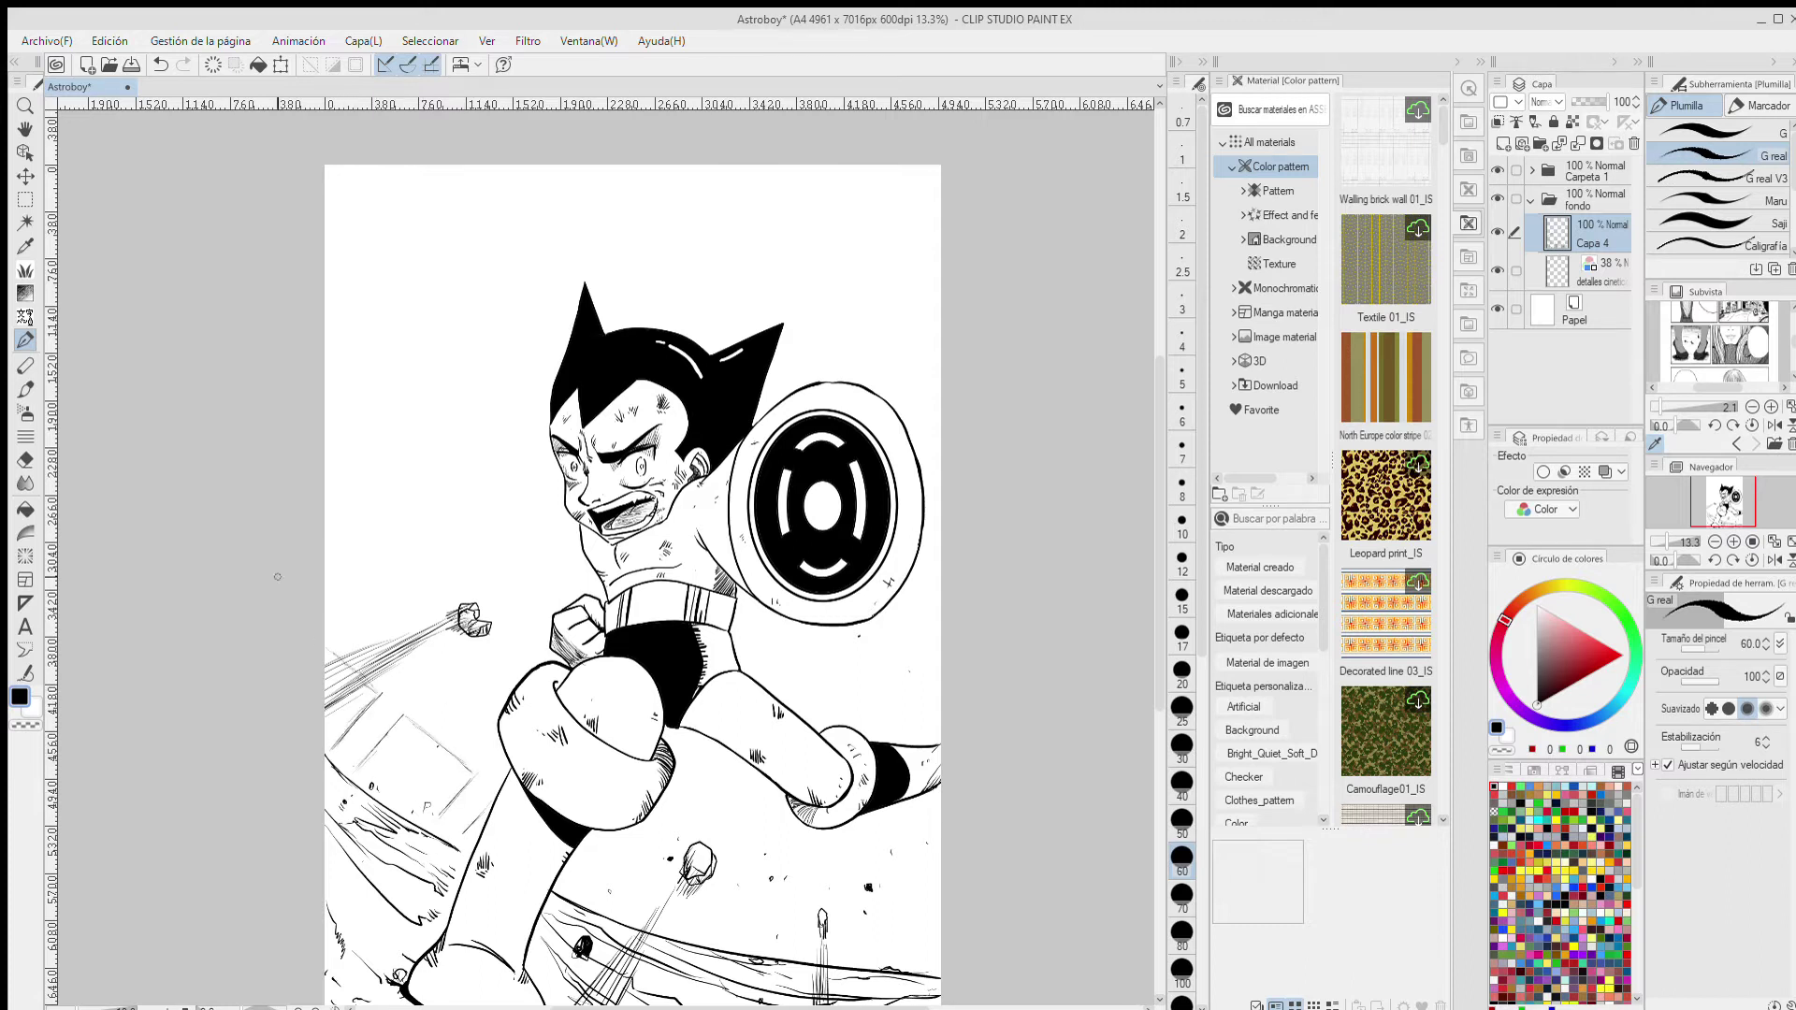
mouse_move(337, 579)
left_mouse_down()
mouse_move(404, 636)
mouse_move(455, 584)
mouse_move(424, 552)
mouse_move(452, 548)
mouse_move(353, 446)
left_mouse_up()
left_click_drag(472, 652, 431, 696)
left_click_drag(506, 611, 551, 648)
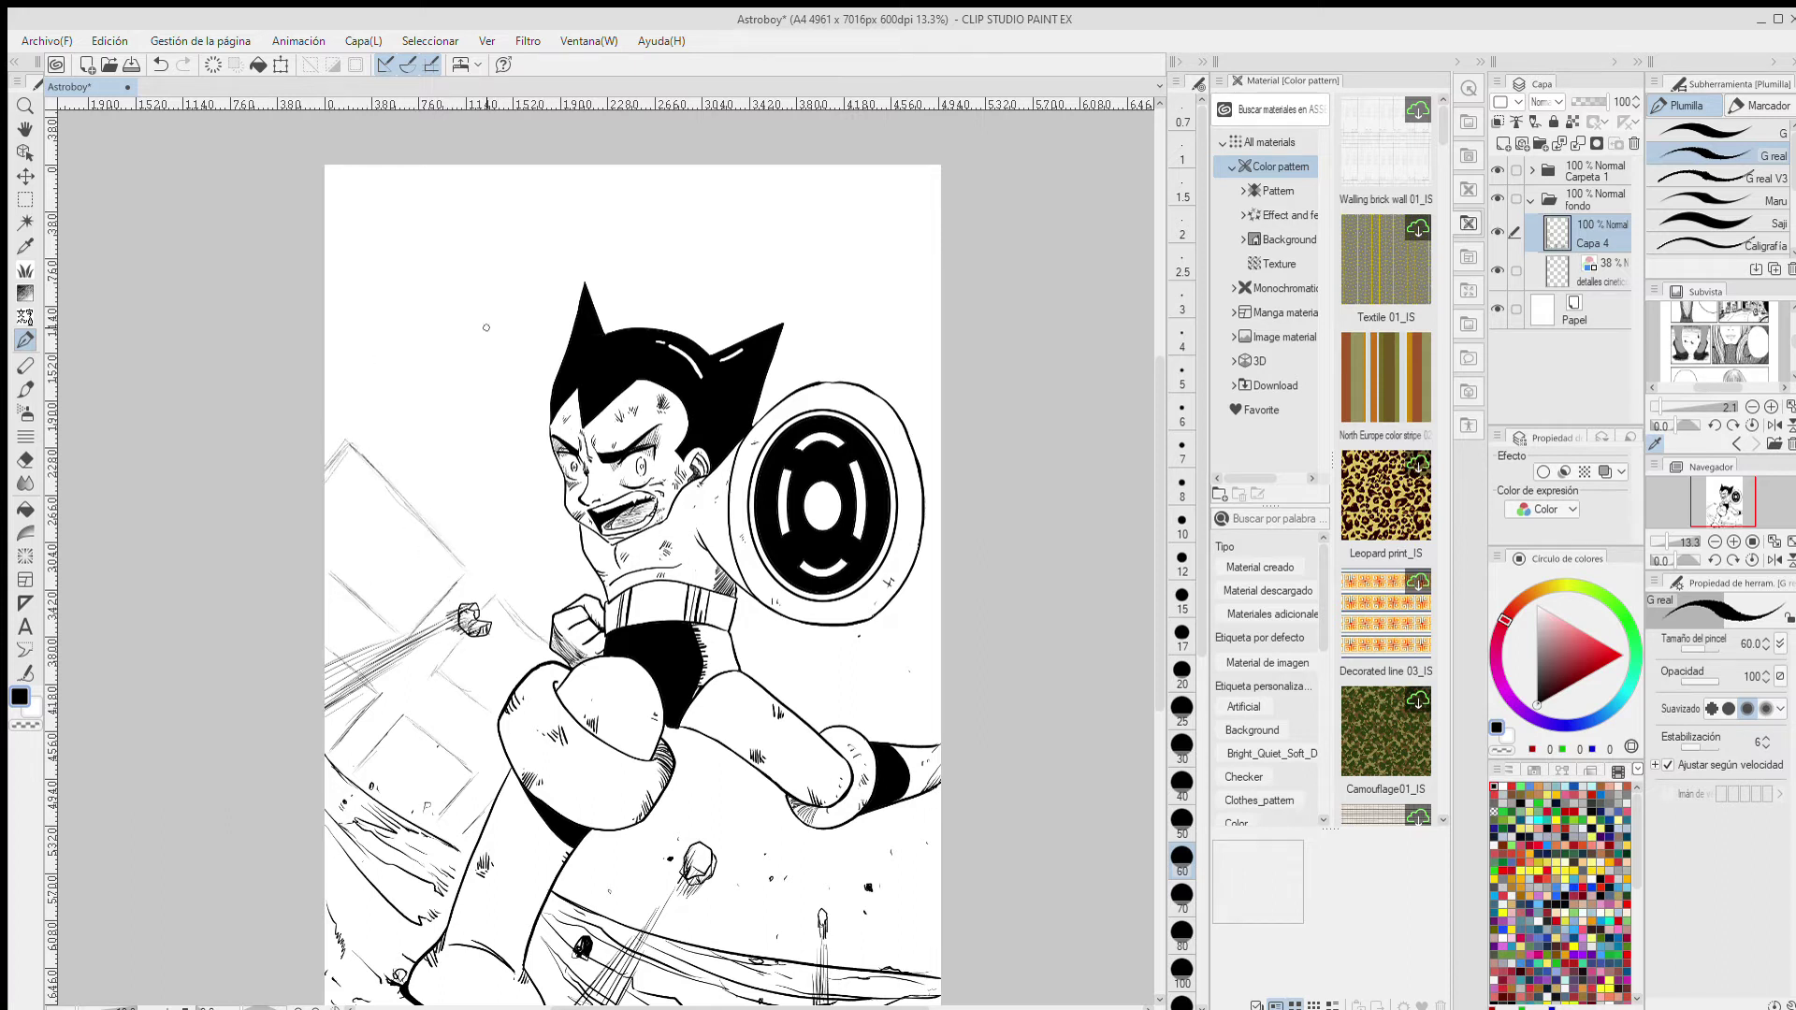
mouse_move(353, 339)
left_mouse_down()
mouse_move(426, 443)
mouse_move(595, 586)
left_mouse_up()
- Sketch the building's lower edge and more rectangular windows beneath the raised leg
left_click_drag(788, 791, 691, 946)
left_click_drag(583, 843, 639, 885)
mouse_move(639, 885)
left_mouse_down()
mouse_move(596, 859)
mouse_move(631, 931)
mouse_move(653, 892)
mouse_move(702, 921)
left_mouse_up()
left_click_drag(701, 921, 682, 945)
mouse_move(657, 834)
left_mouse_down()
mouse_move(702, 736)
mouse_move(769, 887)
left_mouse_up()
left_click_drag(790, 781, 739, 868)
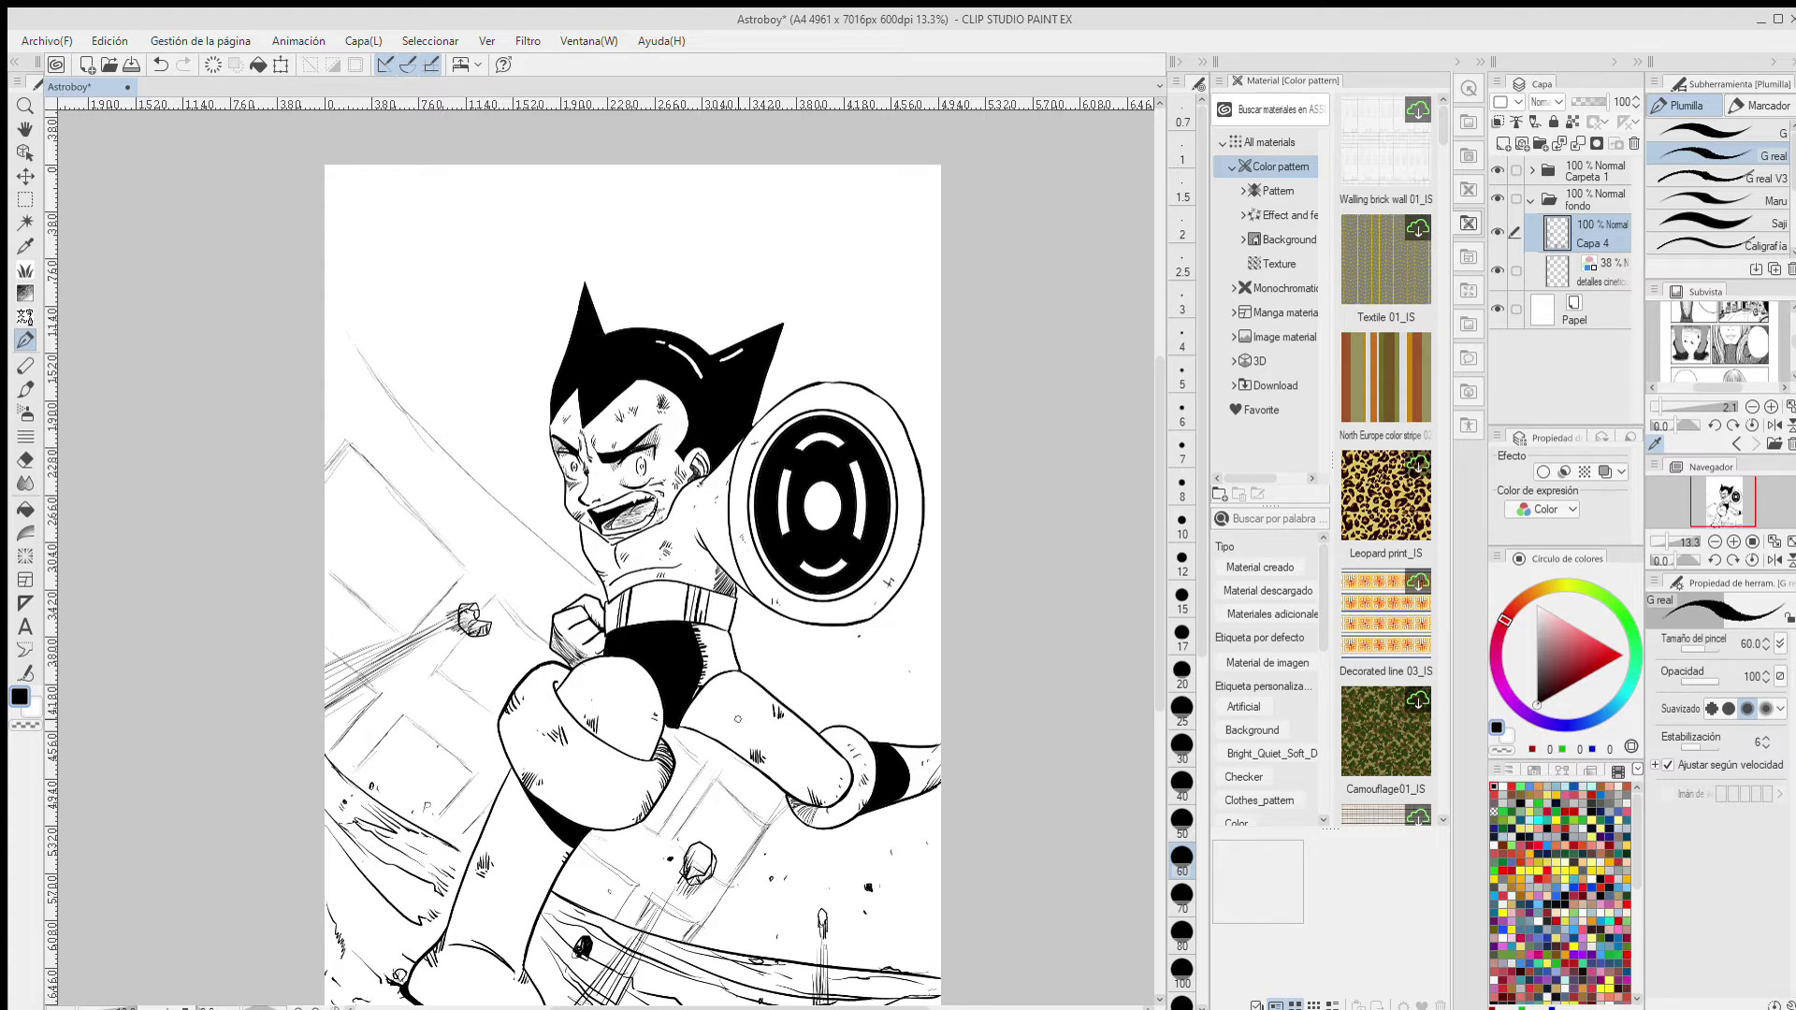
- Add thin parallel detail strokes inside the tilted building's windows, both behind the figure and below the raised leg
left_click_drag(404, 521, 348, 585)
left_click_drag(361, 453, 324, 507)
left_click_drag(511, 622, 454, 691)
left_click_drag(525, 640, 477, 697)
left_click_drag(458, 762, 412, 815)
left_click_drag(442, 754, 395, 806)
left_click_drag(750, 821, 712, 874)
left_click_drag(748, 810, 715, 854)
left_click_drag(599, 868, 580, 912)
left_click_drag(944, 679, 971, 554)
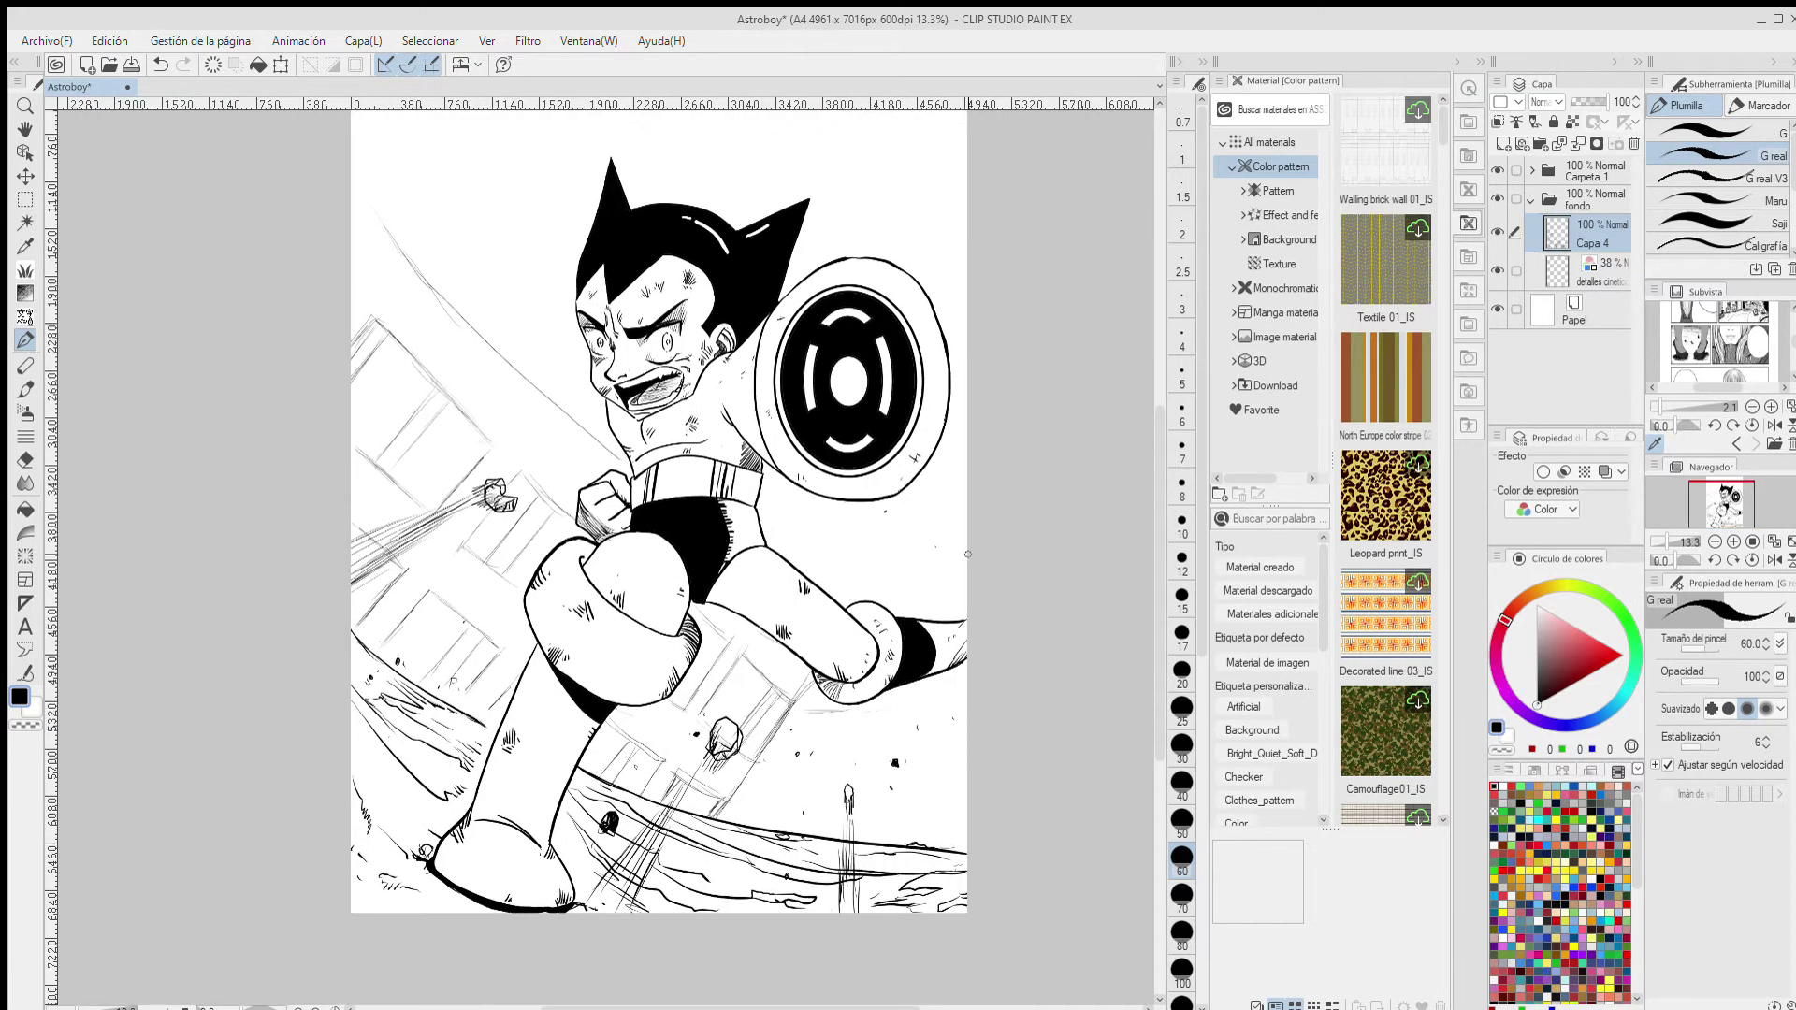
- Undo the whole tilted building sketch, including its windows and edges, keeping the flying rocks and cracked ground
key("ctrl+z")
key("ctrl+z")
key("ctrl+z")
key("ctrl+z")
key("ctrl+z")
key("ctrl+z")
key("ctrl+z")
key("ctrl+z")
key("ctrl+z")
key("ctrl+z")
key("ctrl+z")
key("ctrl+z")
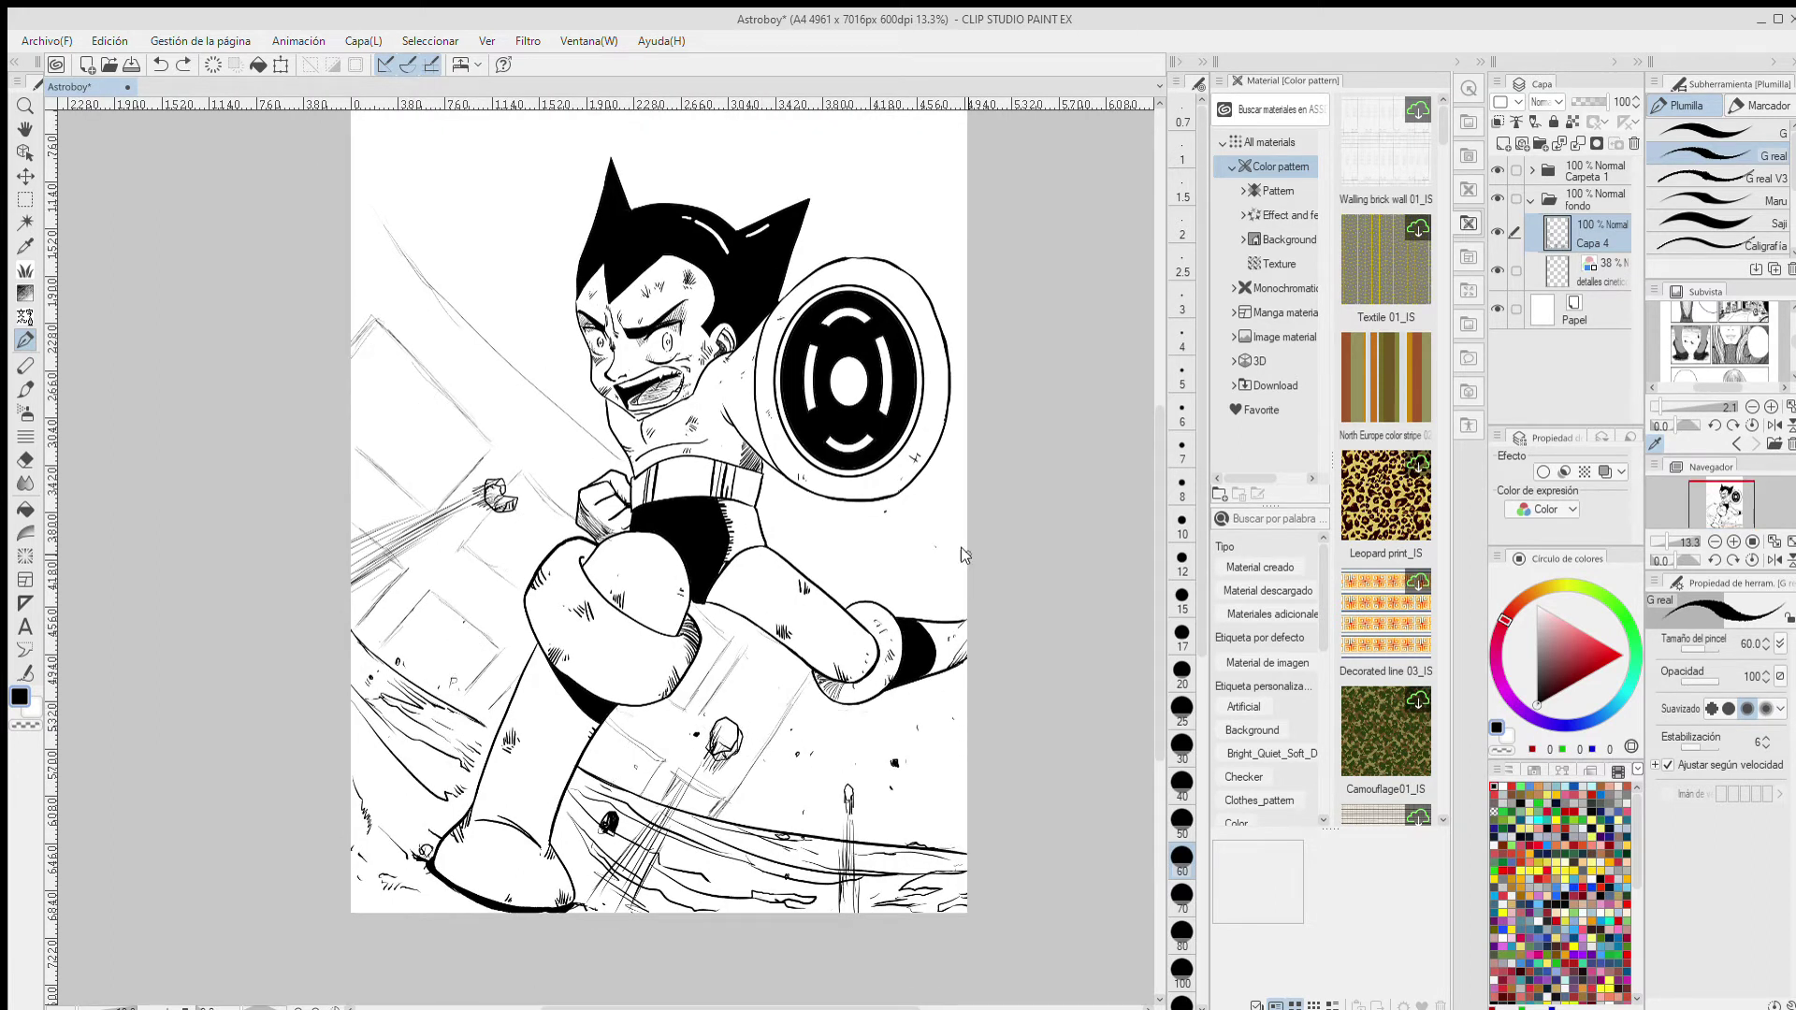
left_click_drag(735, 637, 662, 712)
left_click_drag(736, 766, 659, 820)
left_click_drag(665, 719, 609, 800)
key("ctrl+z")
key("ctrl+z")
key("ctrl+z")
key("ctrl+z")
key("ctrl+z")
key("ctrl+z")
key("ctrl+z")
key("ctrl+z")
key("ctrl+z")
key("ctrl+z")
key("ctrl+z")
key("ctrl+z")
key("ctrl+z")
key("ctrl+z")
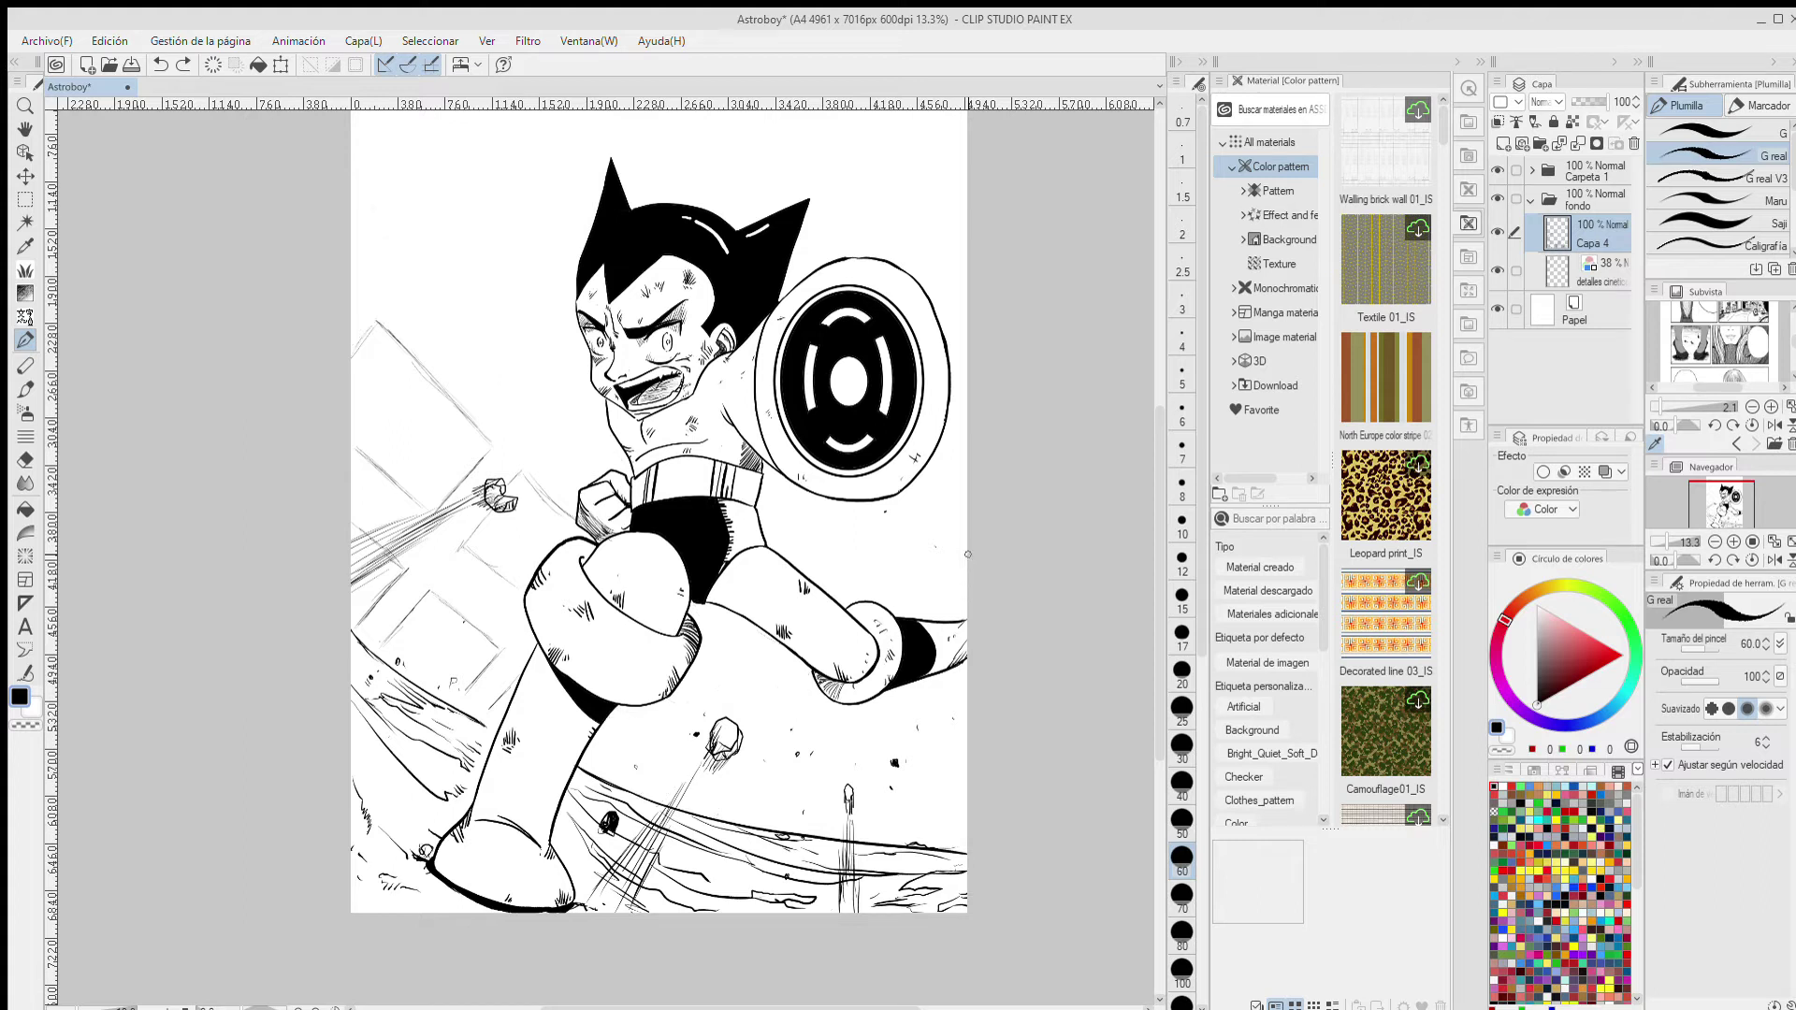
key("ctrl+z")
key("ctrl+z")
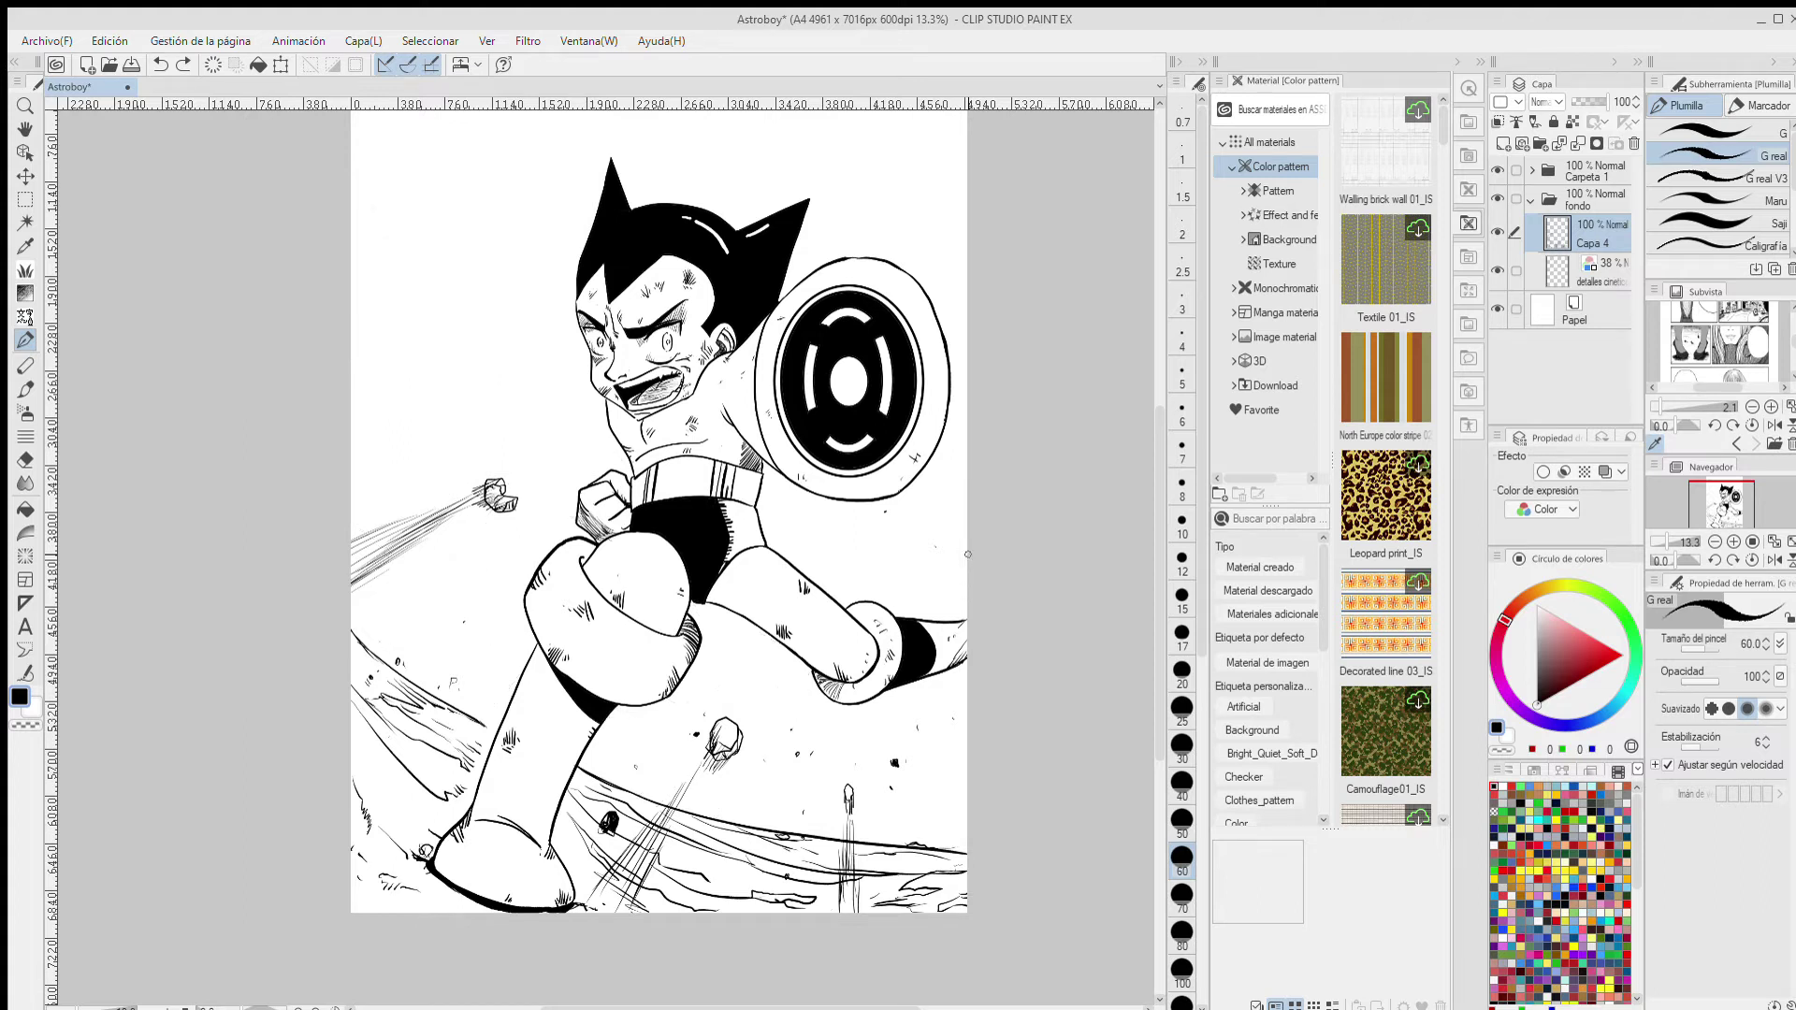
- Draw a tall six-sided speech balloon with rough, layered strokes in the empty area beside the character's head
left_click_drag(663, 508, 691, 680)
left_click_drag(428, 262, 390, 384)
mouse_move(436, 255)
left_mouse_down()
mouse_move(391, 402)
mouse_move(461, 587)
left_mouse_up()
mouse_move(426, 285)
left_mouse_down()
mouse_move(448, 235)
mouse_move(582, 350)
mouse_move(575, 501)
mouse_move(471, 612)
left_mouse_up()
left_click_drag(517, 539, 440, 615)
left_click_drag(581, 505, 466, 617)
mouse_move(577, 459)
left_mouse_down()
mouse_move(576, 519)
mouse_move(533, 552)
left_mouse_up()
left_click_drag(442, 543, 469, 624)
left_click_drag(423, 474, 388, 370)
mouse_move(409, 313)
left_mouse_down()
mouse_move(453, 217)
mouse_move(567, 334)
left_mouse_up()
mouse_move(501, 269)
left_mouse_down()
mouse_move(583, 348)
mouse_move(582, 511)
left_mouse_up()
left_click_drag(587, 342, 589, 488)
left_click_drag(579, 520, 505, 587)
left_click_drag(388, 389, 443, 560)
left_click_drag(398, 431, 453, 590)
left_click_drag(446, 220, 495, 260)
left_click_drag(451, 217, 436, 241)
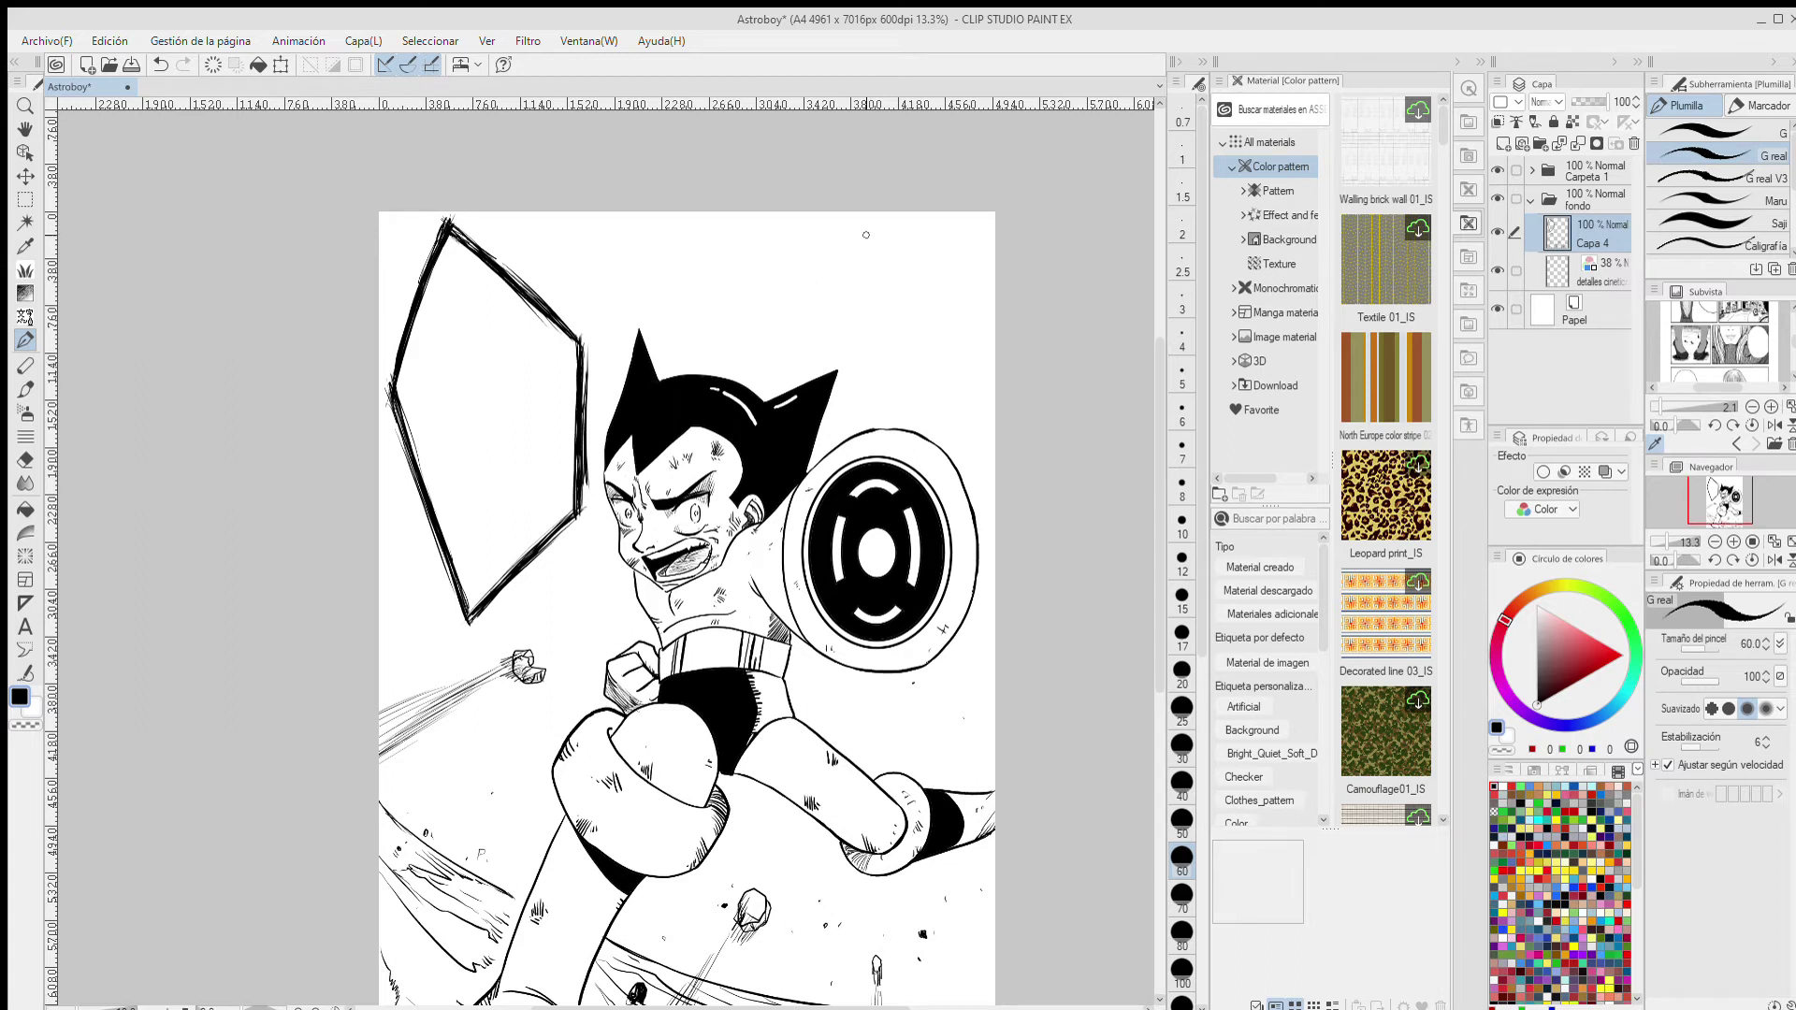
- Hand-letter "¡NO PUEDO CONTRO-LAR ESTO!" inside the speech balloon
mouse_move(444, 298)
left_mouse_down()
mouse_move(433, 342)
mouse_move(478, 332)
left_mouse_up()
mouse_move(482, 296)
left_mouse_down()
mouse_move(482, 334)
mouse_move(498, 300)
left_mouse_up()
left_click_drag(422, 378, 421, 427)
mouse_move(421, 378)
left_mouse_down()
mouse_move(443, 383)
mouse_move(425, 404)
left_mouse_up()
left_click_drag(444, 393, 468, 424)
left_click_drag(470, 406, 494, 426)
mouse_move(493, 393)
left_mouse_down()
mouse_move(496, 425)
mouse_move(529, 397)
left_mouse_up()
mouse_move(441, 453)
left_mouse_down()
mouse_move(439, 475)
mouse_move(489, 451)
left_mouse_up()
mouse_move(500, 448)
left_mouse_down()
mouse_move(500, 473)
mouse_move(511, 446)
left_mouse_up()
left_click_drag(513, 453, 527, 474)
left_click_drag(539, 454, 540, 455)
left_click_drag(555, 463, 562, 463)
left_click_drag(444, 493, 497, 512)
left_click_drag(460, 531, 470, 554)
mouse_move(484, 525)
left_mouse_down()
mouse_move(473, 551)
mouse_move(494, 547)
left_mouse_up()
left_click_drag(510, 521, 505, 543)
left_click_drag(534, 523, 521, 548)
left_click(513, 552)
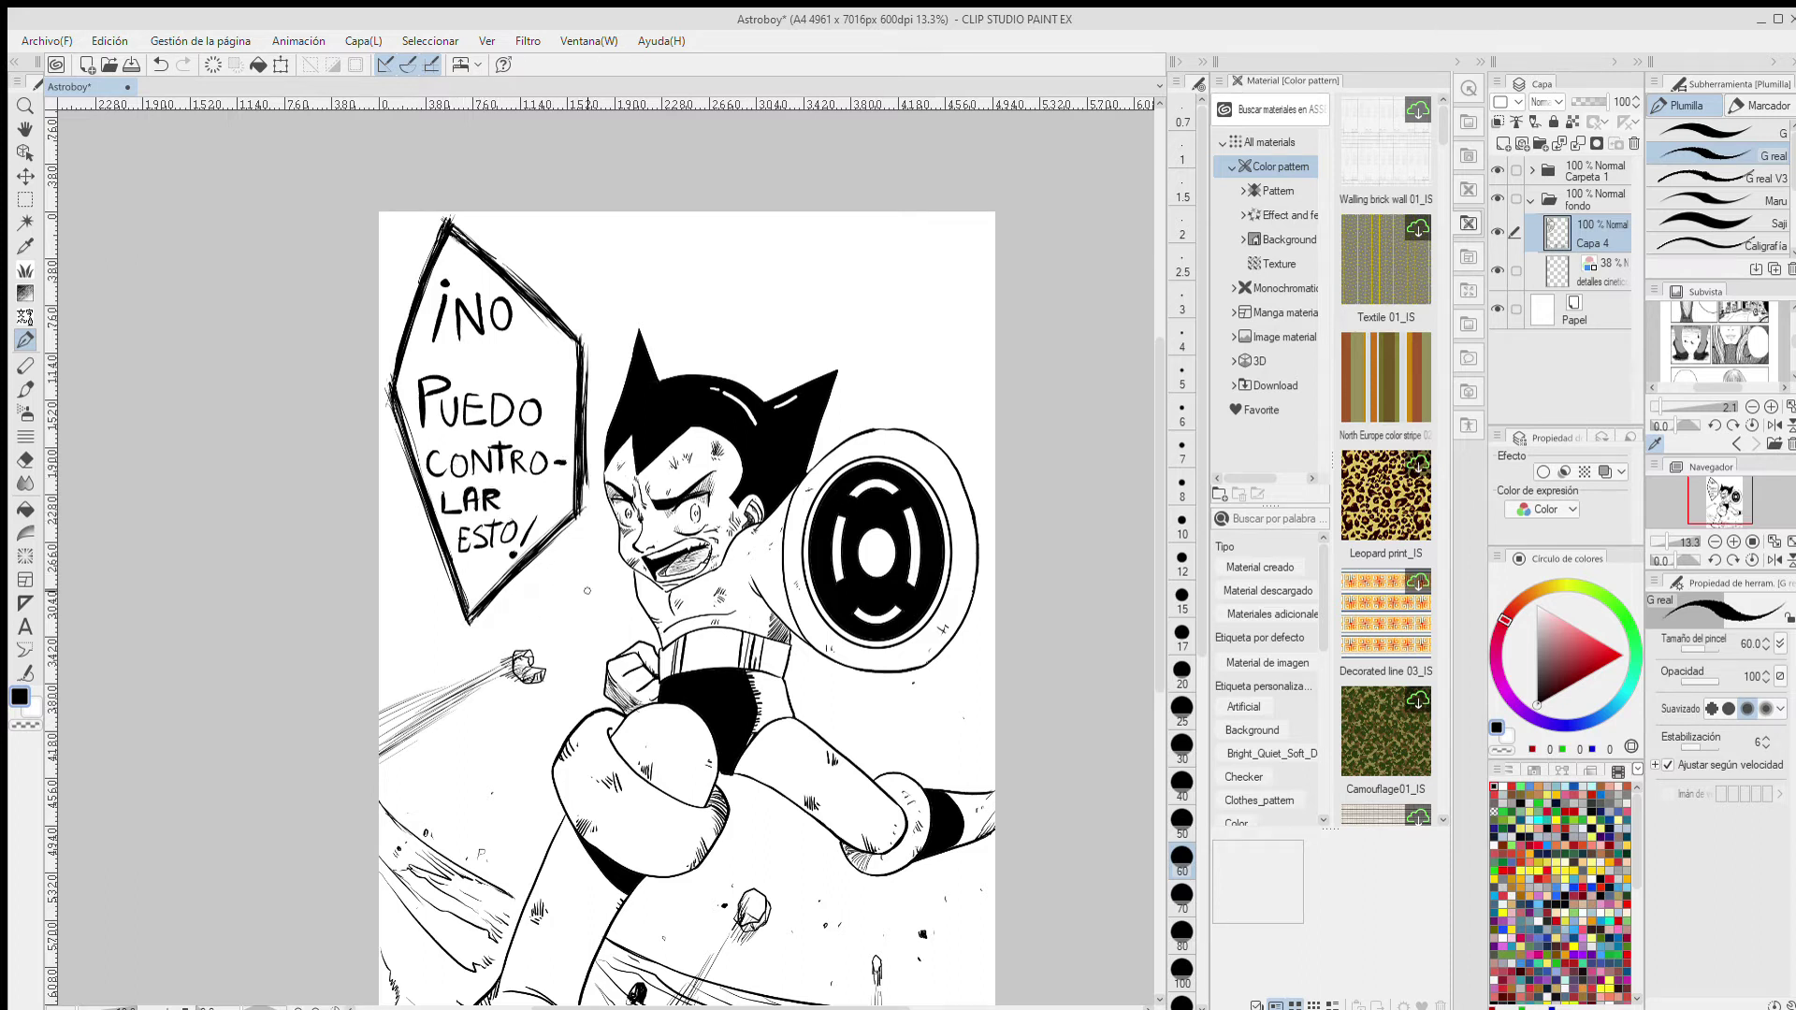
- Draw short broken vibration strokes around the outer rim of the large round arm disc
left_click_drag(630, 636, 641, 543)
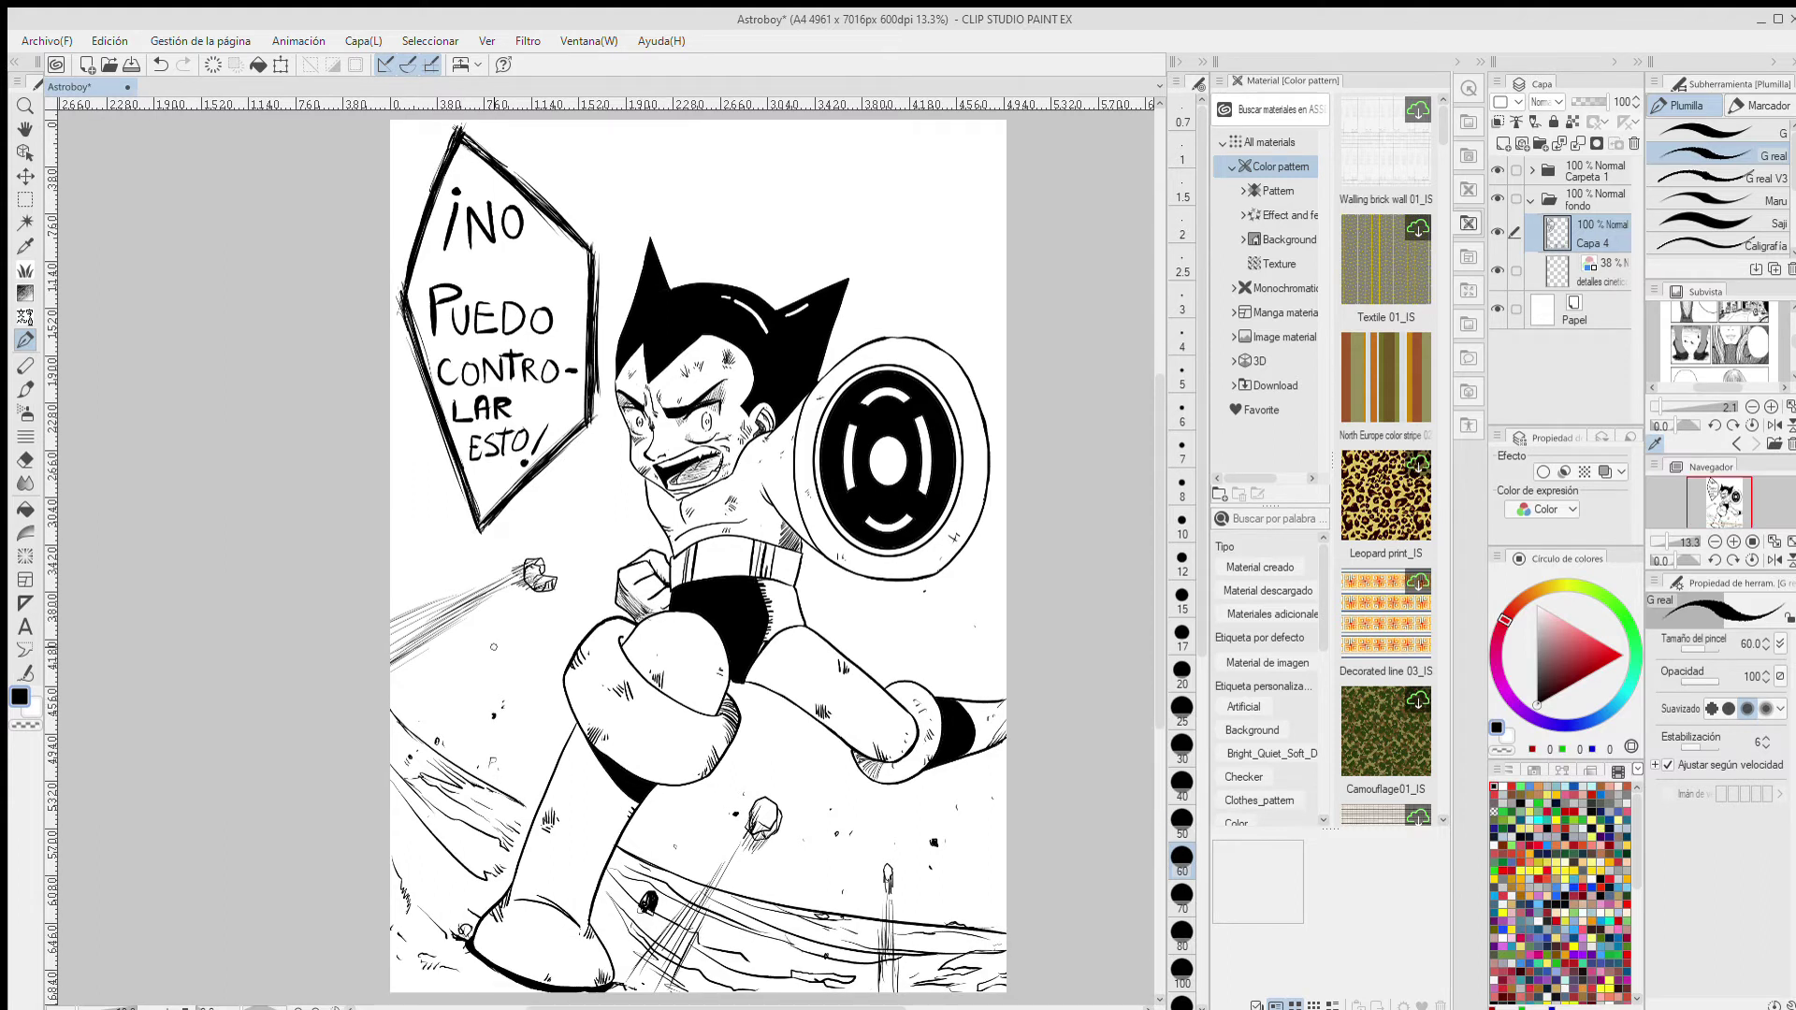
left_click_drag(924, 580, 859, 592)
left_click_drag(997, 456, 993, 510)
left_click_drag(978, 374, 999, 460)
left_click_drag(931, 333, 956, 355)
left_click_drag(833, 357, 866, 338)
left_click_drag(910, 326, 936, 342)
left_click_drag(827, 572, 834, 579)
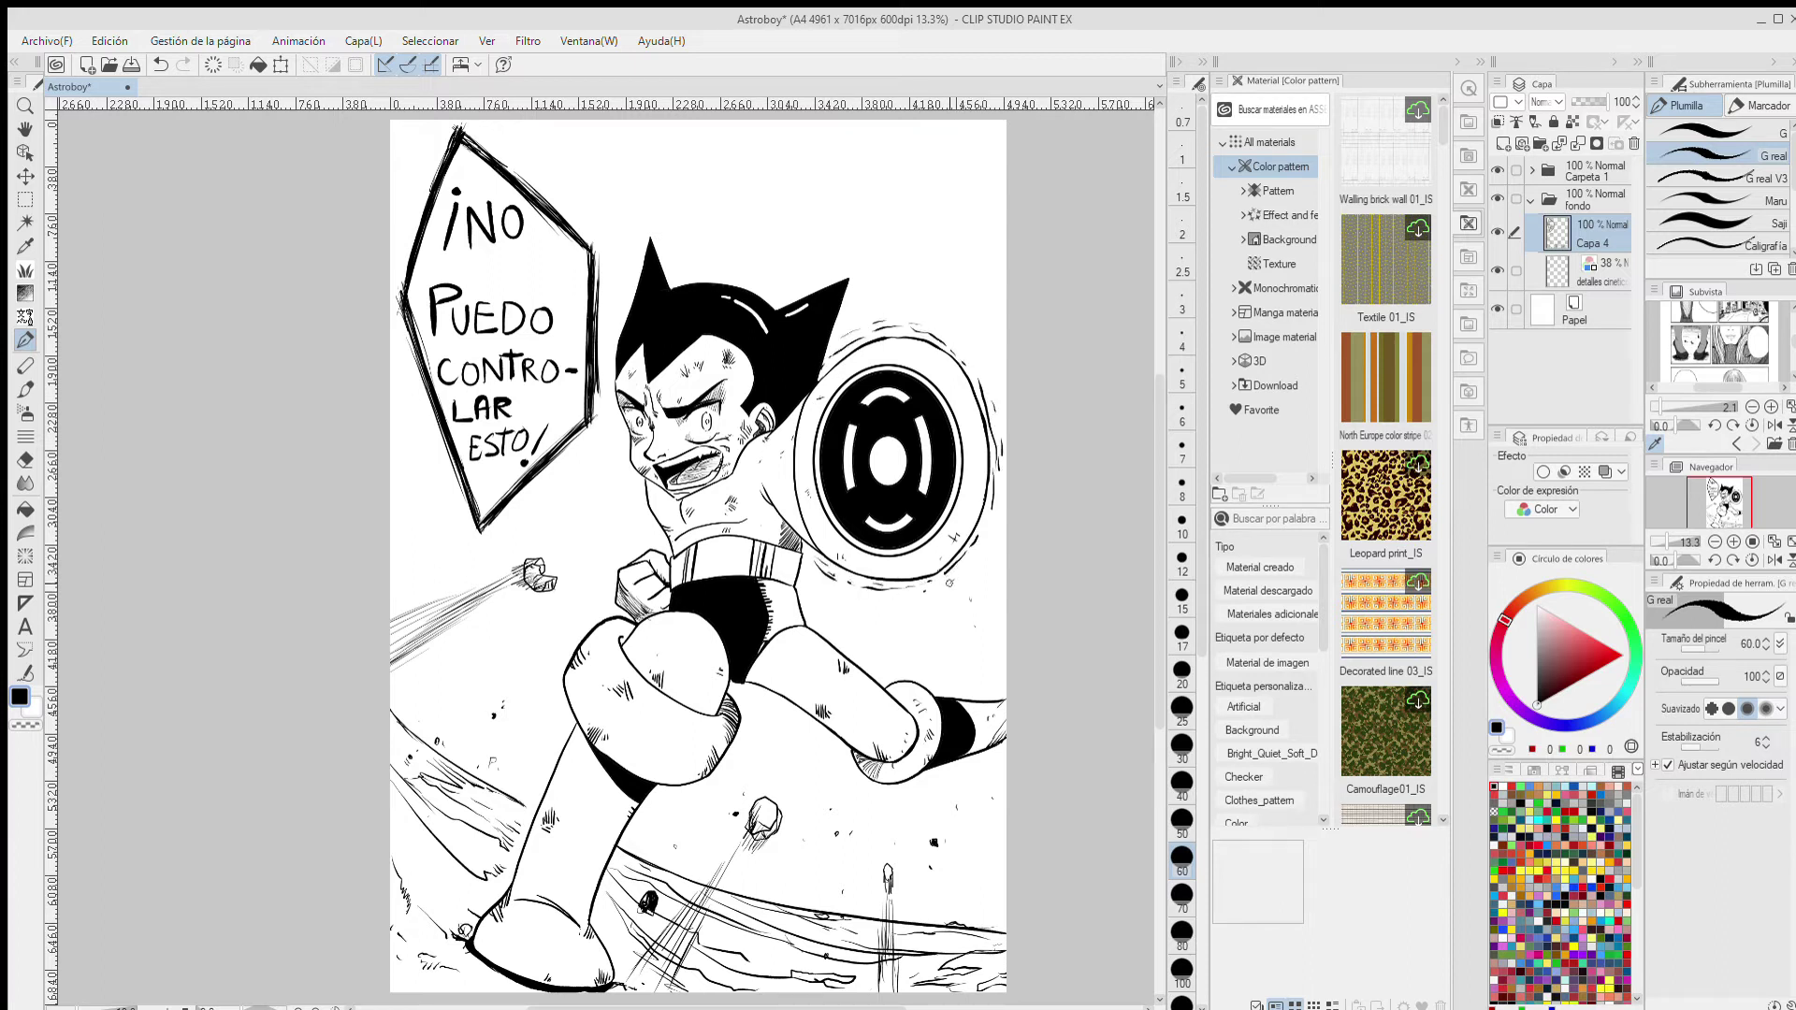
- Collapse the fondo folder and add a new raster layer between it and the Papel layer
left_click_drag(393, 843, 418, 832)
left_click_drag(976, 637, 882, 645)
left_click(1532, 200)
left_click(1596, 223)
key("ctrl+shift+n")
left_click_drag(442, 820, 406, 781)
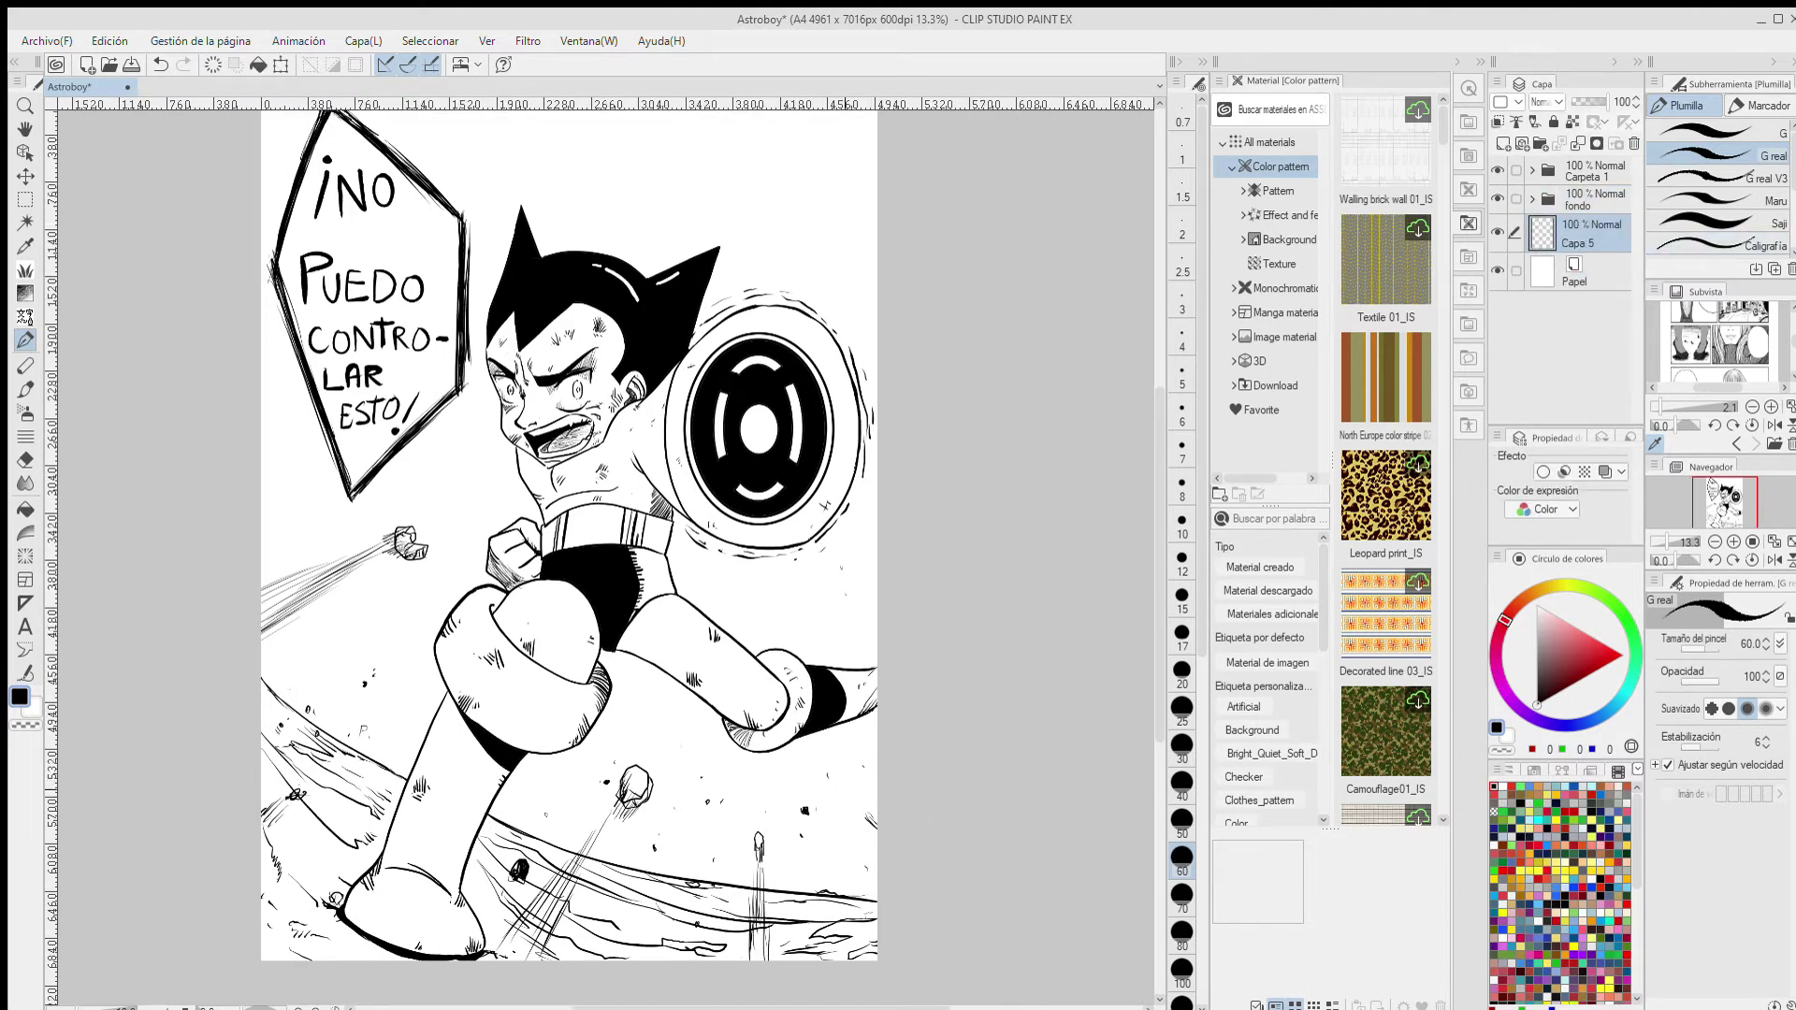
- Fill the background around the character with light green (178, 225, 147), using the fill that refers to other layers
left_click(25, 510)
left_click(1590, 637)
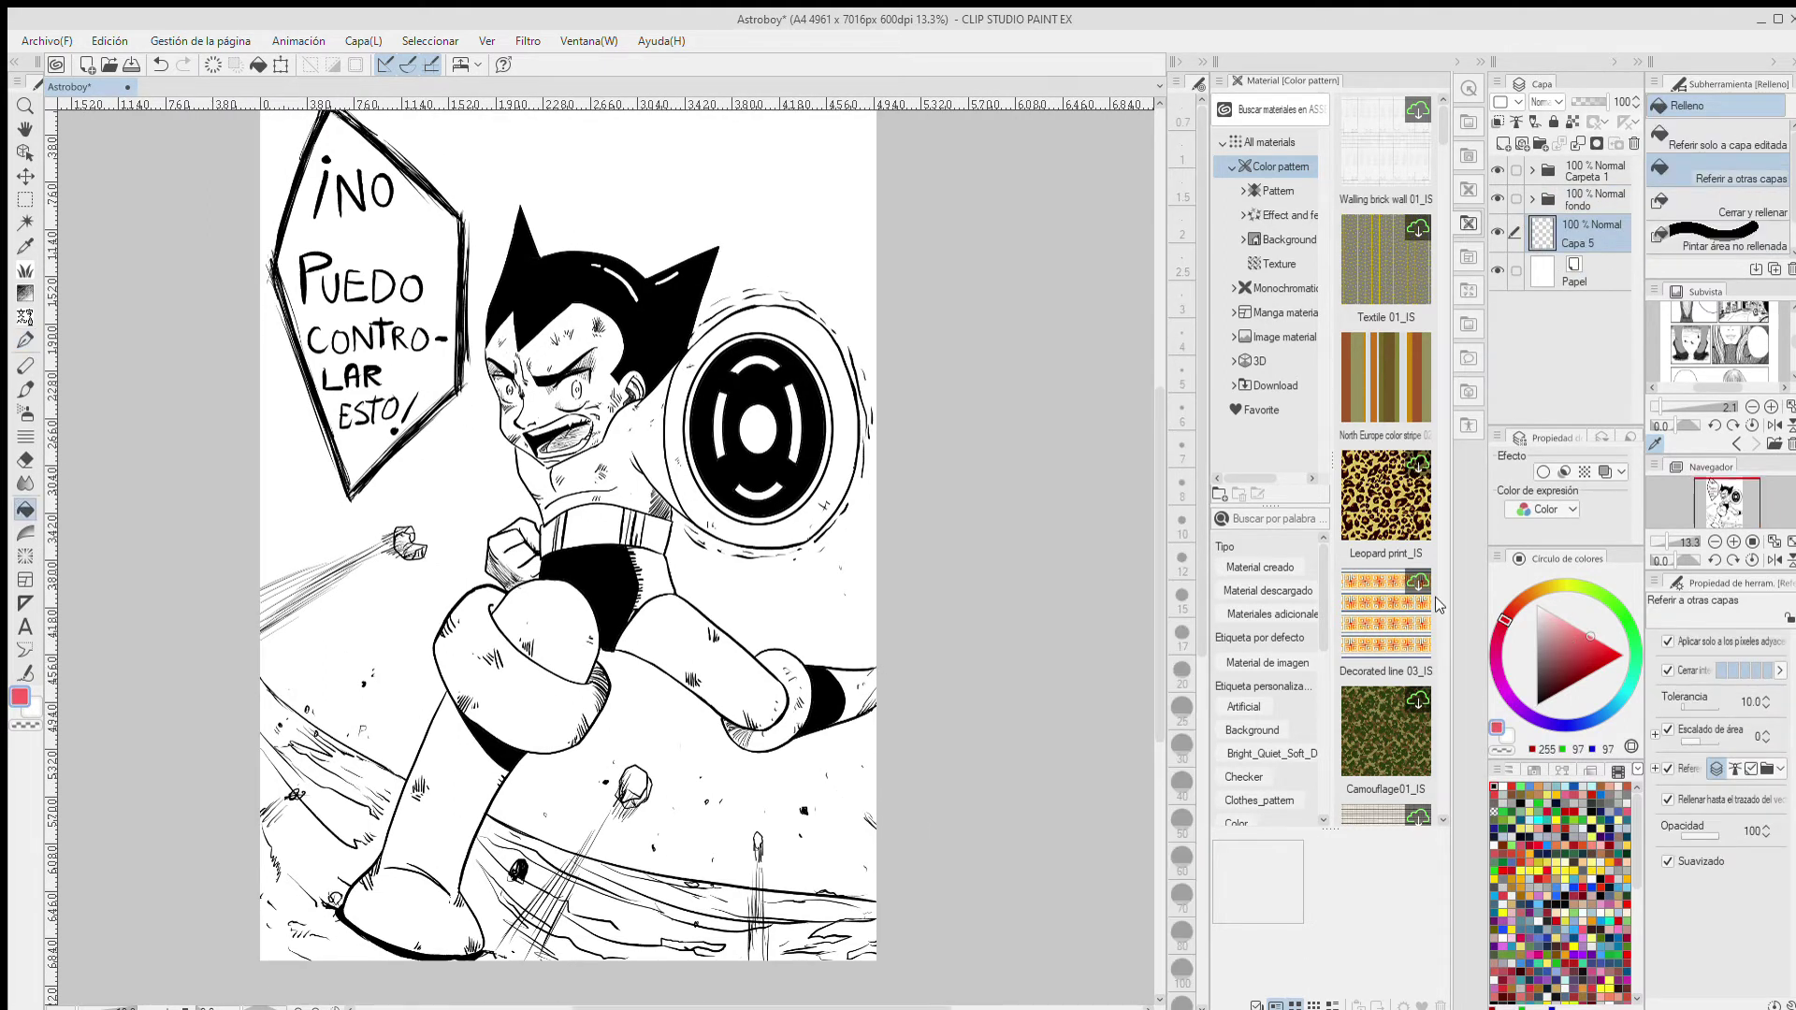
left_click(1606, 596)
left_click(1562, 633)
left_click(832, 767)
left_click(800, 606)
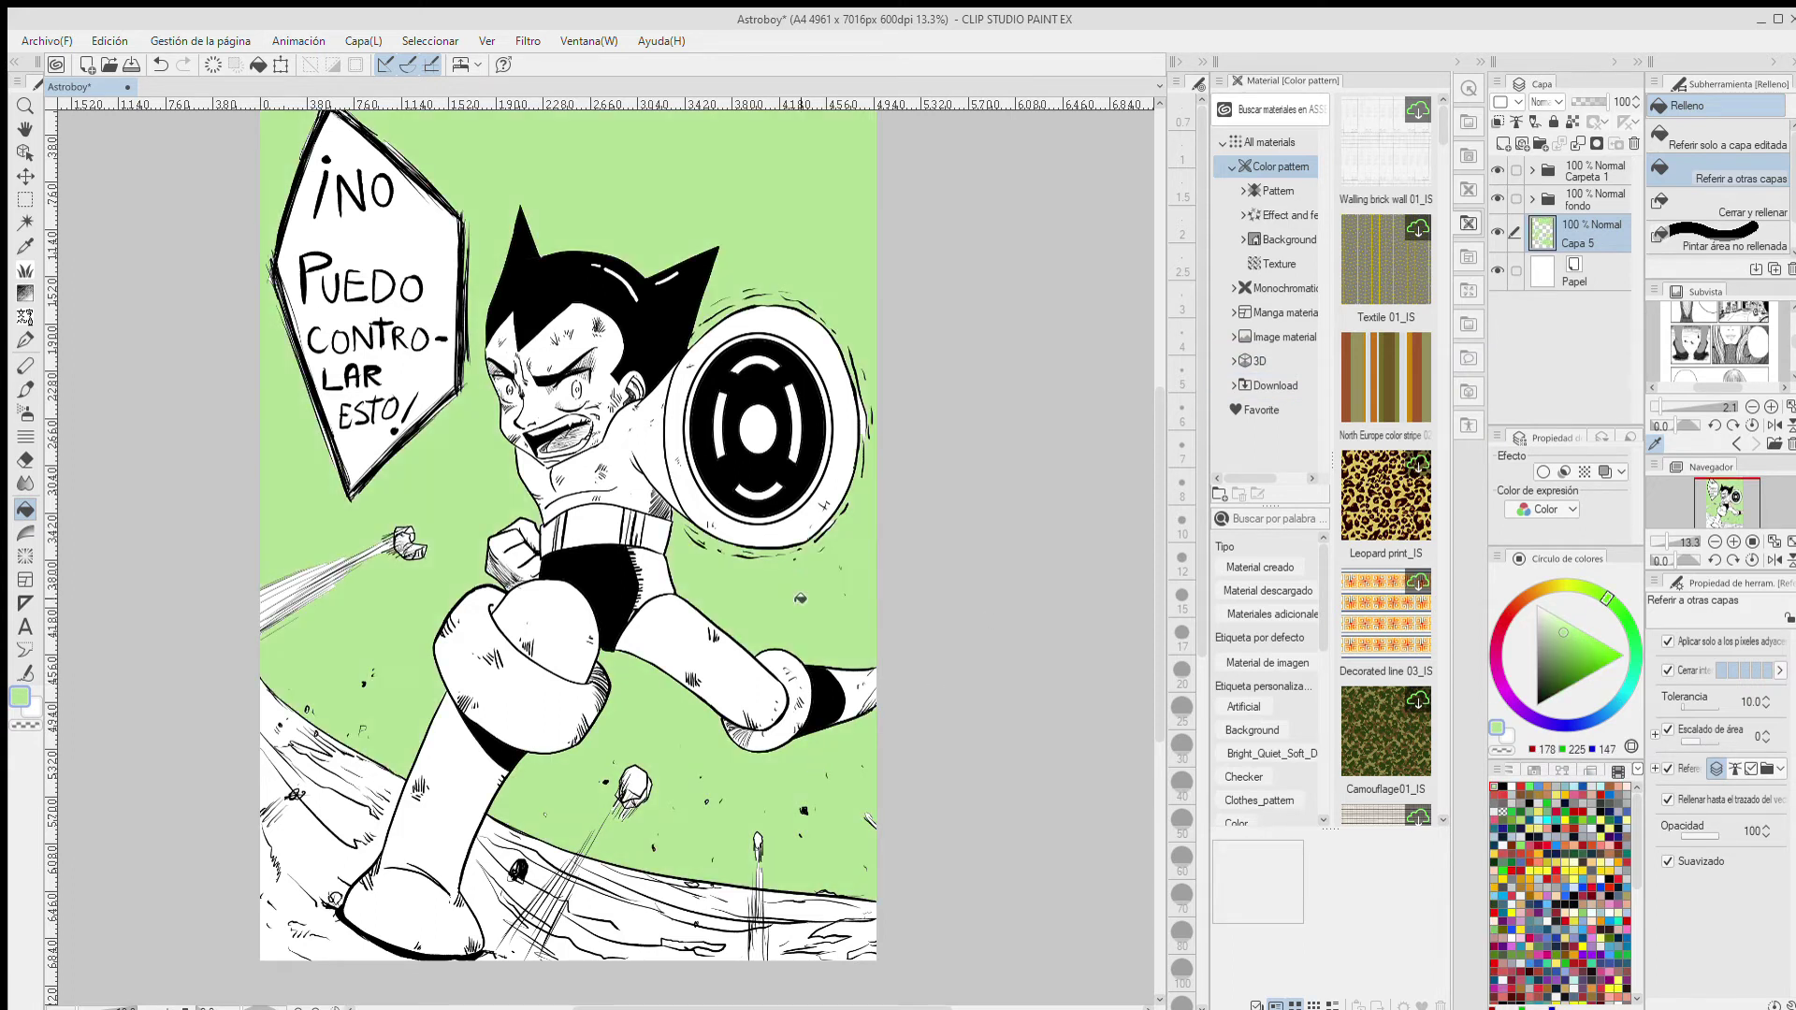
- Paint the unfilled gaps around the rock's speed lines and the speech balloon green with the size 70 Marcador
left_click_drag(768, 481, 814, 485)
key("p")
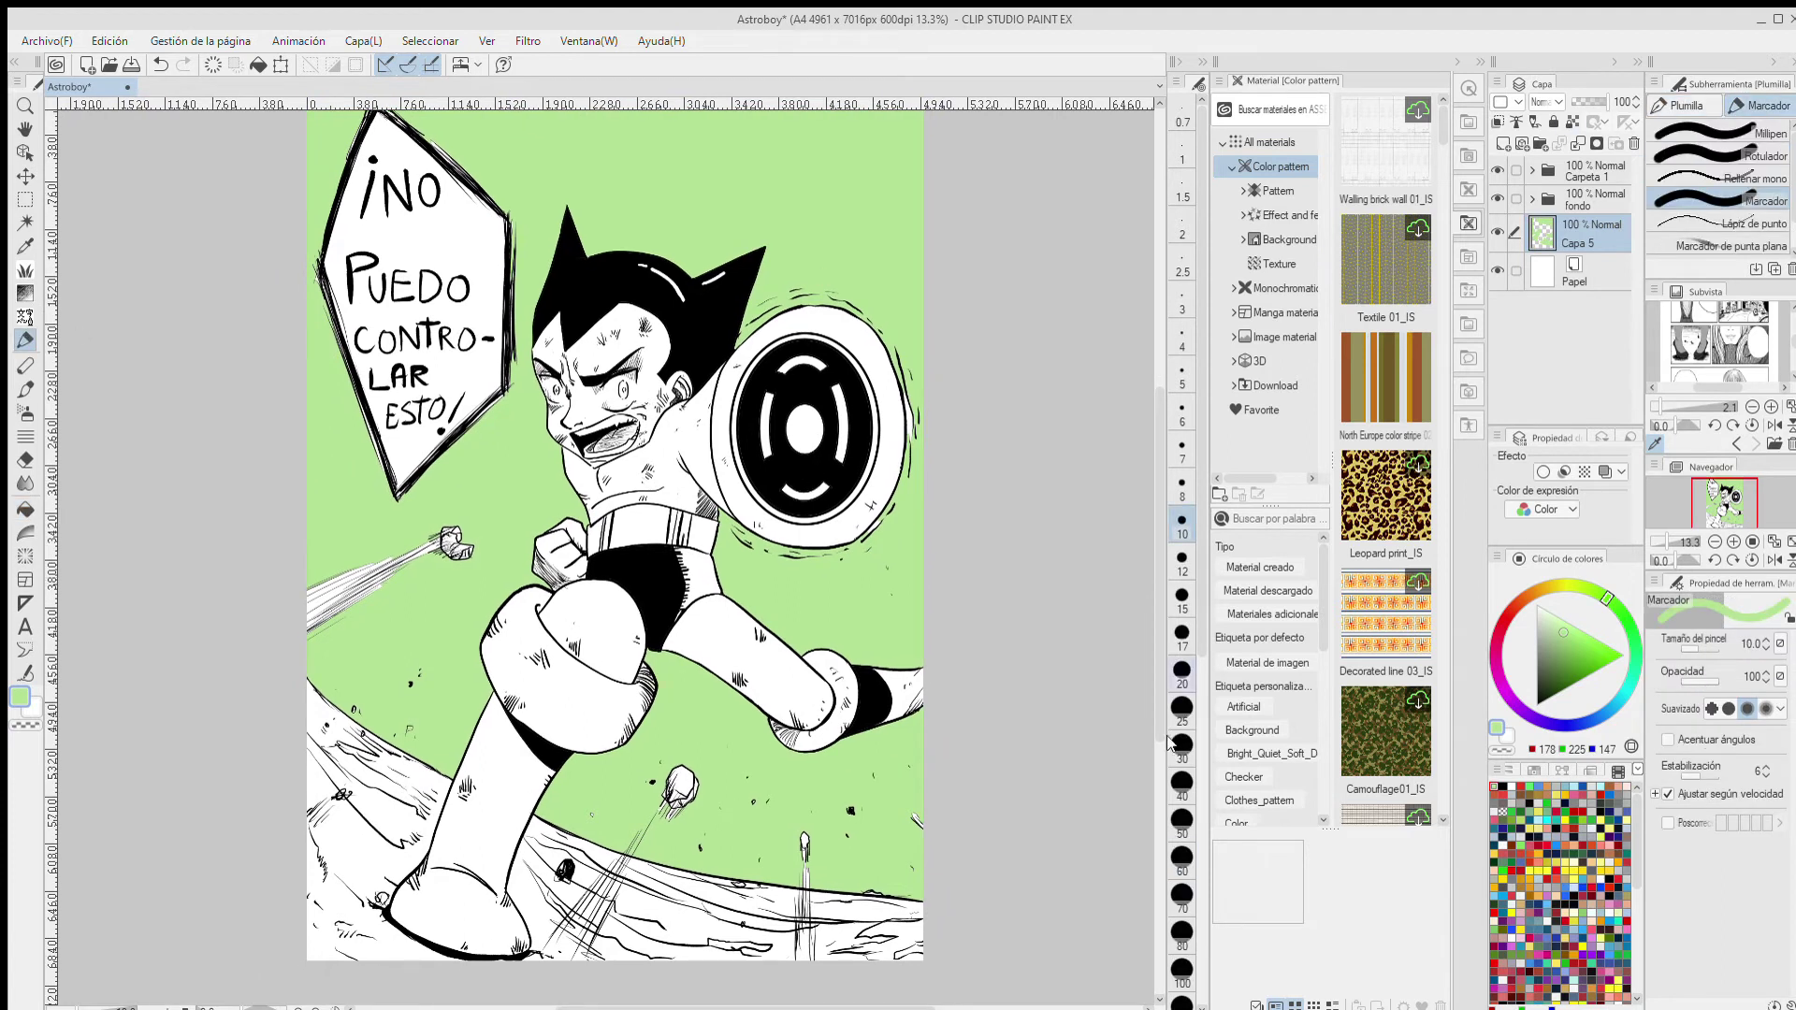
mouse_move(419, 543)
left_mouse_down()
mouse_move(341, 594)
mouse_move(367, 595)
left_mouse_up()
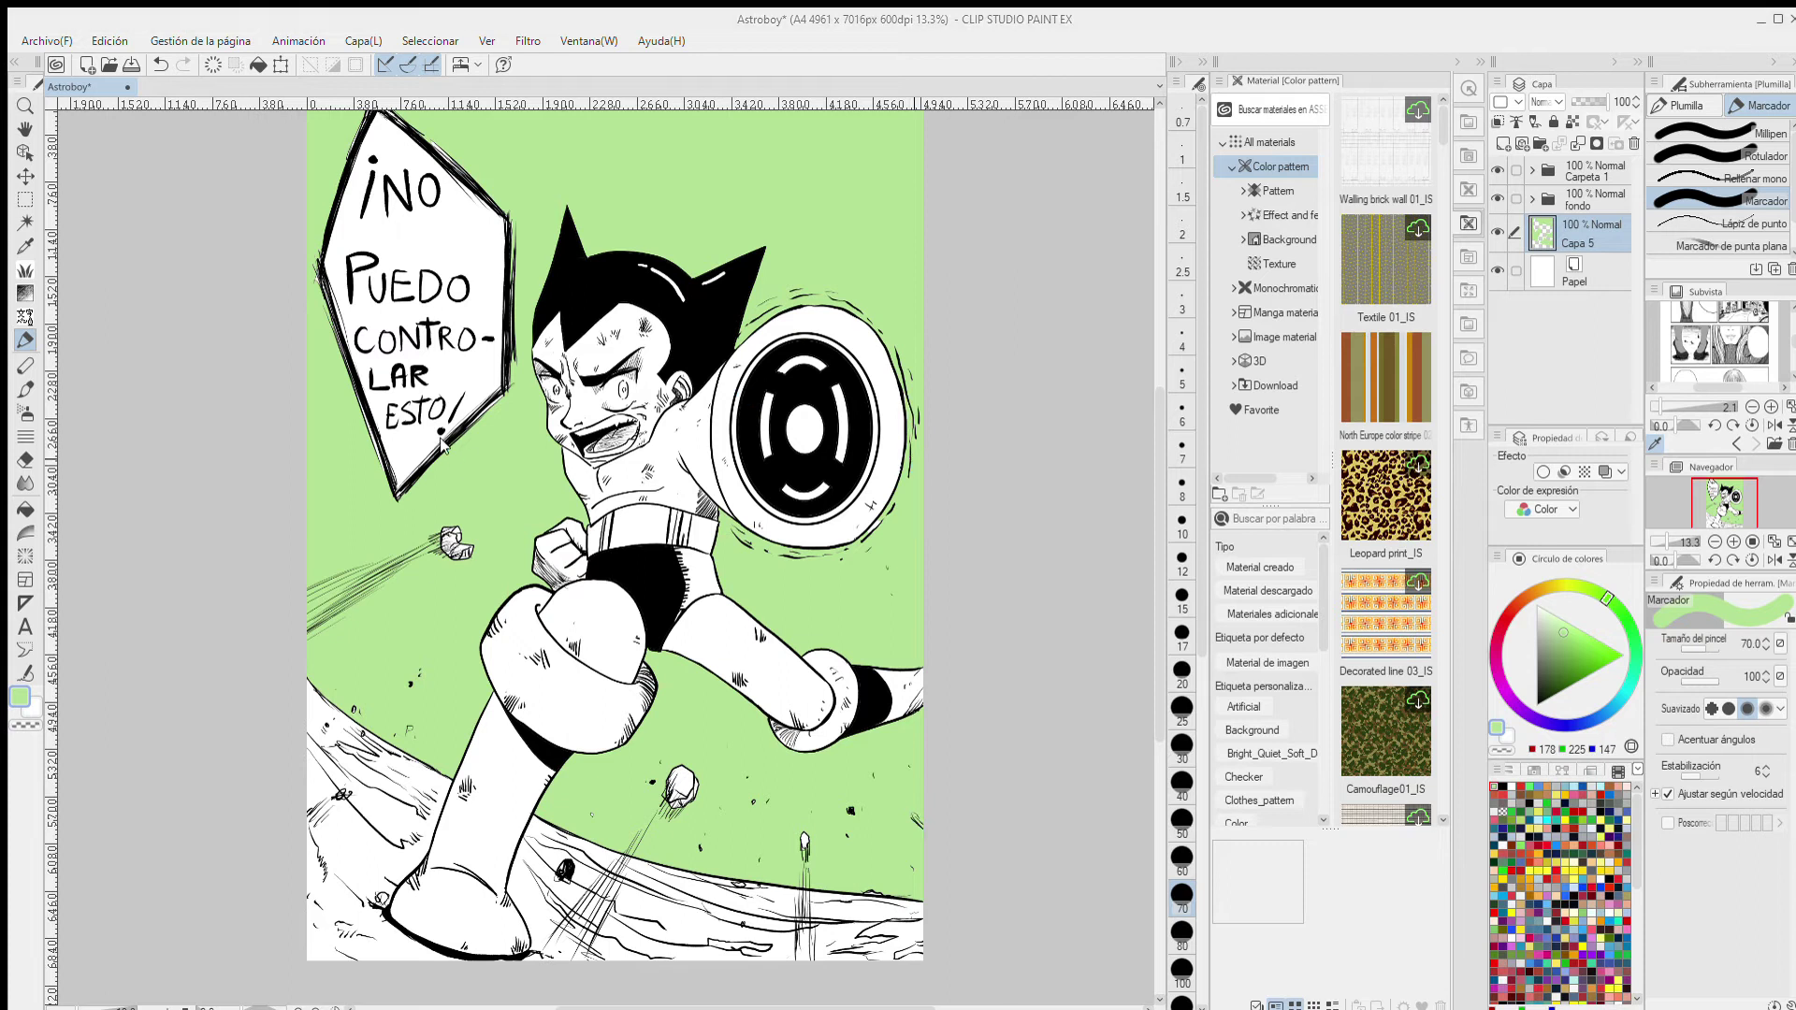
left_click_drag(509, 393, 360, 404)
left_click_drag(344, 234, 374, 356)
left_click_drag(412, 225, 540, 342)
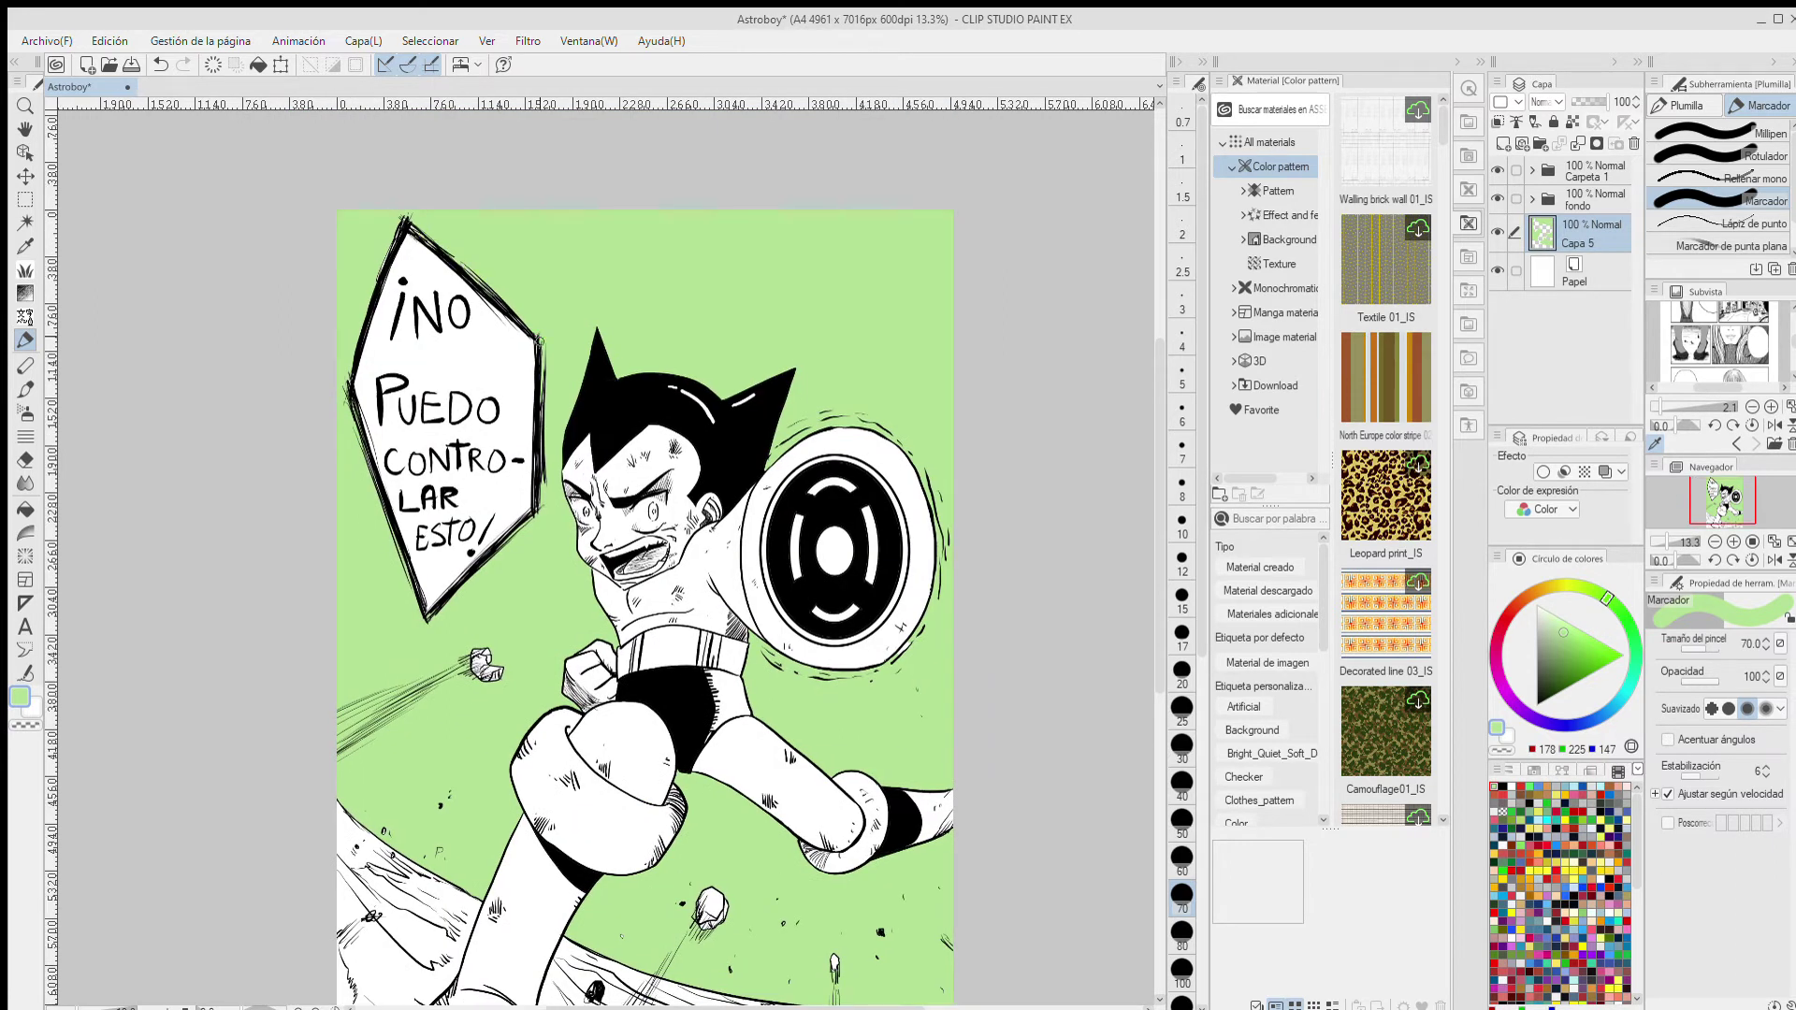
- Add black scattered saturated lines (Línea saturada dispersa) across the page, radiating from the centre of the arm disc
mouse_move(674, 619)
left_mouse_down()
mouse_move(647, 499)
mouse_move(663, 626)
left_mouse_up()
scroll(656, 617, "down", 6)
scroll(574, 550, "up", 3)
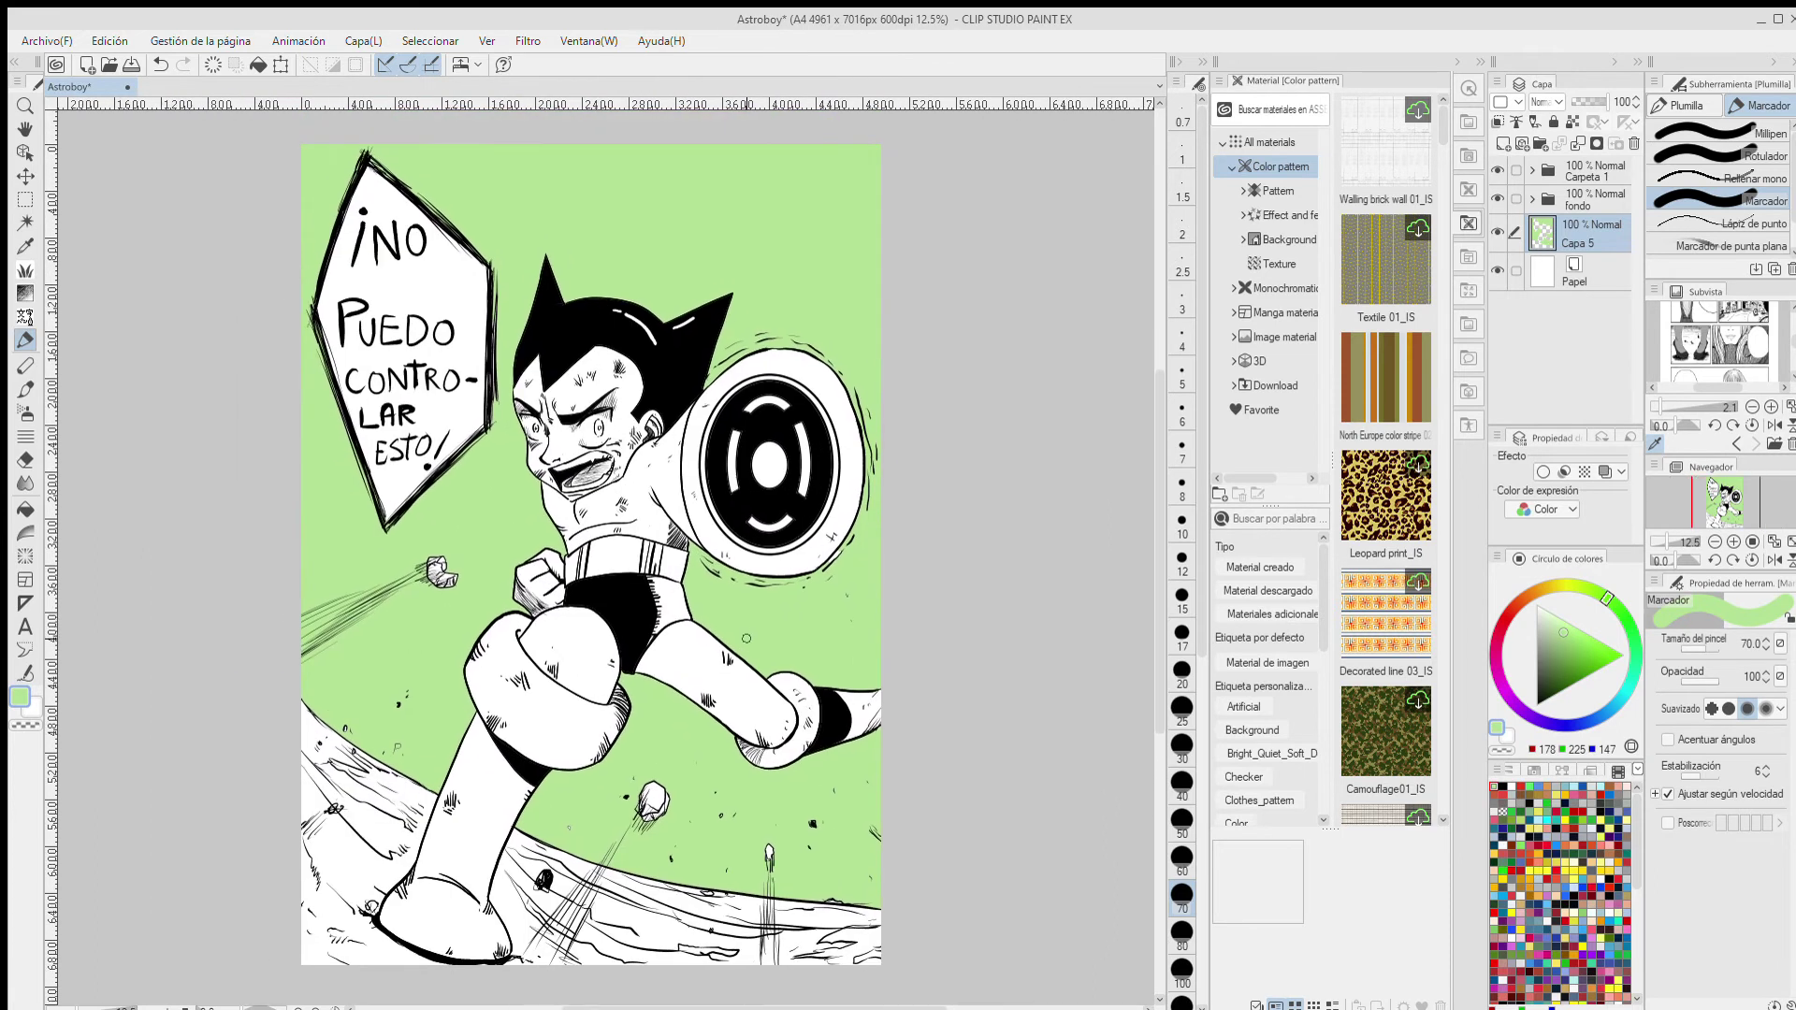
left_click(1540, 703)
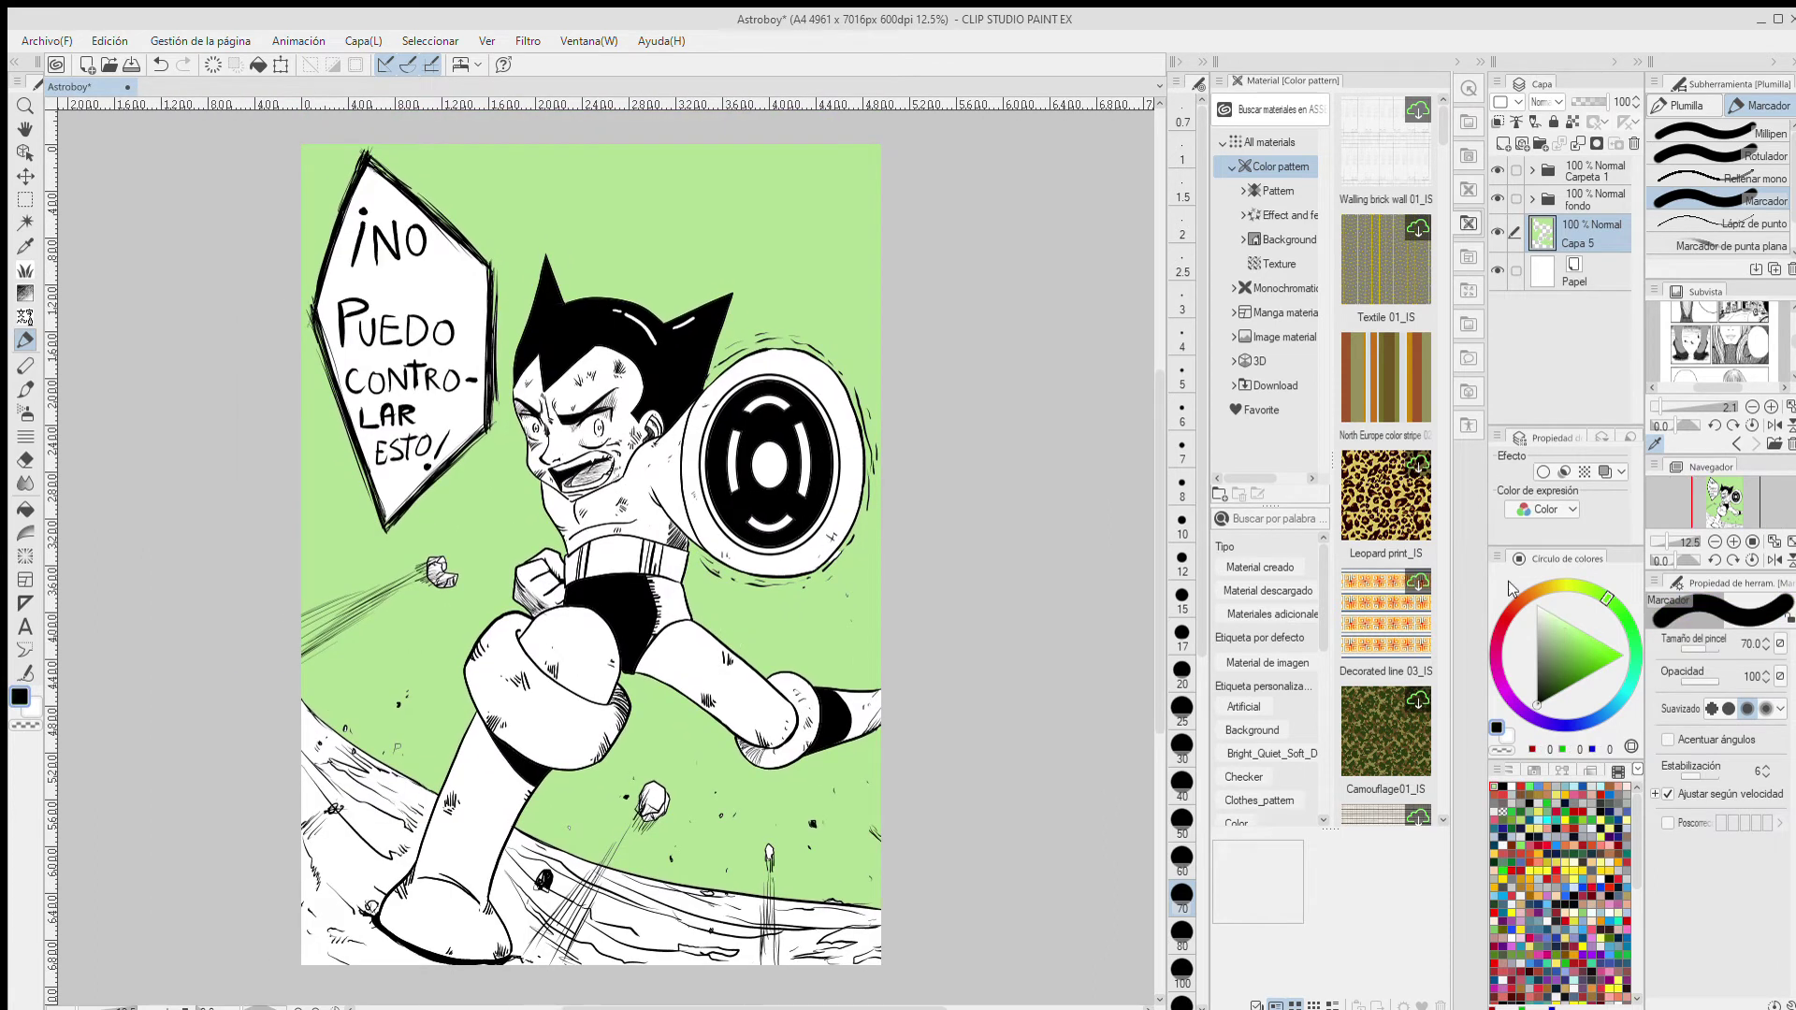
key("u")
left_click_drag(756, 440, 786, 489)
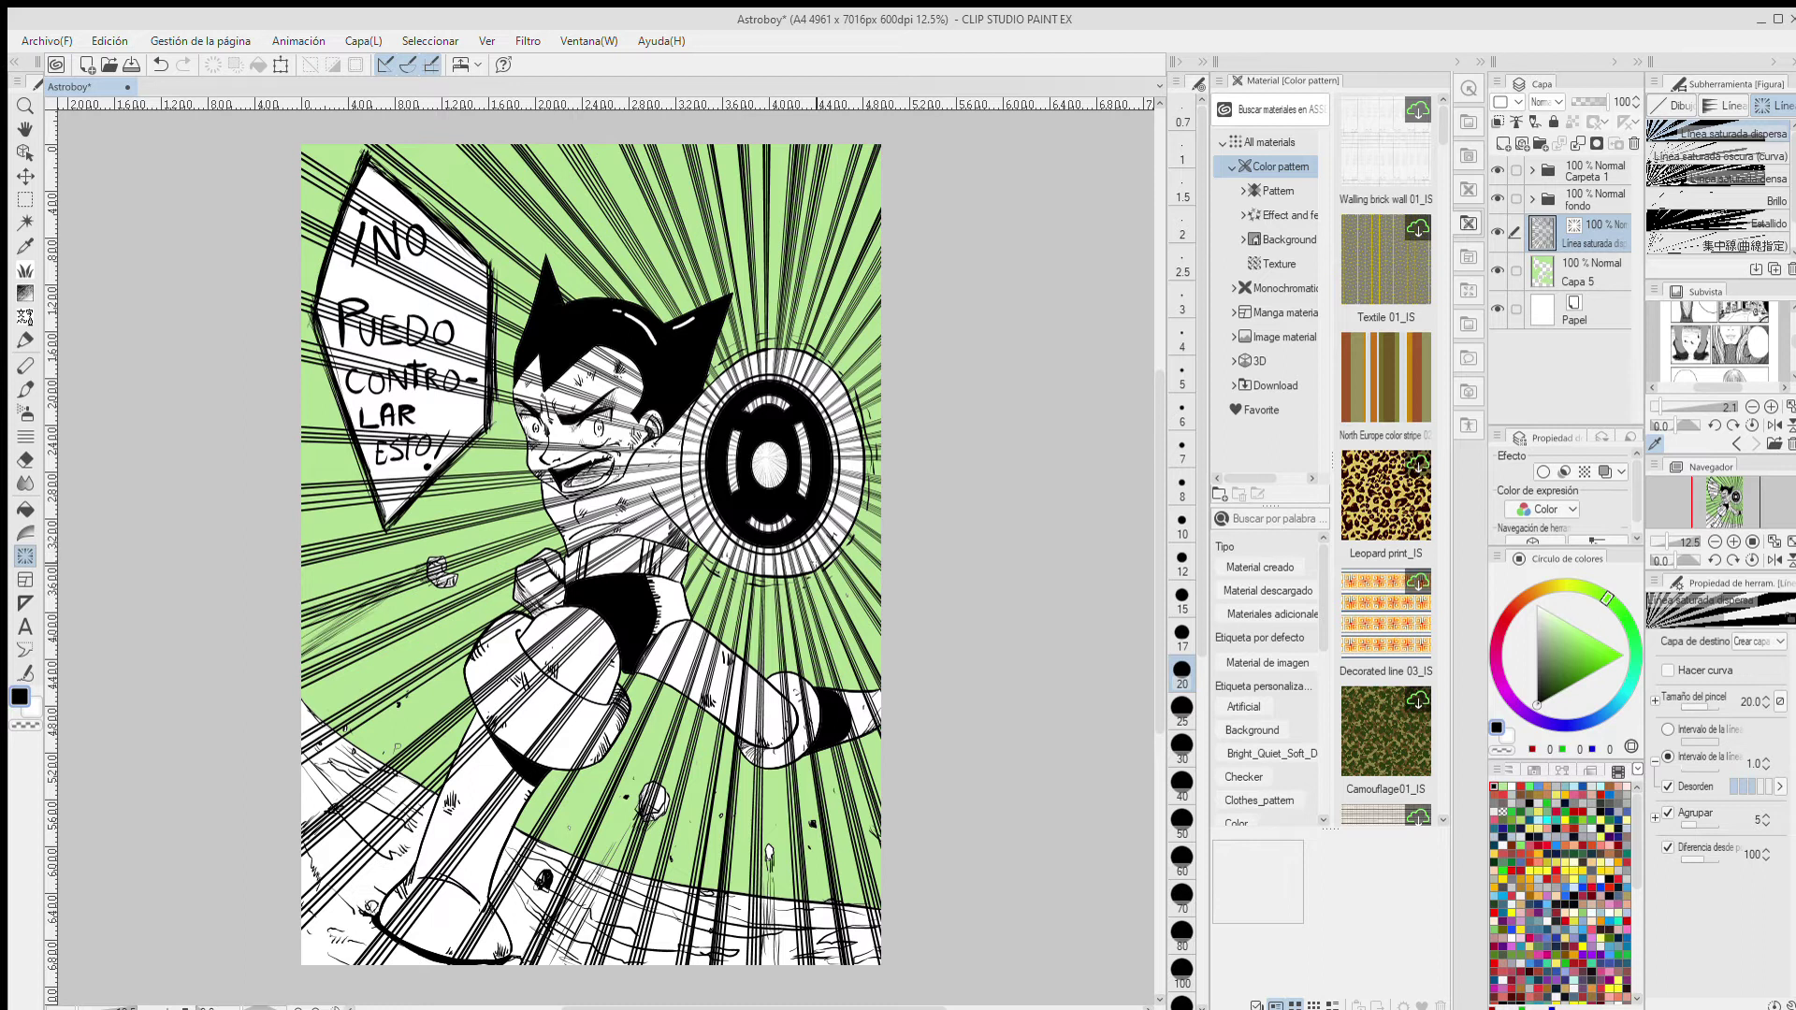
- Erase the radial lines over the front leg and the speech balloon with the Rugoso eraser at size 120
key("e")
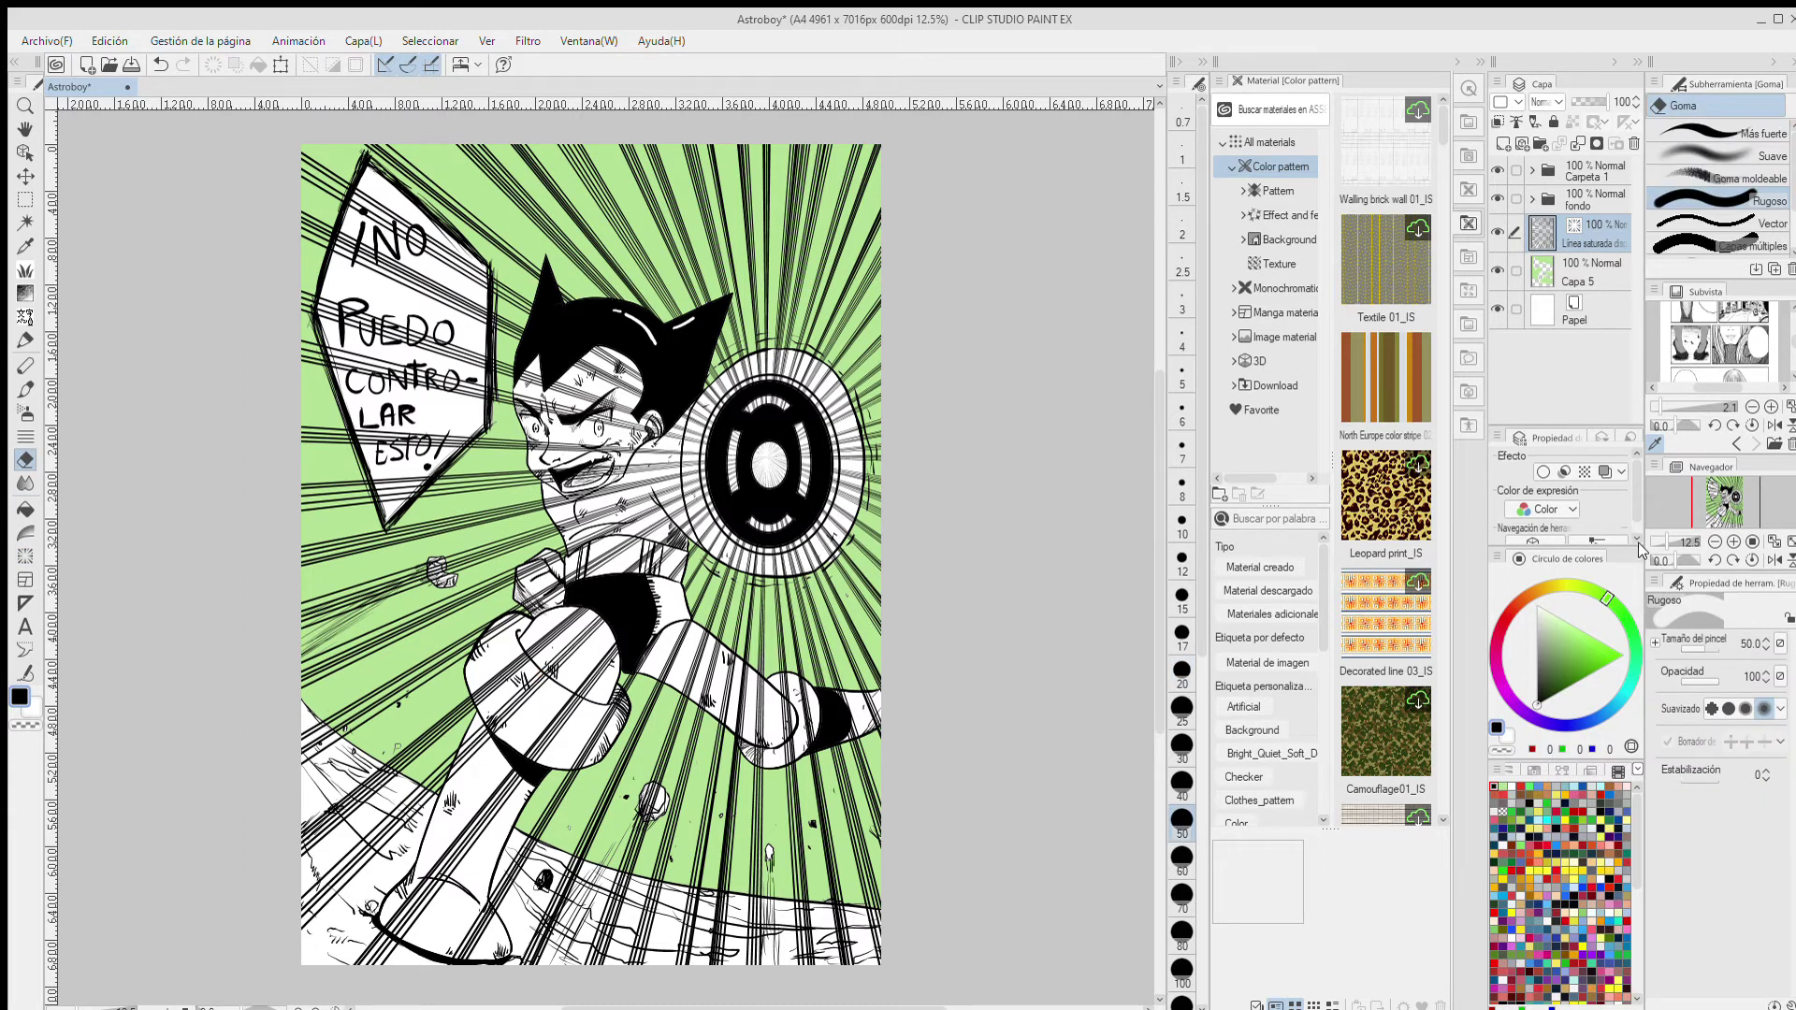
left_click(1182, 1002)
mouse_move(494, 698)
left_mouse_down()
mouse_move(570, 622)
mouse_move(589, 696)
mouse_move(408, 916)
left_mouse_up()
mouse_move(485, 390)
left_mouse_down()
mouse_move(412, 486)
mouse_move(342, 362)
mouse_move(374, 233)
mouse_move(477, 365)
mouse_move(458, 263)
mouse_move(430, 290)
mouse_move(447, 384)
mouse_move(379, 334)
left_mouse_up()
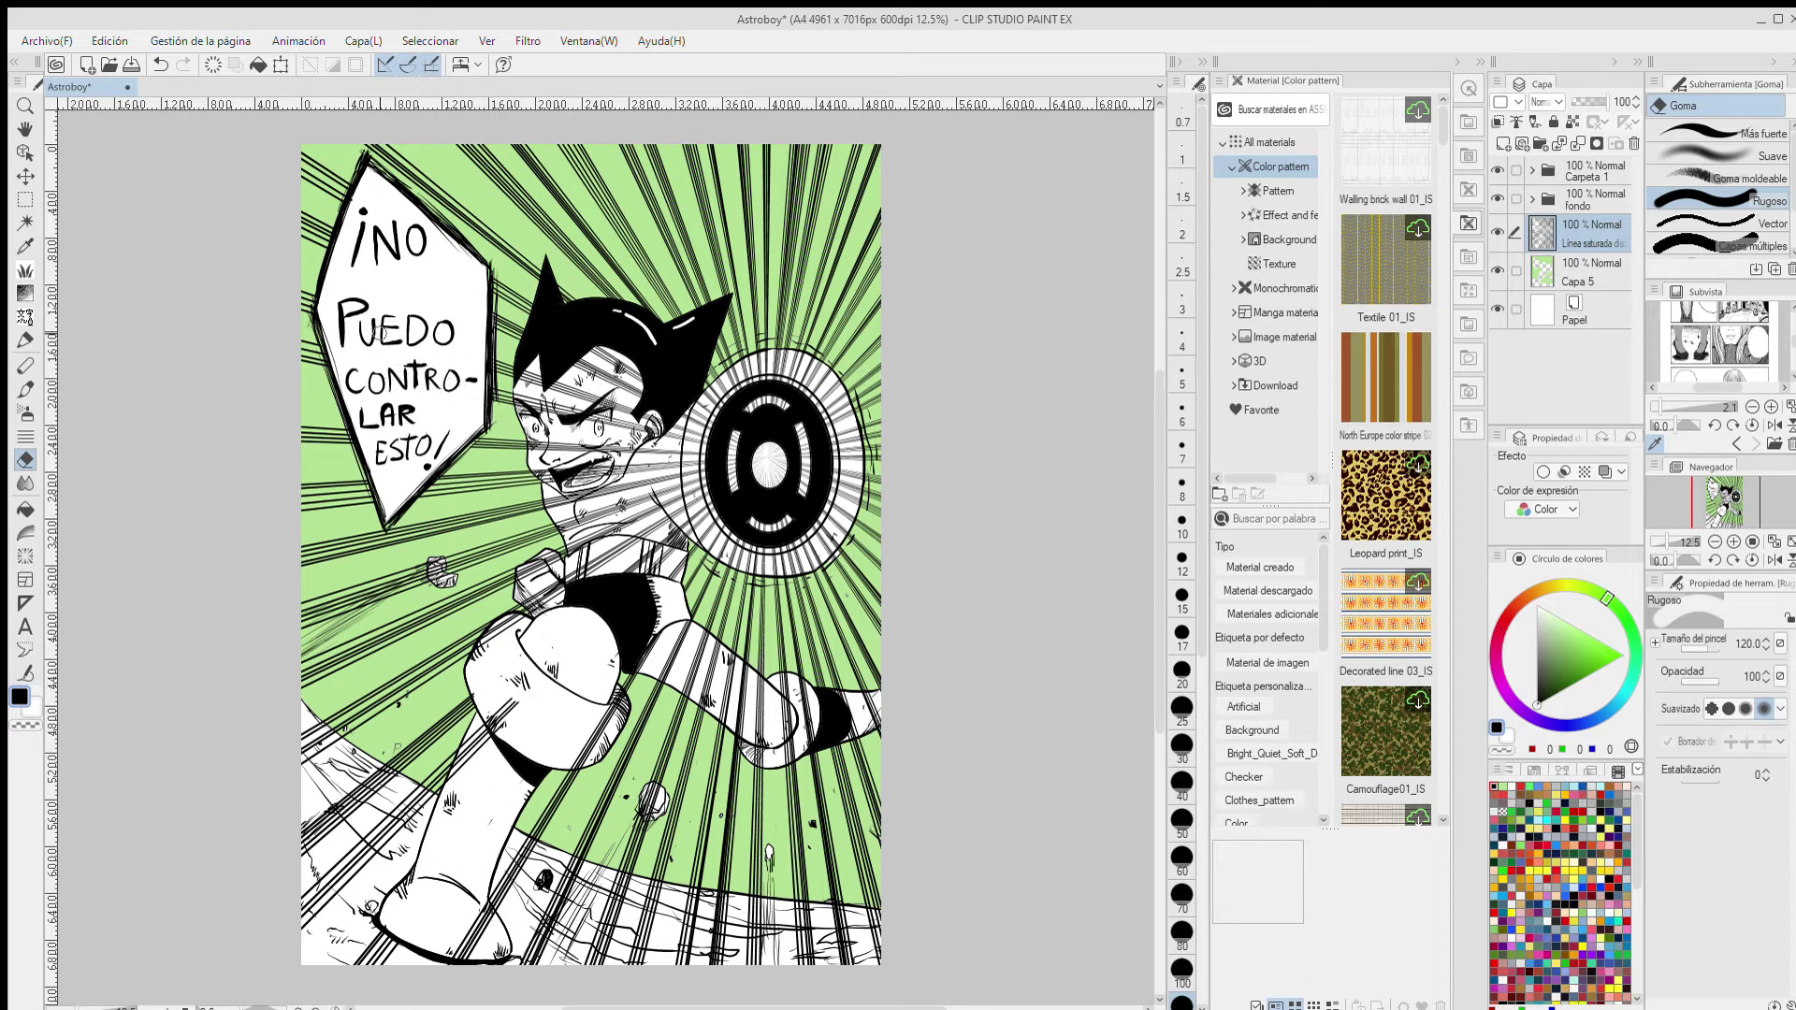
- Erase the radial lines covering the rear thigh, face, fist, torso and upper arm
mouse_move(676, 653)
left_mouse_down()
mouse_move(749, 720)
mouse_move(780, 718)
mouse_move(744, 730)
left_mouse_up()
left_click_drag(623, 424, 576, 468)
mouse_move(606, 384)
left_mouse_down()
mouse_move(535, 446)
mouse_move(524, 402)
mouse_move(598, 515)
mouse_move(576, 573)
mouse_move(538, 578)
left_mouse_up()
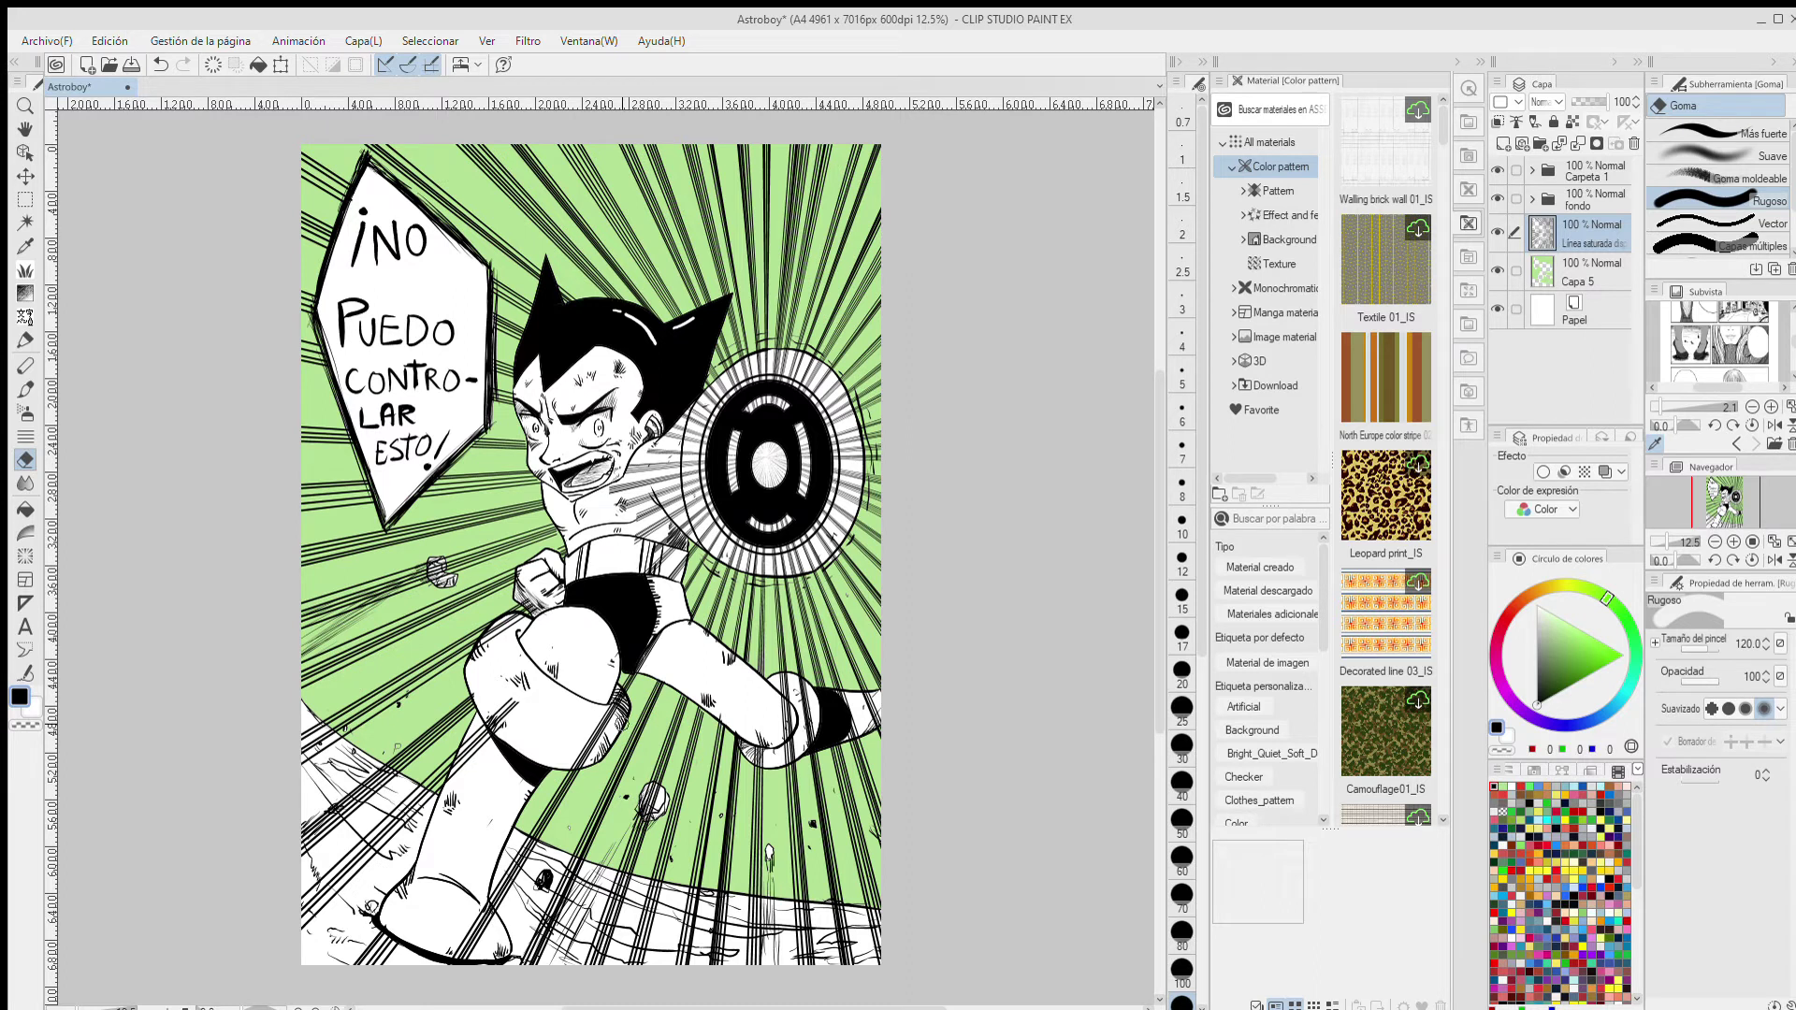
left_click_drag(620, 482, 676, 547)
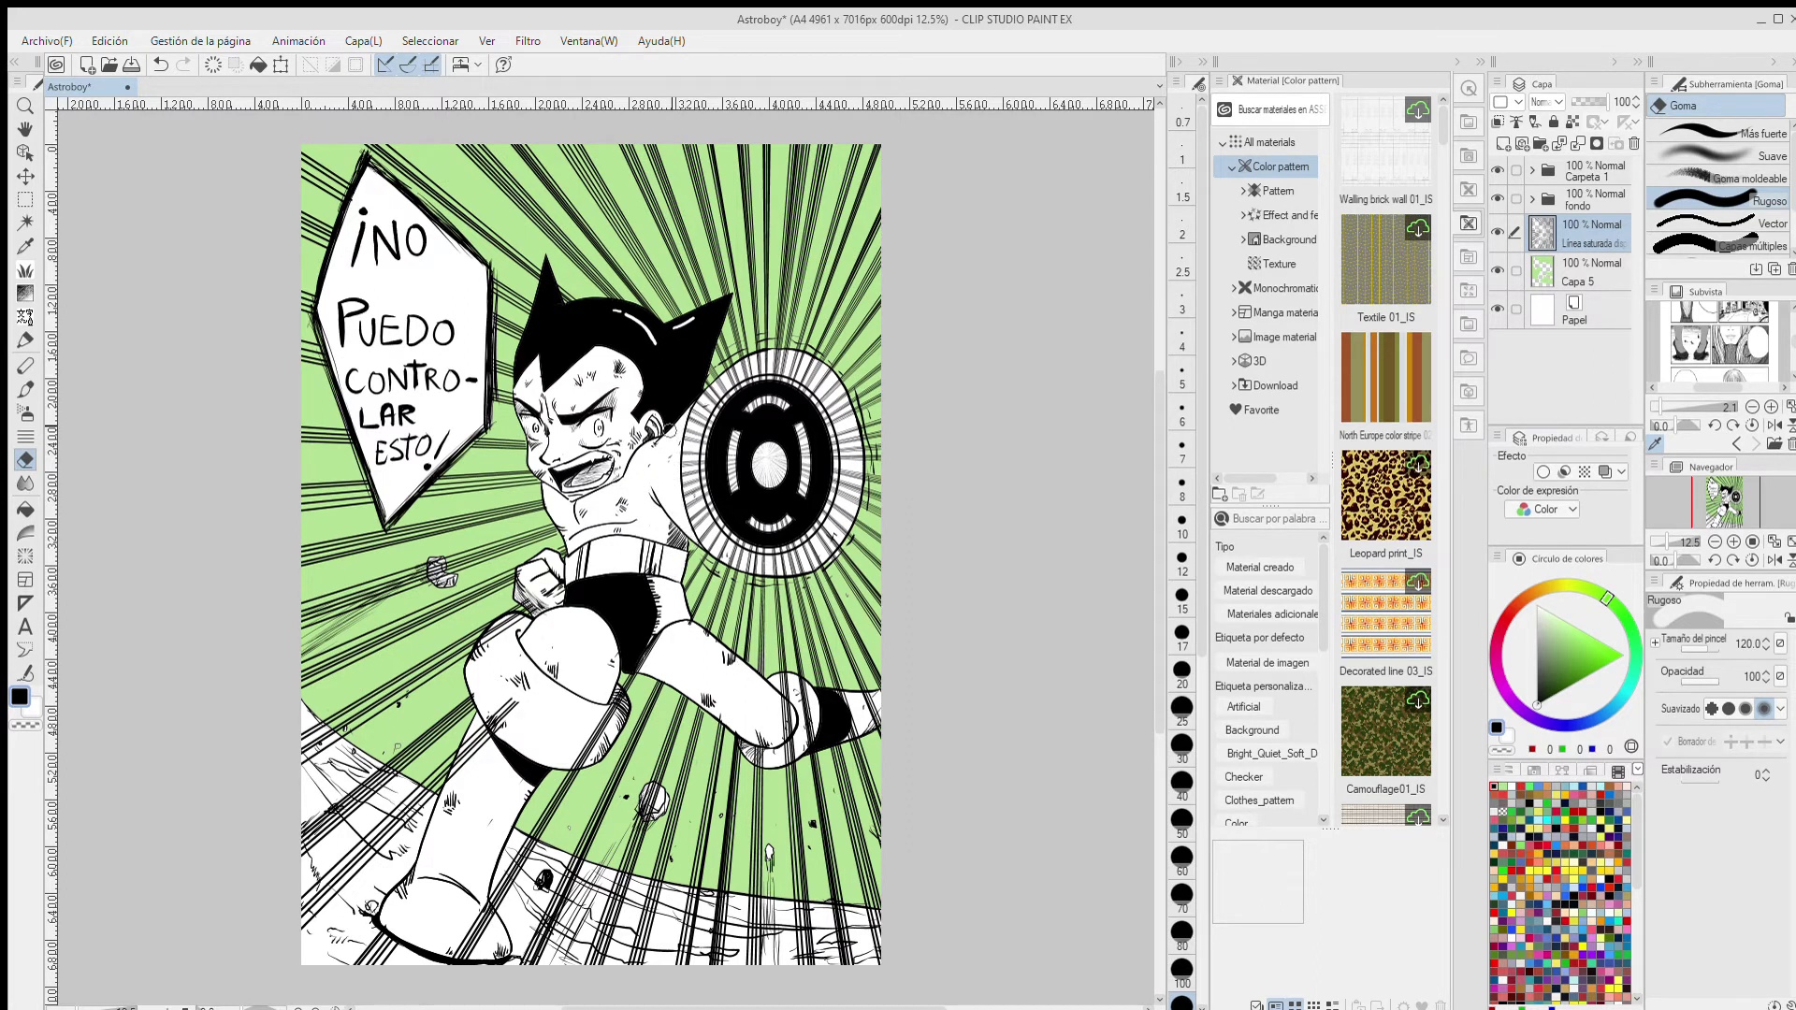
scroll(661, 502, "down", 1)
left_click_drag(739, 472, 668, 552)
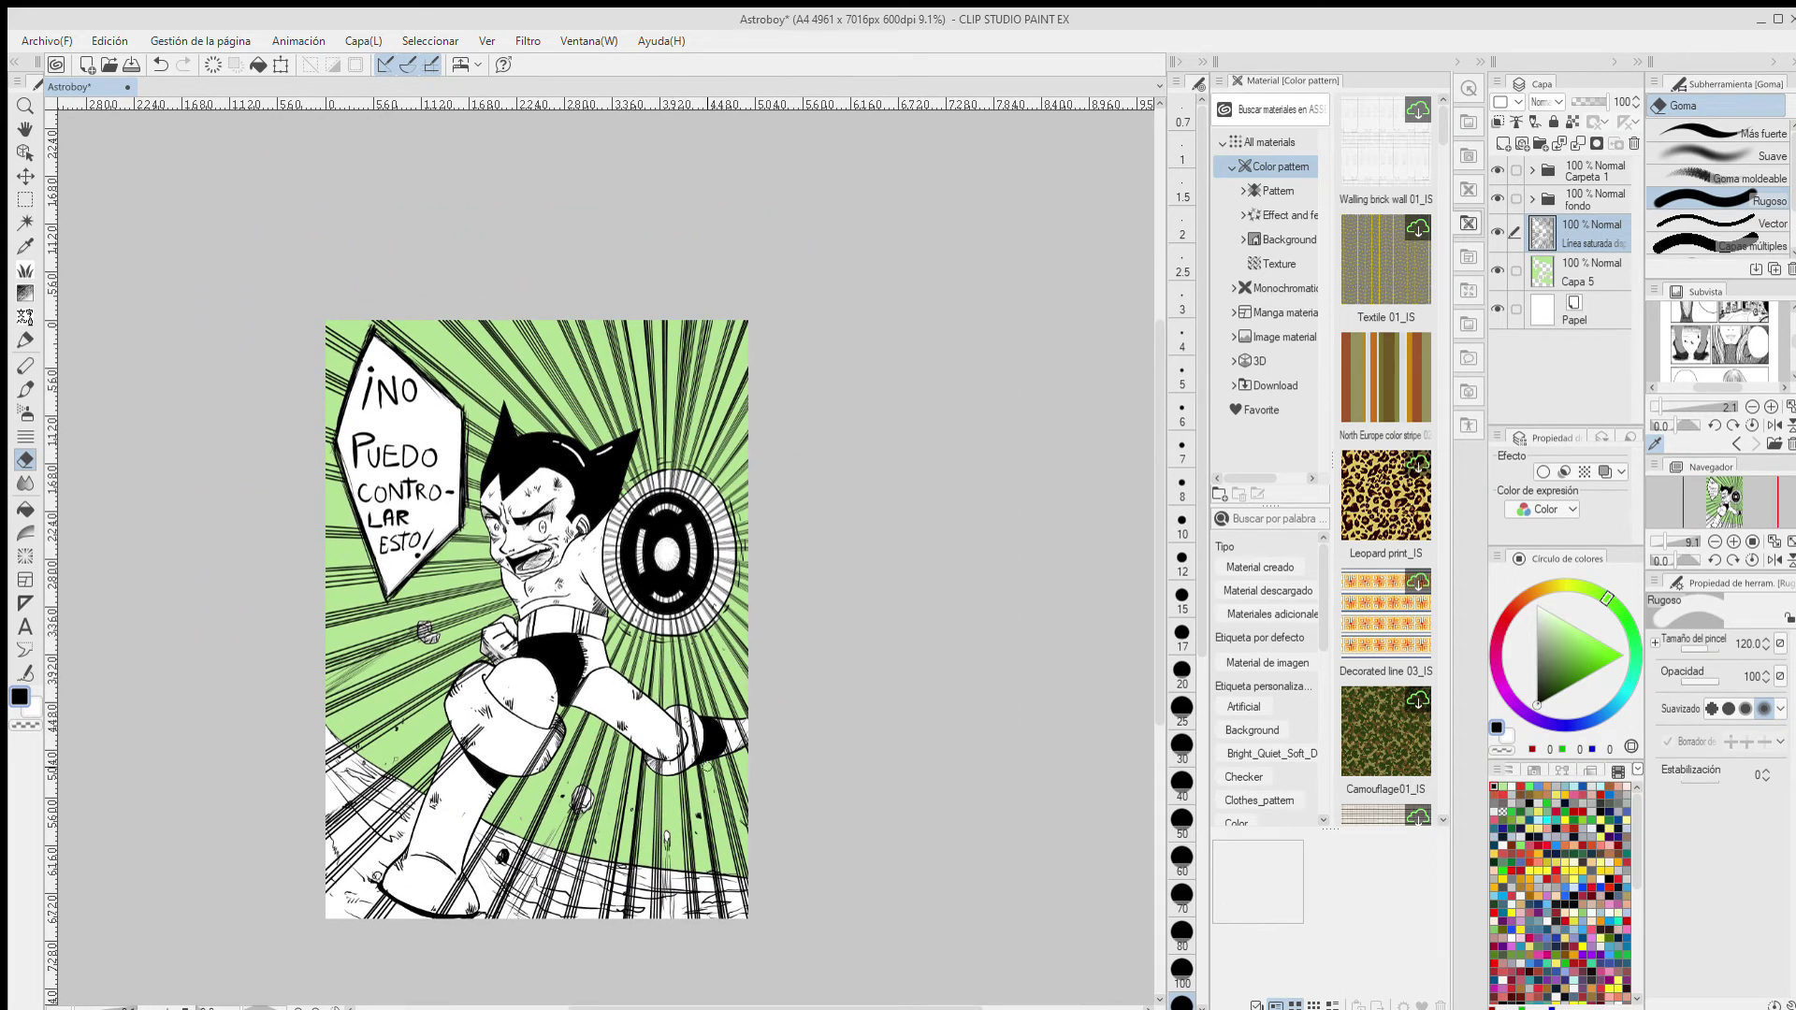
- Erase the remaining radial lines over the rear boot, front boot and raised knee
mouse_move(711, 775)
left_mouse_down()
mouse_move(673, 762)
mouse_move(697, 721)
mouse_move(744, 723)
left_mouse_up()
left_click_drag(560, 734, 524, 772)
left_click_drag(462, 875, 442, 904)
left_click_drag(478, 737, 436, 779)
left_click_drag(458, 692, 513, 646)
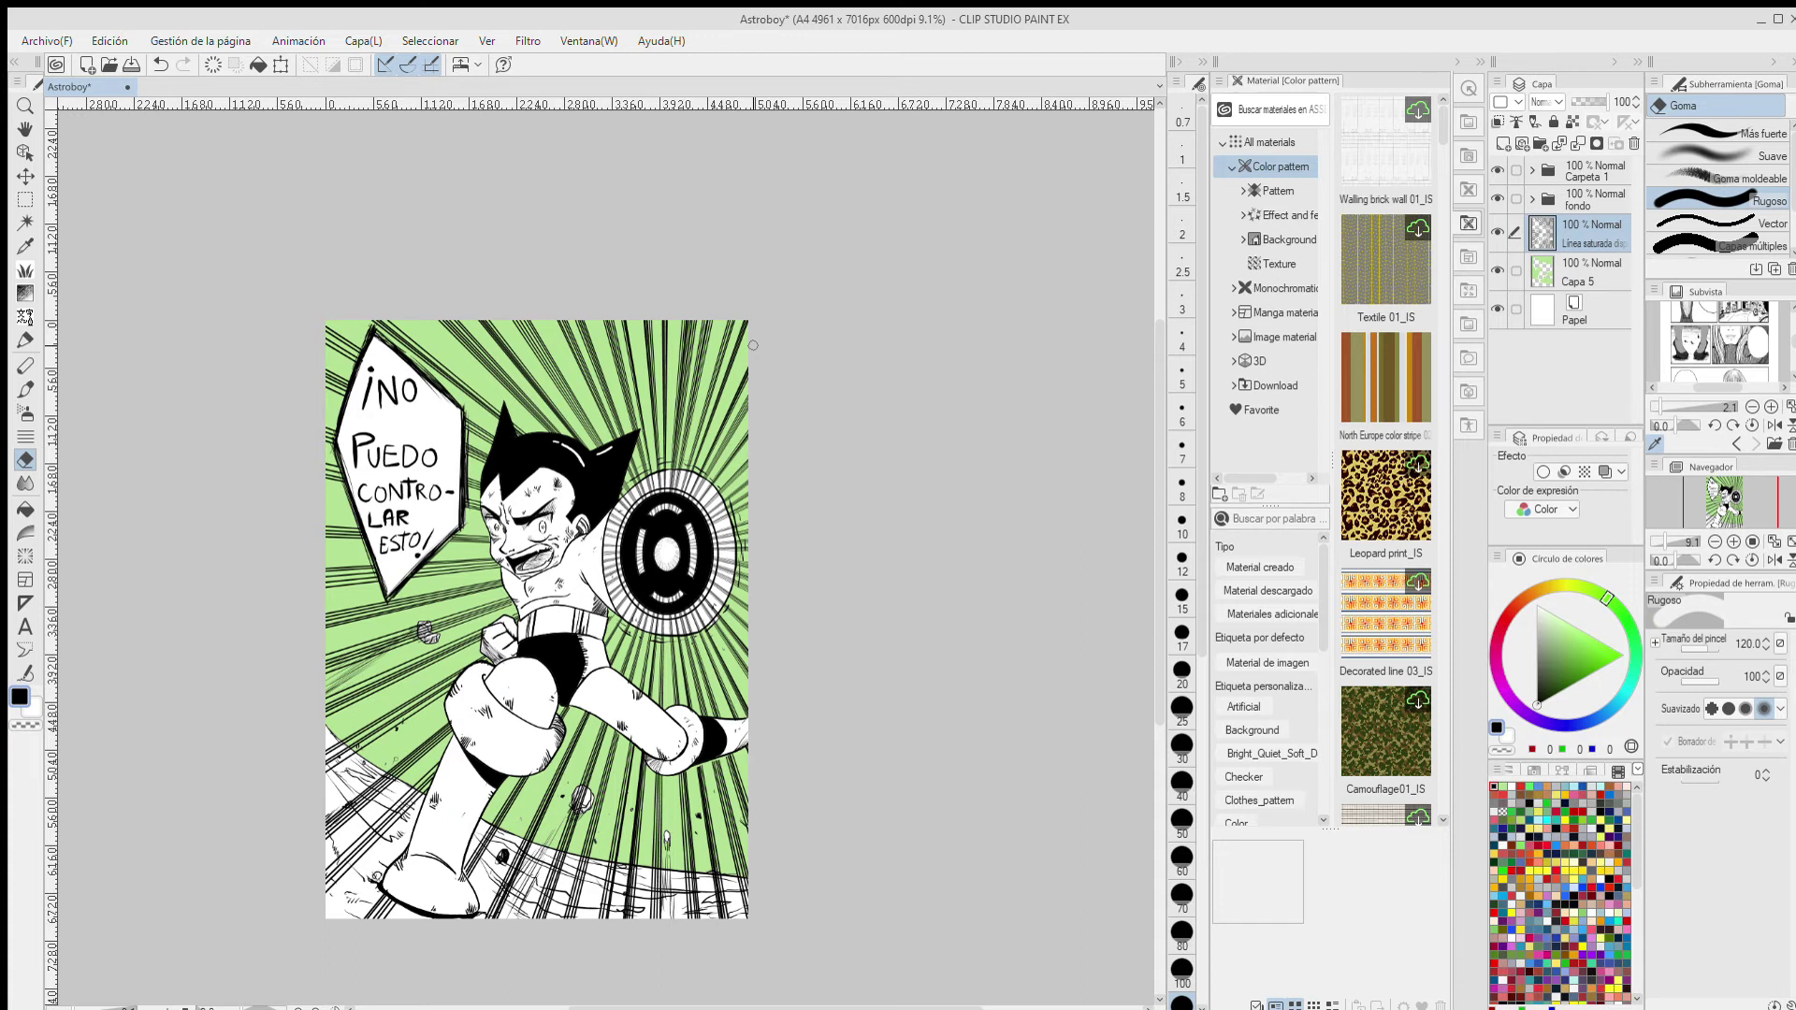
- Lasso around the arm disc, clear all radial lines outside it, and deselect
mouse_move(626, 664)
left_mouse_down()
mouse_move(629, 636)
mouse_move(739, 580)
mouse_move(688, 463)
mouse_move(622, 482)
left_mouse_up()
left_click(25, 199)
left_click(1744, 179)
mouse_move(626, 640)
left_mouse_down()
mouse_move(678, 644)
mouse_move(262, 865)
mouse_move(688, 461)
mouse_move(632, 641)
left_mouse_up()
left_click(505, 946)
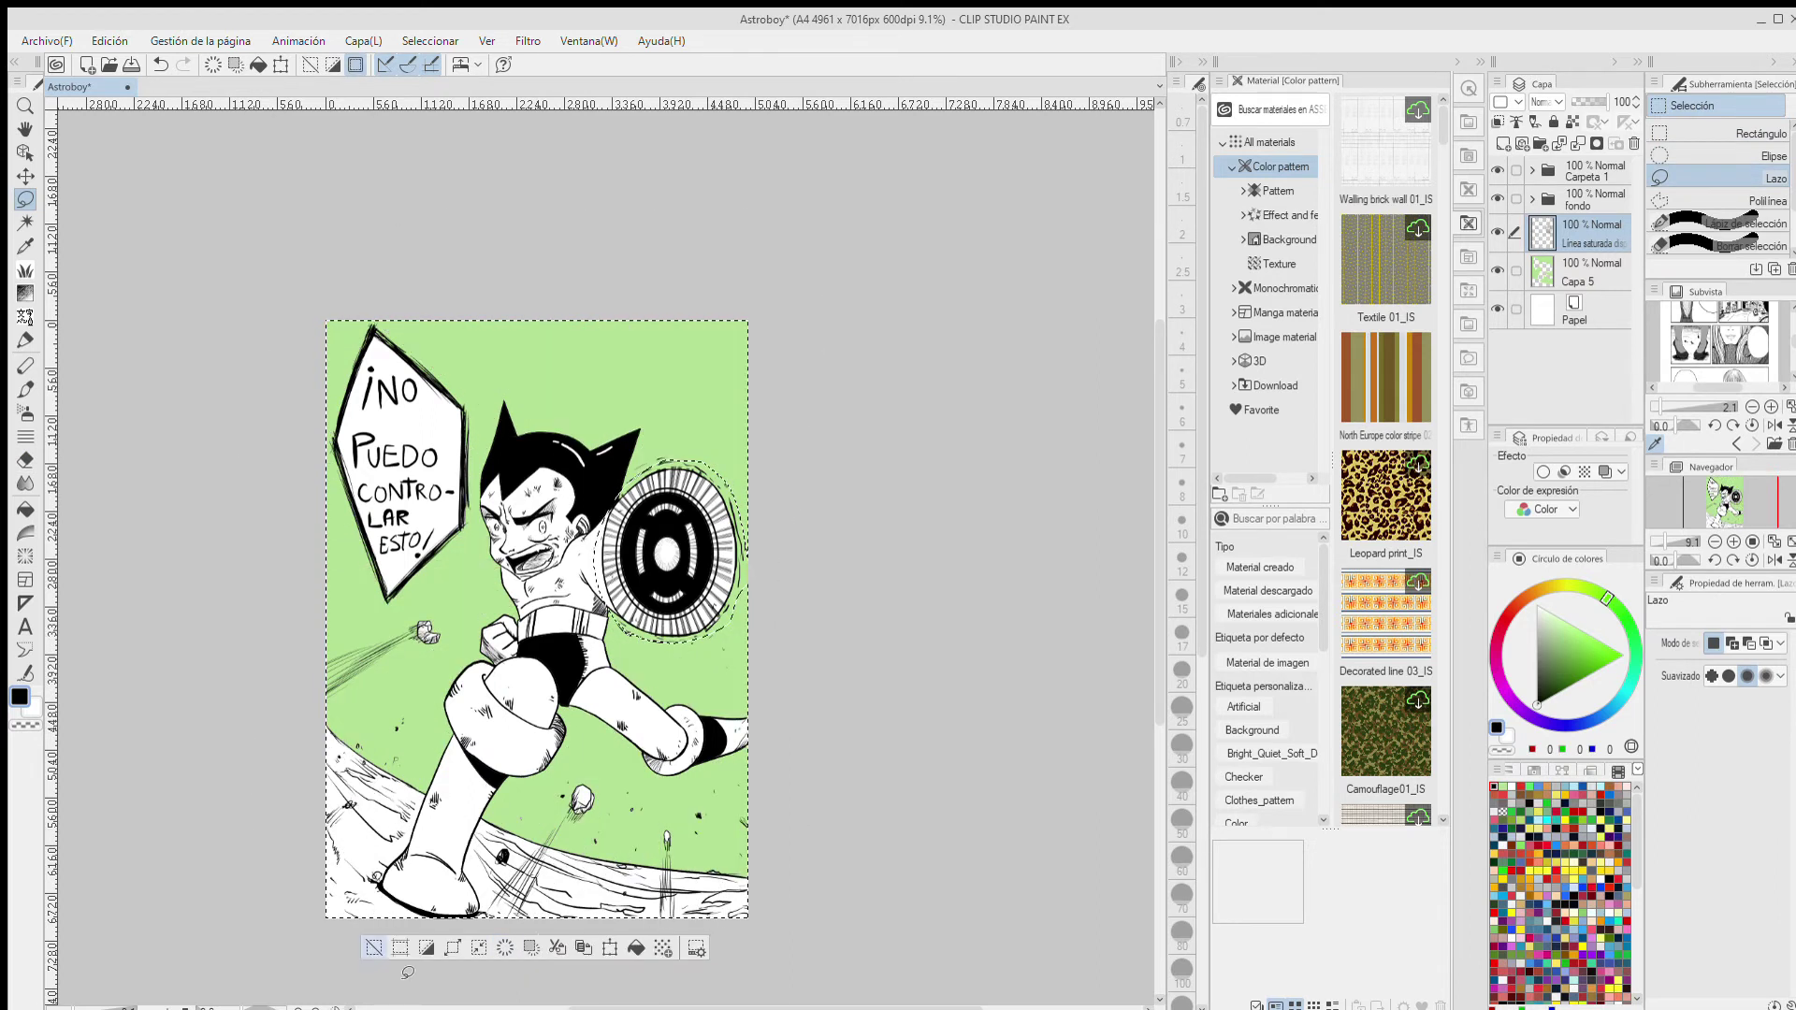
left_click(374, 947)
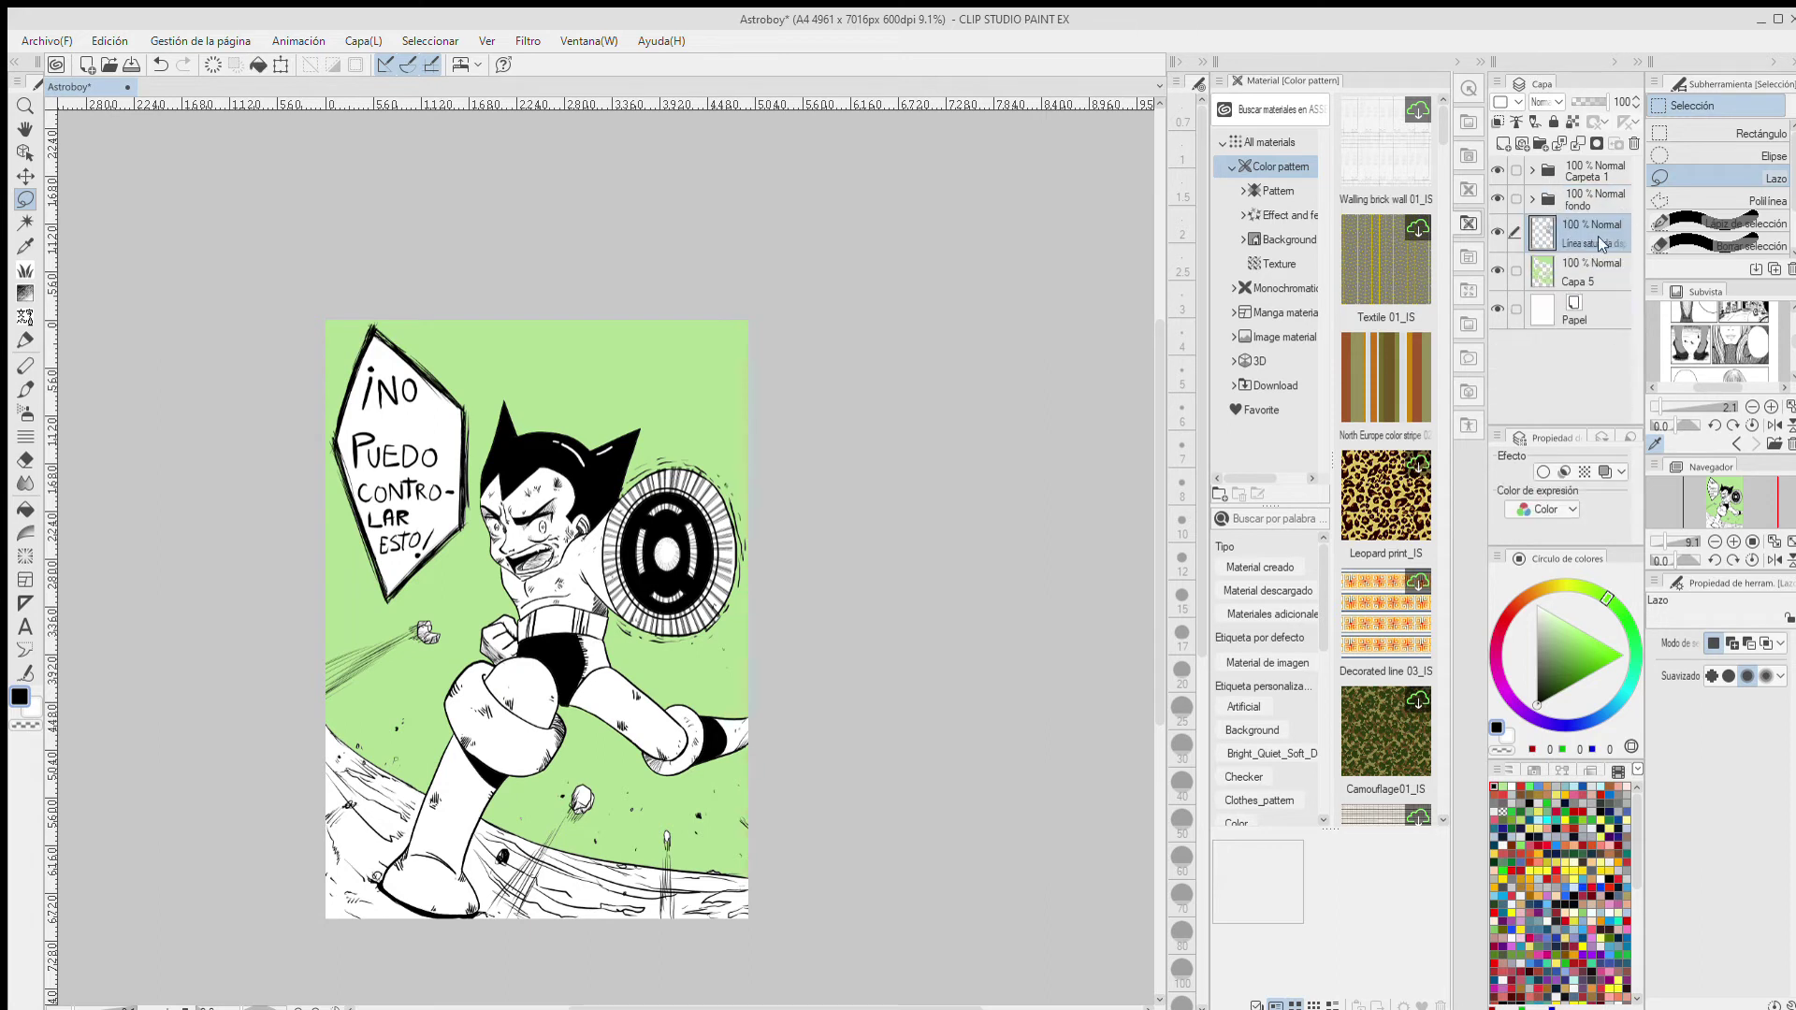
- Create a new layer and place it at the top of the stack, above the Carpeta 1 folder
left_click(1618, 175)
left_click(1607, 232)
left_click(1503, 143)
left_click_drag(1611, 234, 1625, 166)
- Lasso the arm disc's outline, fill the selection with white, and deselect
left_click(1546, 612)
mouse_move(657, 459)
left_mouse_down()
mouse_move(713, 630)
mouse_move(659, 458)
left_mouse_up()
left_click(772, 666)
left_click(1537, 606)
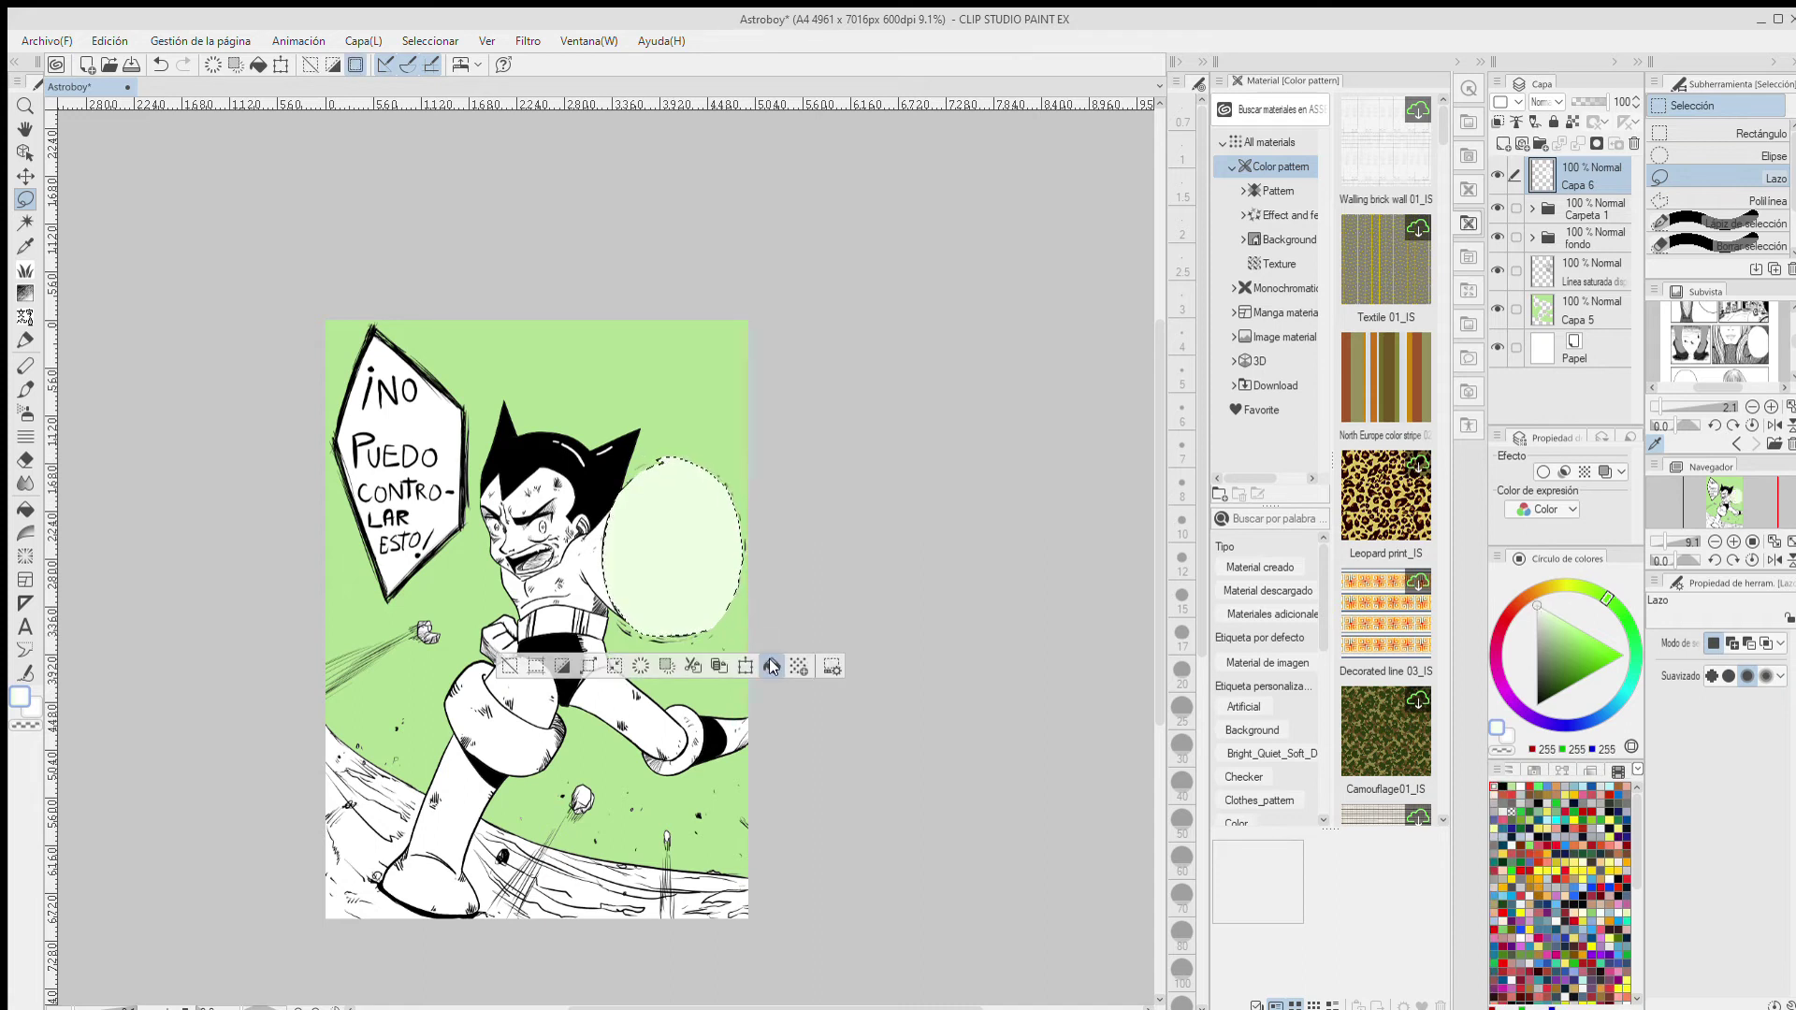
left_click(772, 666)
left_click(510, 667)
- Soften the edge of the white disc fill with the Desenfocar brush and set its layer opacity to 79%
left_click(25, 483)
mouse_move(609, 536)
left_mouse_down()
mouse_move(646, 474)
mouse_move(721, 499)
mouse_move(739, 557)
mouse_move(716, 615)
mouse_move(629, 531)
left_mouse_up()
left_click(1602, 102)
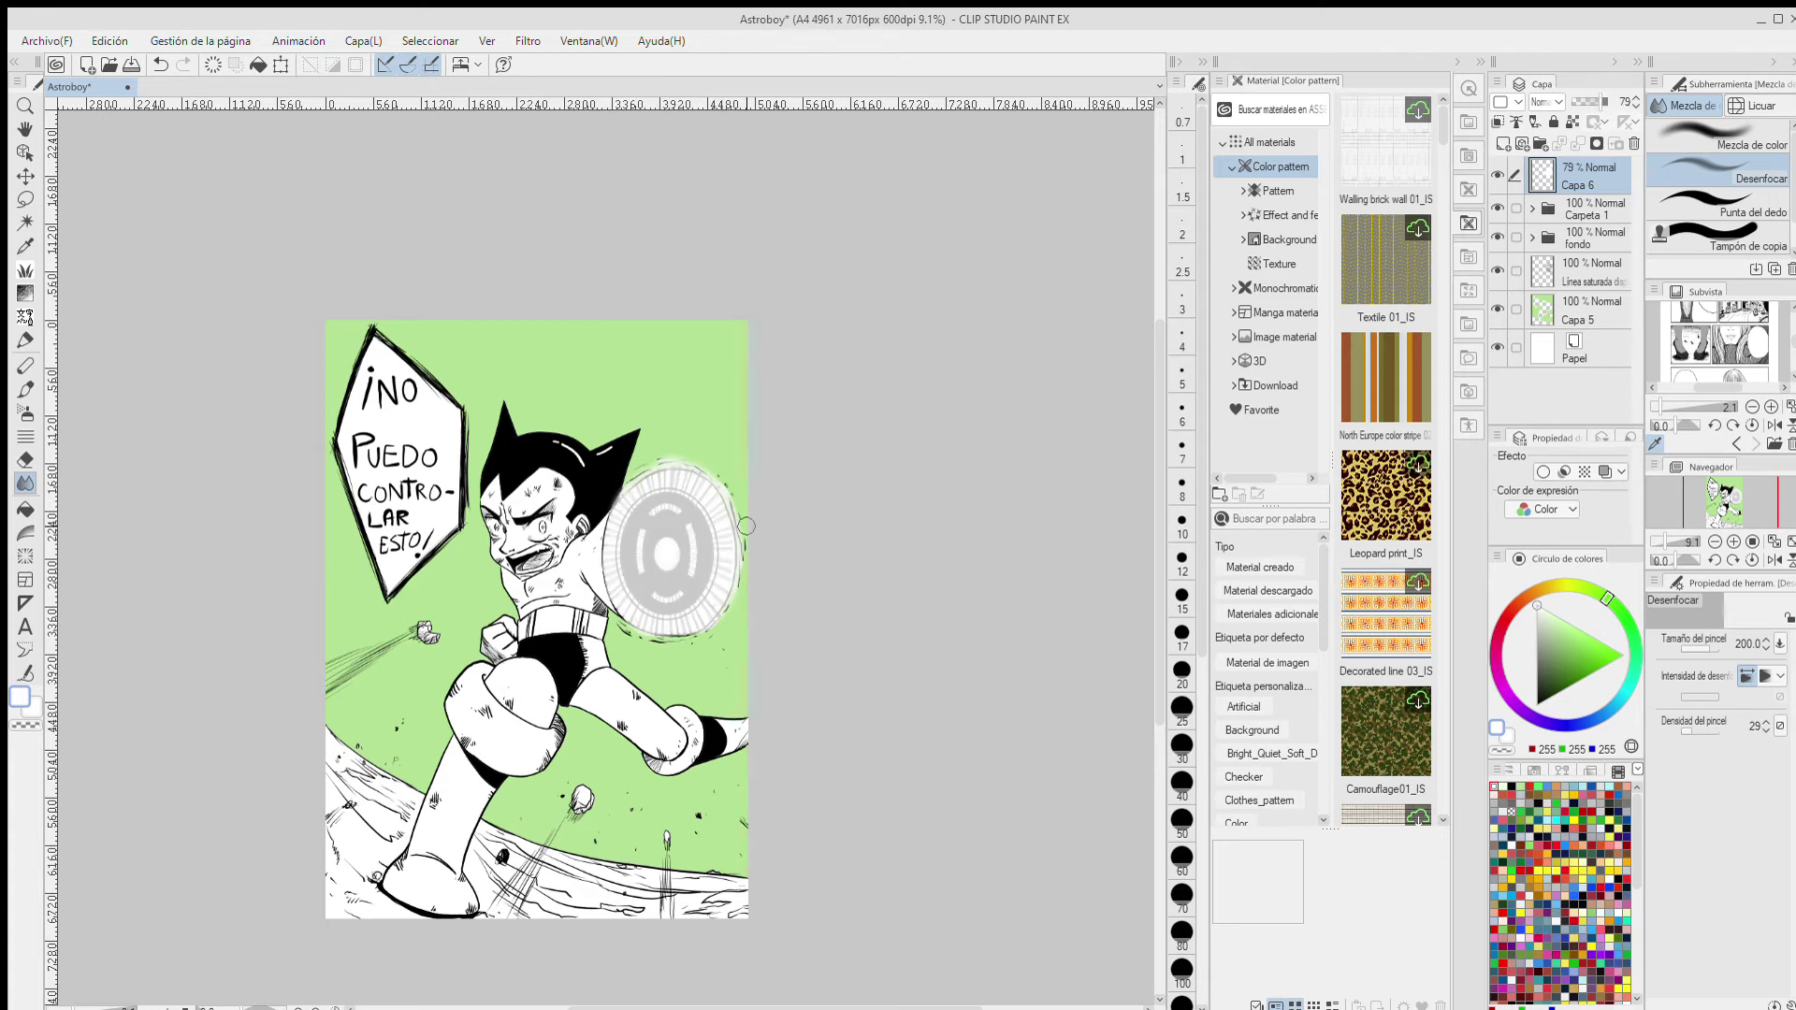
- Blur more of the white glow's edge around the disc and lower its layer opacity to 49%
scroll(676, 520, "down", 4)
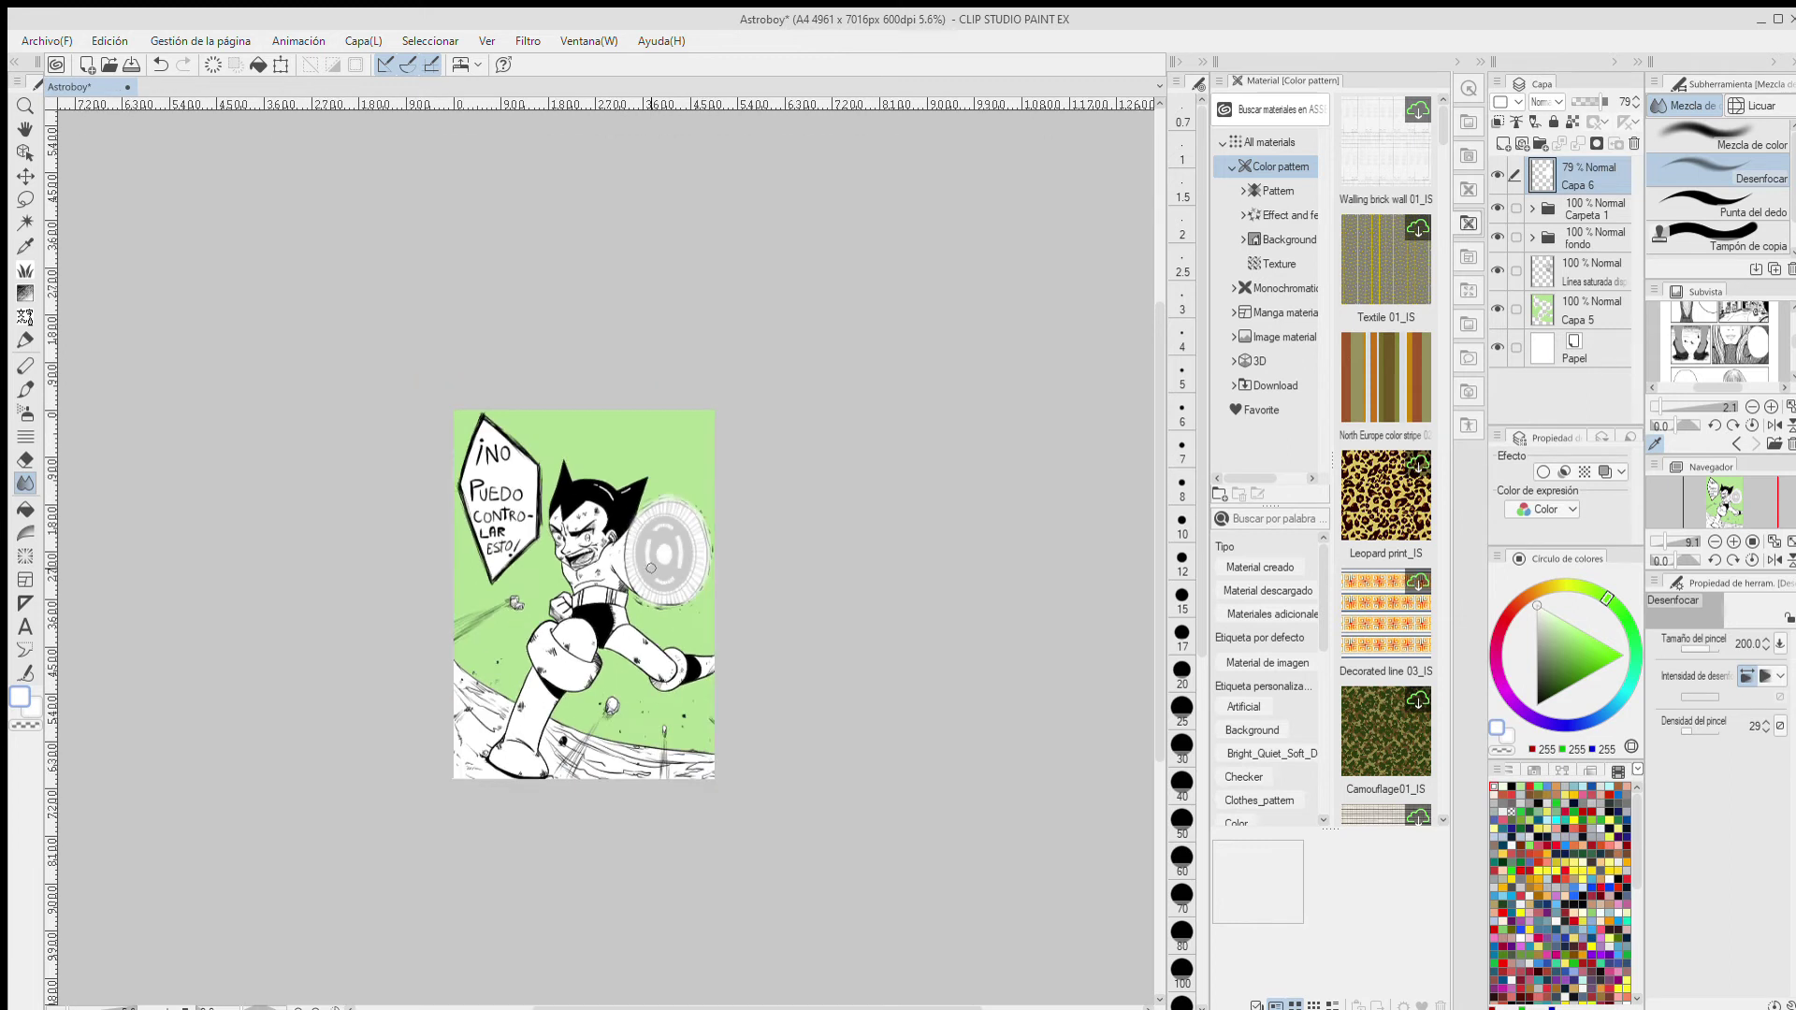
scroll(674, 510, "up", 7)
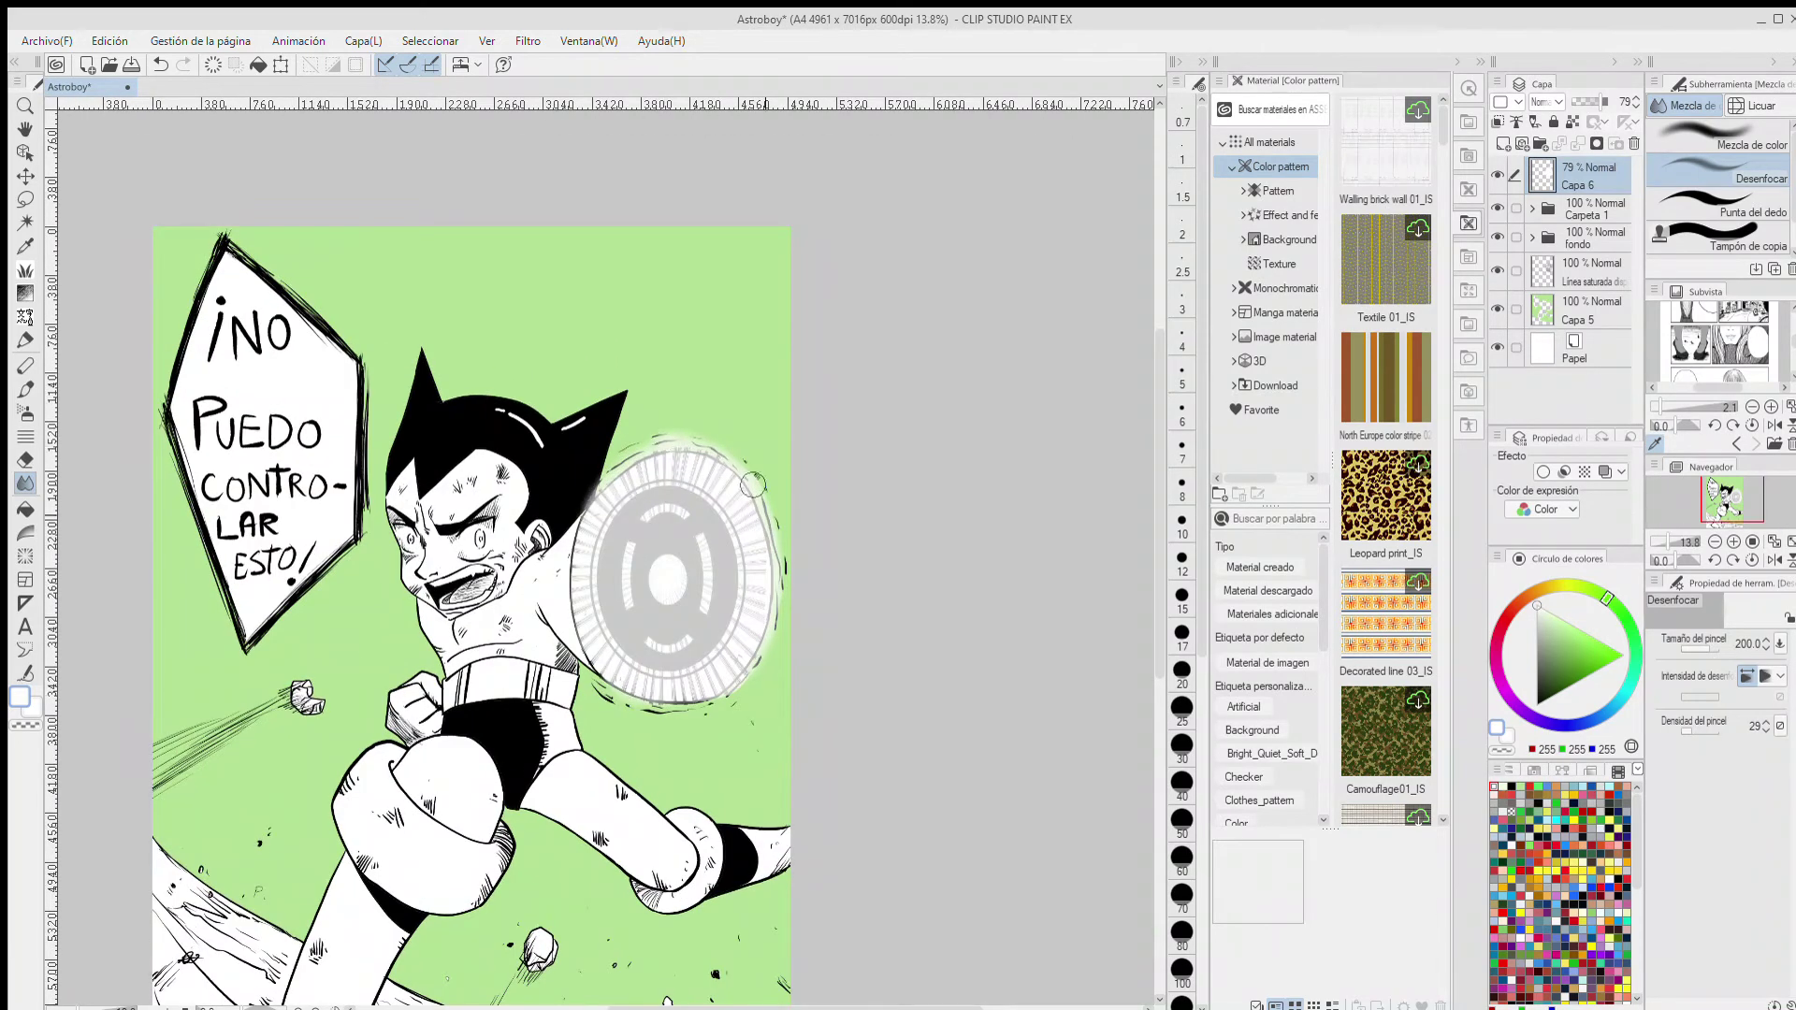
left_click_drag(728, 684, 738, 649)
mouse_move(557, 627)
left_mouse_down()
mouse_move(564, 458)
mouse_move(556, 594)
left_mouse_up()
scroll(599, 533, "down", 3)
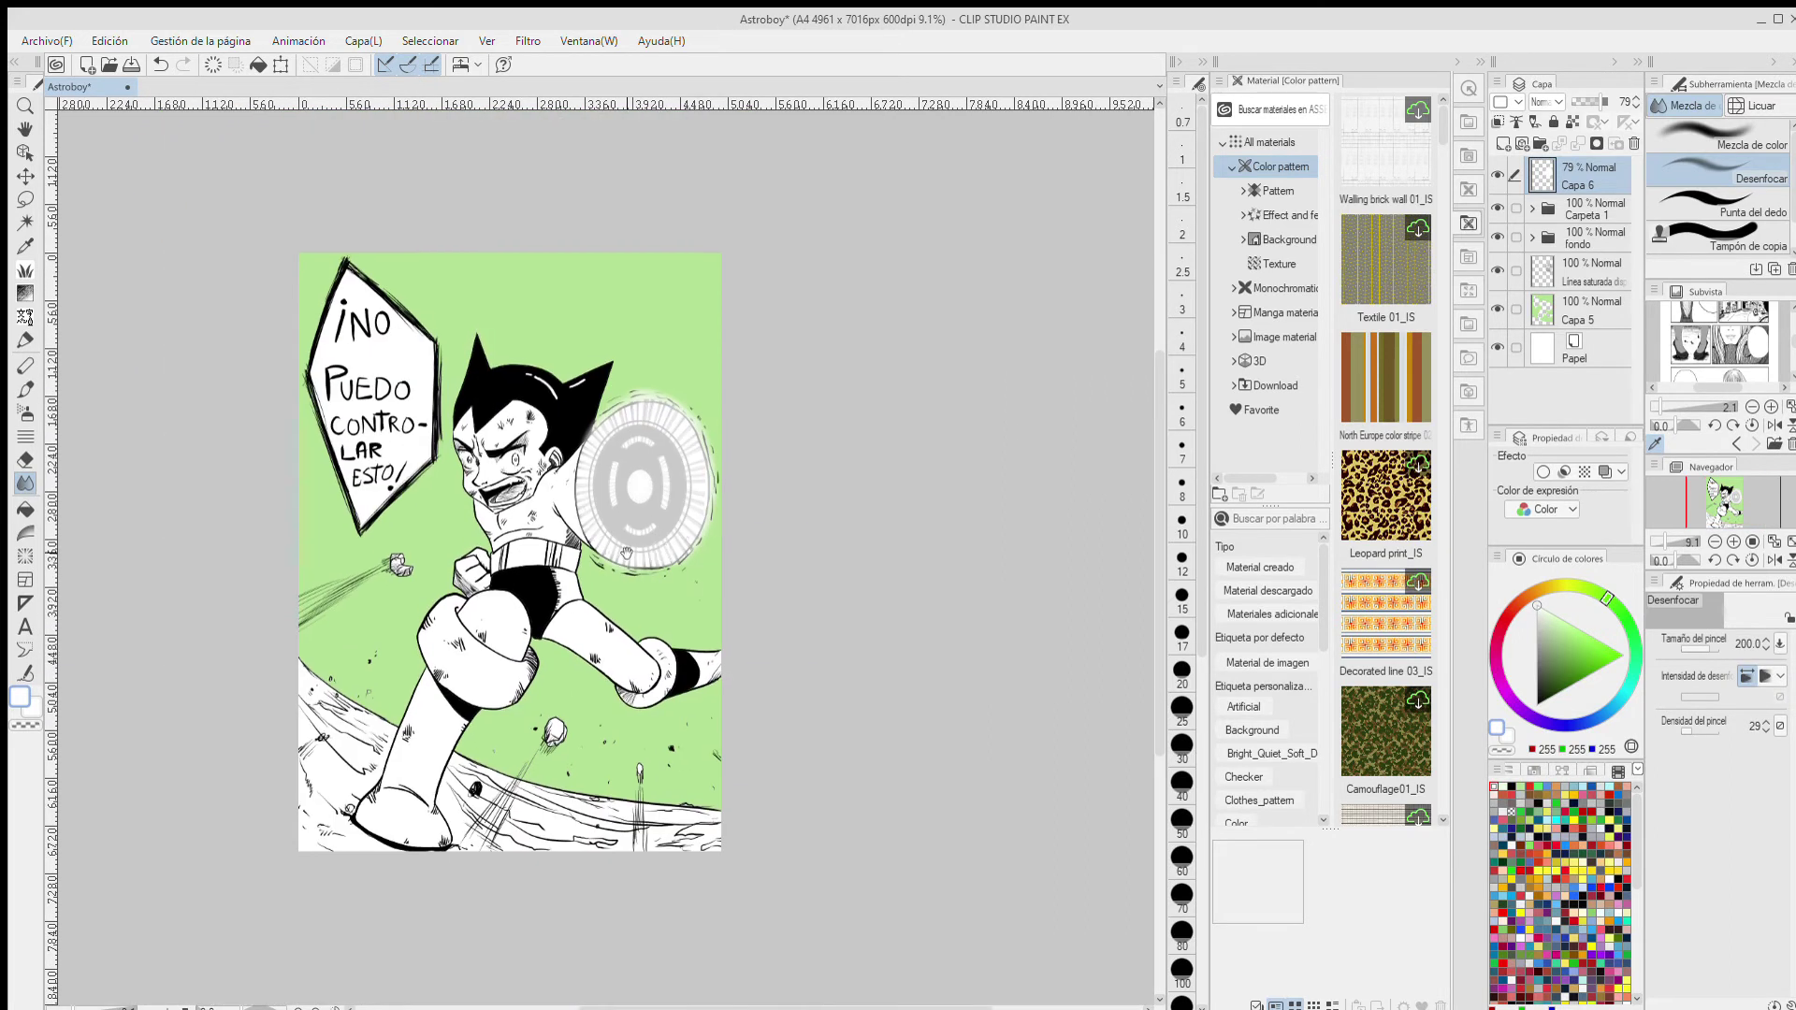
left_click_drag(1596, 101, 1588, 101)
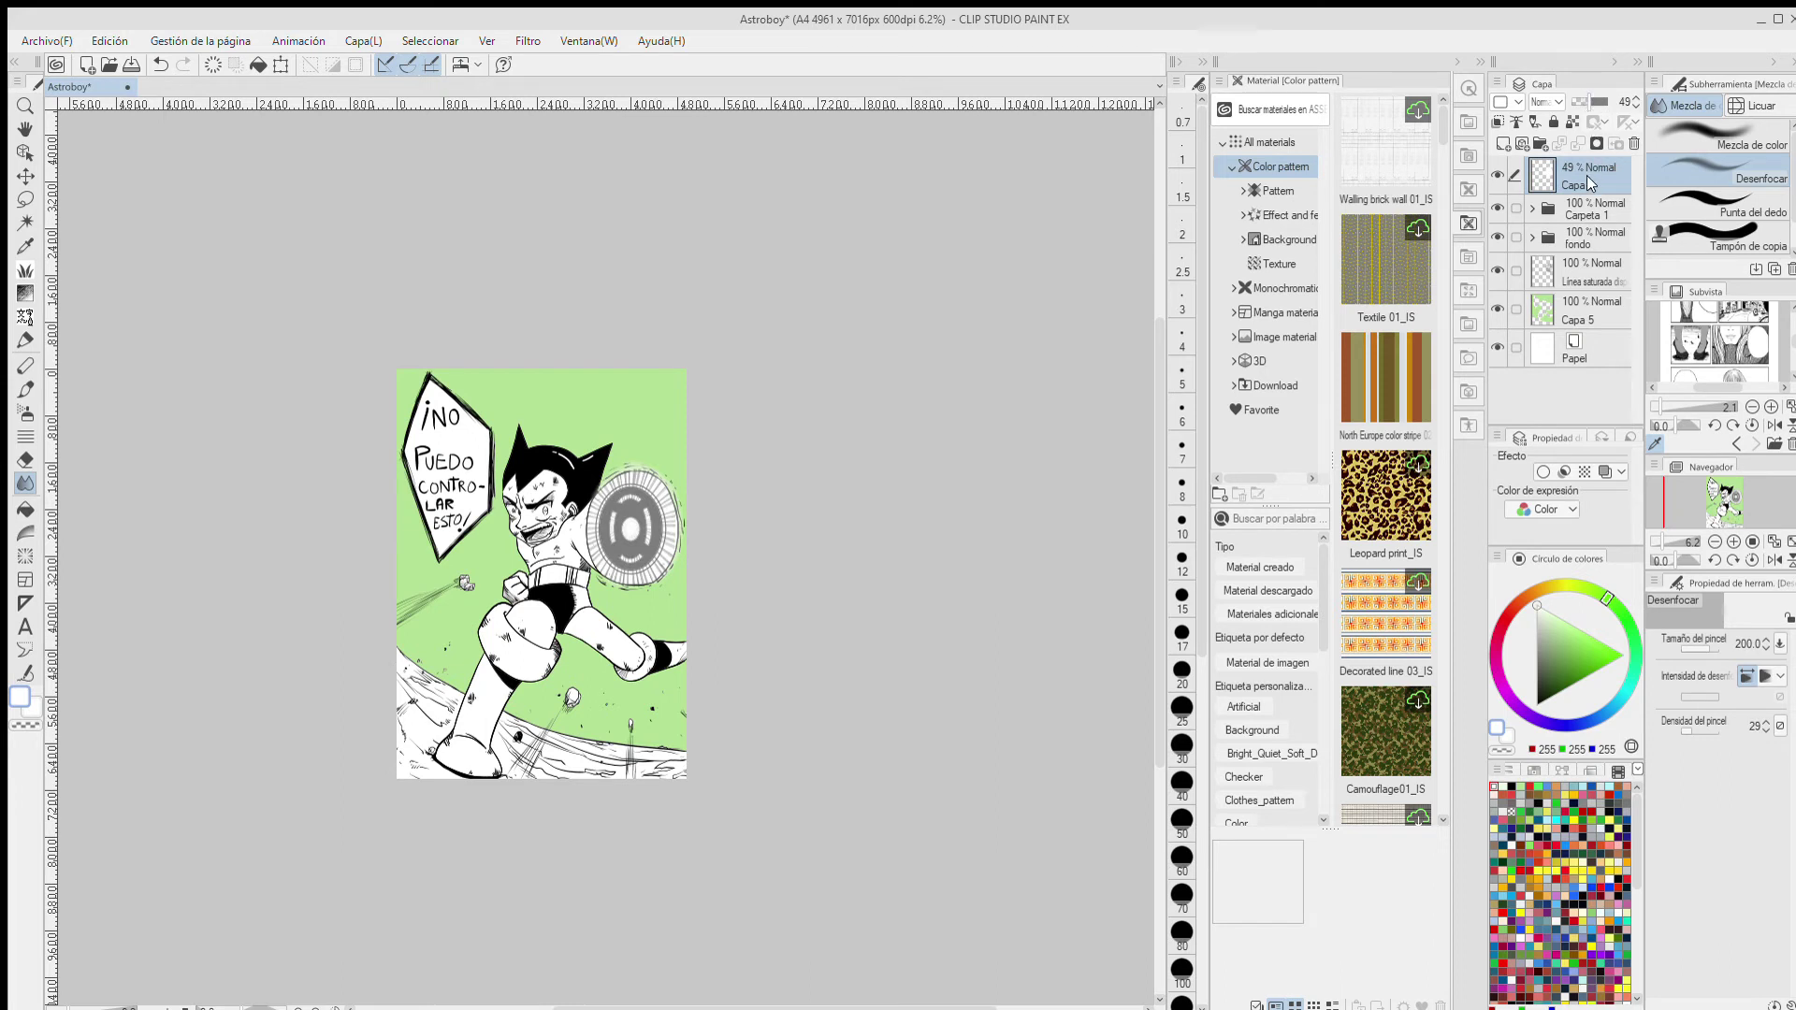
- Add a new layer beneath the green background layer and choose a red colour (242, 87, 99)
left_click(1595, 305)
key("ctrl+shift+n")
left_click_drag(1593, 309, 1588, 372)
left_click(1502, 625)
left_click(1589, 641)
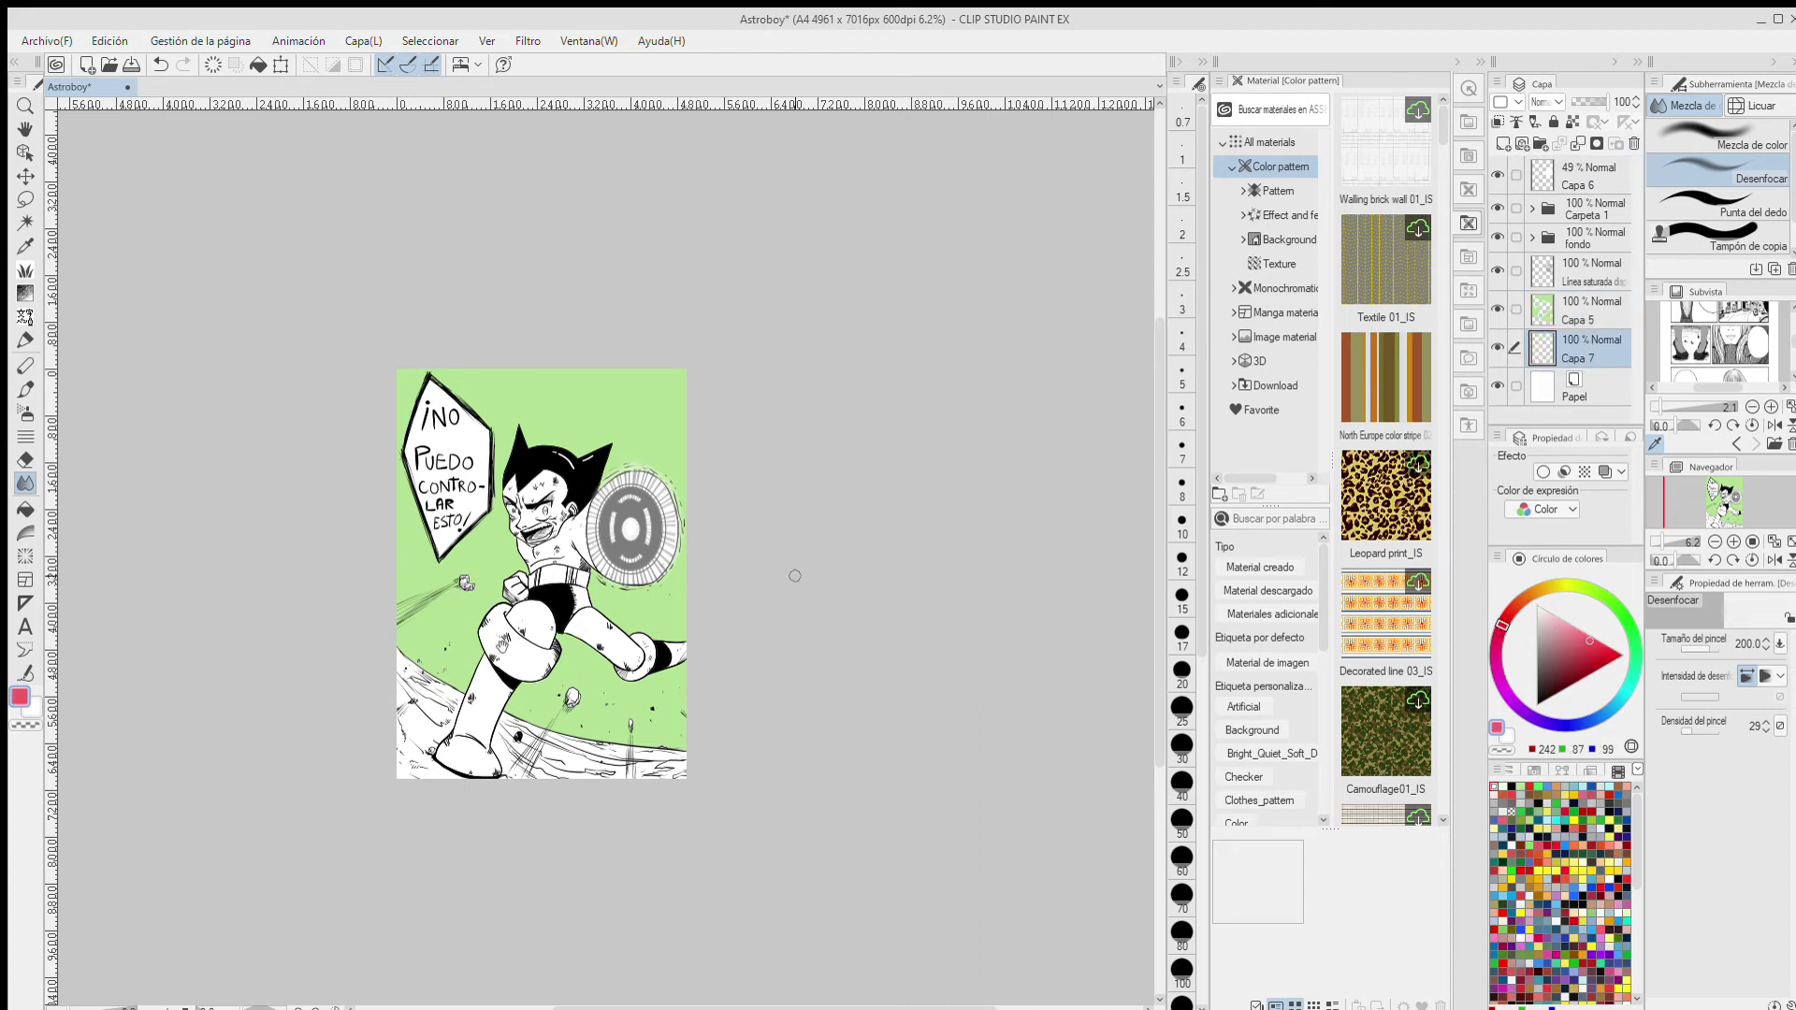
- Fill both of the character's boots with the red colour
scroll(496, 646, "up", 2)
key("g")
left_click(510, 673)
left_click(477, 777)
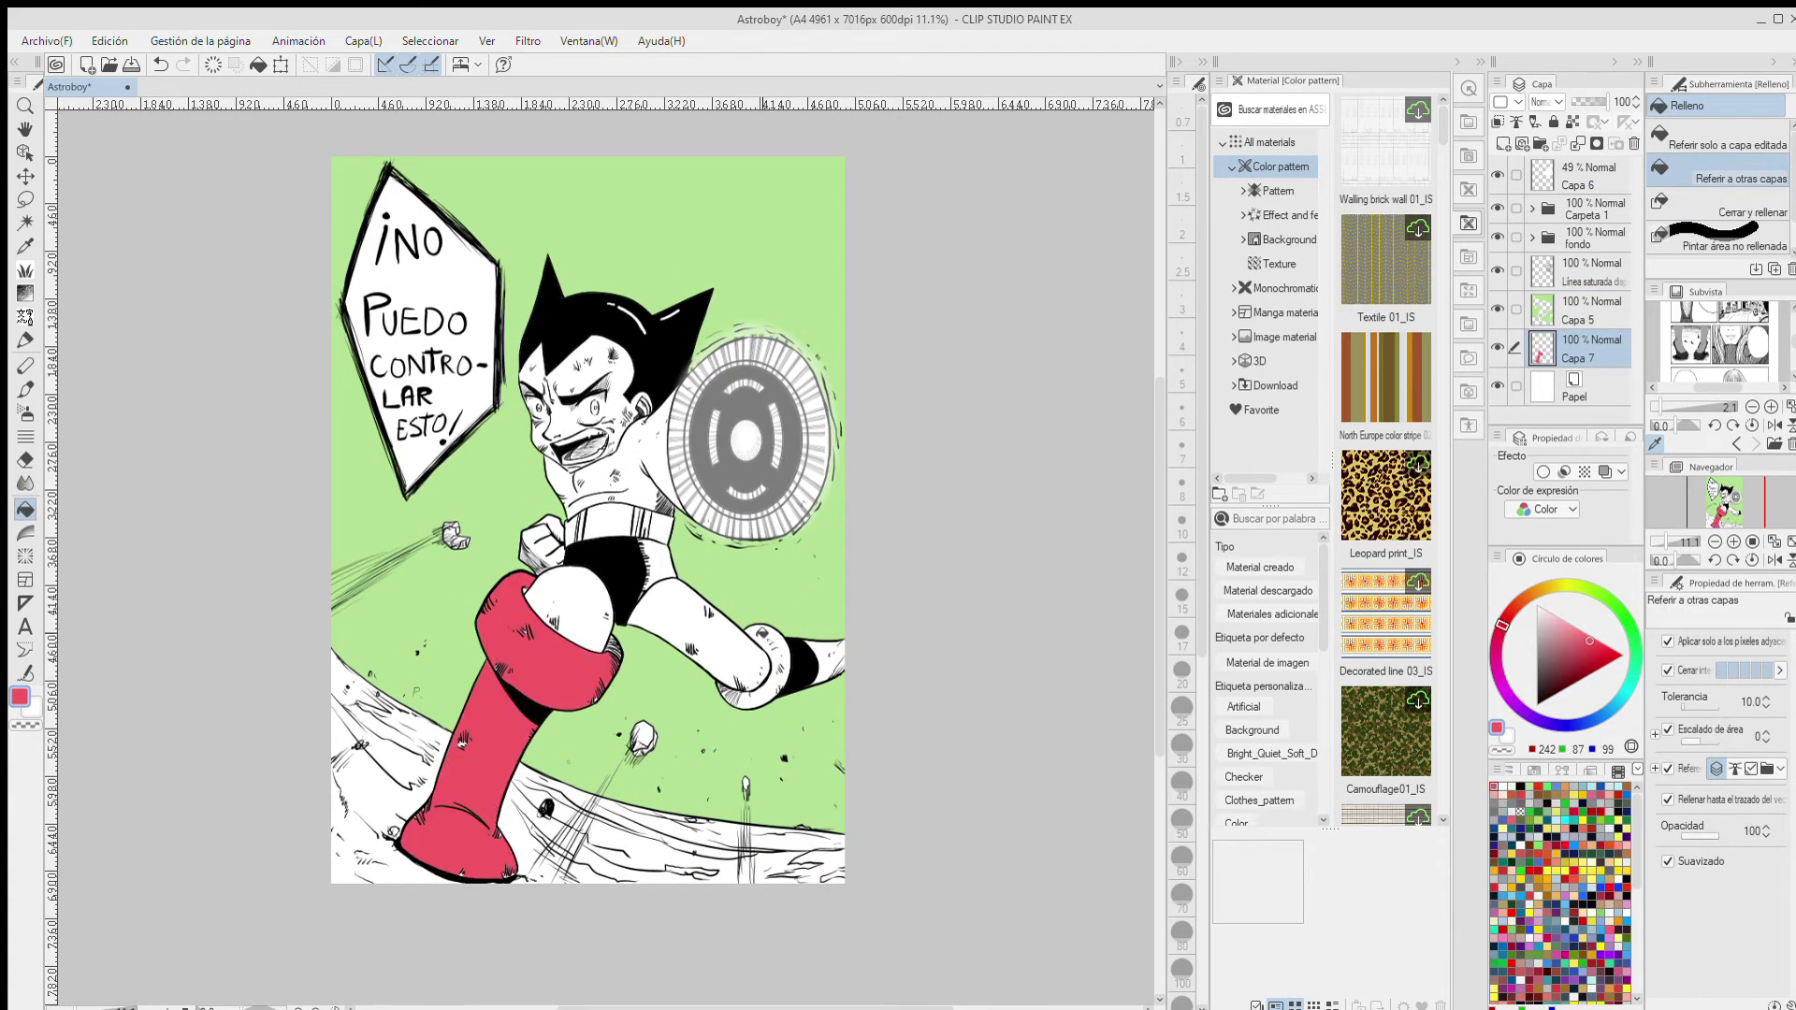
left_click(753, 687)
left_click(833, 660)
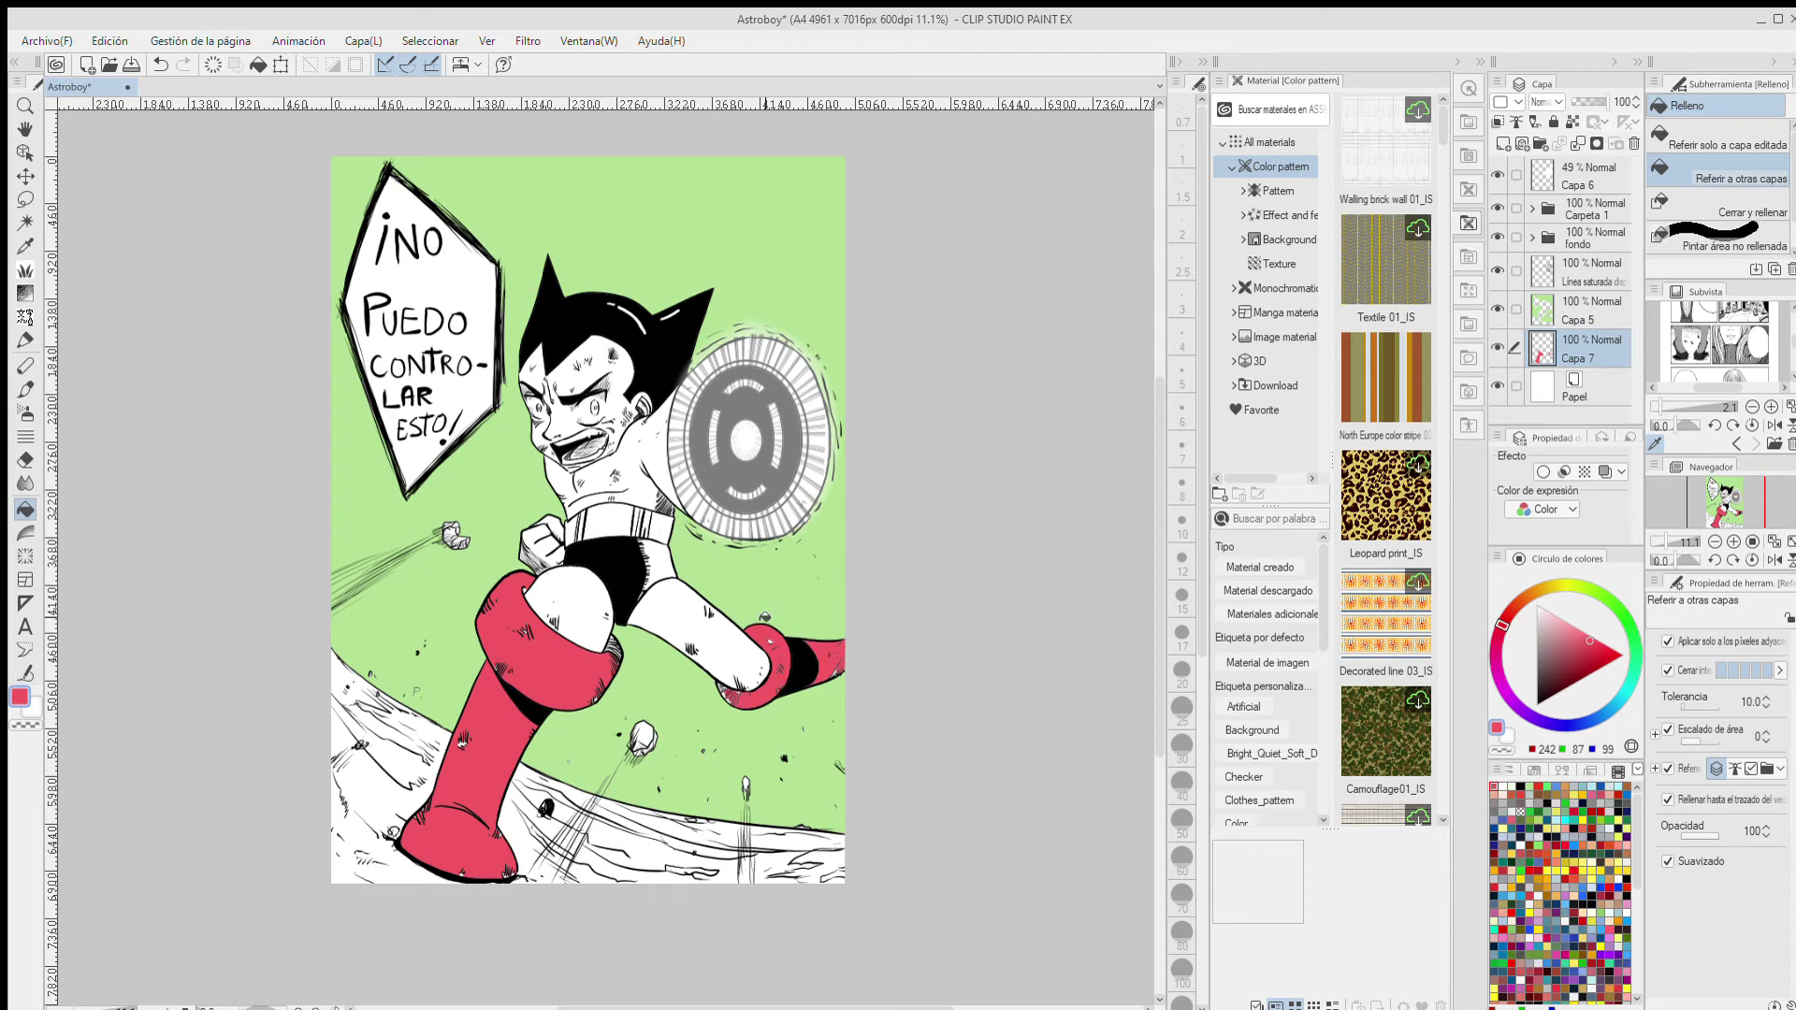
- Paint the character's tongue pink (233, 144, 151) using the Marcador pen at size 30
key("p")
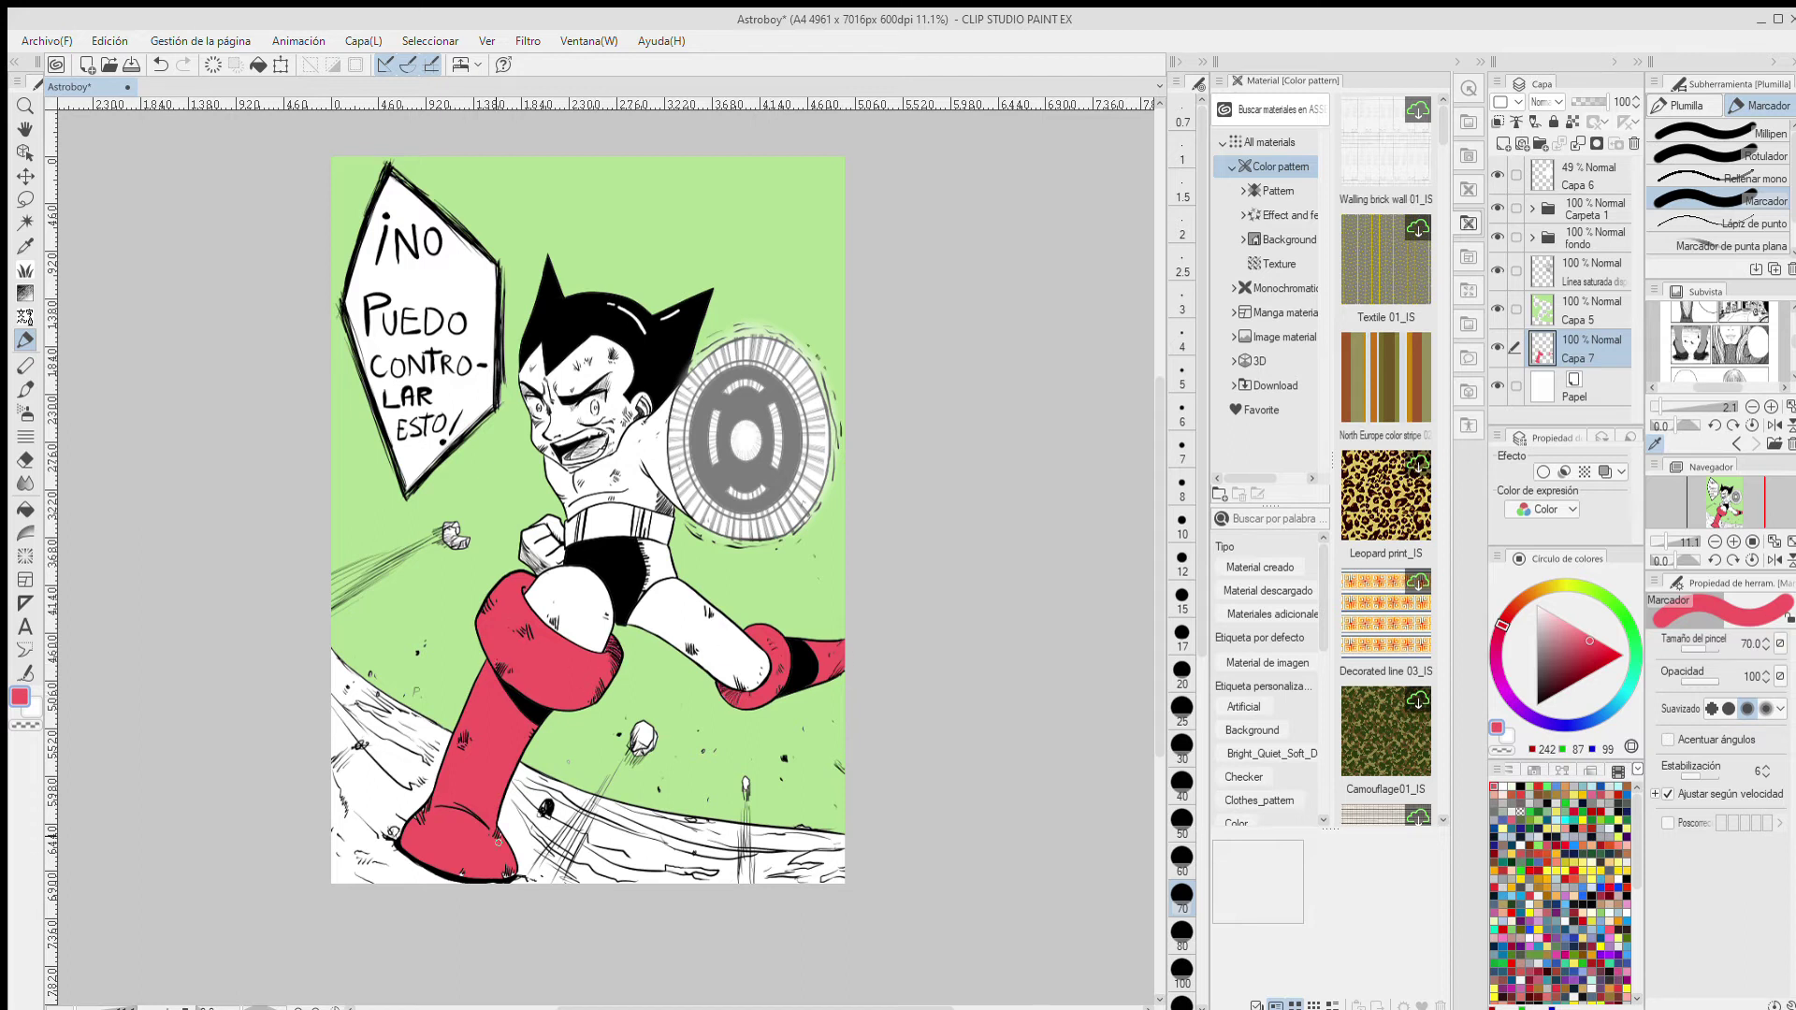
scroll(633, 506, "up", 3)
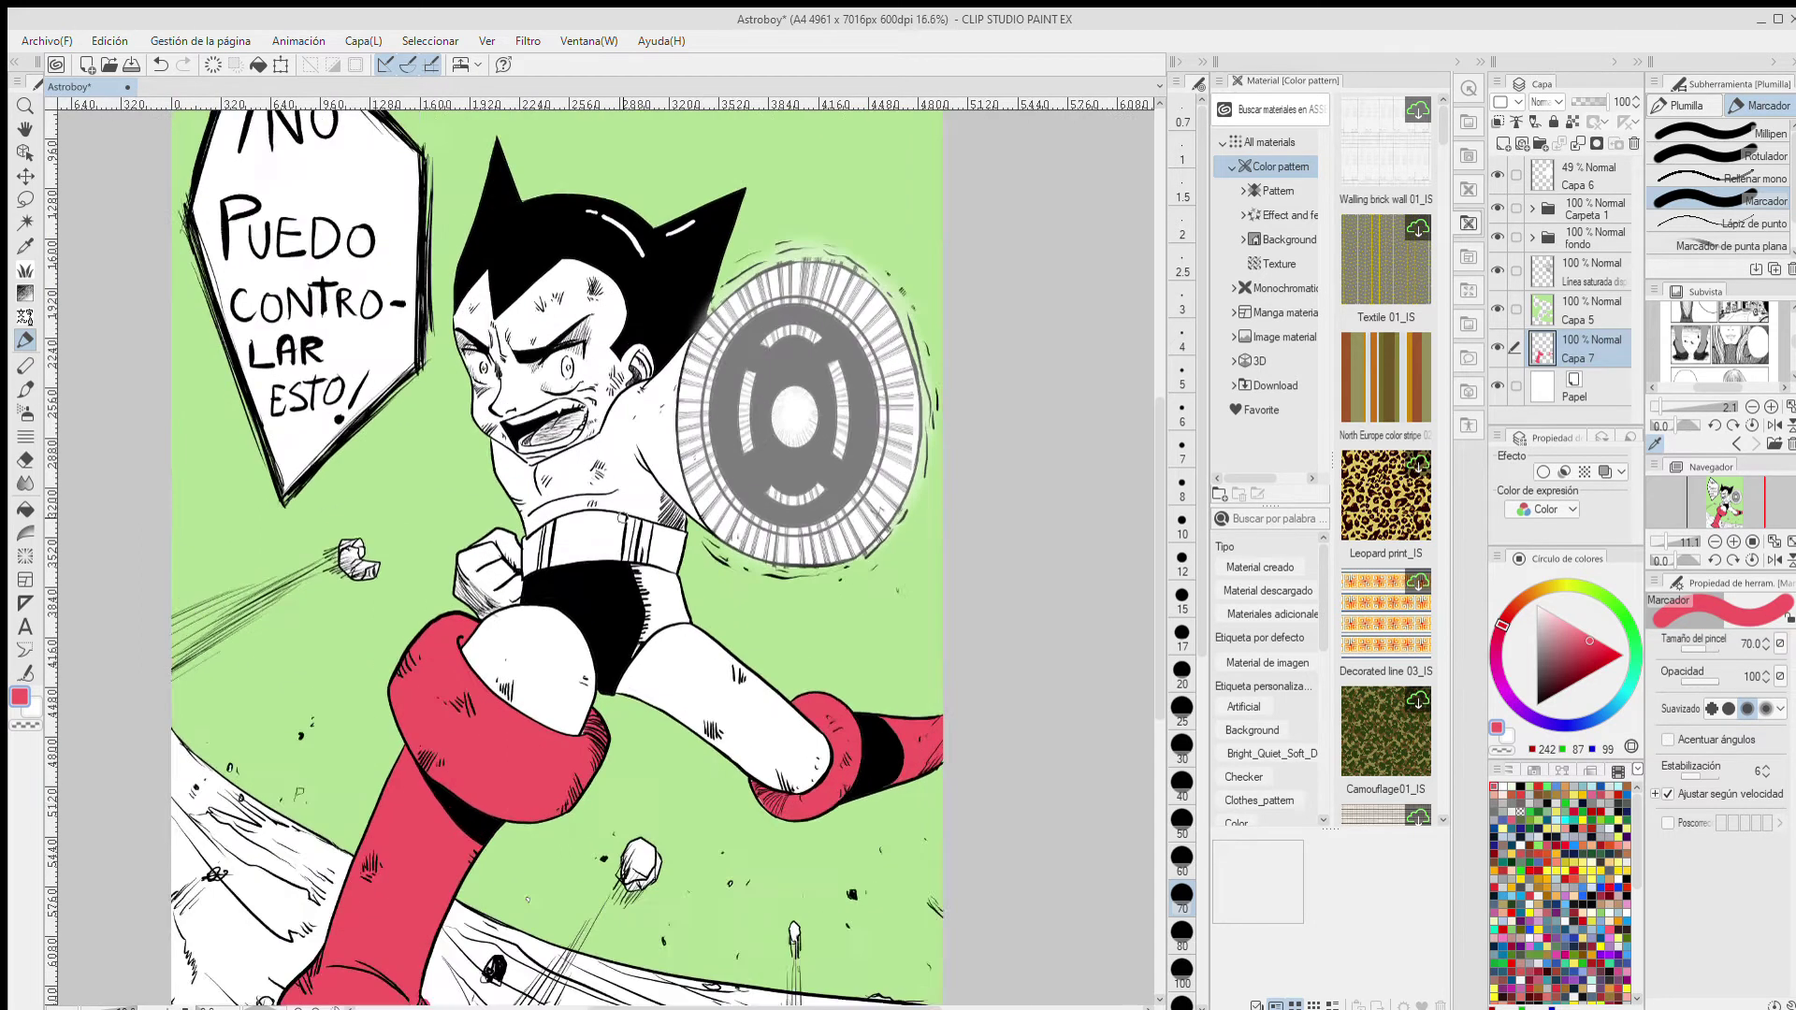
left_click_drag(293, 753, 321, 970)
mouse_move(563, 590)
left_mouse_down()
mouse_move(533, 610)
mouse_move(593, 580)
mouse_move(534, 619)
mouse_move(562, 598)
left_mouse_up()
left_click(1181, 749)
left_click(1567, 631)
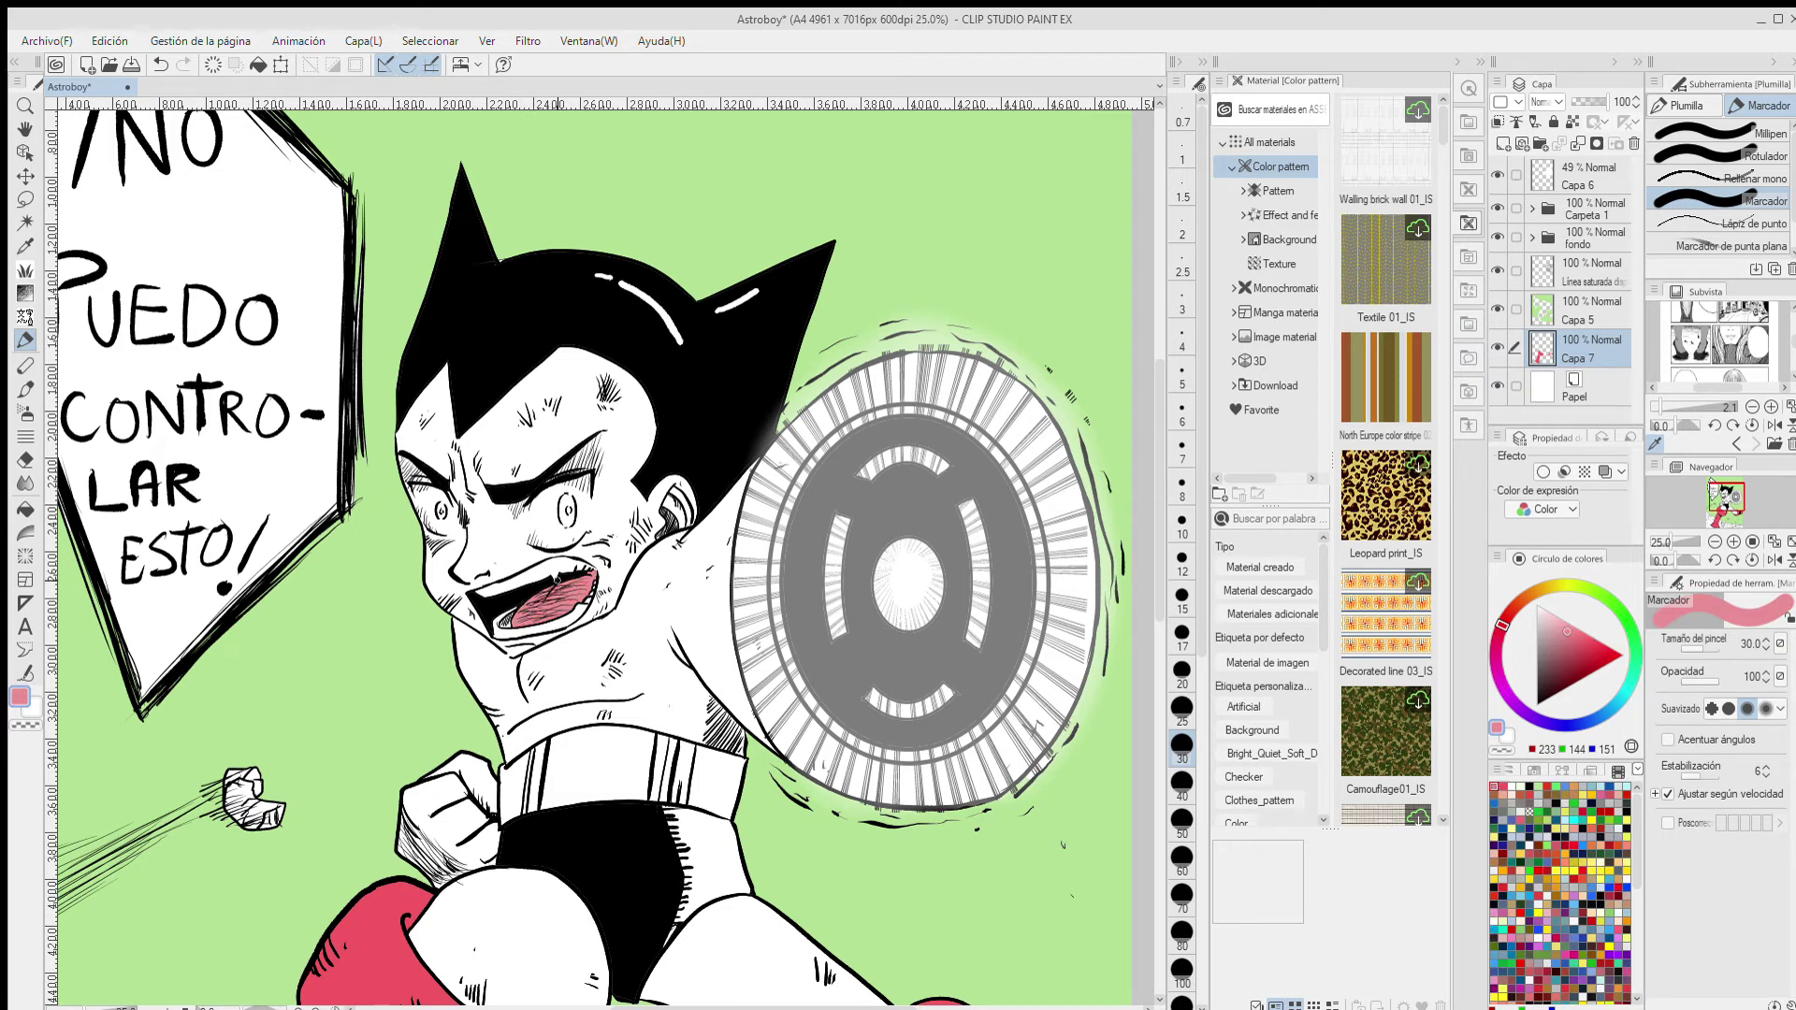
- Choose a light skin colour (242, 206, 178) and fill the character's face, torso, arm, fist and legs
left_click(1526, 595)
left_click(1562, 625)
left_click(1558, 623)
left_click_drag(721, 663, 676, 503)
key("g")
left_click(675, 504)
left_click(687, 777)
left_click(440, 767)
left_click(404, 659)
left_click(571, 346)
mouse_move(633, 343)
left_mouse_down()
mouse_move(635, 376)
mouse_move(535, 462)
mouse_move(418, 453)
mouse_move(387, 374)
left_mouse_up()
left_click(387, 271)
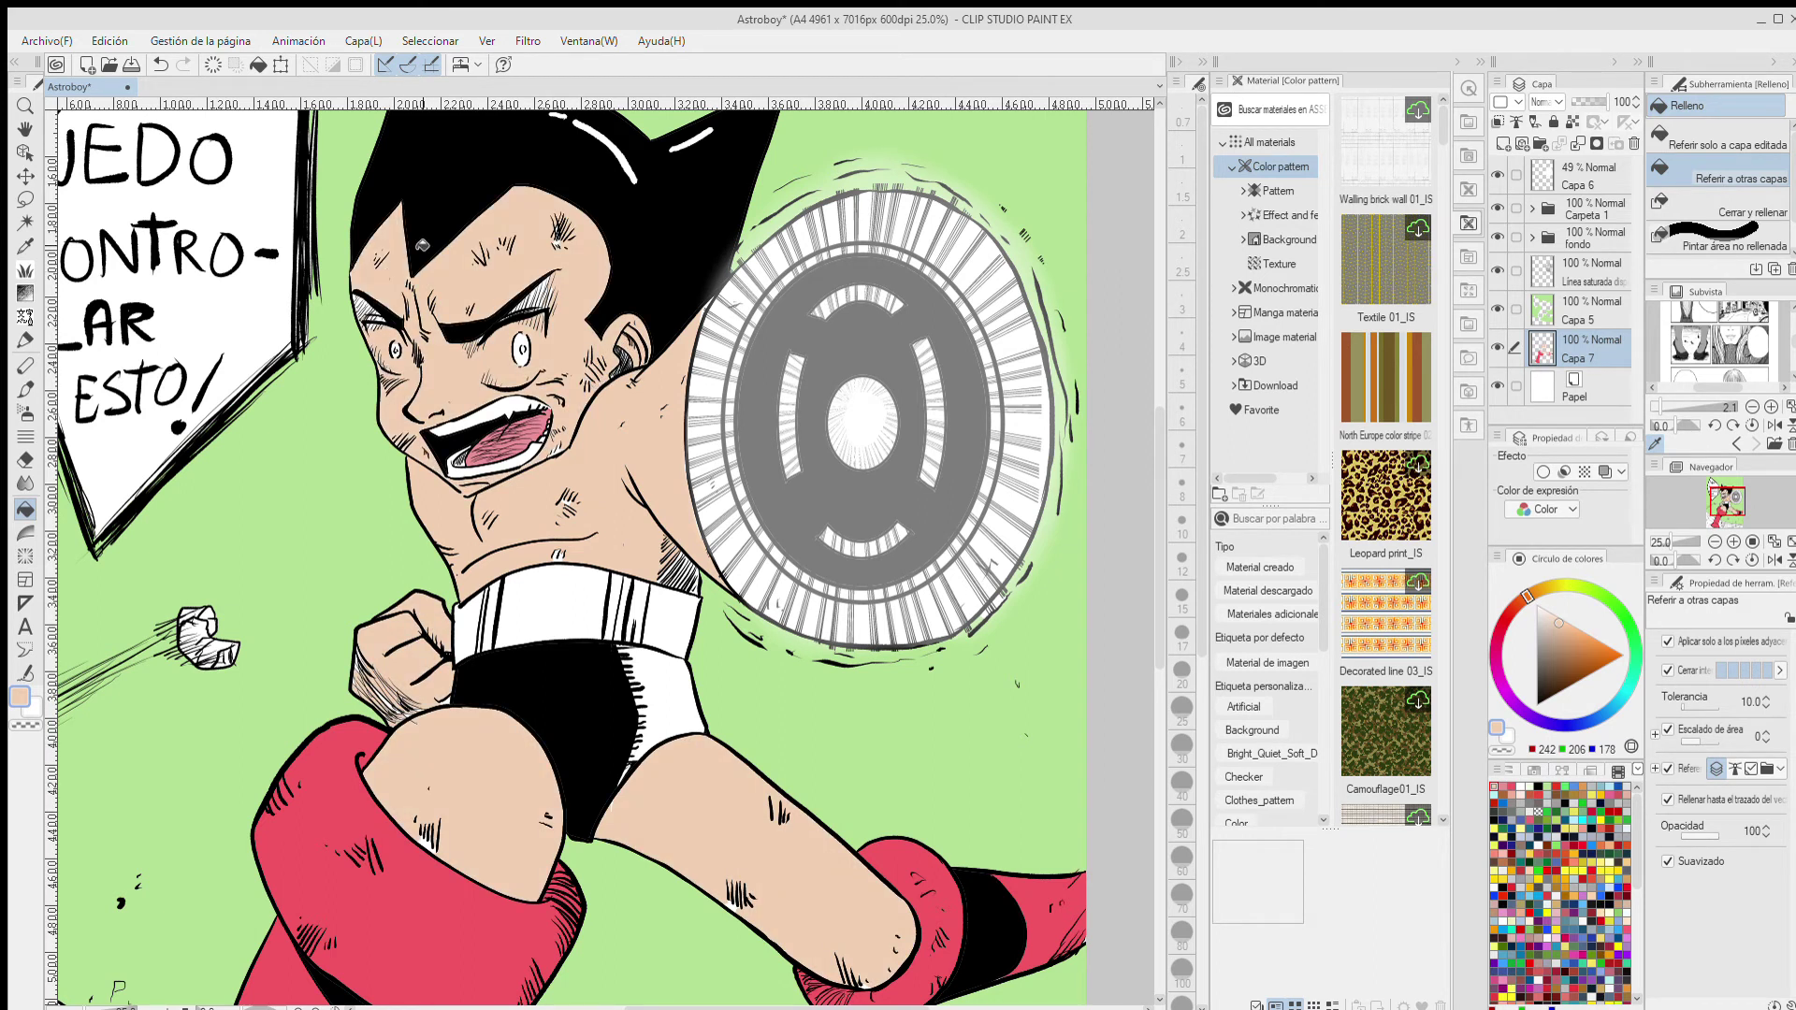
- Hide the Línea saturada layer and fill the arm disc's outer ring with the skin colour
key("p")
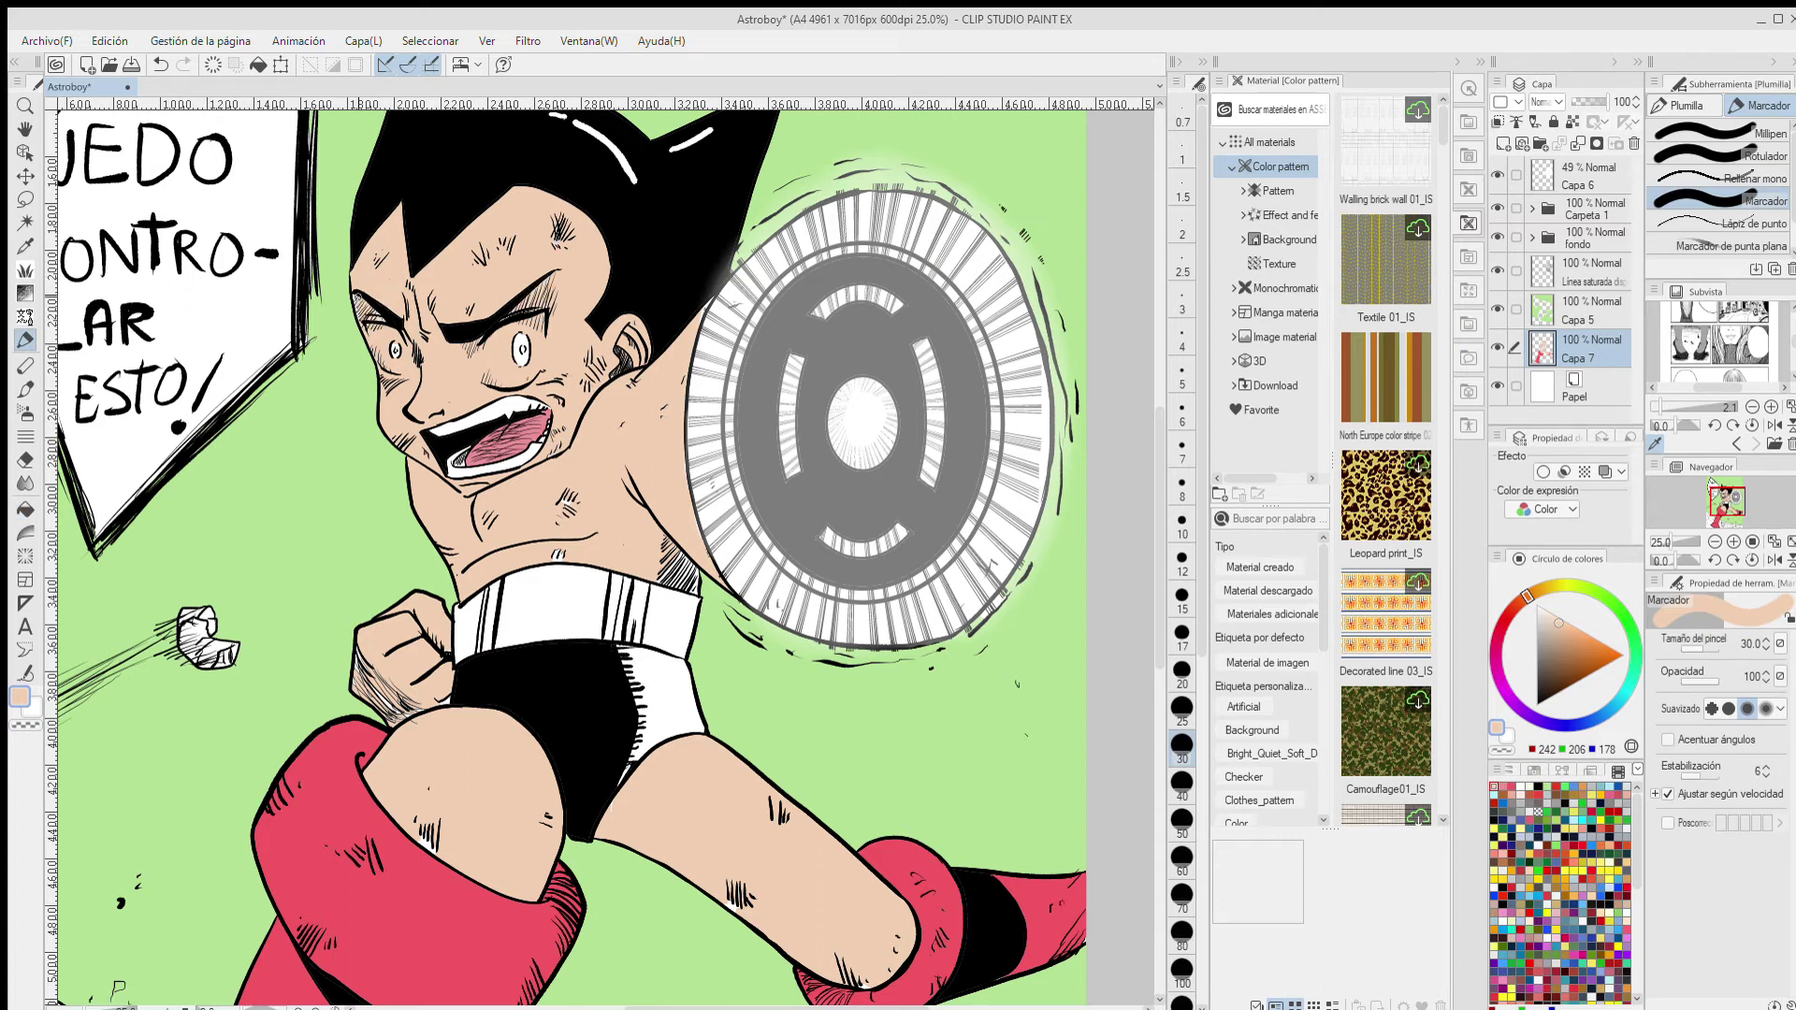
left_click_drag(691, 524, 728, 318)
left_click(1498, 269)
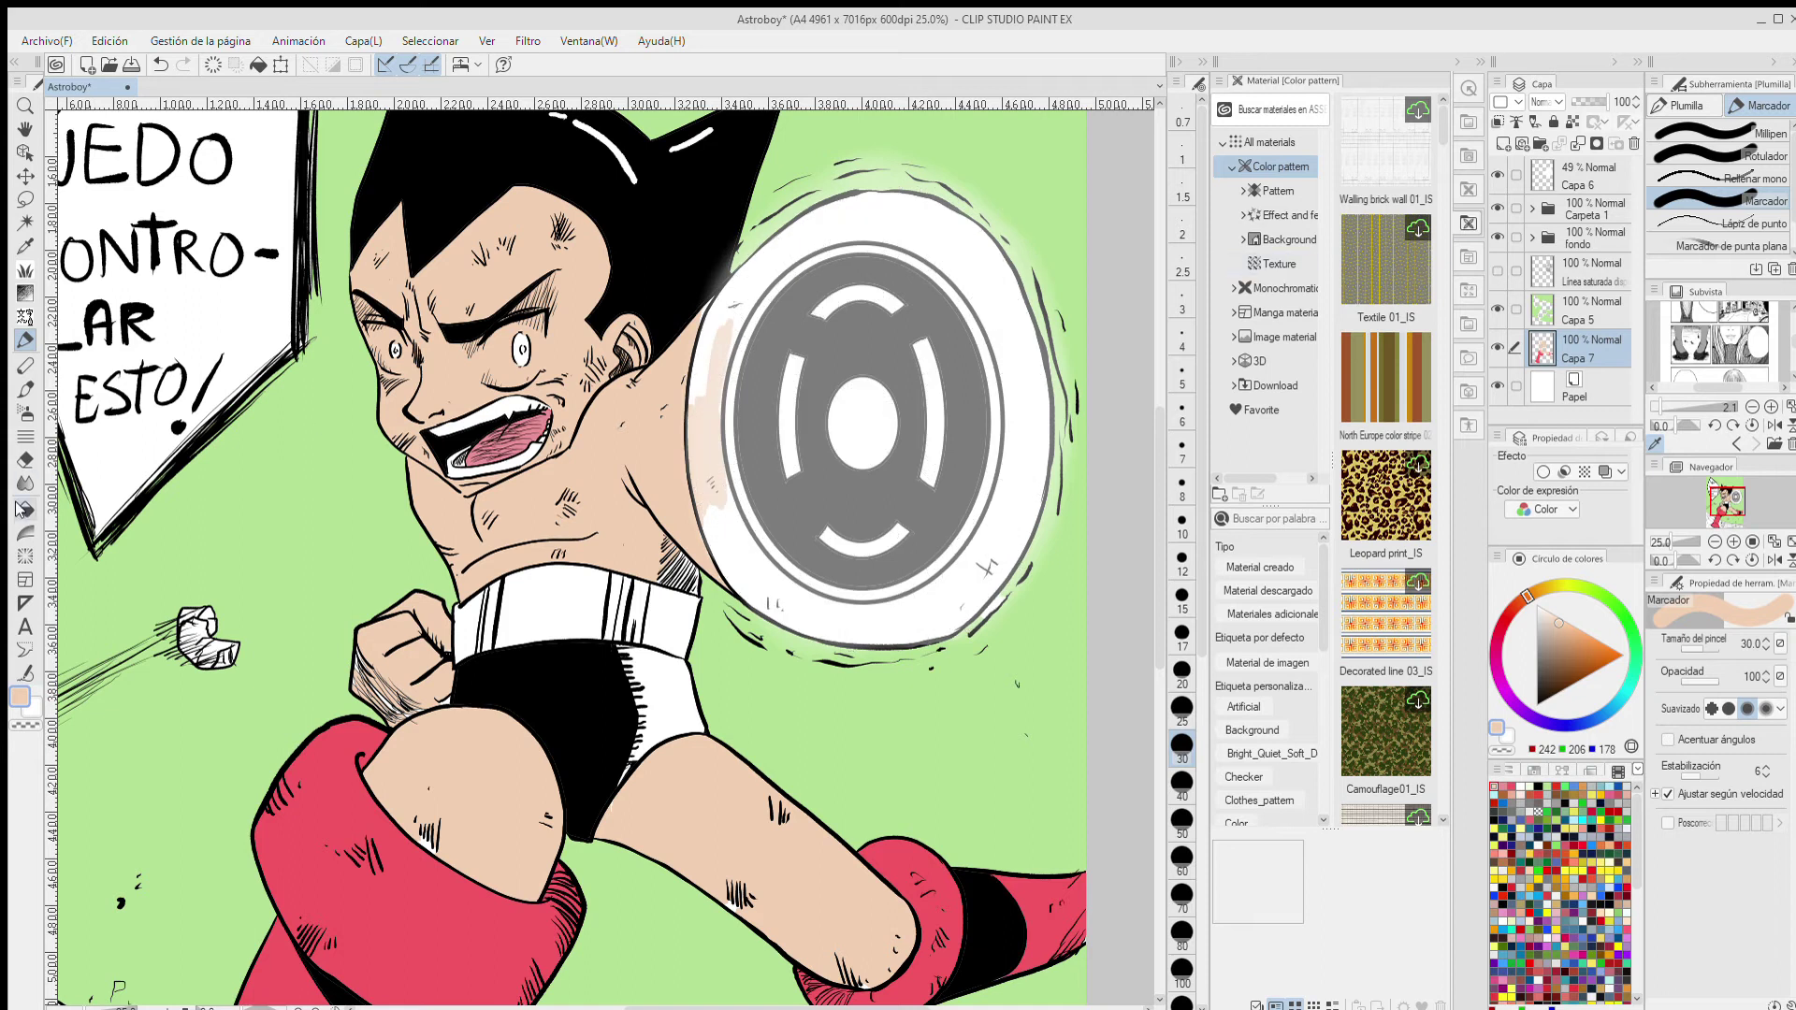
key("g")
left_click(777, 576)
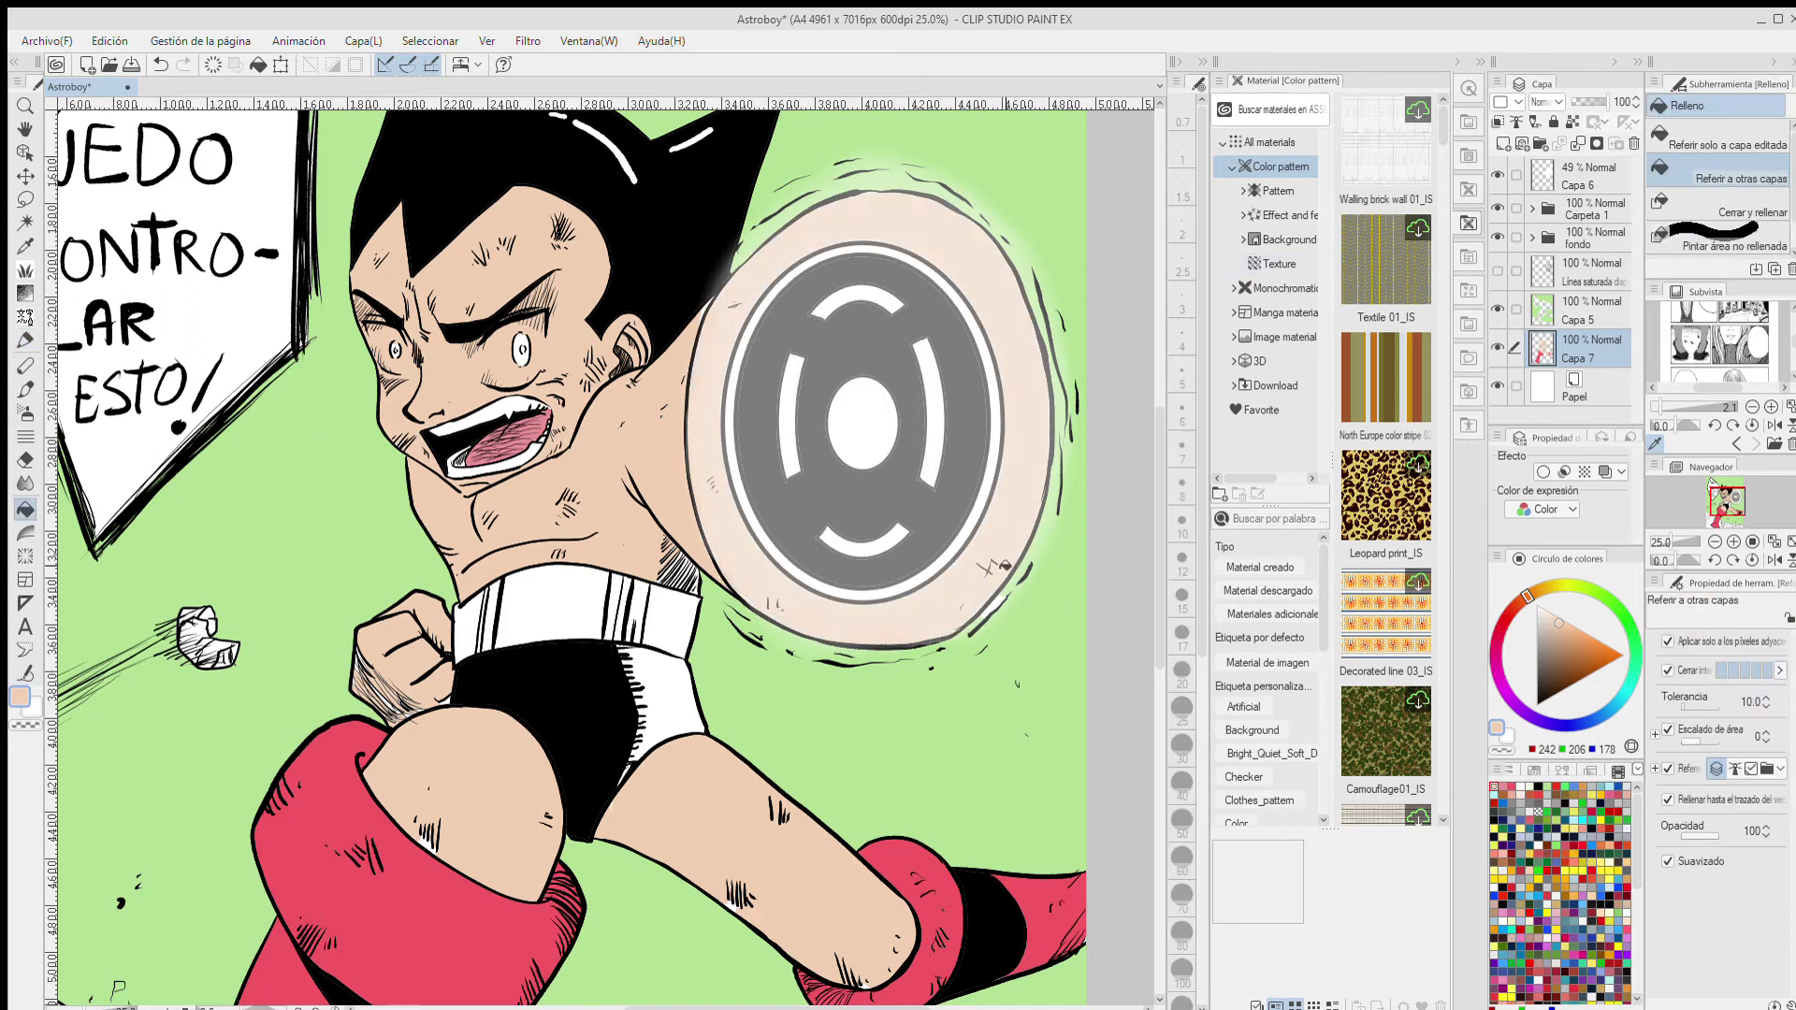
- Paint the whites of both eyes light grey with the Marcador pen
key("p")
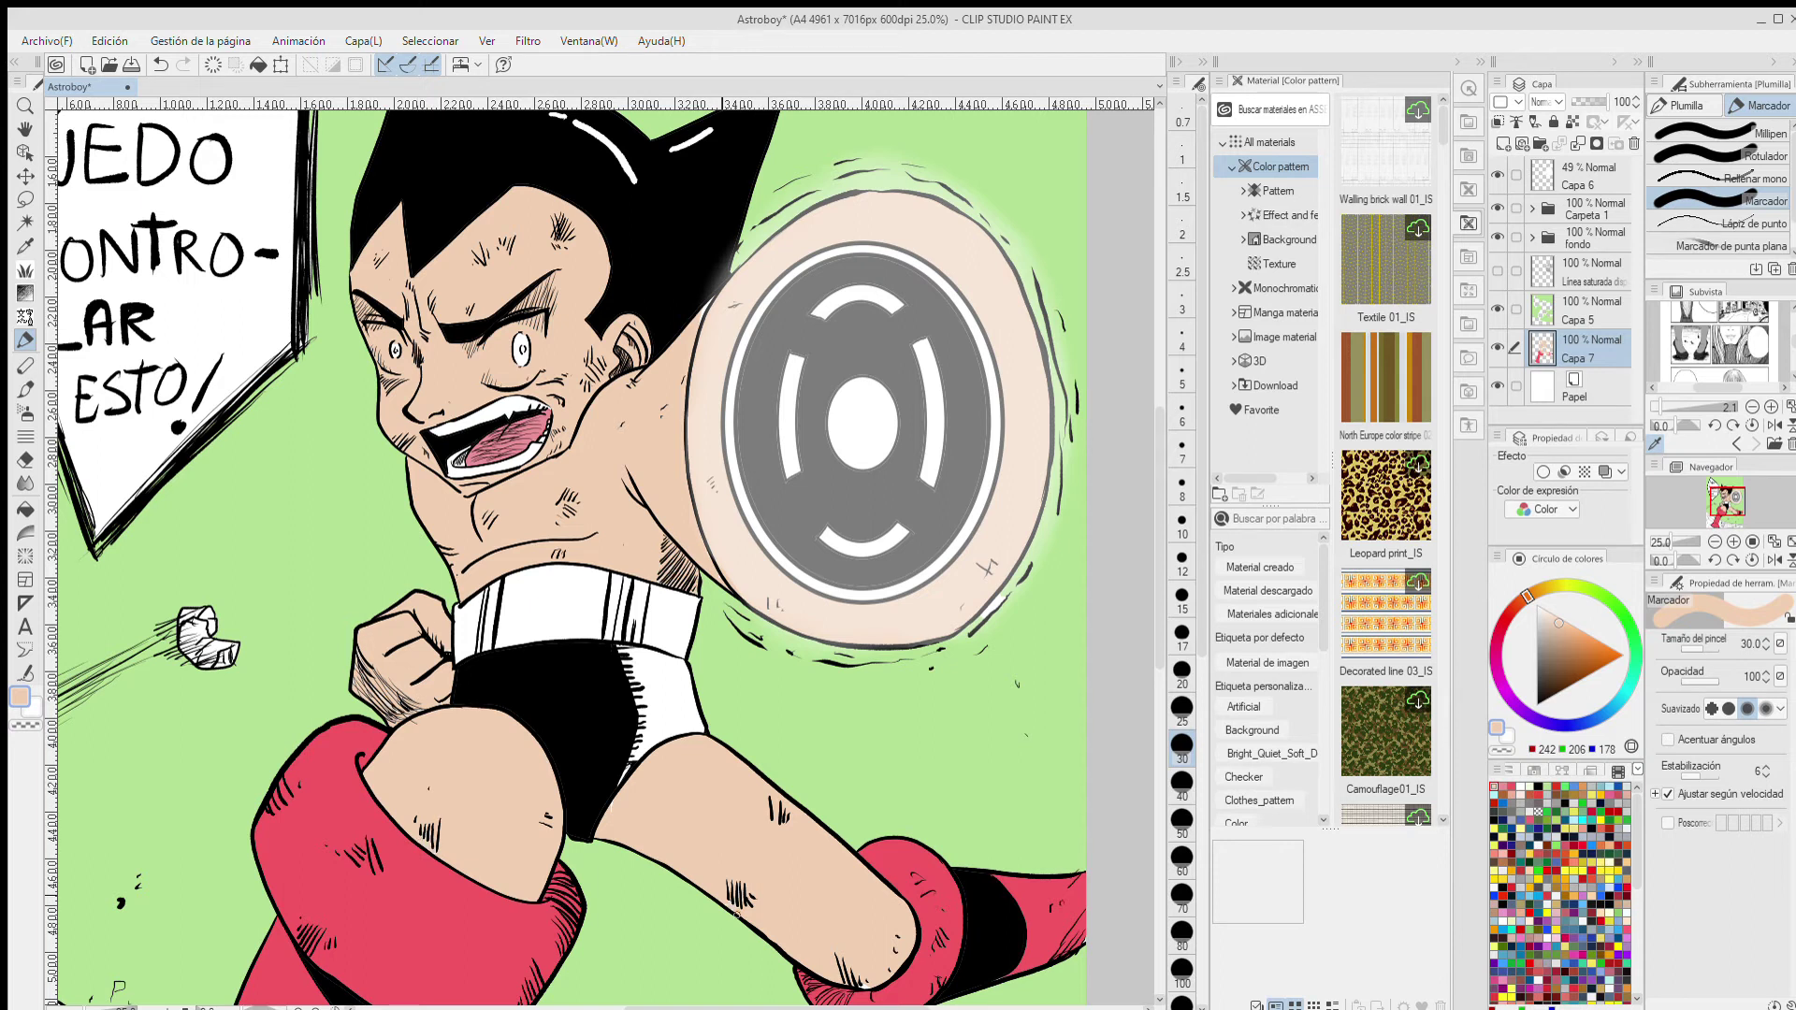
left_click(1537, 609)
left_click(1539, 618)
mouse_move(488, 362)
left_mouse_down()
mouse_move(541, 335)
mouse_move(511, 386)
mouse_move(497, 381)
mouse_move(511, 326)
mouse_move(539, 326)
mouse_move(510, 378)
left_mouse_up()
left_click(1537, 612)
mouse_move(393, 330)
left_mouse_down()
mouse_move(404, 352)
mouse_move(375, 361)
left_mouse_up()
- Choose a green colour (140, 216, 108) and fill the sections of the character's belt
left_click(1612, 604)
left_click(1574, 642)
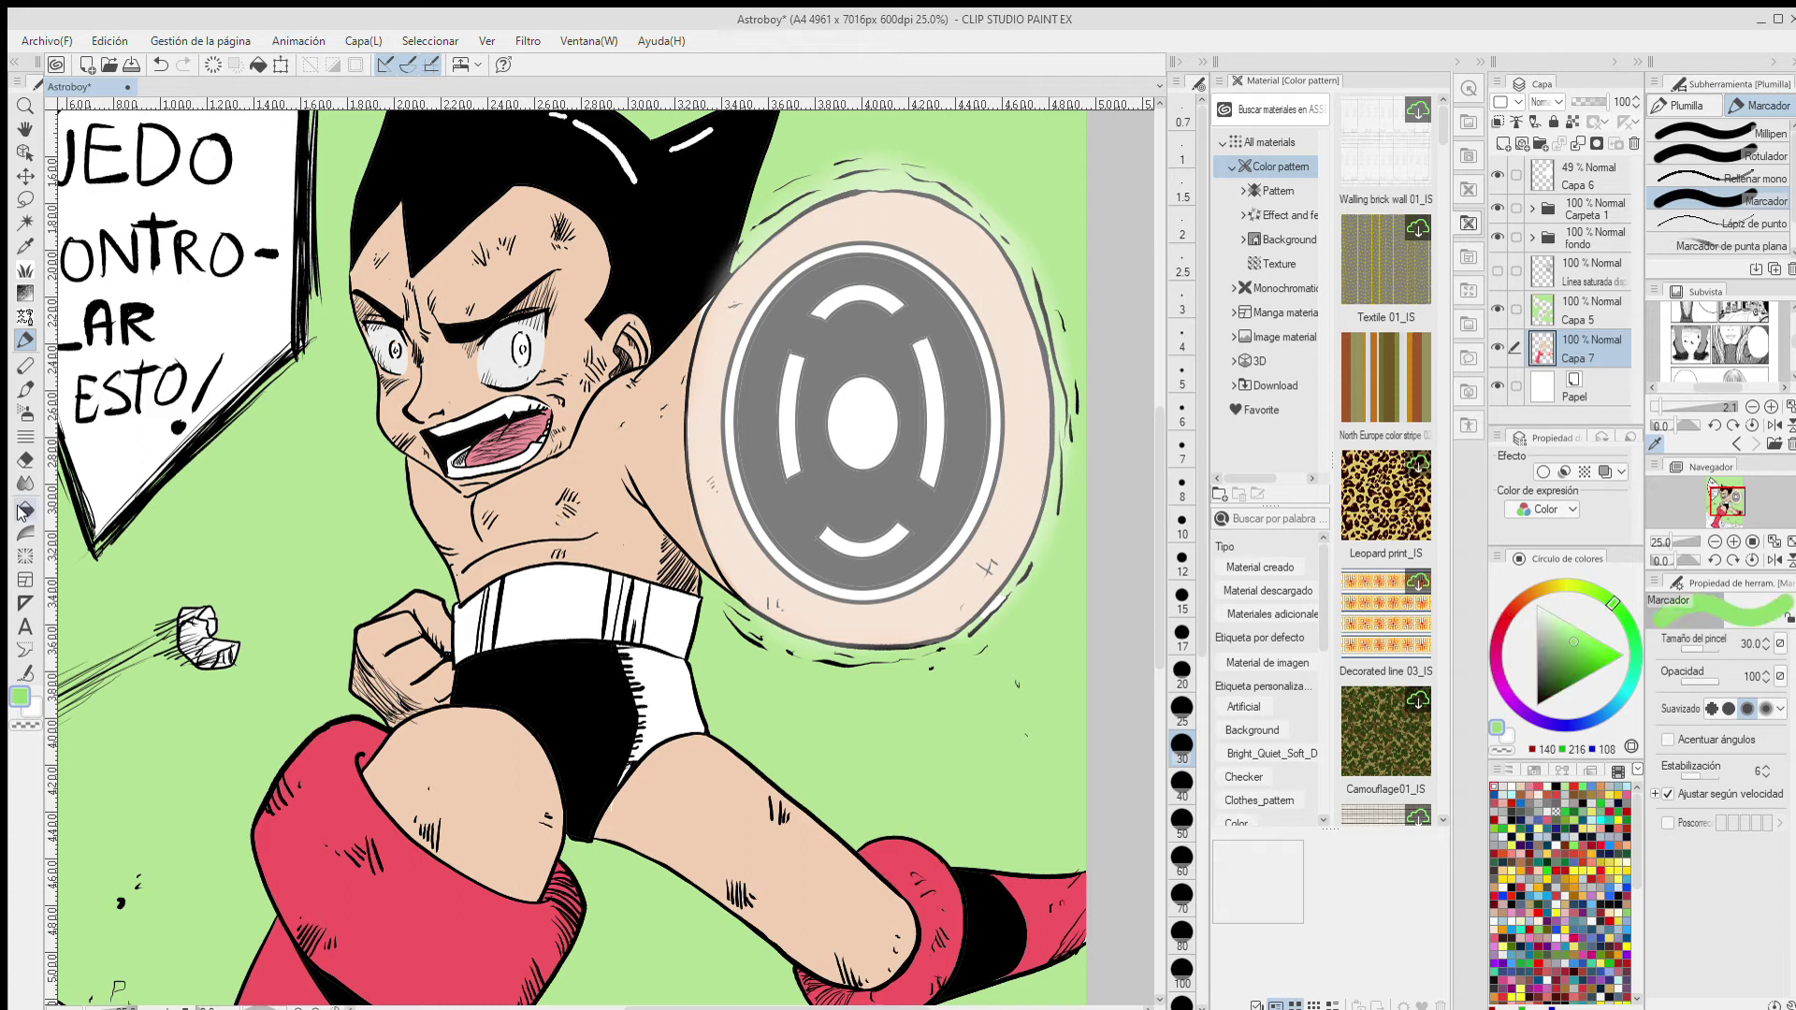
left_click(25, 510)
left_click(671, 631)
left_click(593, 613)
left_click(469, 629)
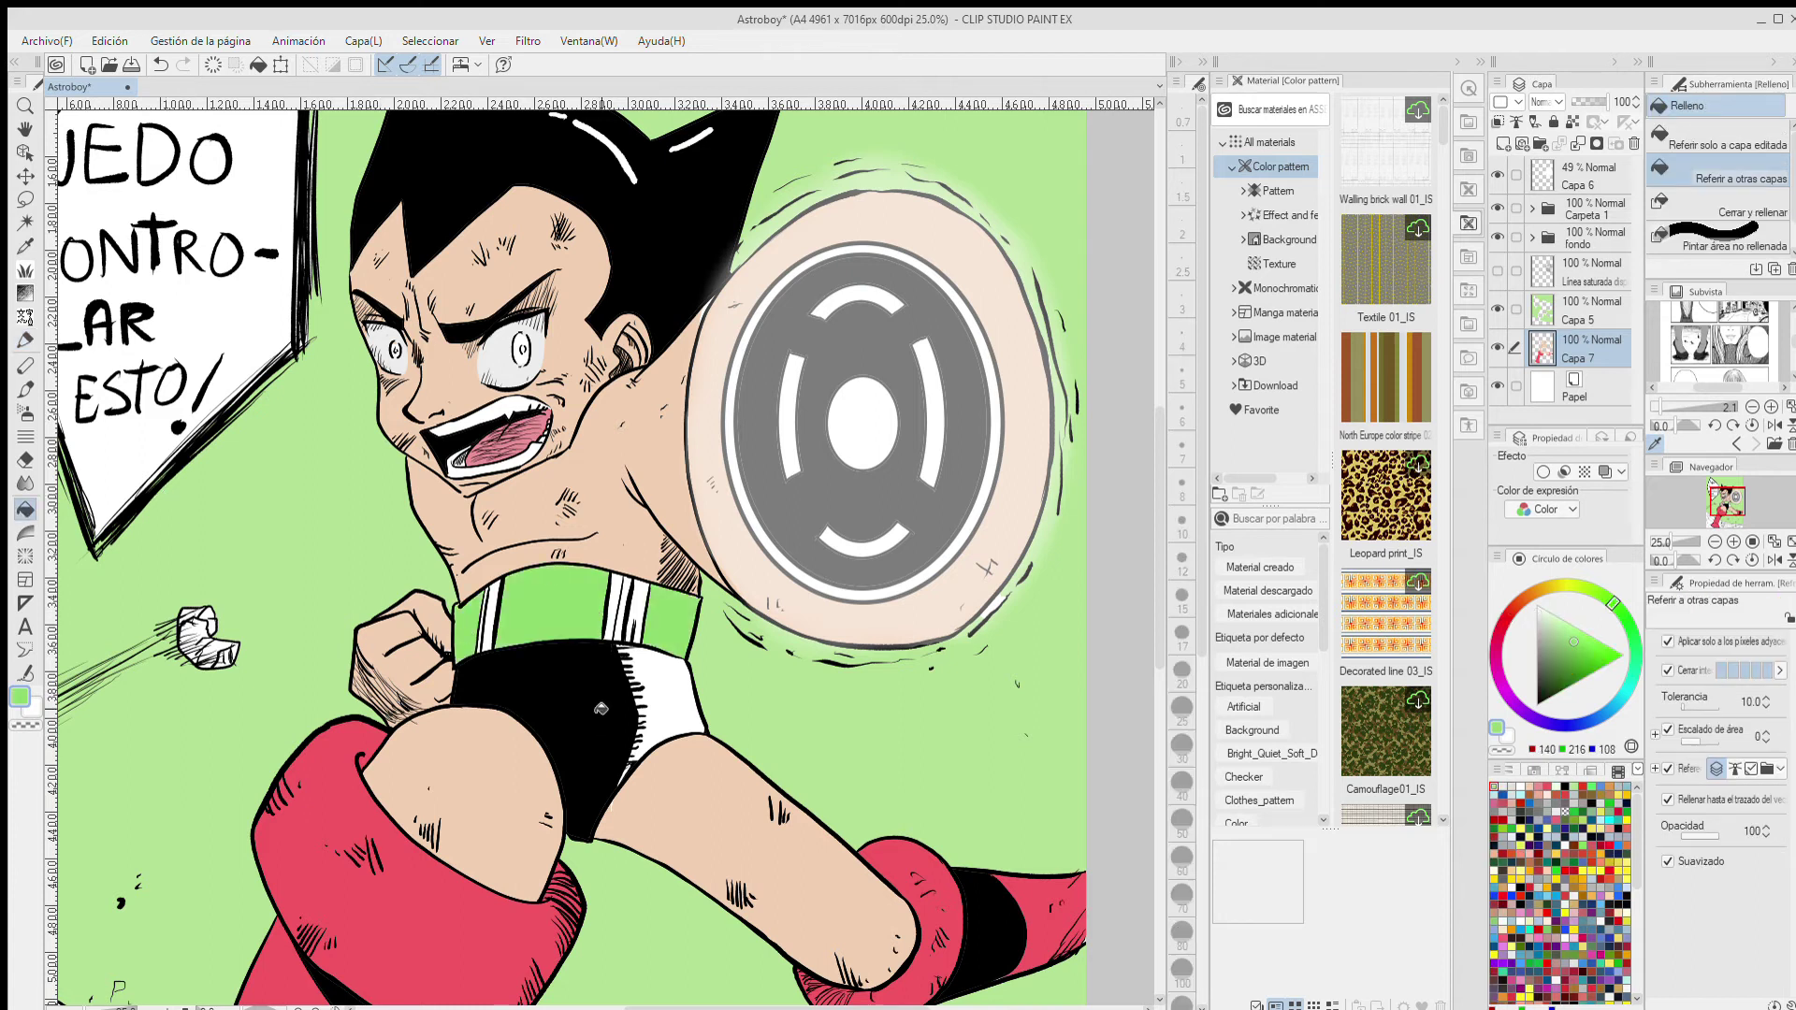
- Choose an orange colour (248, 138, 76) and colour the irises of both eyes
scroll(592, 584, "down", 3)
scroll(595, 585, "up", 4)
left_click(1516, 607)
left_click(1566, 623)
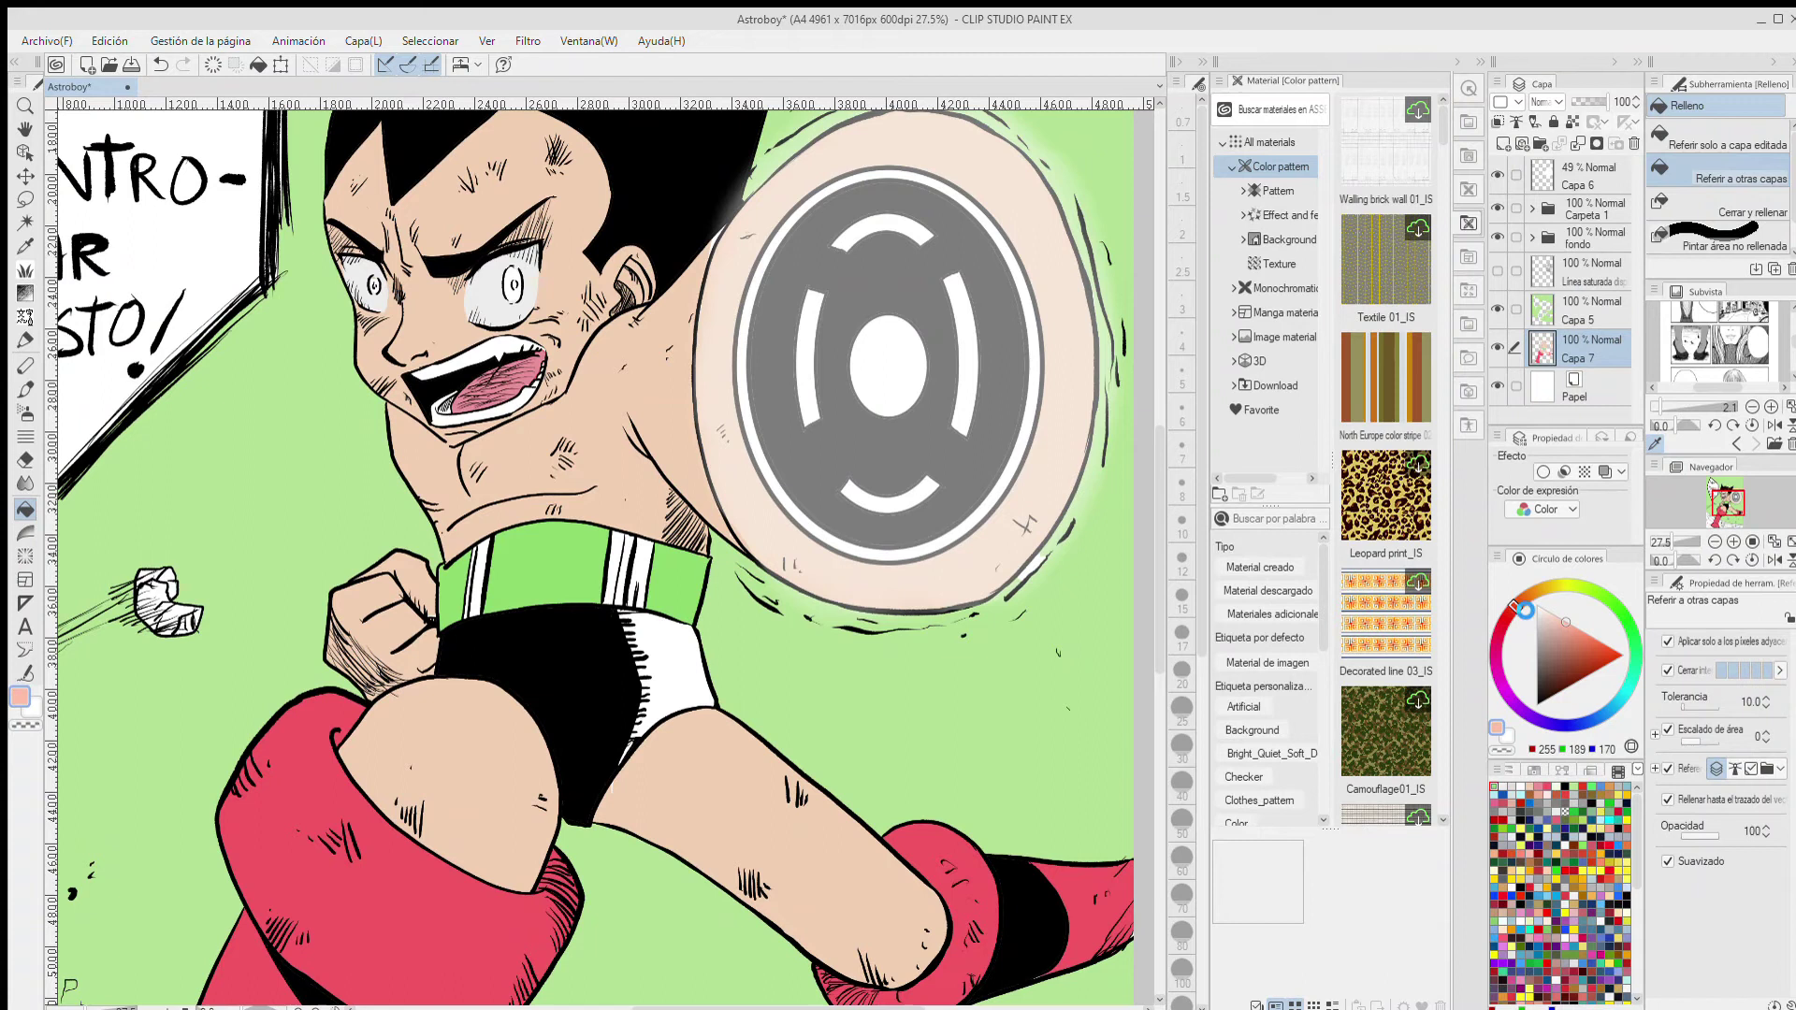
left_click(1522, 599)
left_click(1595, 640)
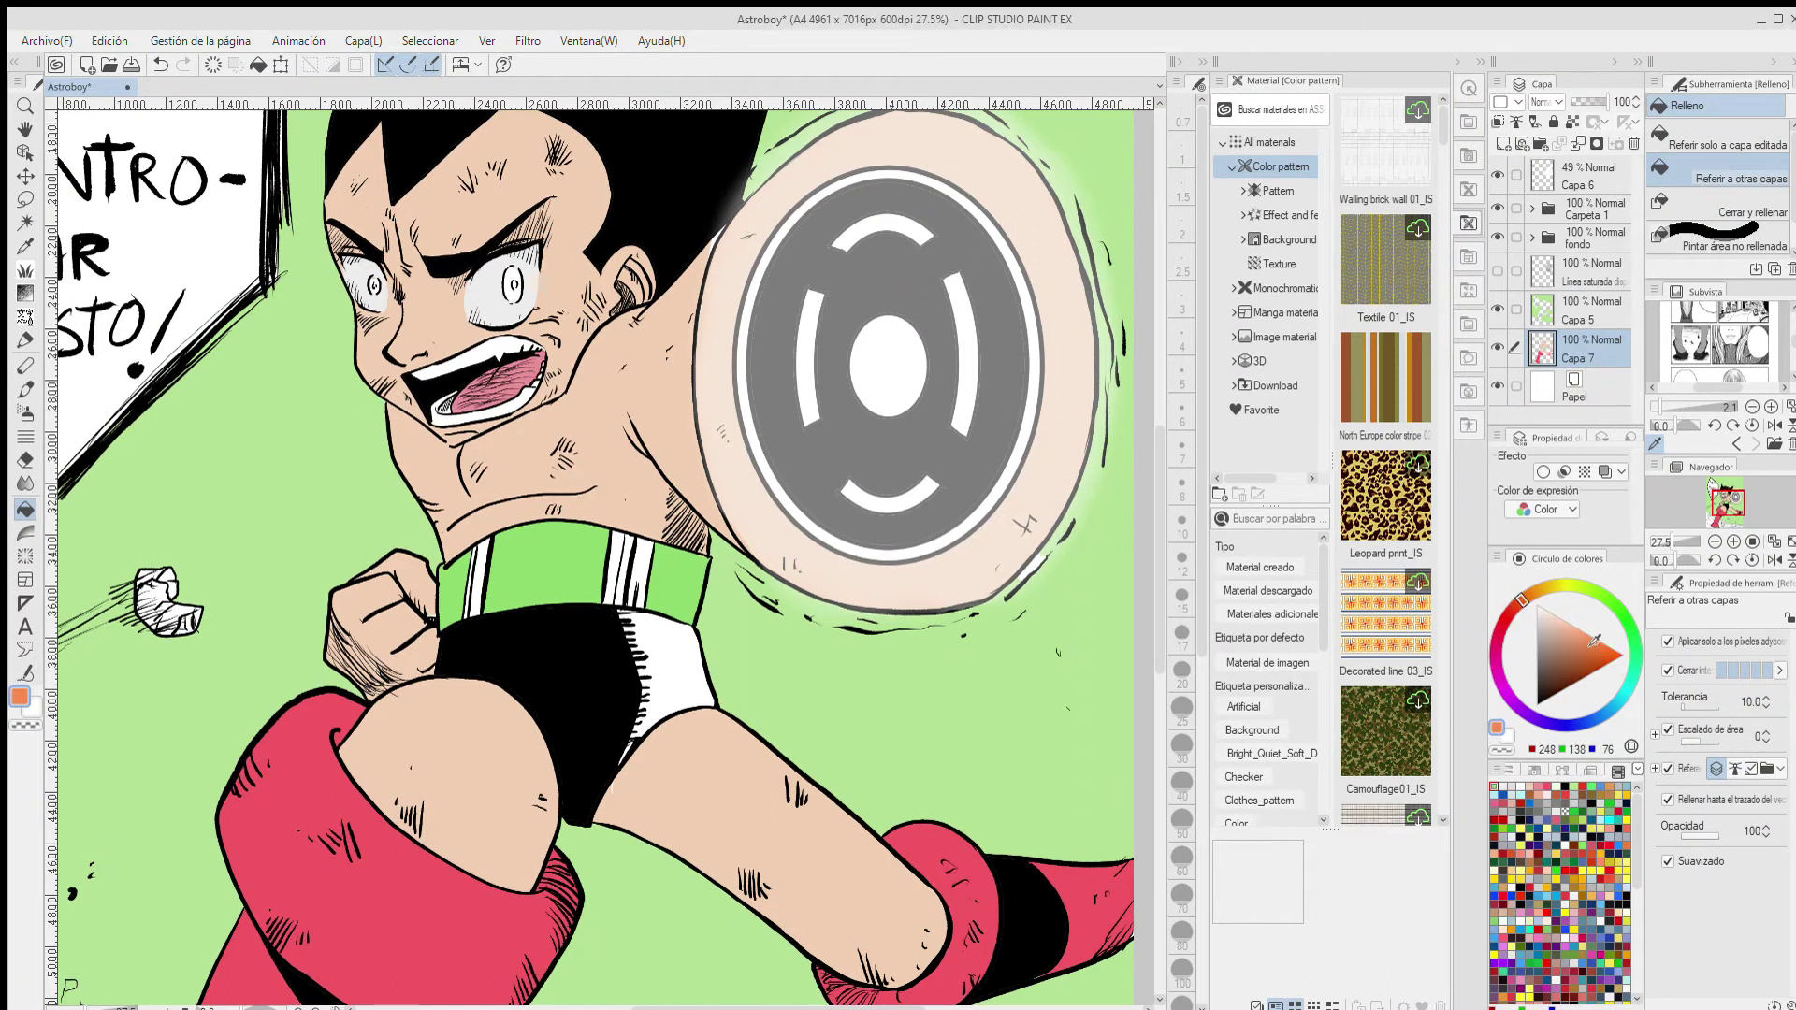
left_click(512, 286)
left_click(377, 281)
key("p")
left_click_drag(373, 275, 374, 290)
- Sample the black of the line art and paint a pupil in each orange iris
left_click(458, 268, "alt")
left_click_drag(513, 280, 513, 289)
left_click_drag(374, 281, 374, 289)
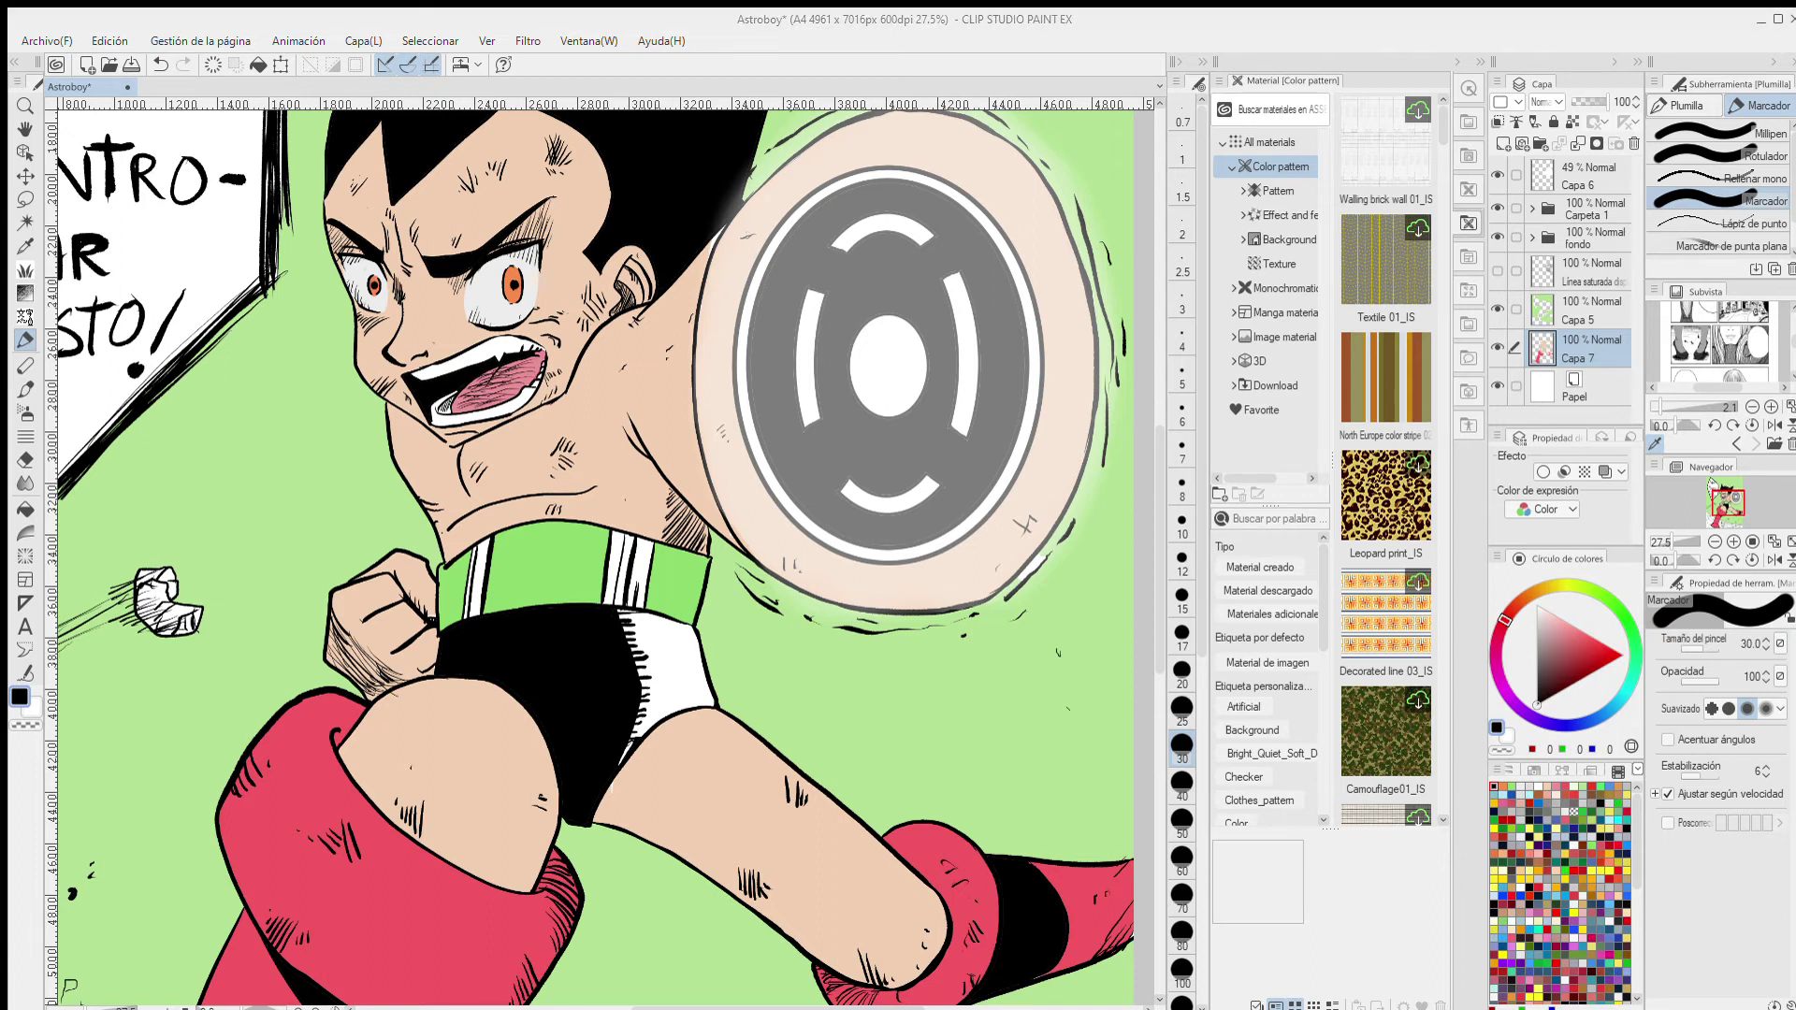
- Sample the light grey (236, 236, 236) from the eye and fill the teeth and the belt's white stripes
left_click(559, 471, "alt")
left_click(451, 603, "alt")
left_click(493, 304, "alt")
key("g")
left_click(516, 400)
left_click(644, 561)
left_click(619, 554)
left_click(483, 567)
left_click(473, 571)
left_click_drag(667, 539, 668, 536)
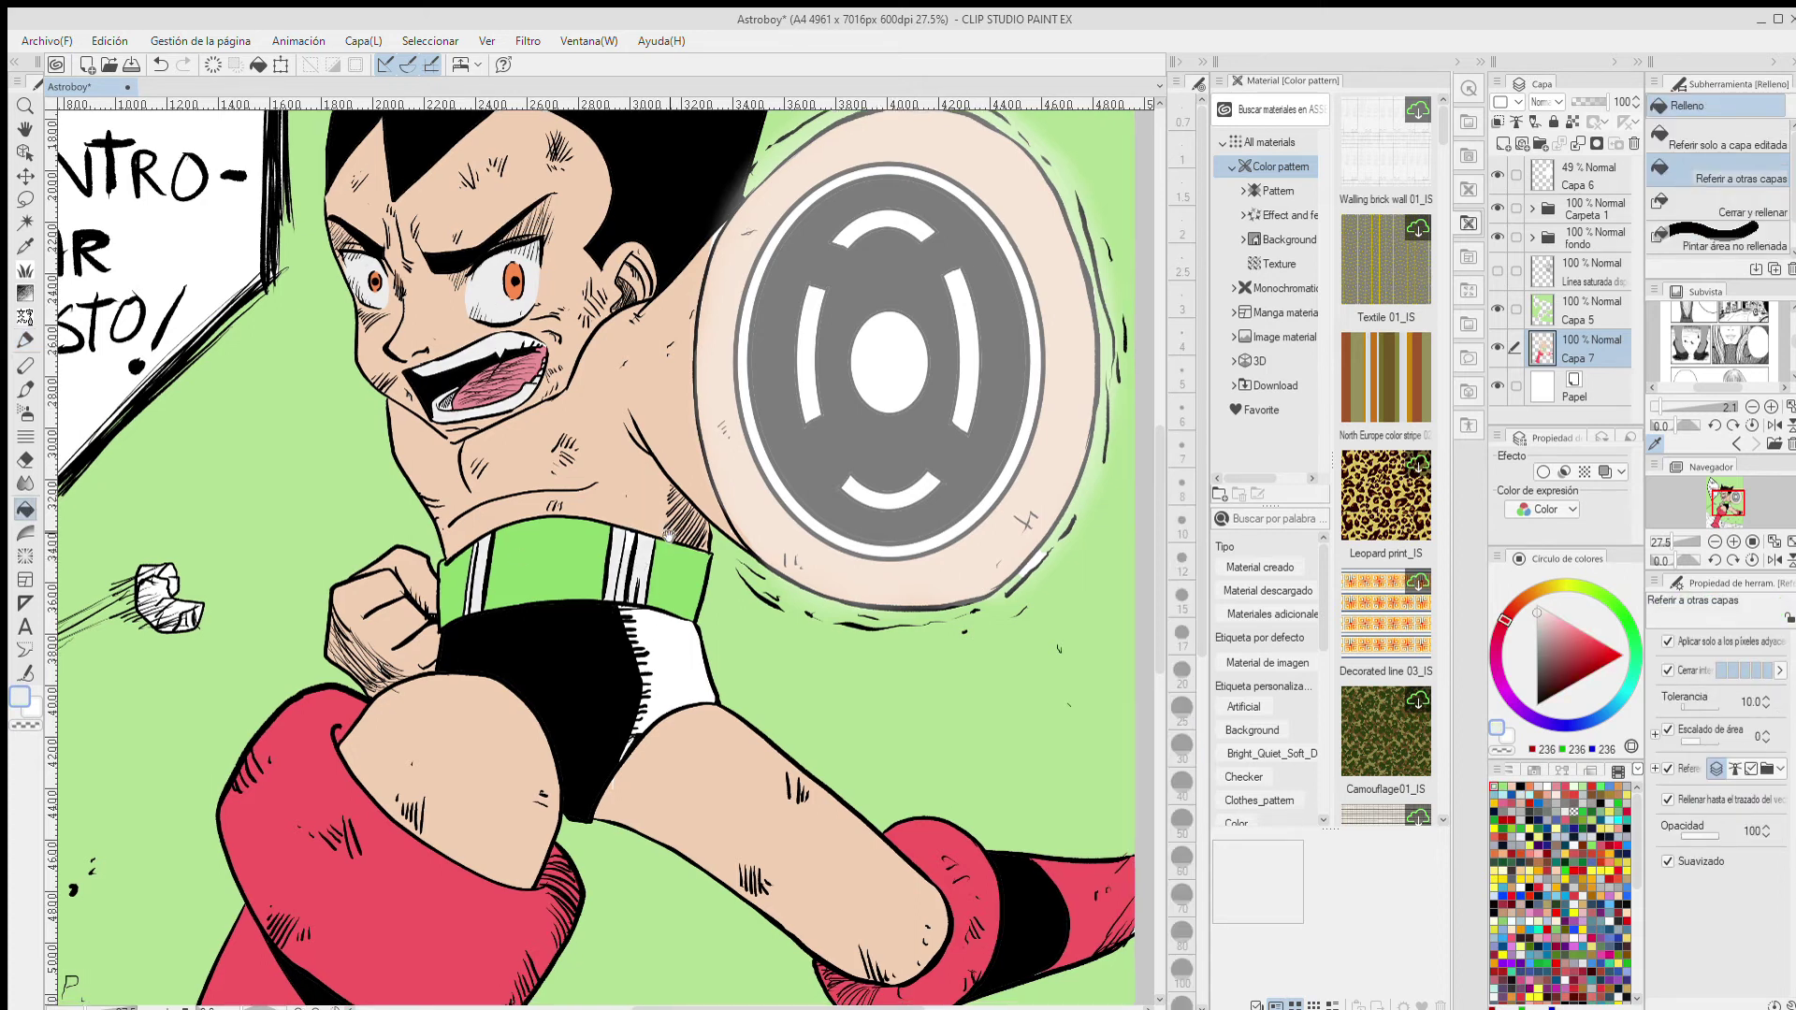
- Add a new layer above the character's flat colours and set its blending mode to Multiply
scroll(668, 535, "down", 3)
key("p")
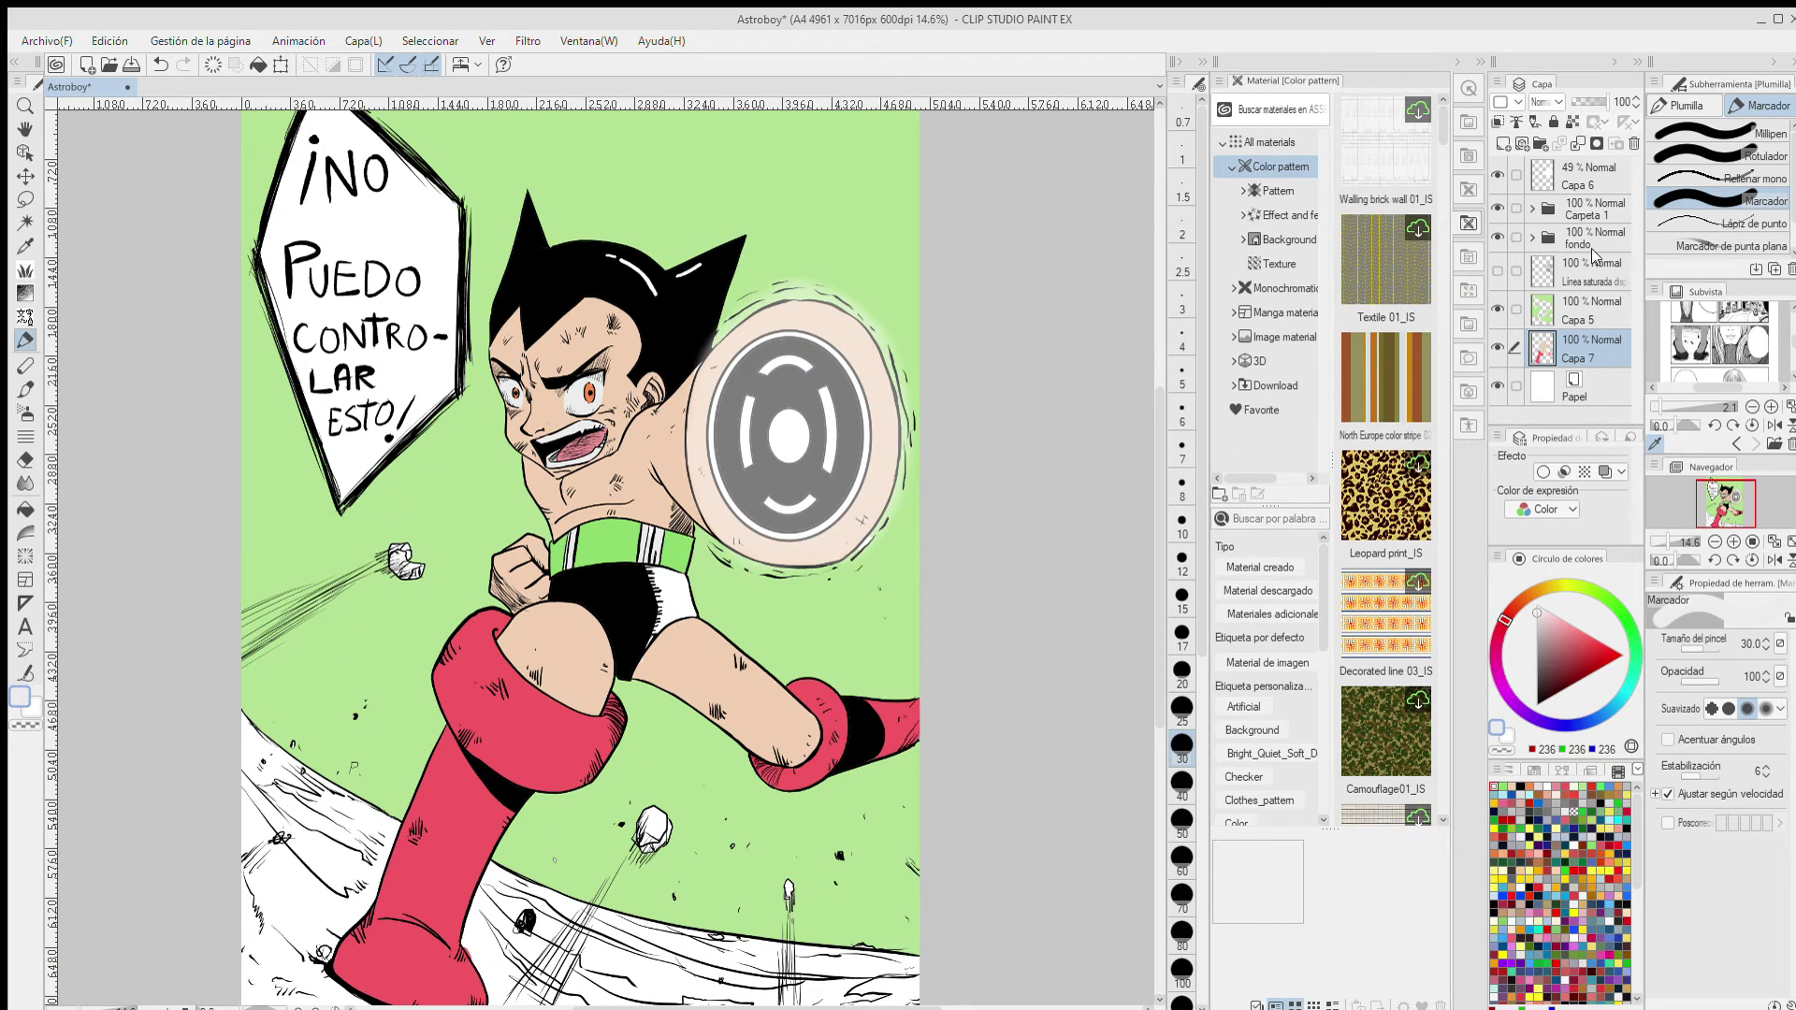
key("ctrl+shift+n")
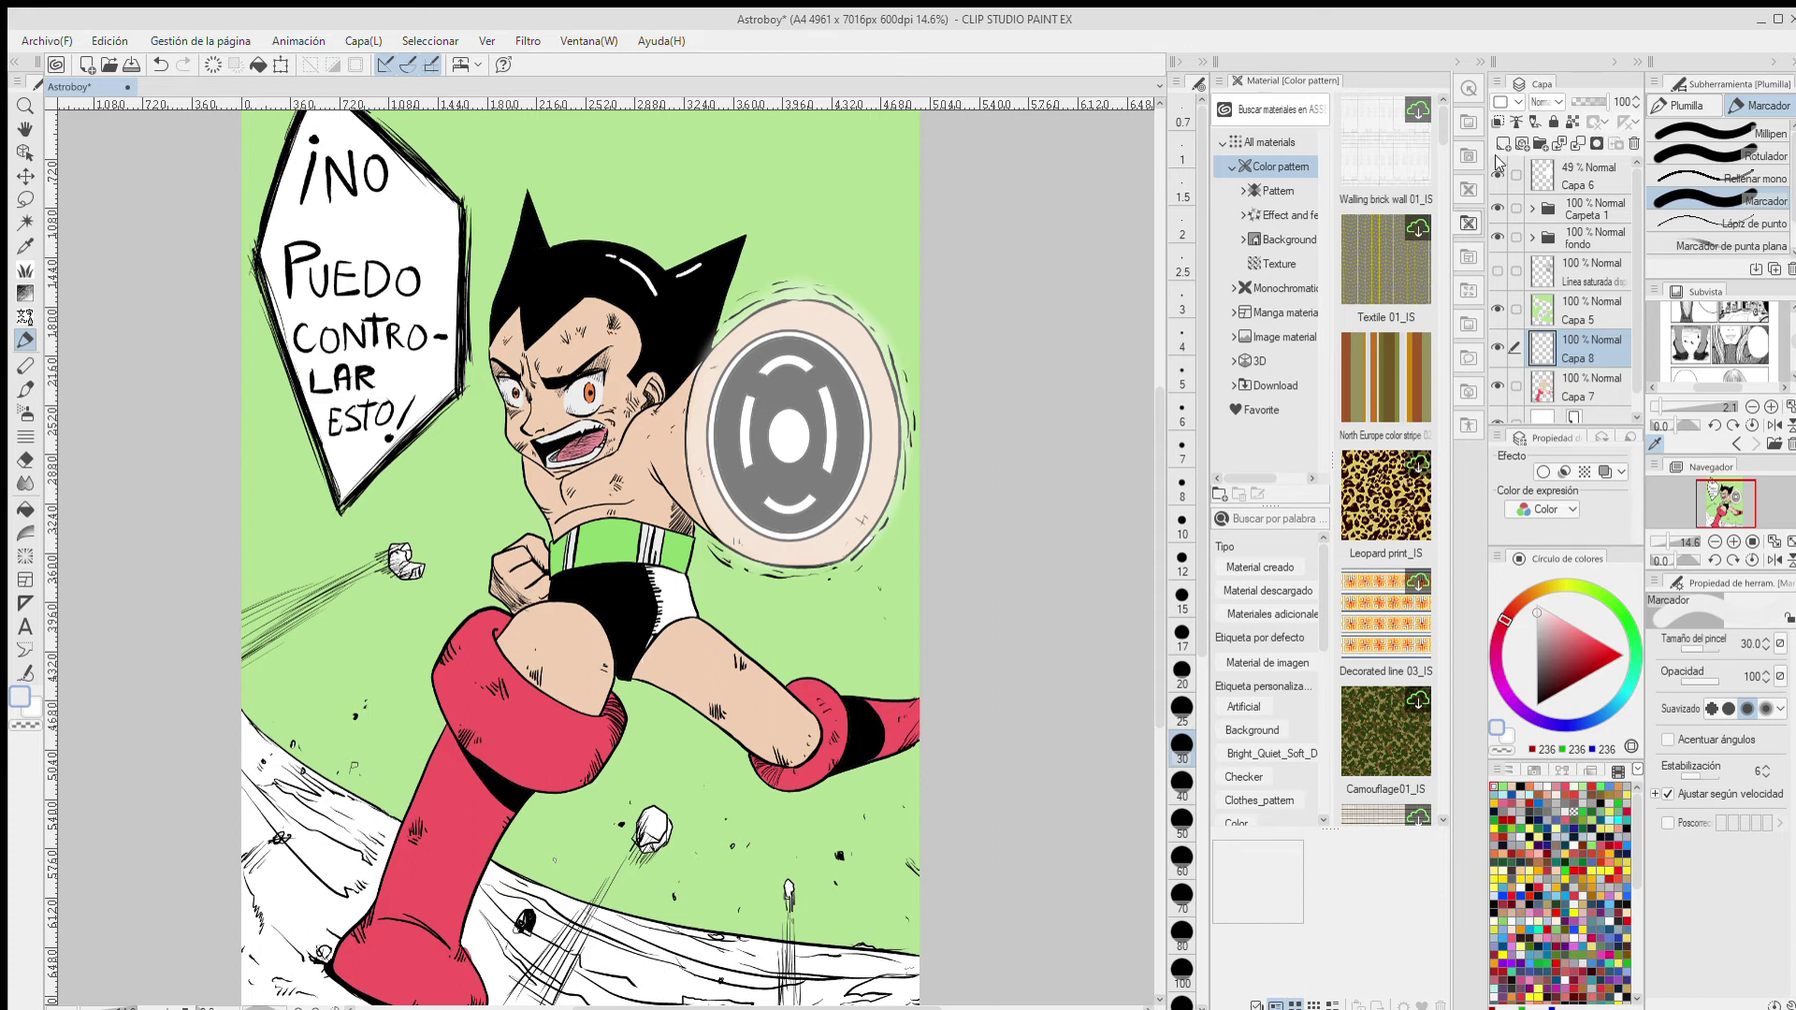
left_click(1572, 64)
scroll(1553, 105, "down", 1)
- Sample the boot red (243, 87, 99), outline the shadow edges on the front boot and fill the shaded areas
left_click(524, 702, "alt")
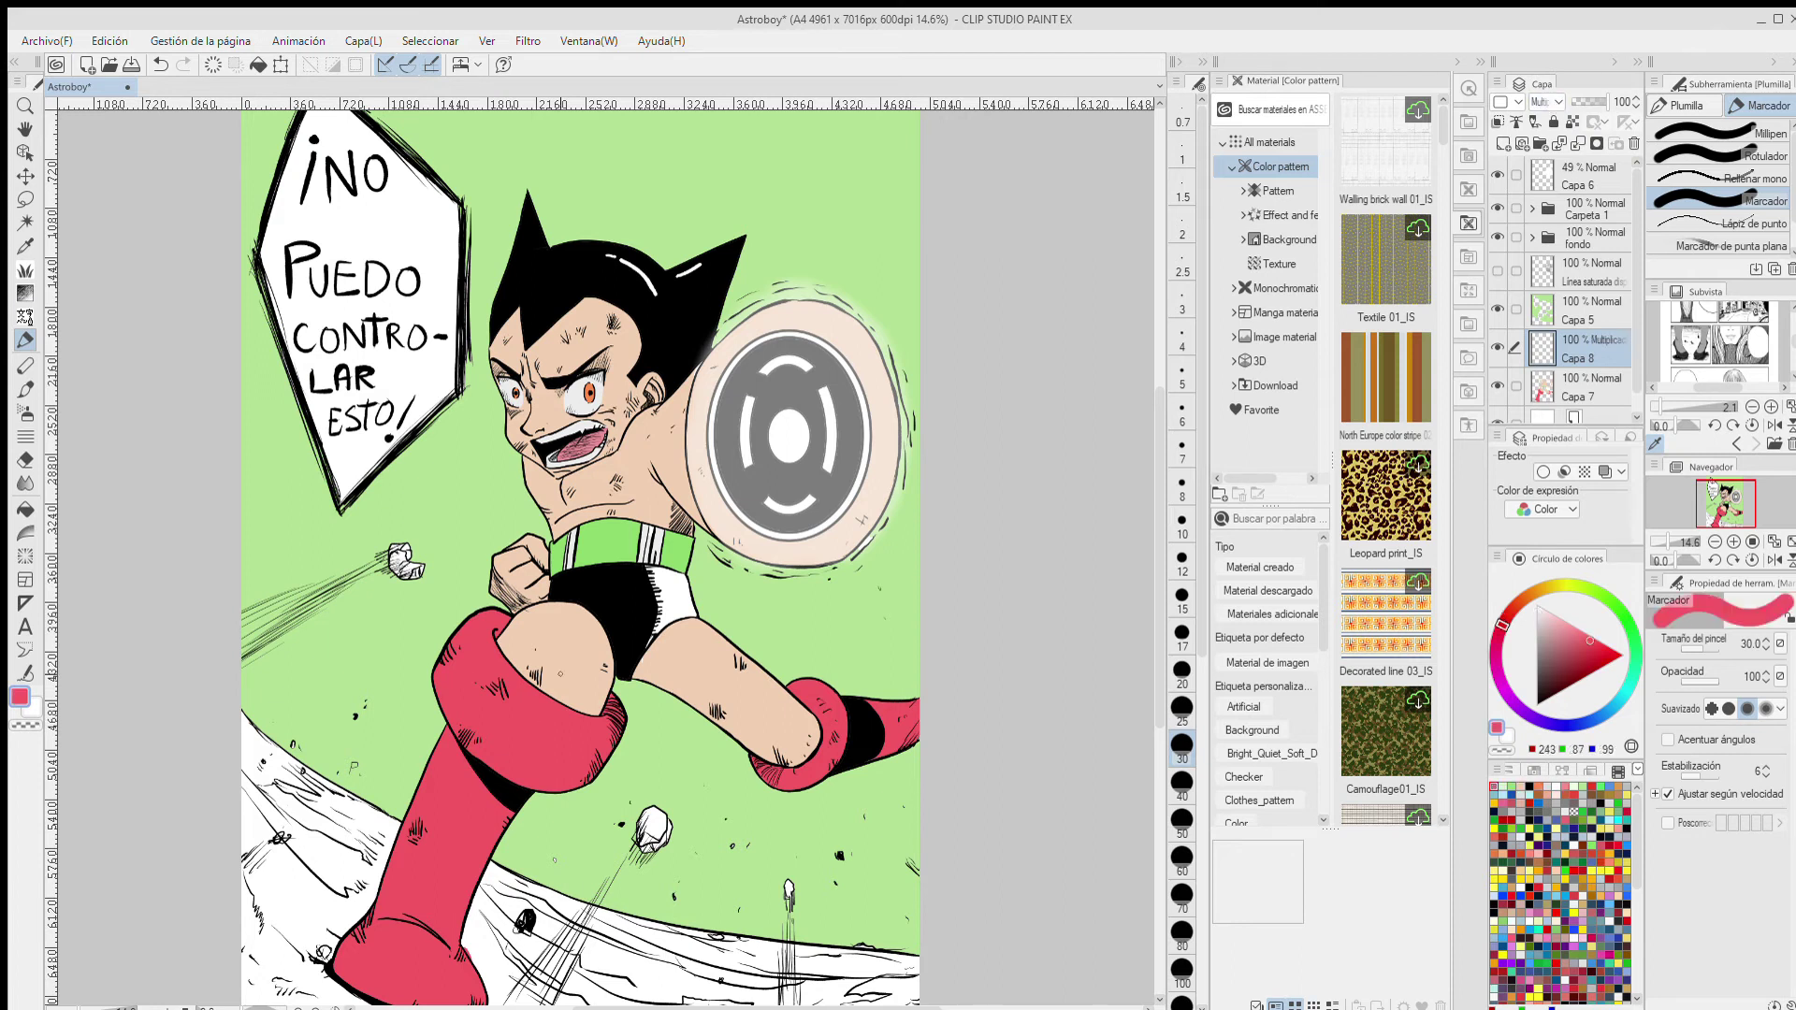
mouse_move(588, 720)
left_mouse_down()
mouse_move(447, 946)
mouse_move(484, 854)
left_mouse_up()
key("g")
left_click(584, 654)
left_click(474, 740)
left_click(438, 856)
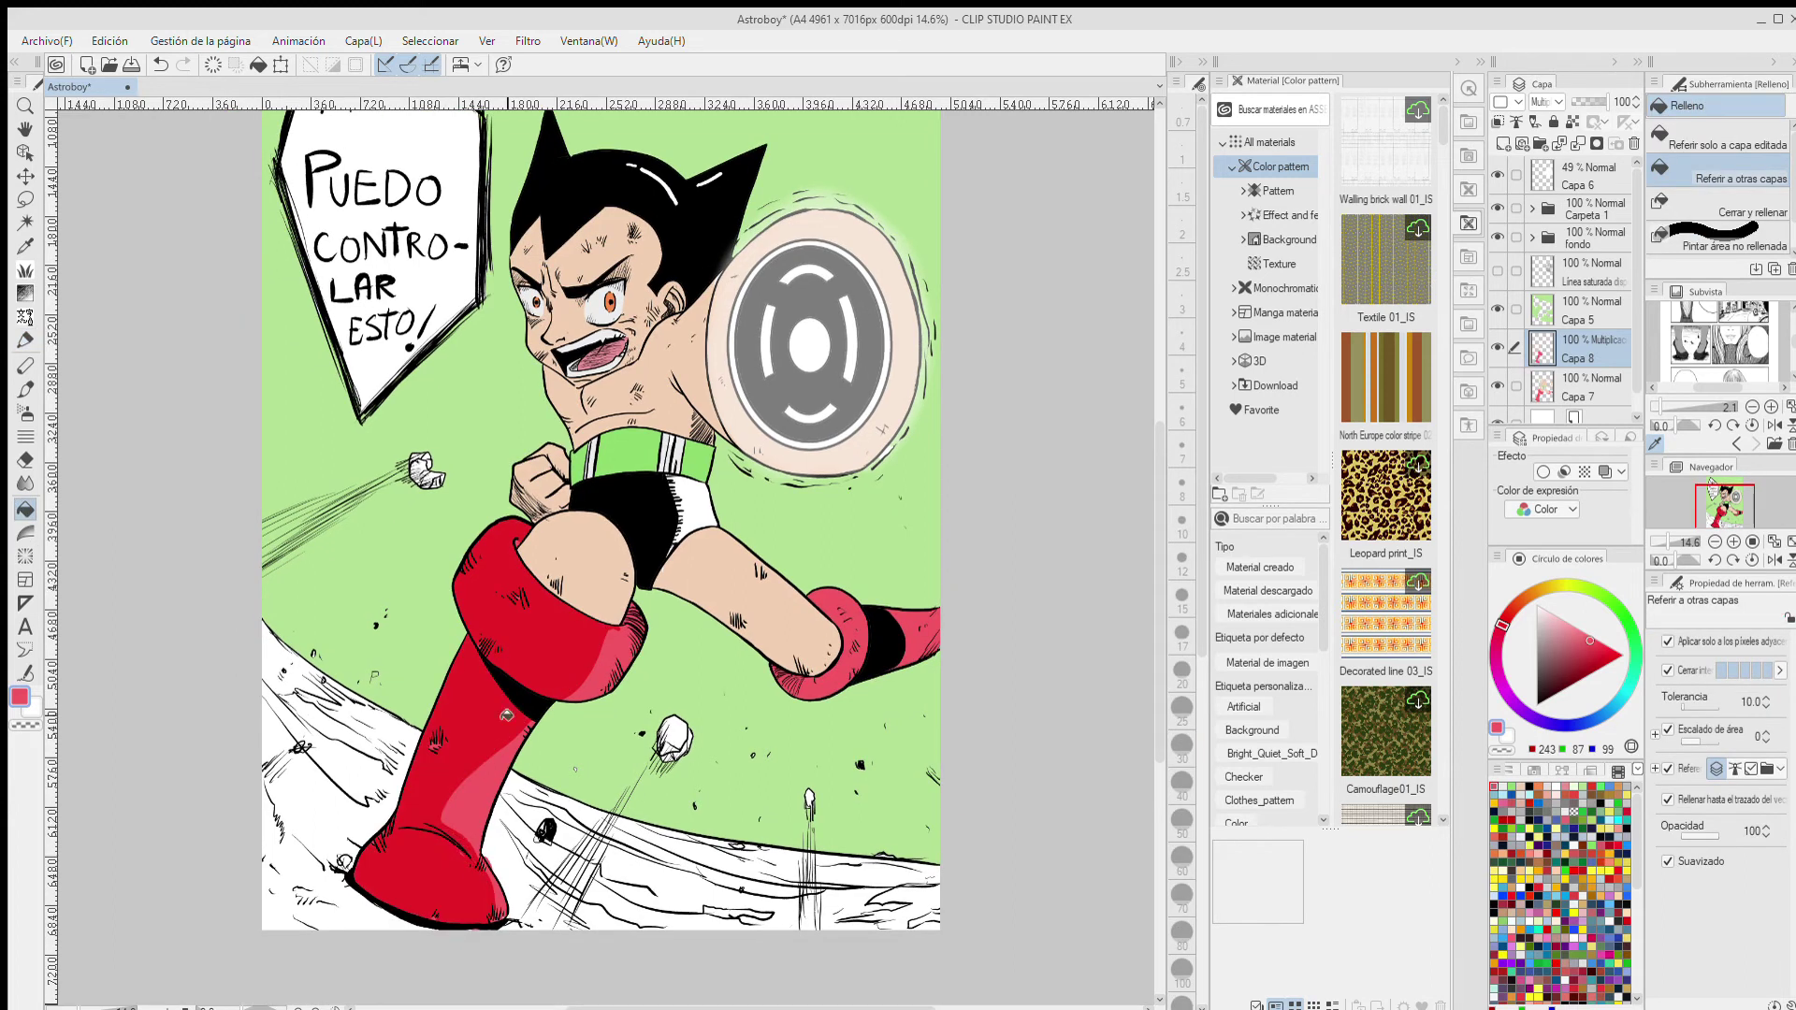
- Lower the shadow layer's opacity to 62% and paint shadows on the rear boot
key("p")
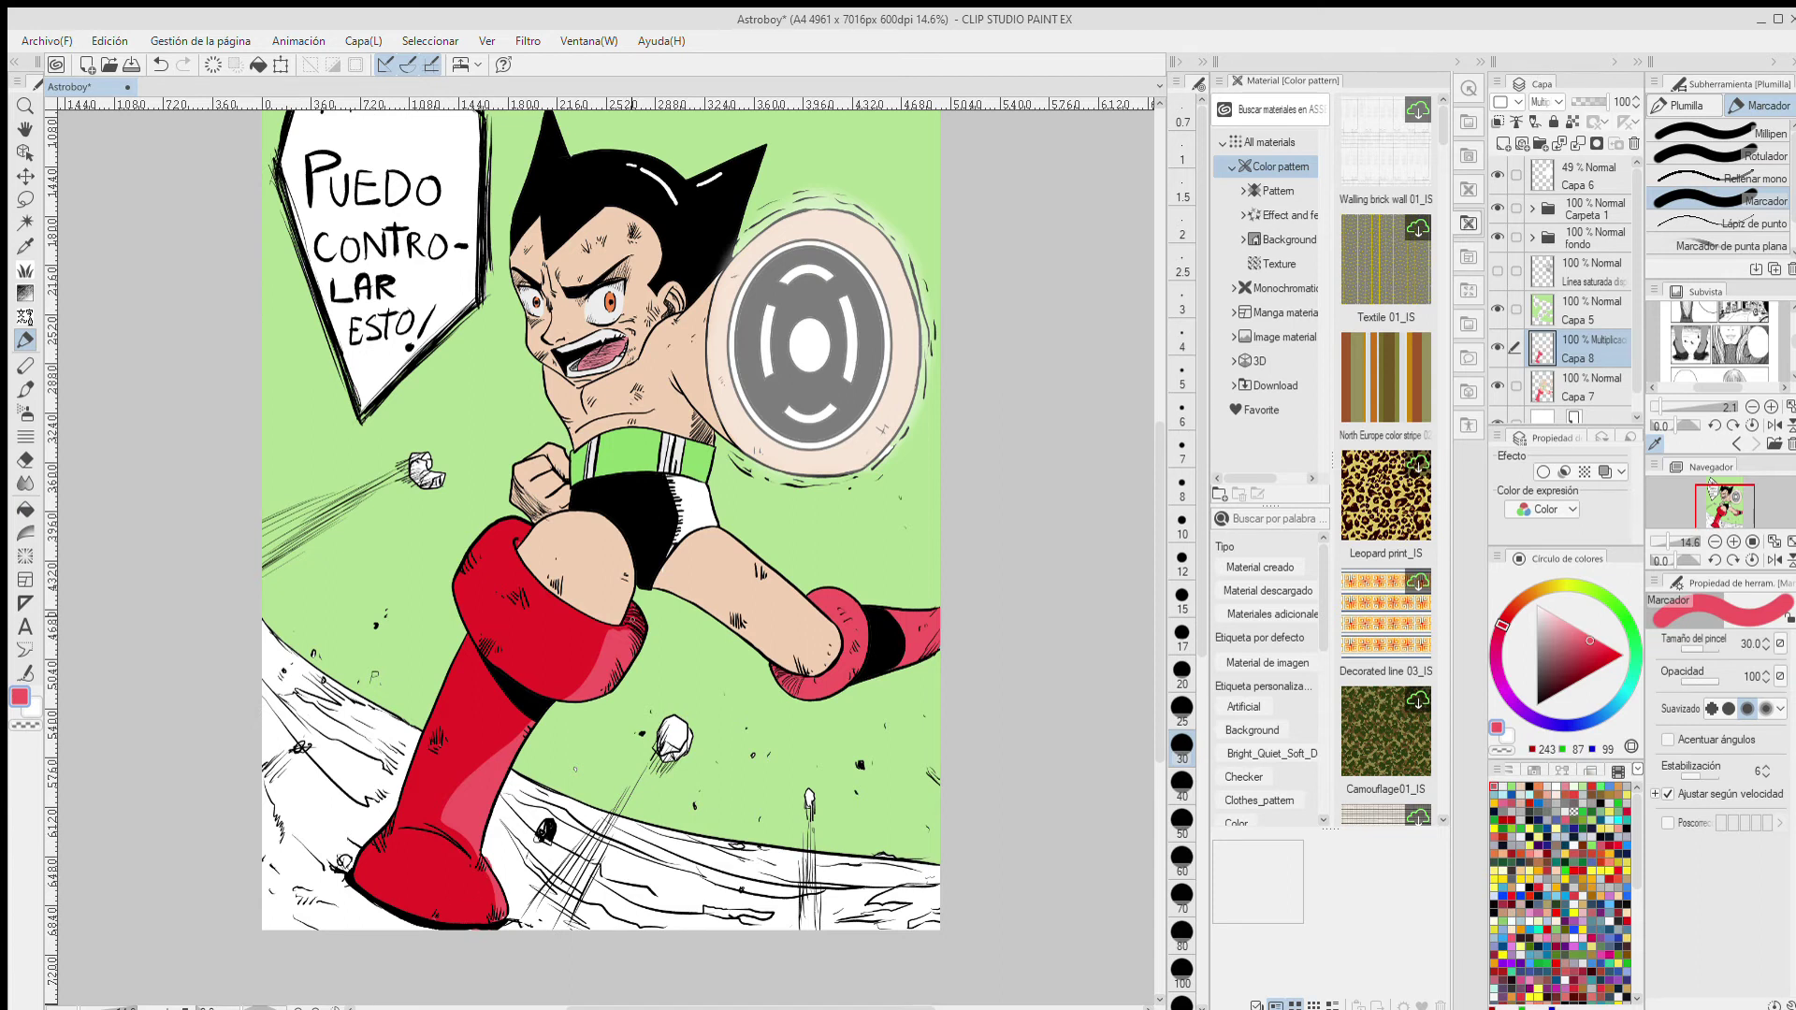
left_click_drag(1607, 101, 1596, 101)
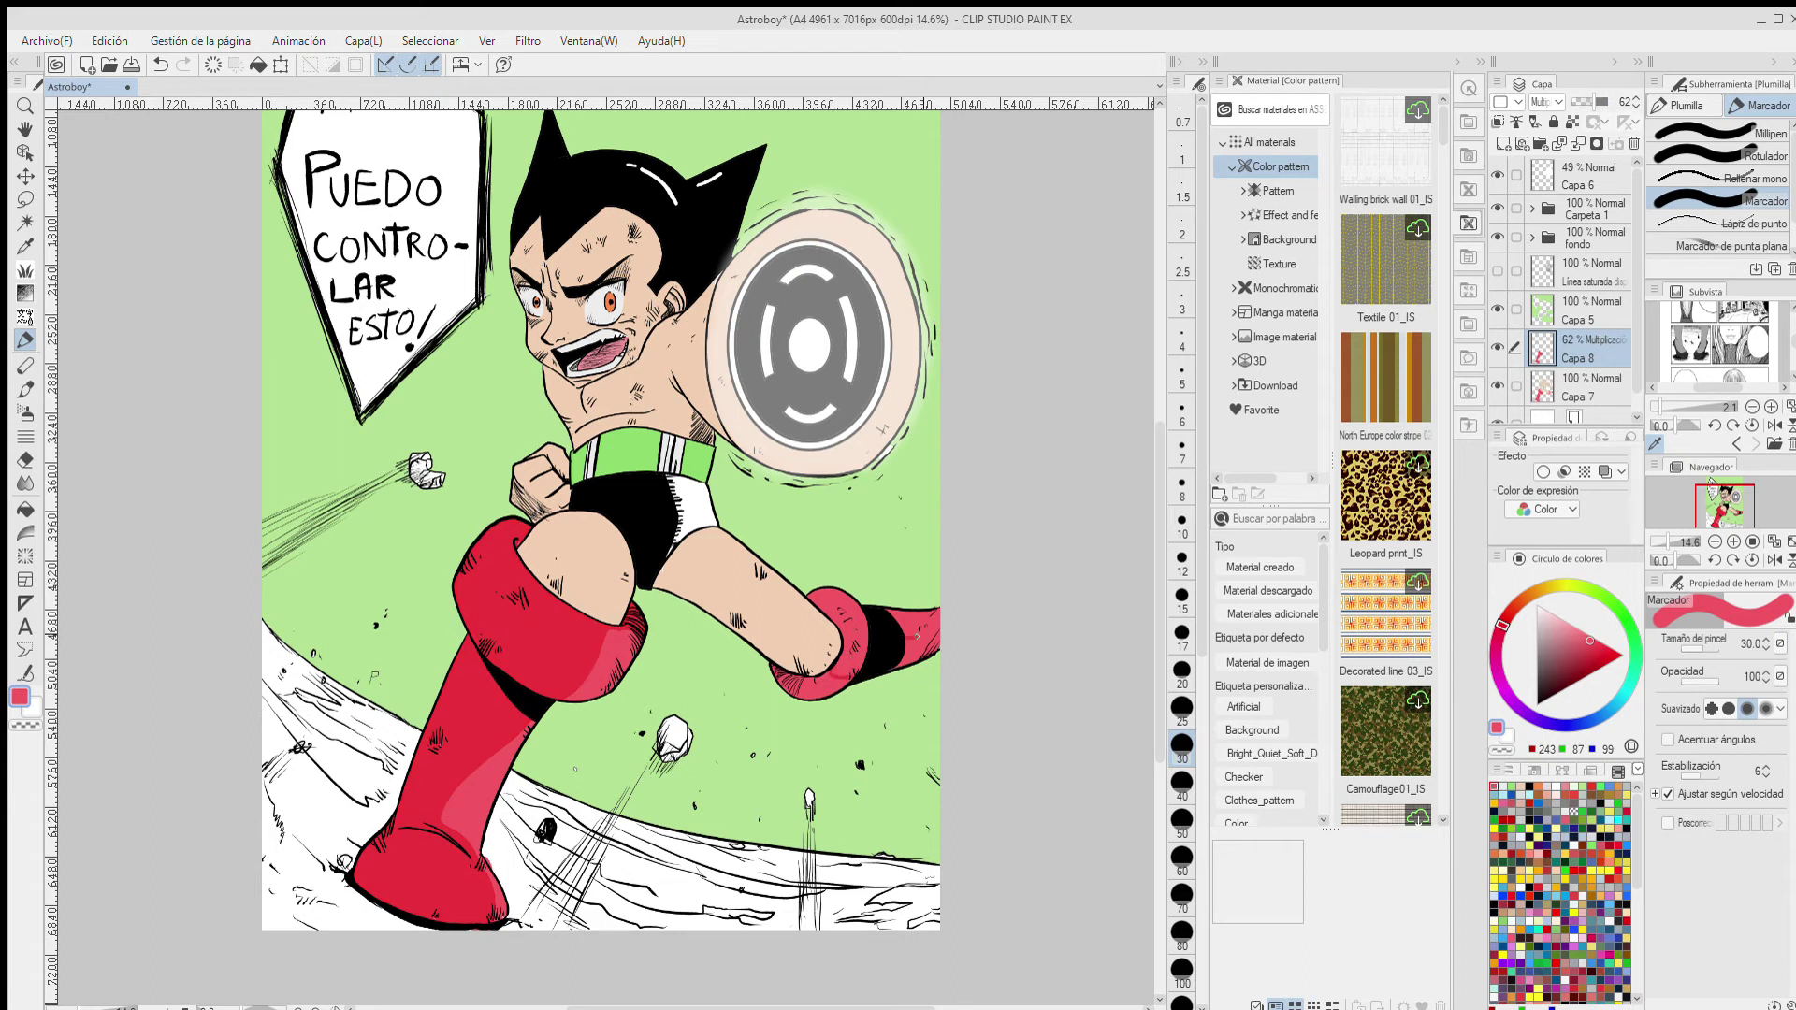
mouse_move(820, 675)
left_mouse_down()
mouse_move(842, 681)
mouse_move(823, 690)
left_mouse_up()
mouse_move(938, 634)
left_mouse_down()
mouse_move(906, 648)
mouse_move(937, 644)
left_mouse_up()
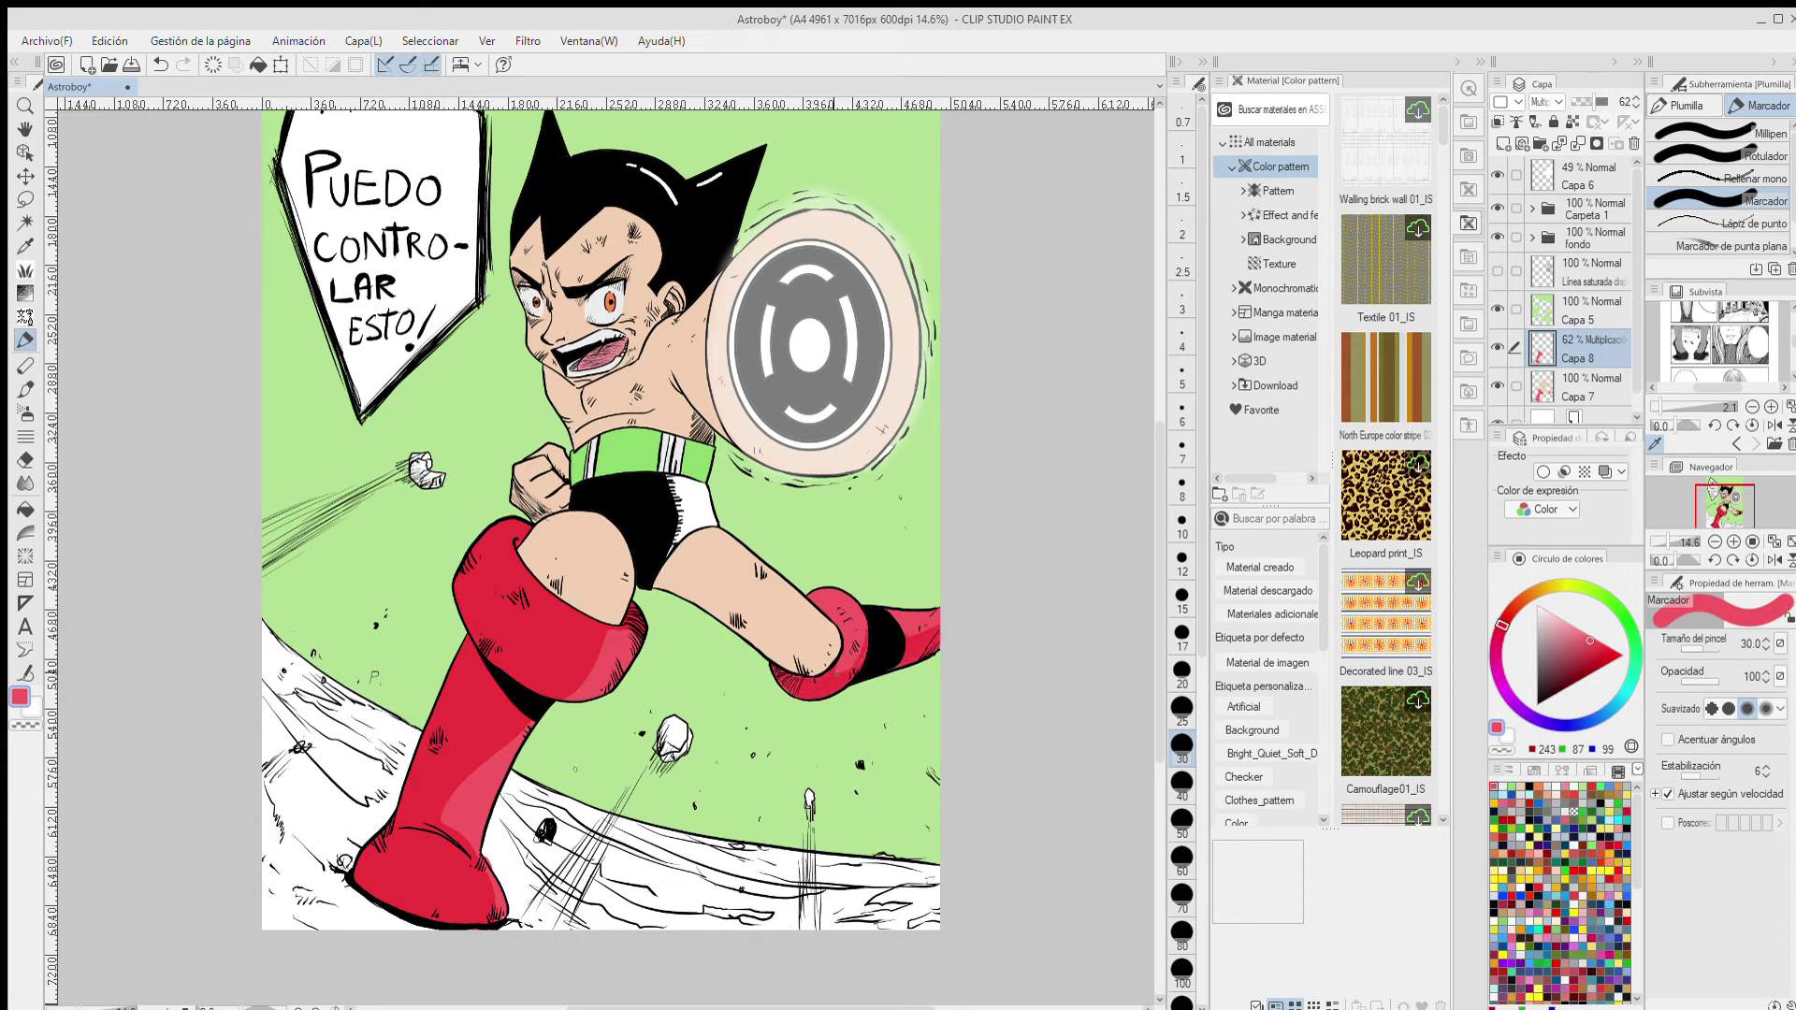
- Sample the skin colour (242, 207, 178) and paint shadows on both thighs, the torso and the arm
left_click(567, 543, "alt")
left_click_drag(546, 521, 596, 596)
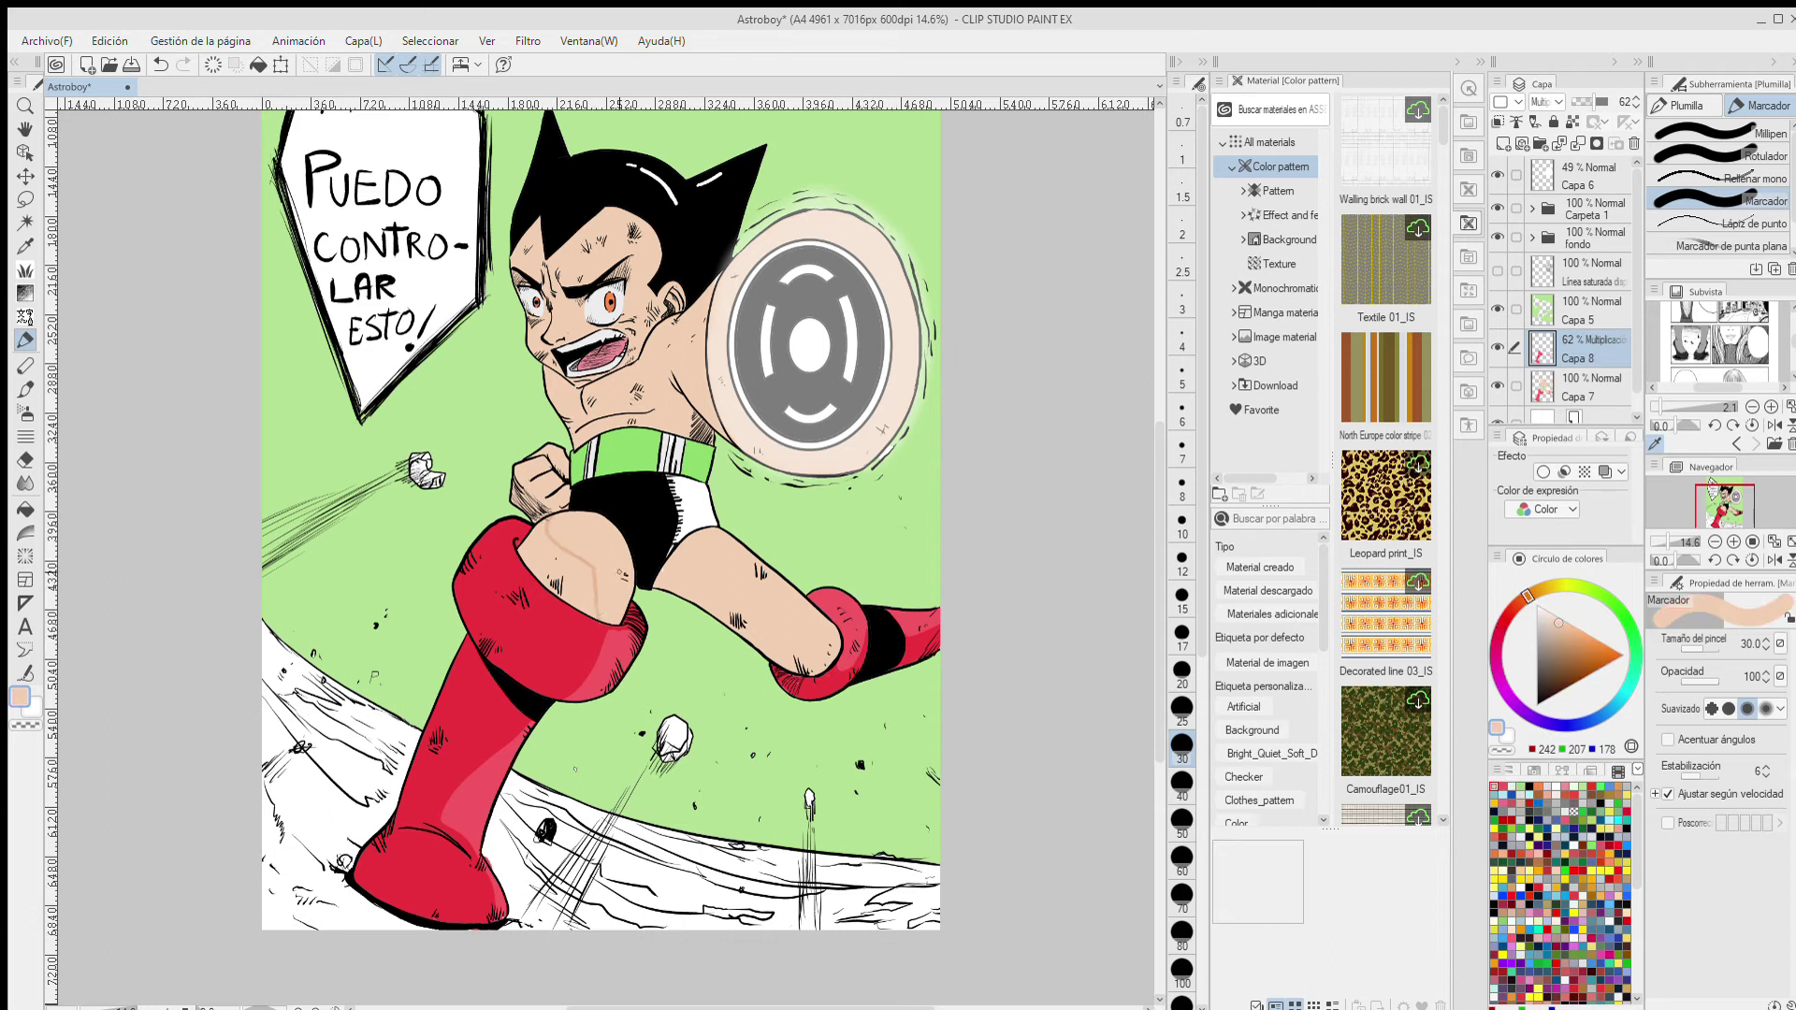
left_click_drag(693, 542, 814, 654)
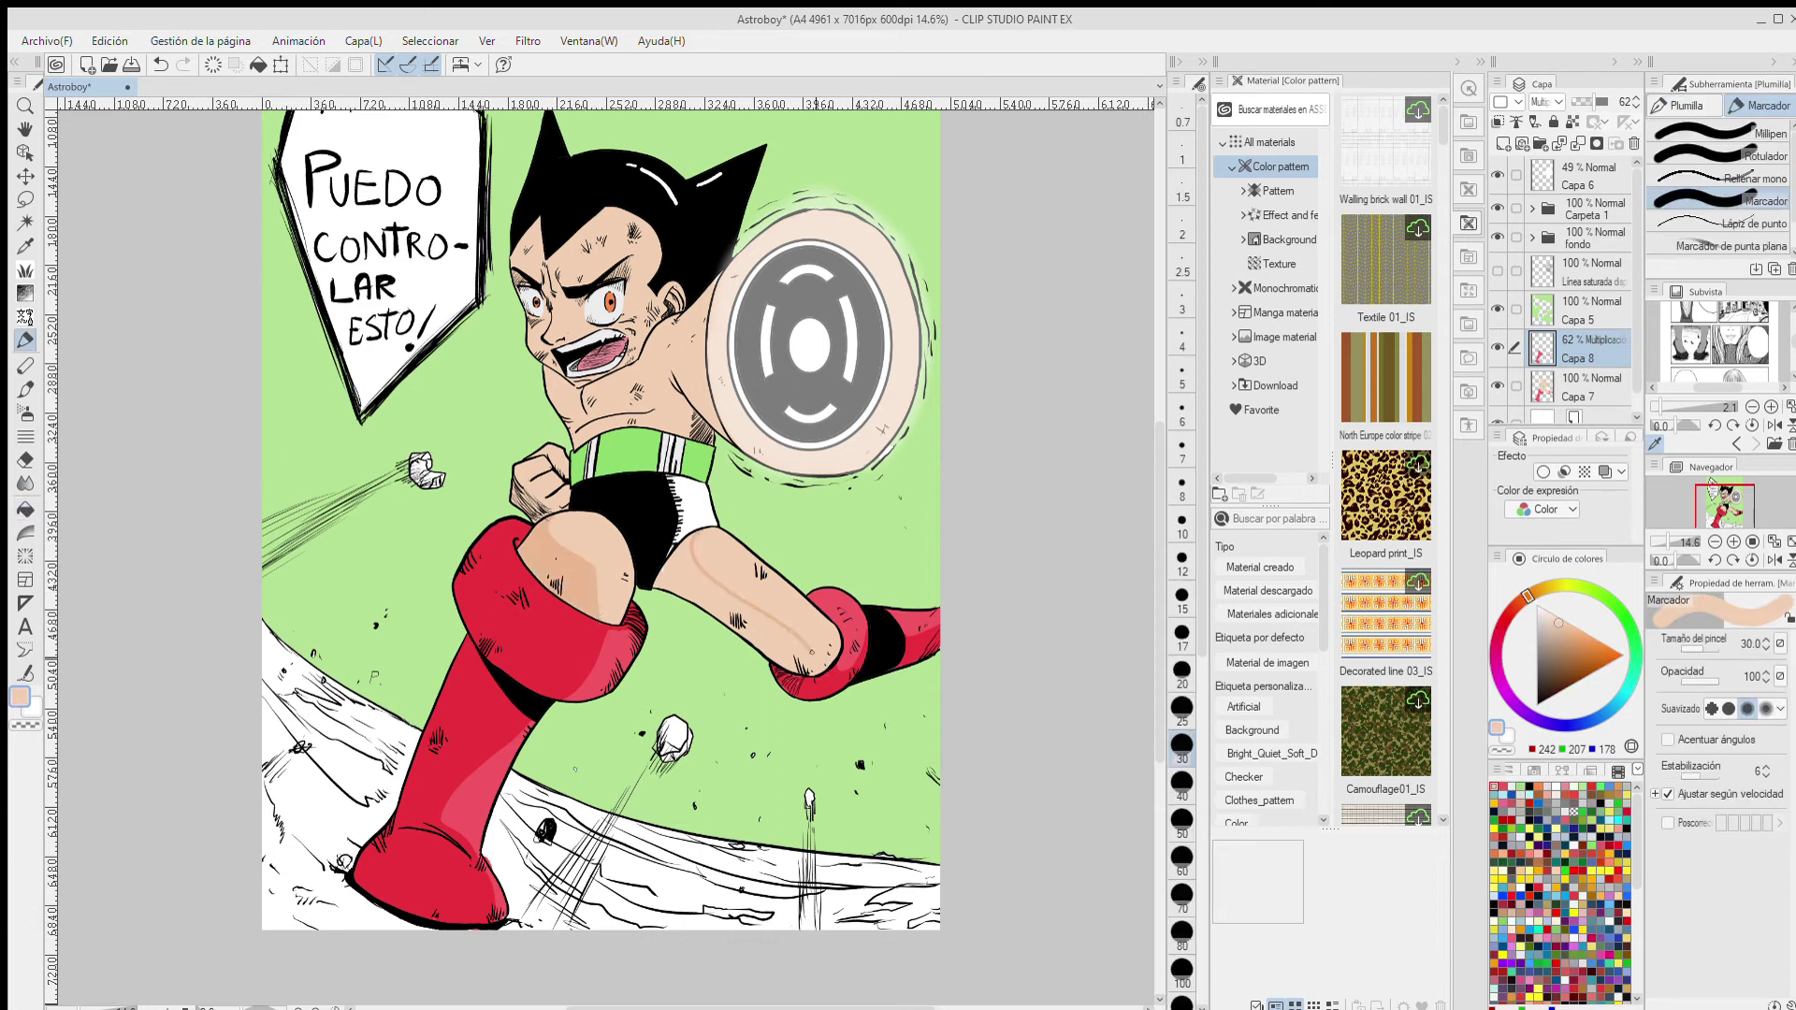
key("ctrl+z")
left_click_drag(680, 319, 645, 398)
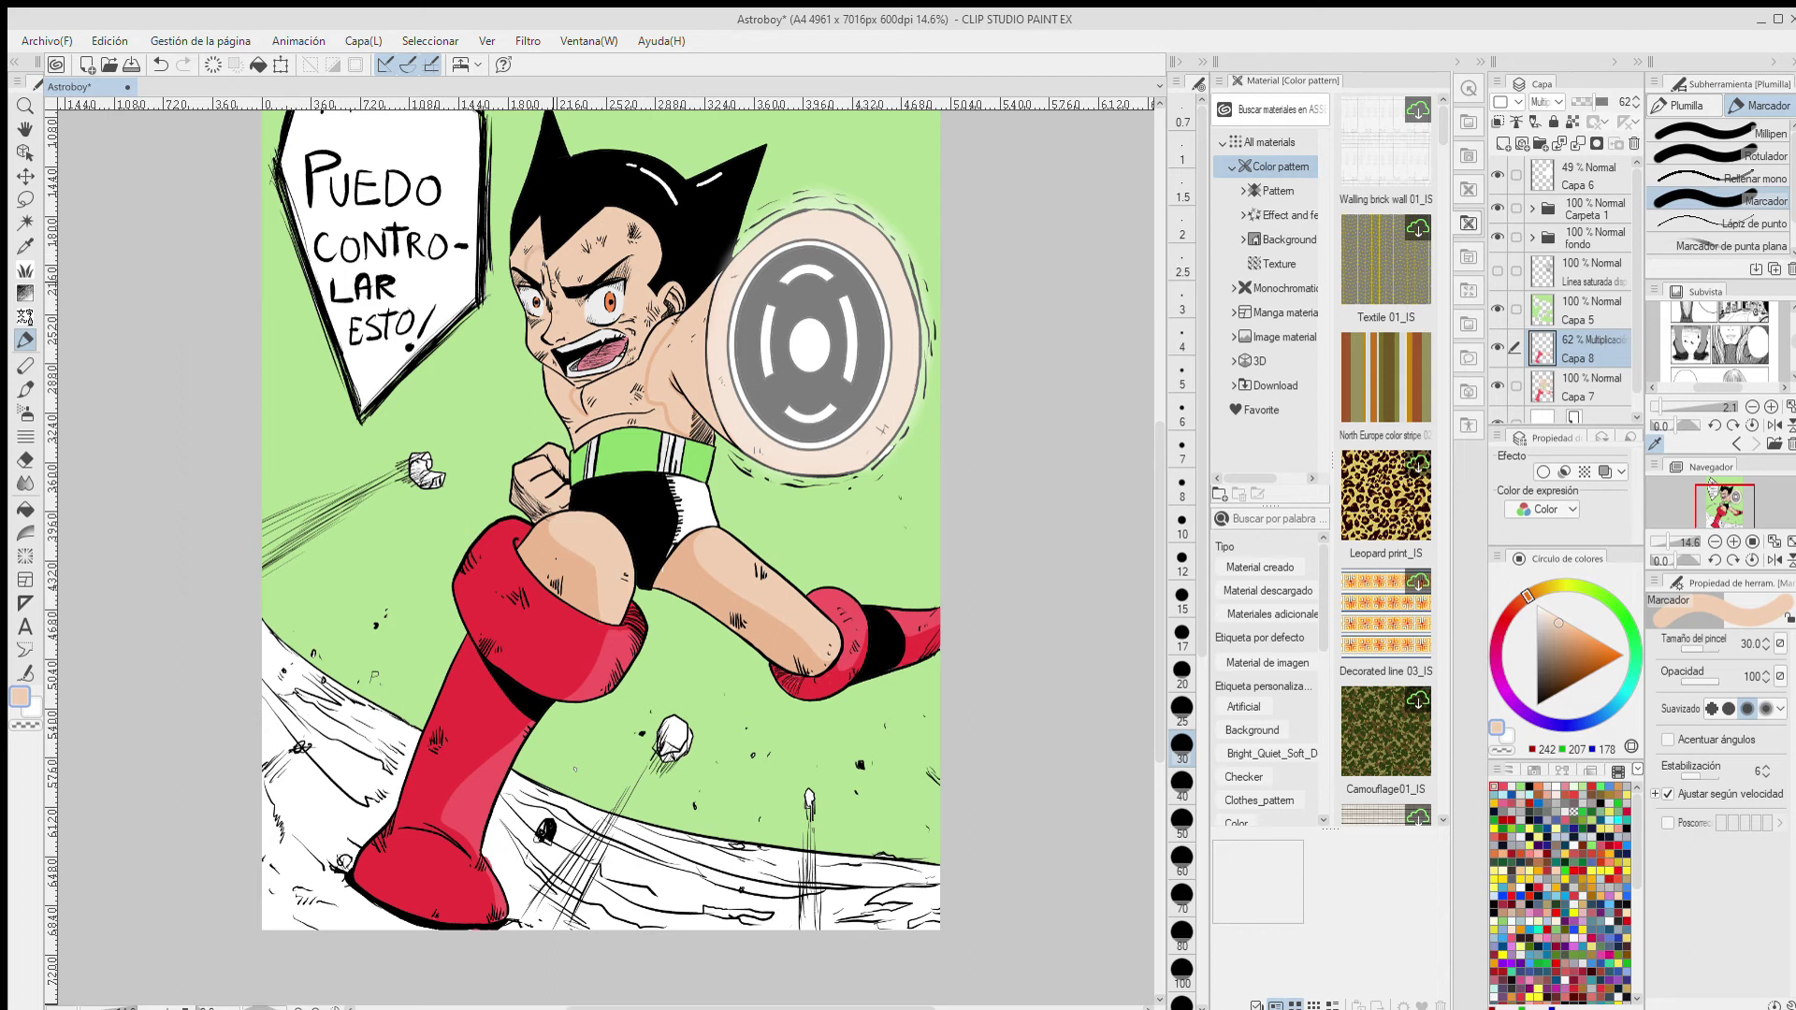
left_click_drag(519, 260, 538, 237)
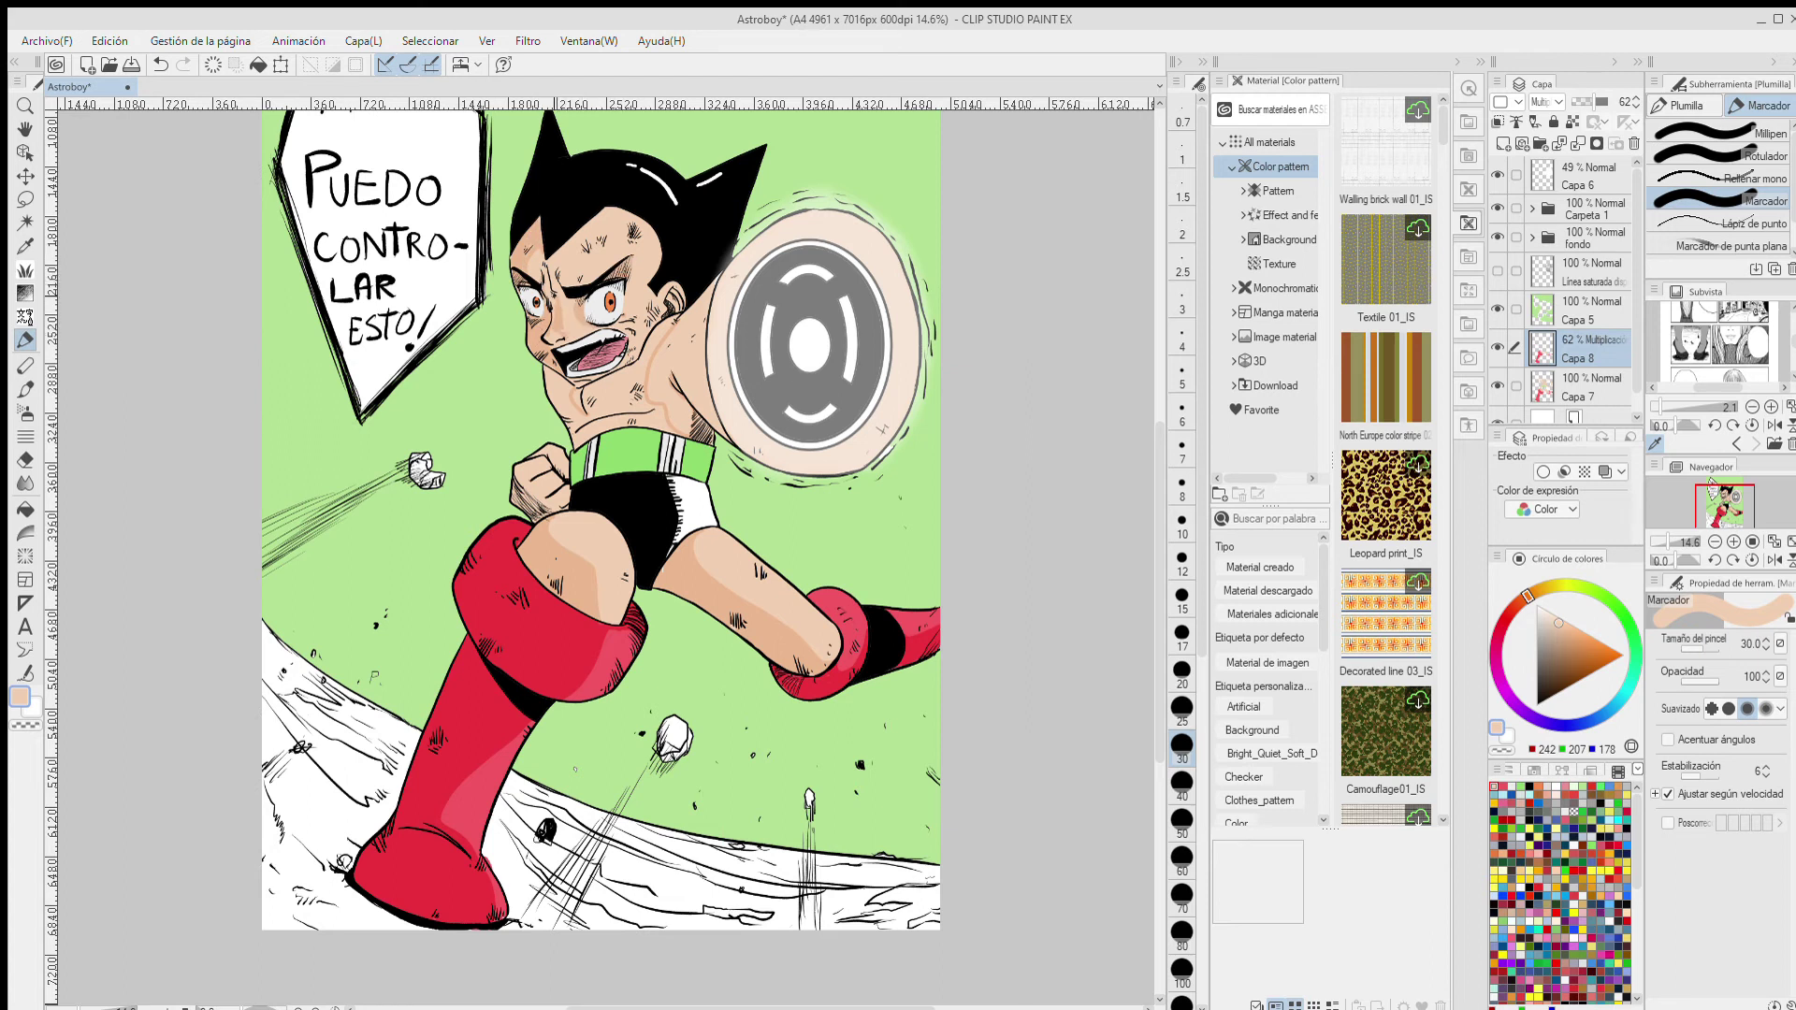
key("ctrl+z")
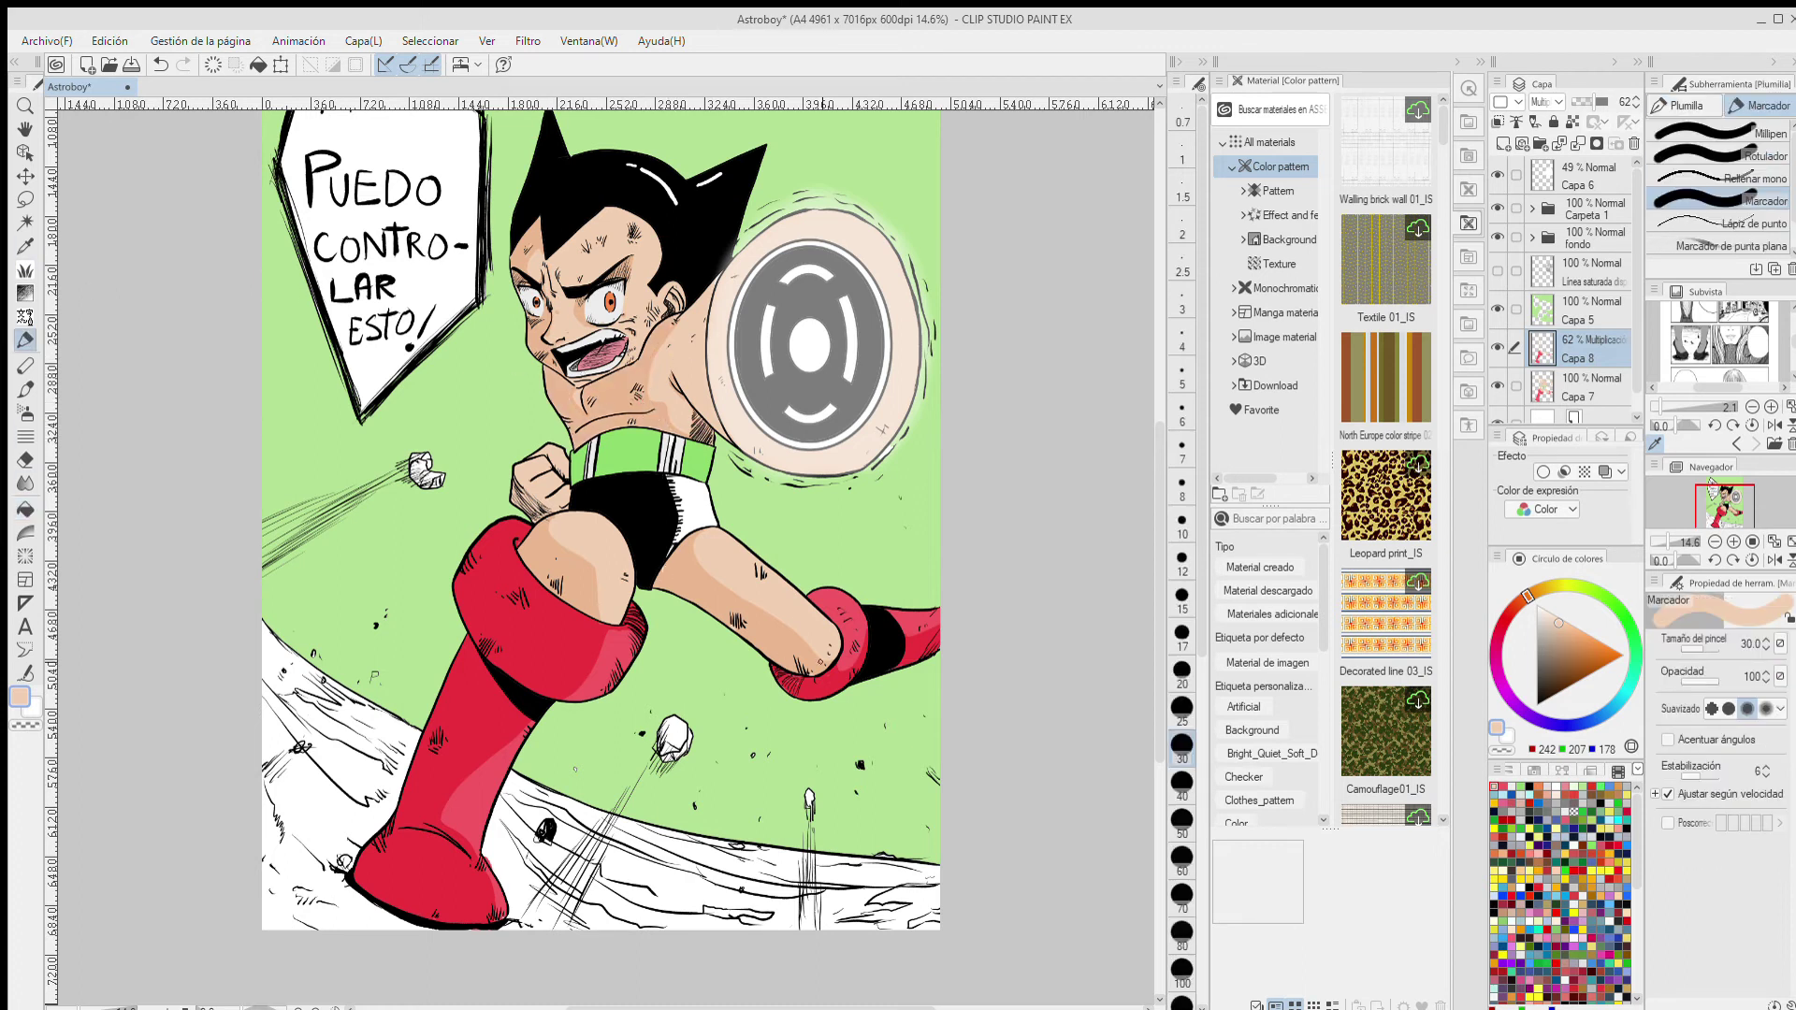
- Paint skin shadows on the clenched fist with the Marcador pen at size 30
scroll(621, 384, "up", 3)
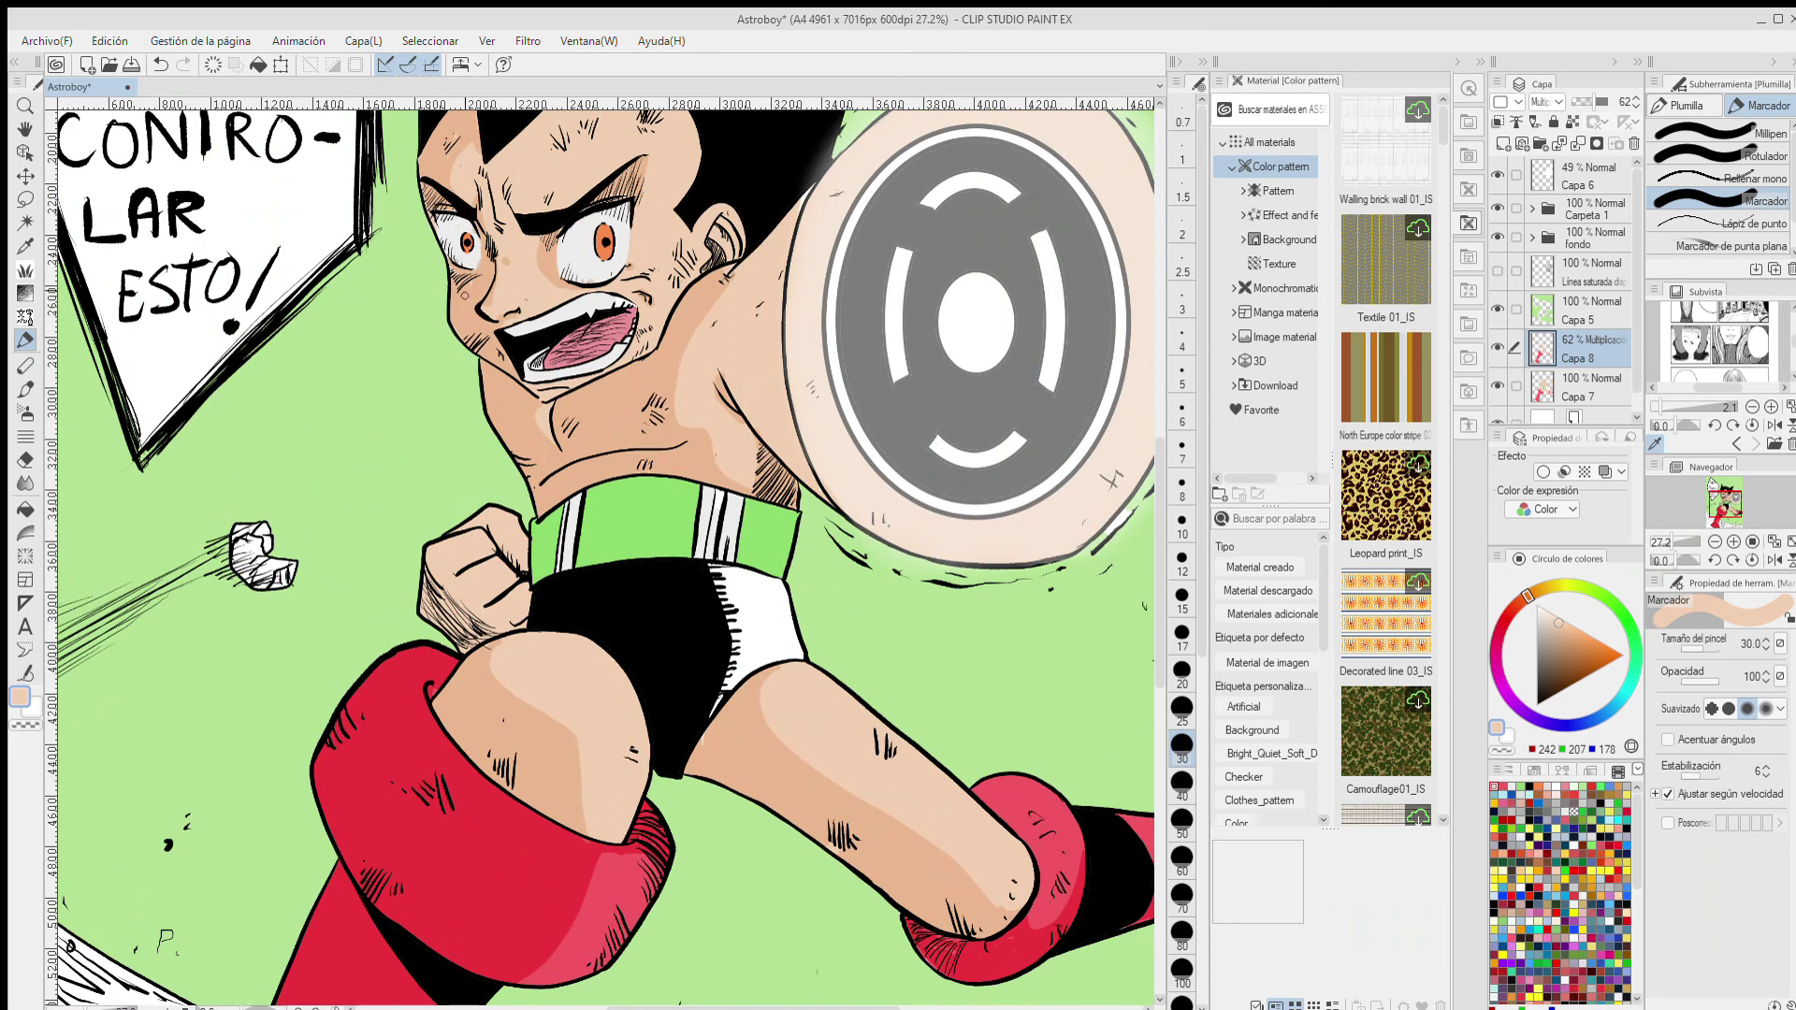
key("e")
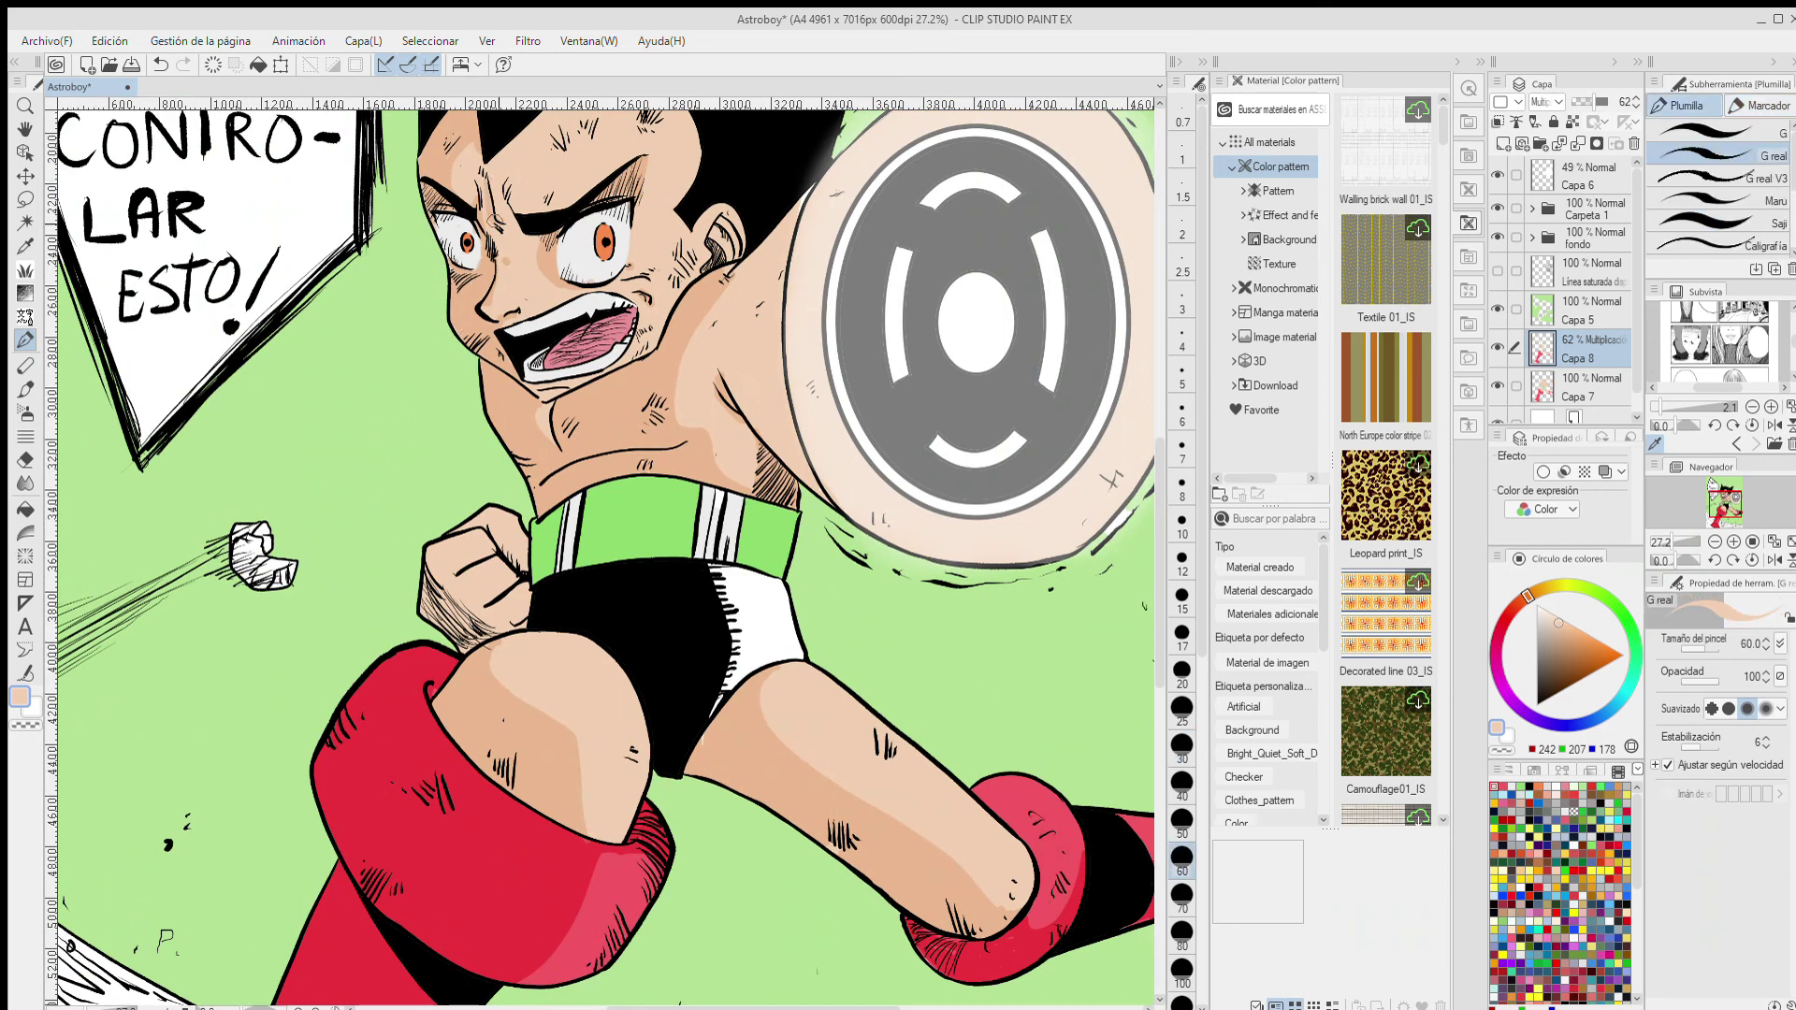
left_click(1181, 632)
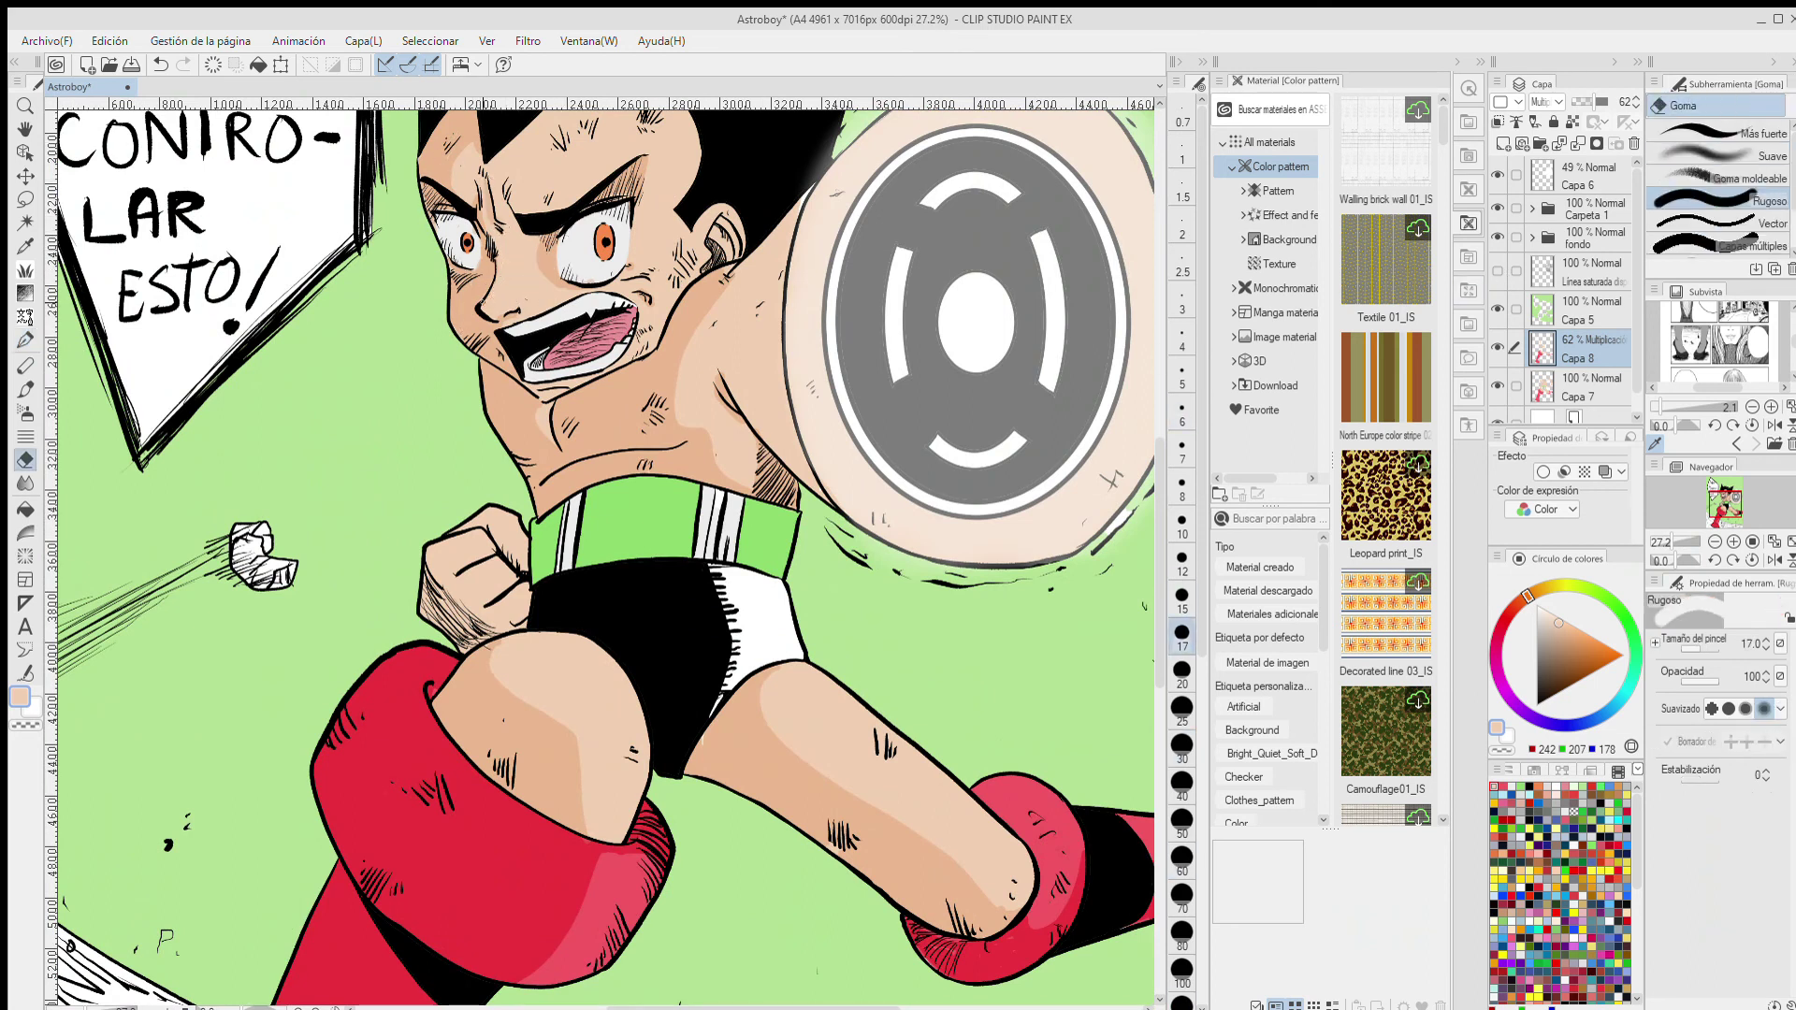
key("p")
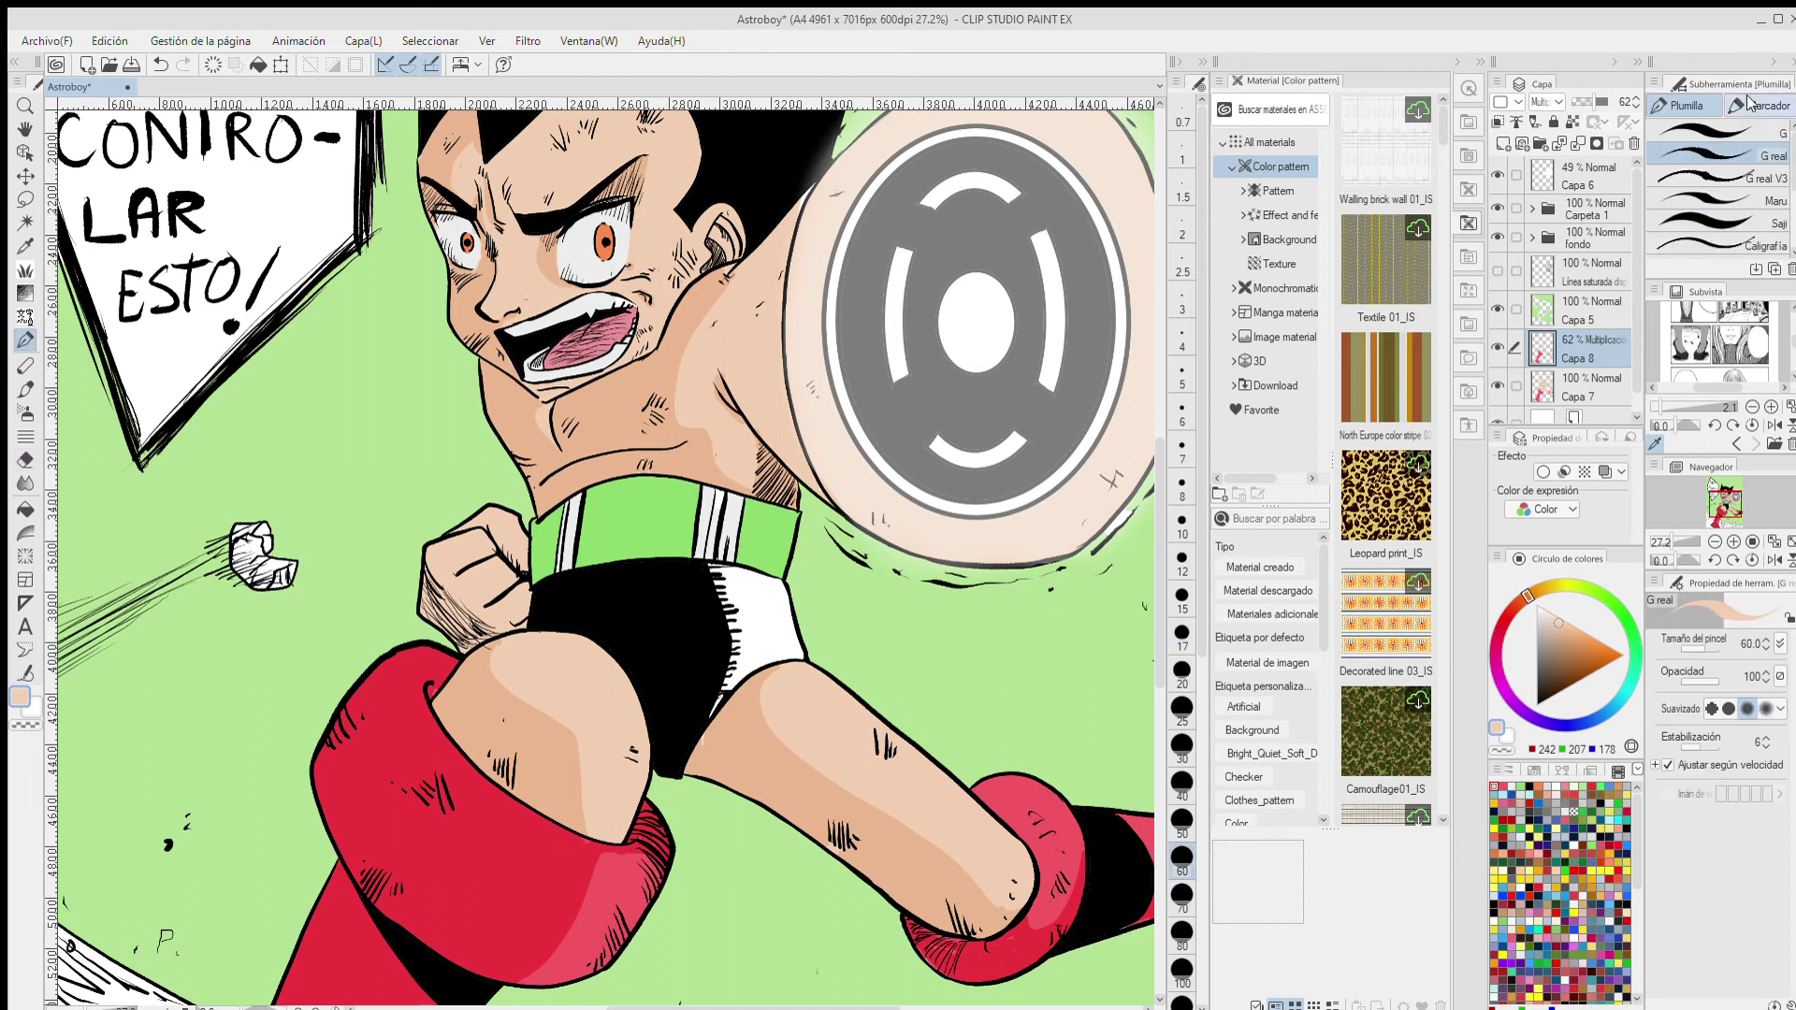
mouse_move(478, 554)
left_mouse_down()
mouse_move(447, 578)
mouse_move(527, 622)
left_mouse_up()
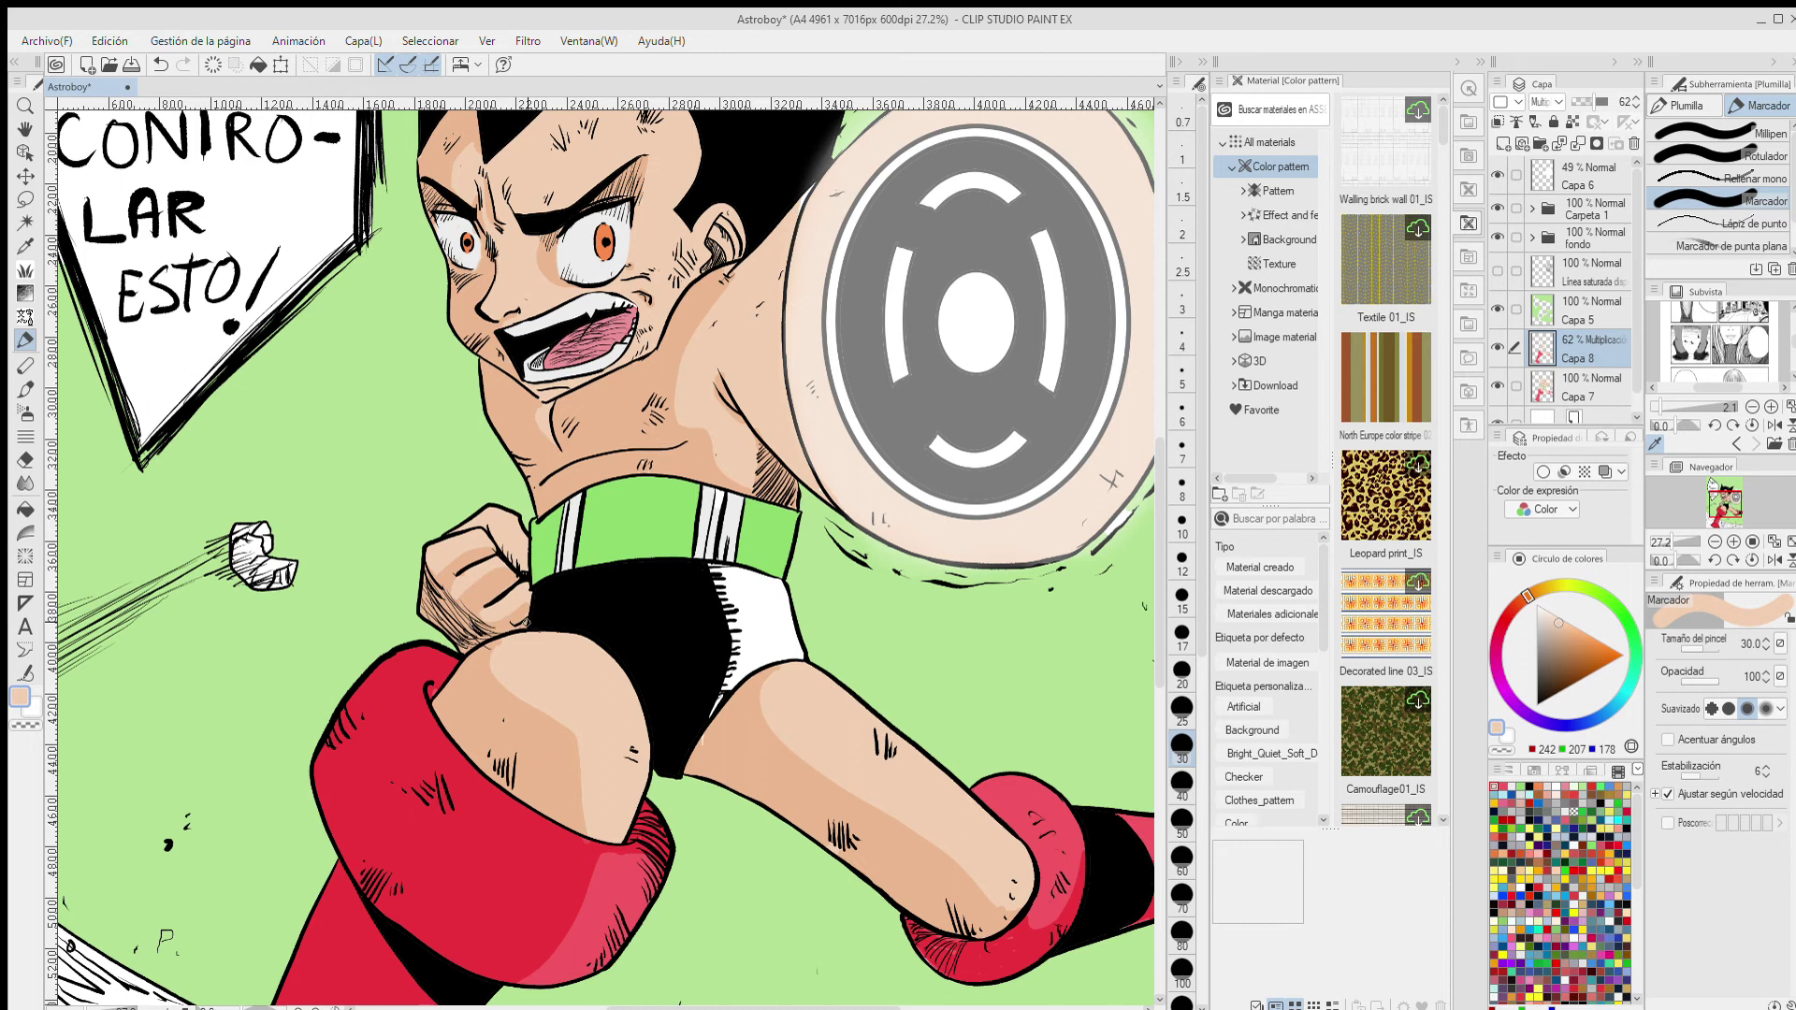
mouse_move(494, 532)
left_mouse_down()
mouse_move(520, 554)
mouse_move(485, 528)
left_mouse_up()
- Add skin shadows around the character's neck, mouth and chin
scroll(618, 403, "up", 3)
left_click_drag(618, 404, 612, 753)
left_click_drag(447, 715, 539, 711)
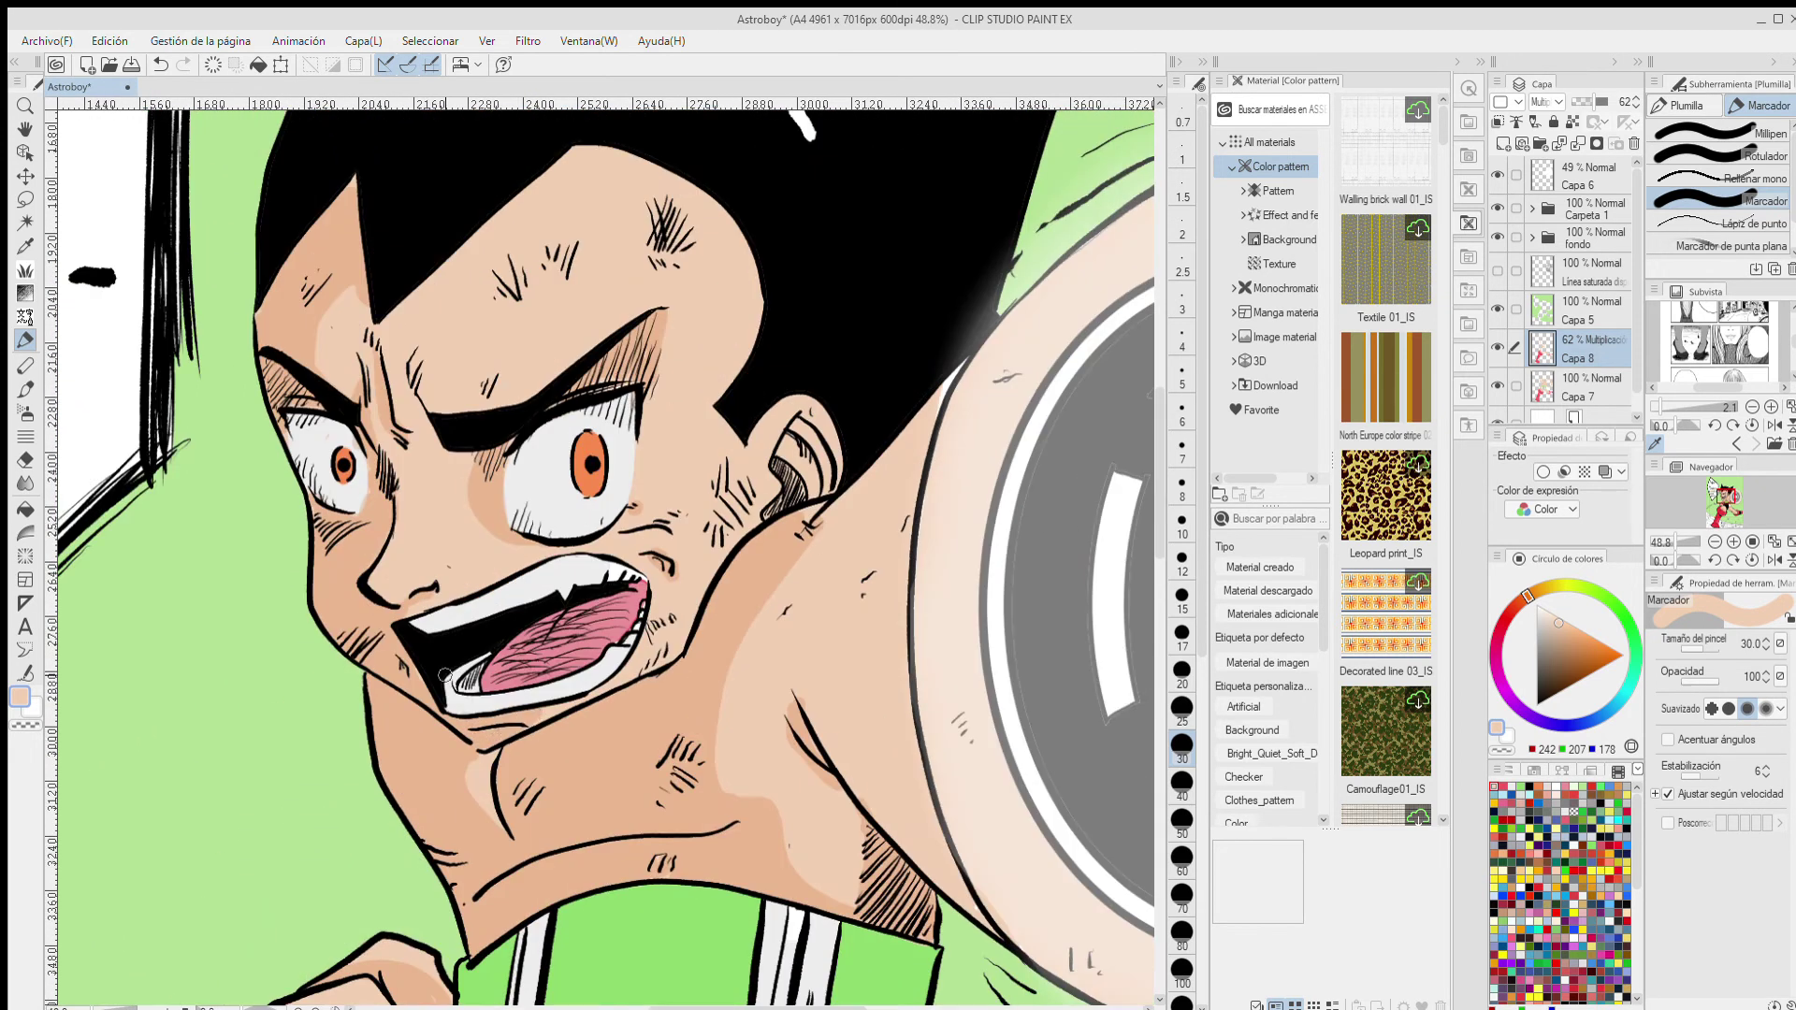
- Shade the eyes and the upper teeth on the shadow layer using colours sampled from the eye
left_click(556, 478, "alt")
left_click(573, 437, "alt")
left_click_drag(601, 419, 526, 452)
left_click_drag(573, 573, 420, 598)
left_click(595, 473, "alt")
- Sample the belt's green (140, 217, 108) and paint shadows along the belt
scroll(552, 477, "down", 3)
left_click(570, 746, "alt")
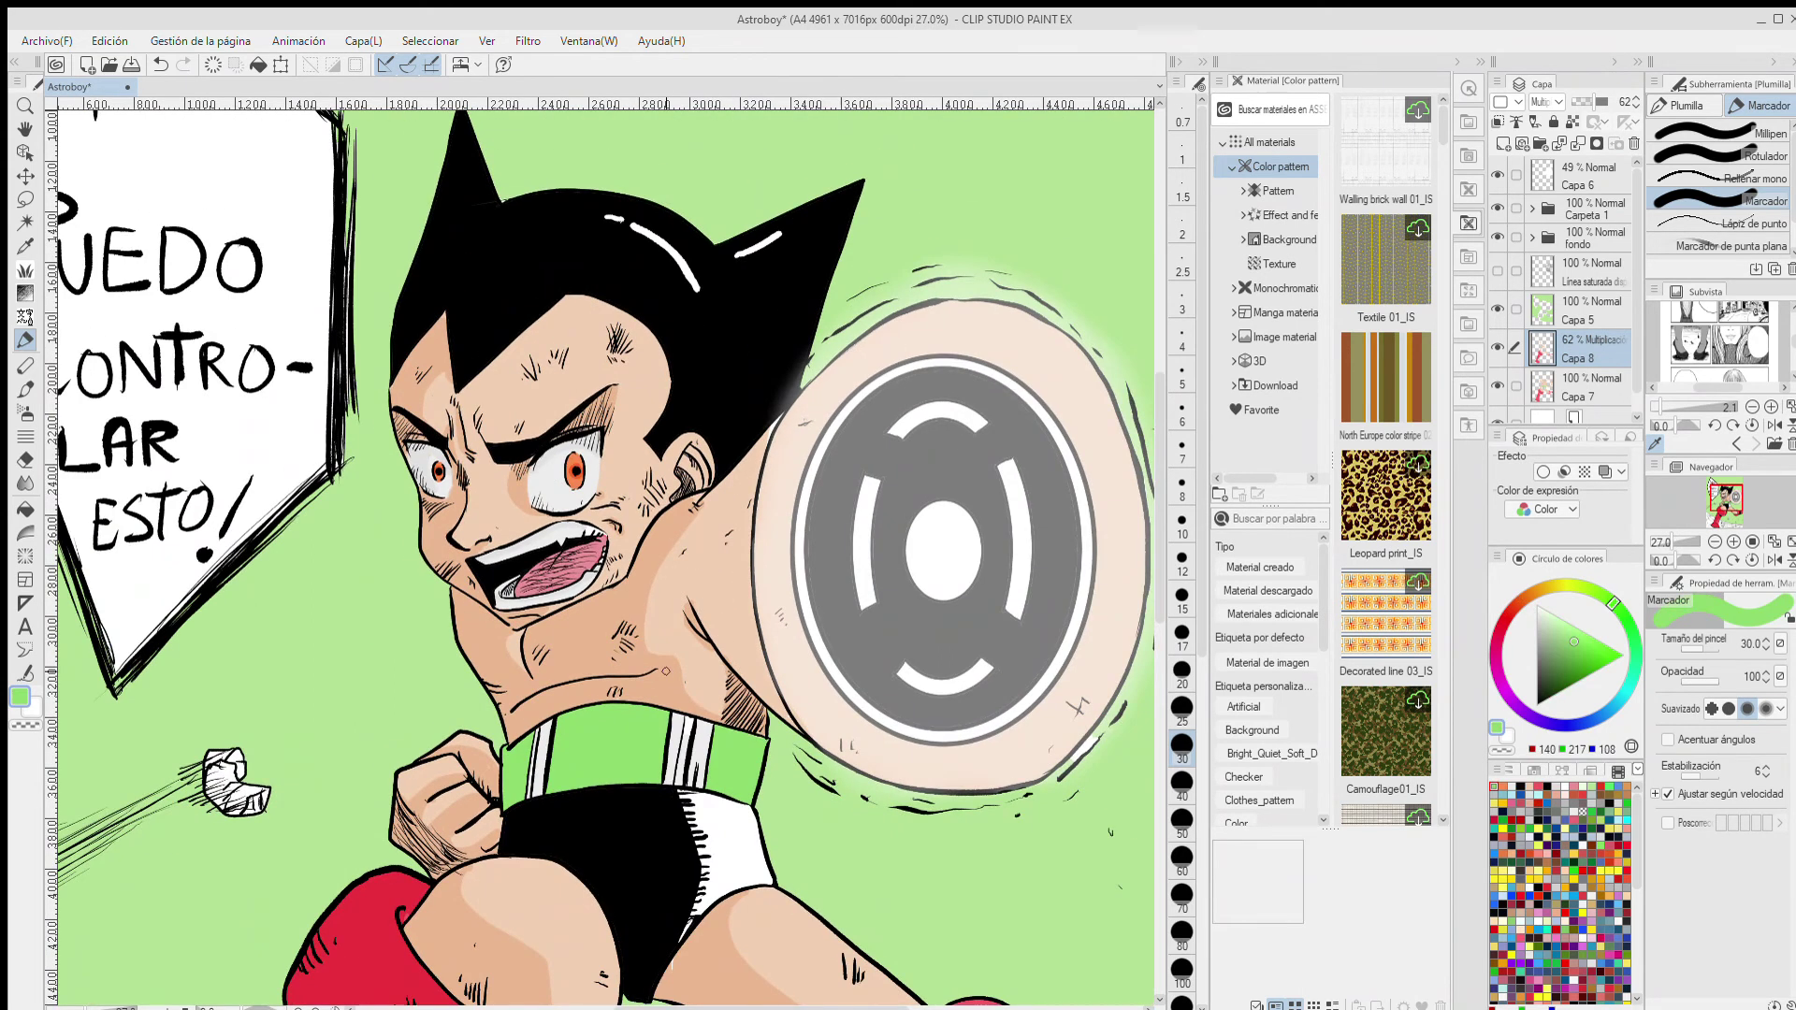
mouse_move(571, 745)
left_mouse_down()
mouse_move(584, 721)
mouse_move(561, 781)
mouse_move(566, 740)
mouse_move(524, 767)
mouse_move(510, 810)
mouse_move(513, 788)
left_mouse_up()
left_click_drag(606, 714, 594, 782)
left_click_drag(565, 646, 572, 644)
- Sample white from the character's eye and add a new raster layer above Capa 6 for highlights
scroll(572, 645, "down", 5)
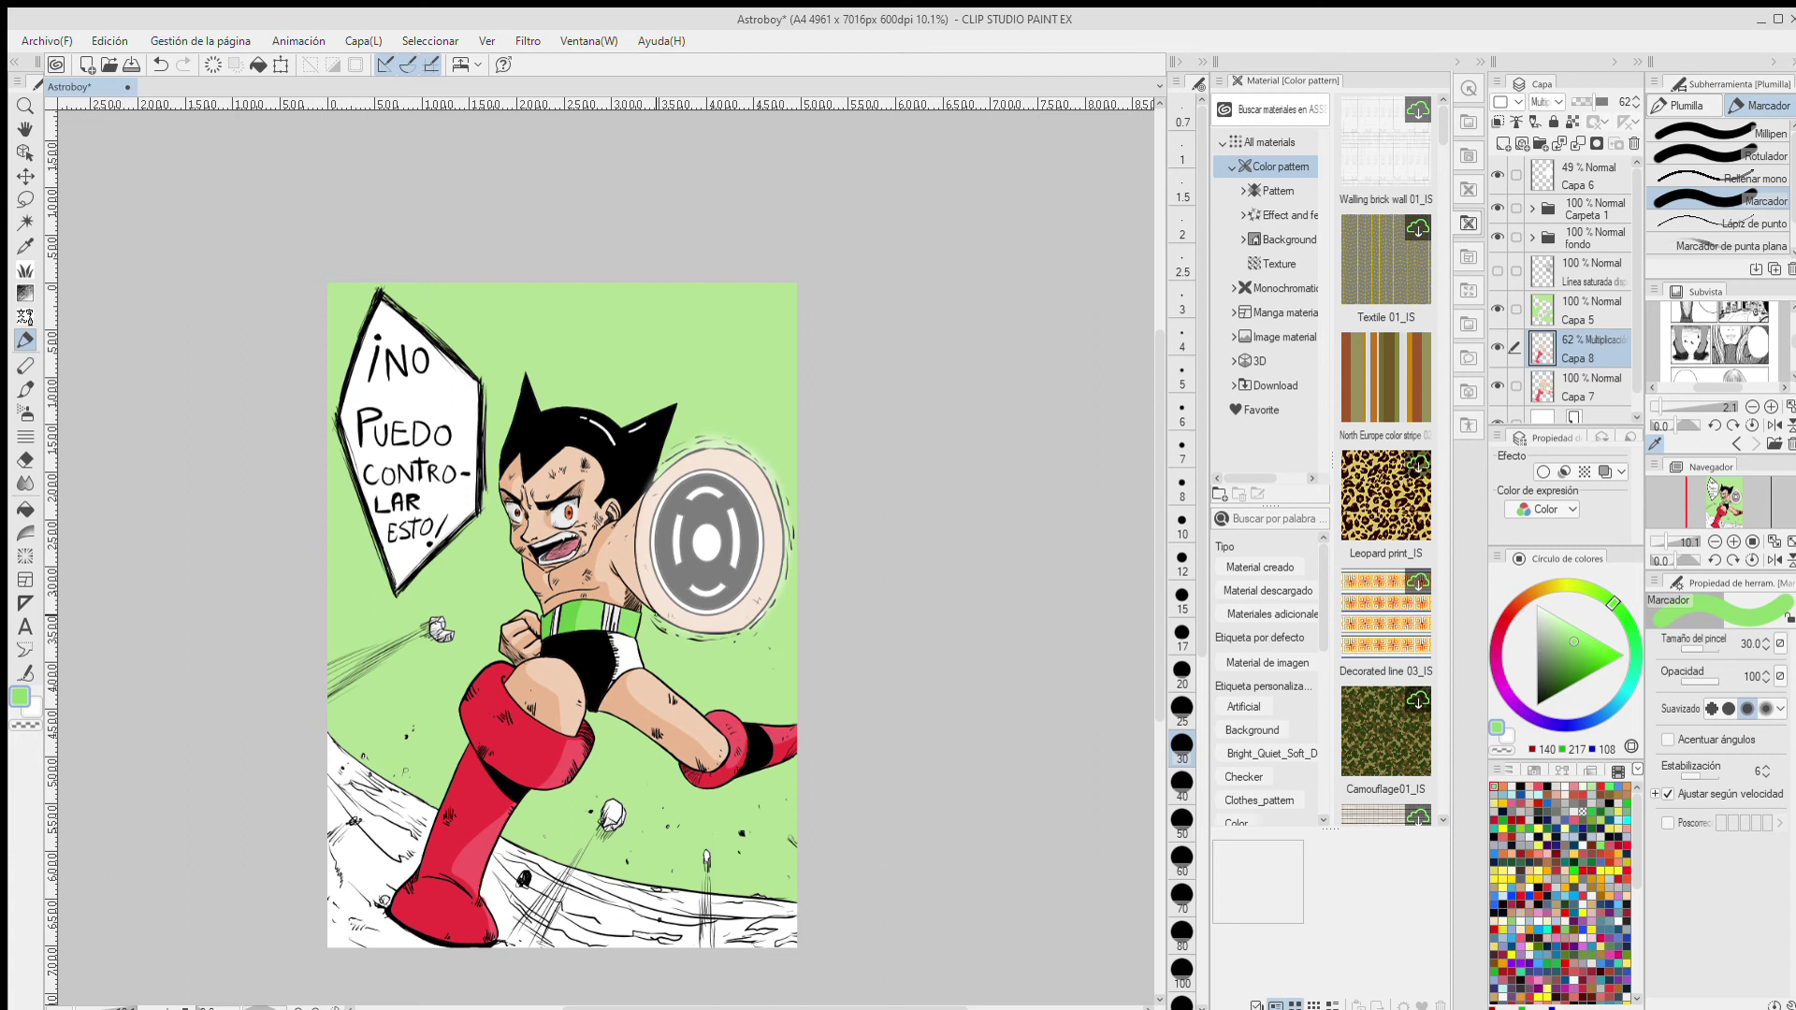
left_click(1581, 182)
scroll(578, 519, "up", 4)
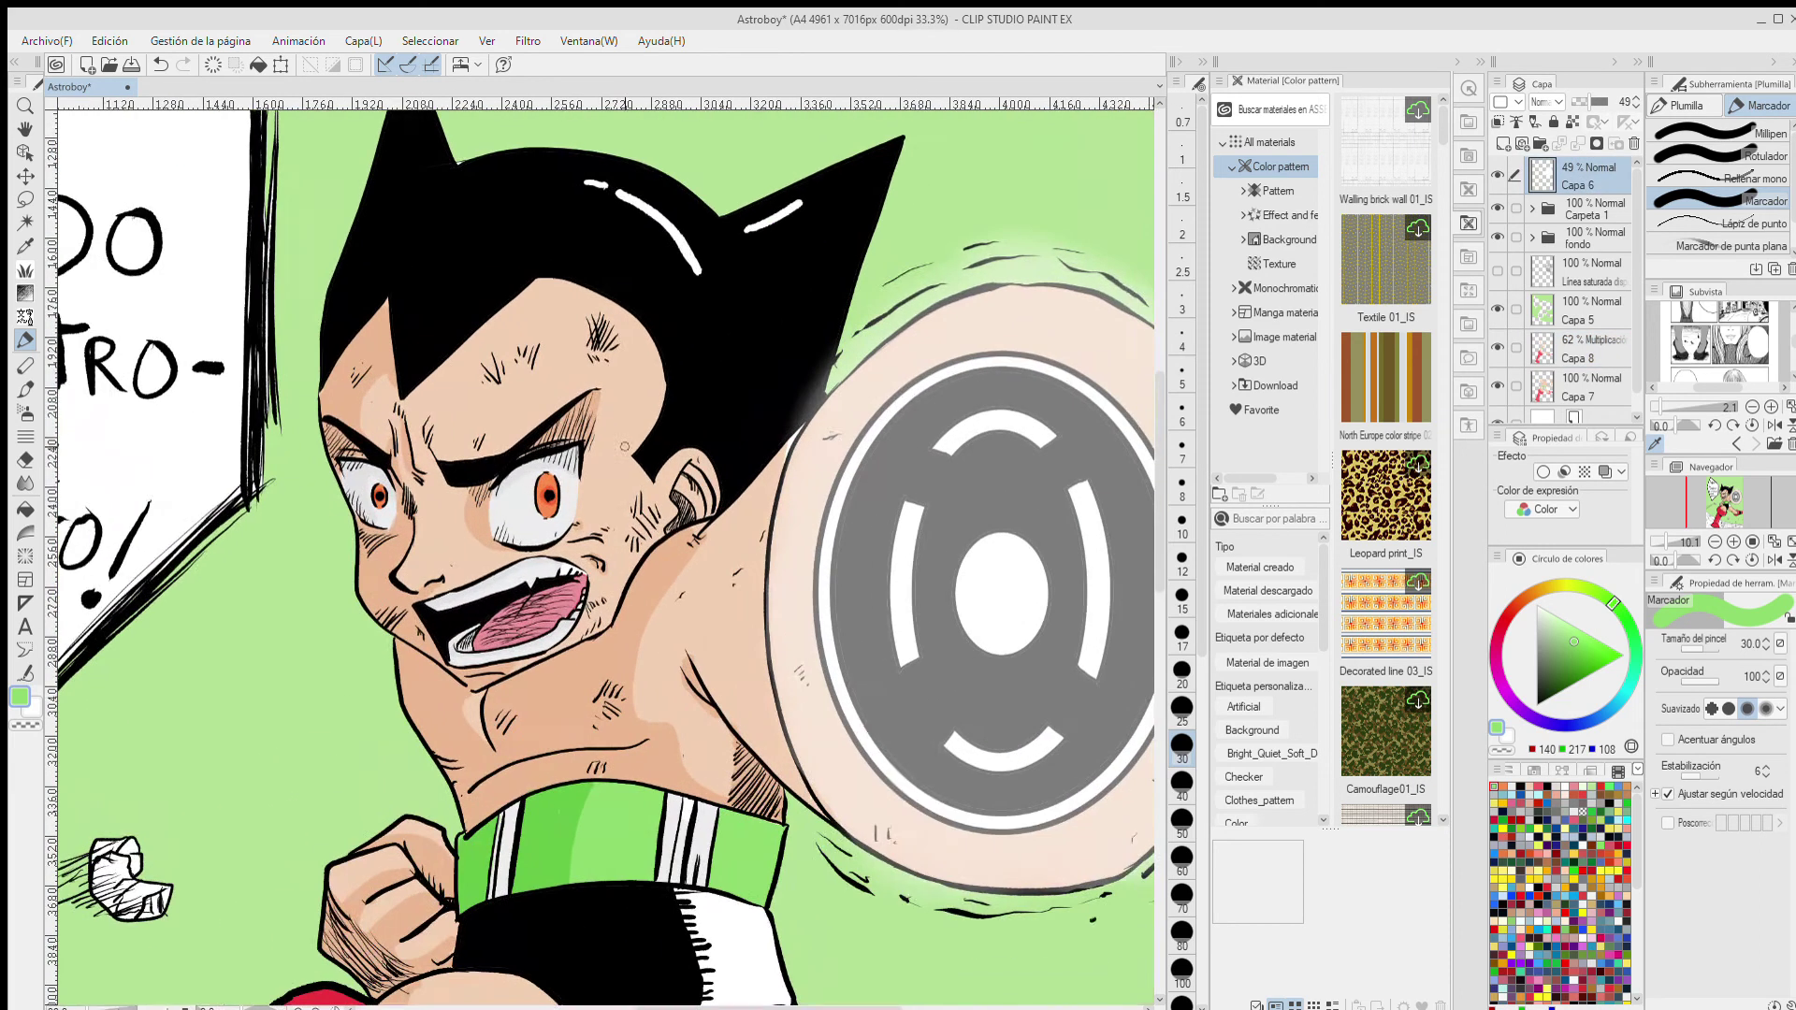
right_click(555, 480)
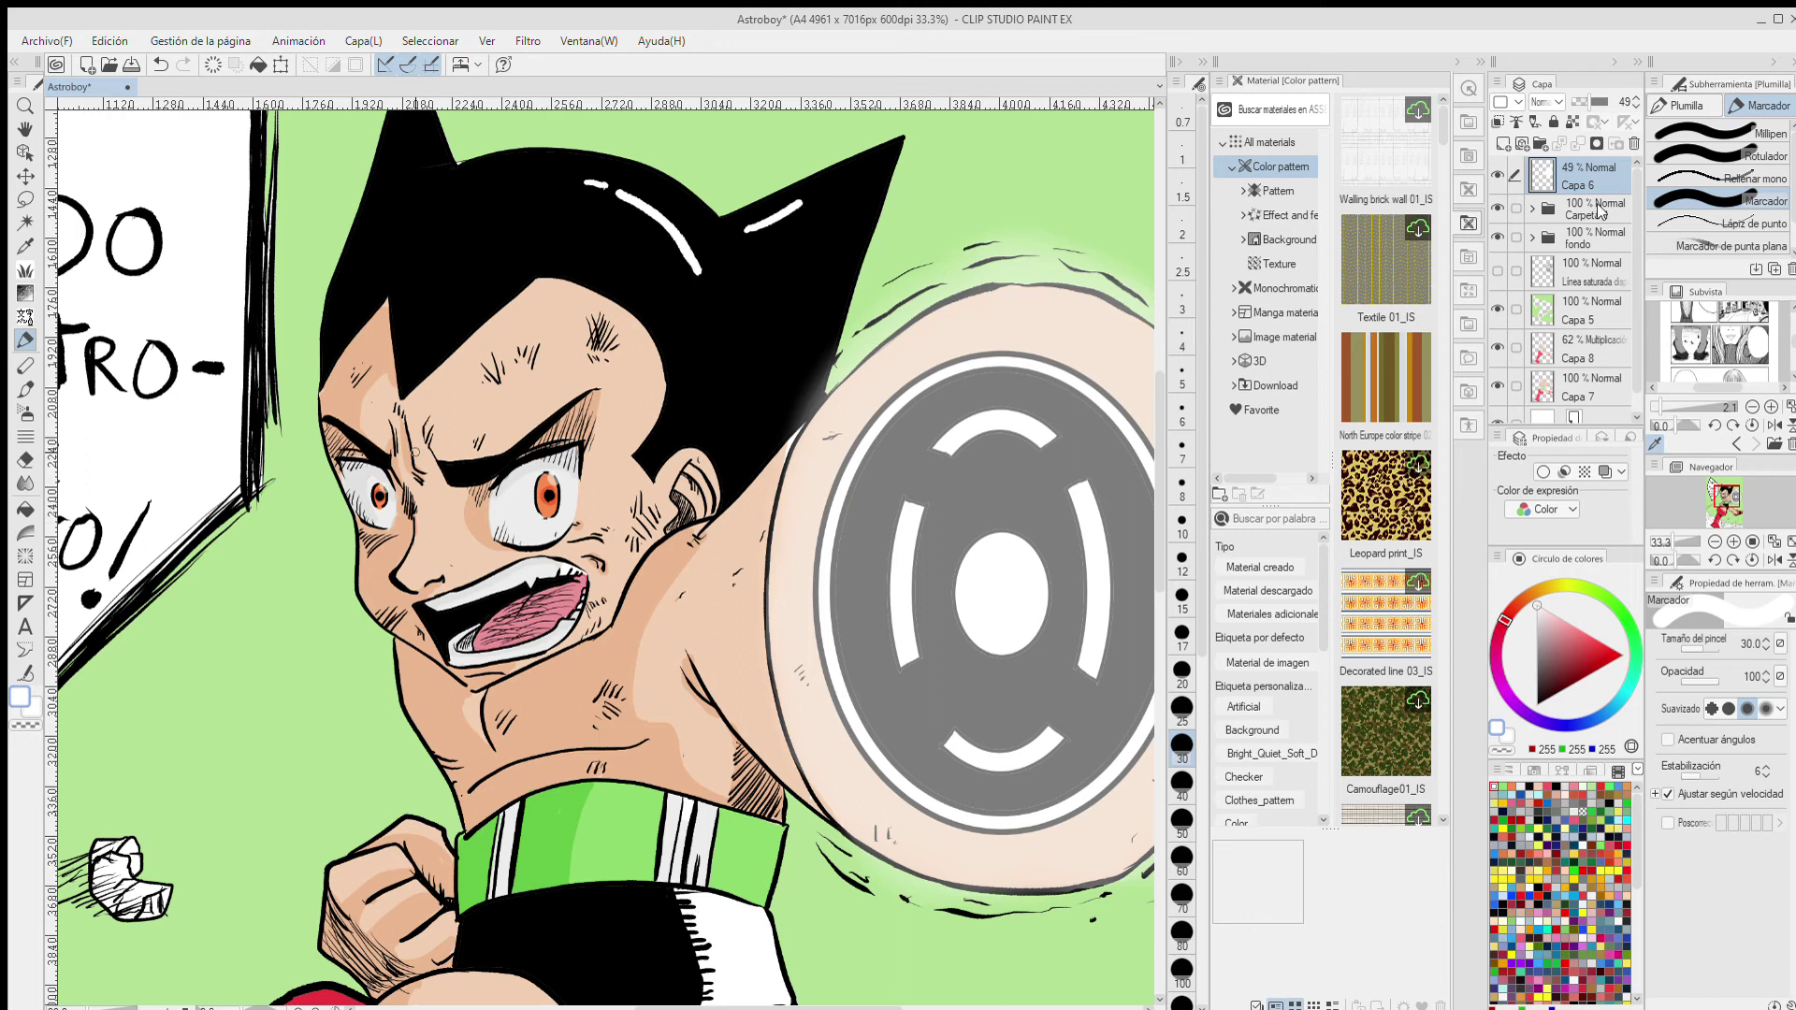
key("ctrl+shift+n")
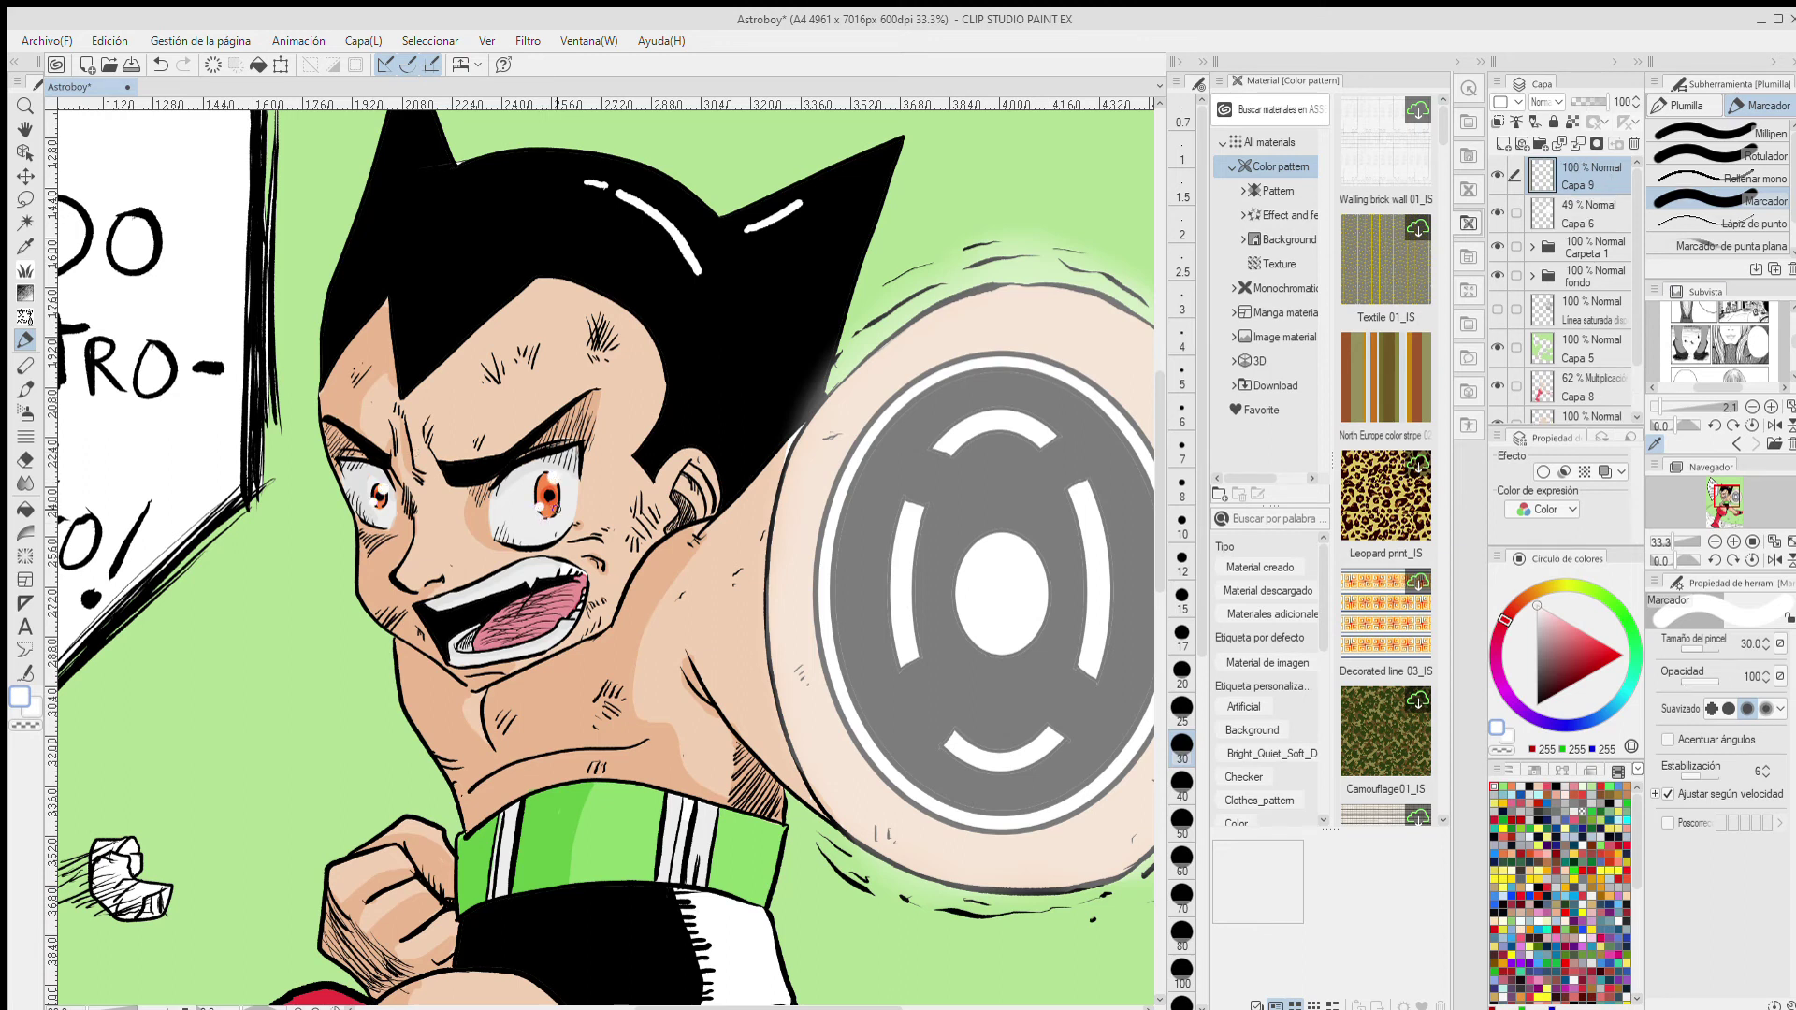
- Paint white glints in both eyes and small highlights at their corners with the Marcador pen at sizes 6 and 10
left_click(1182, 414)
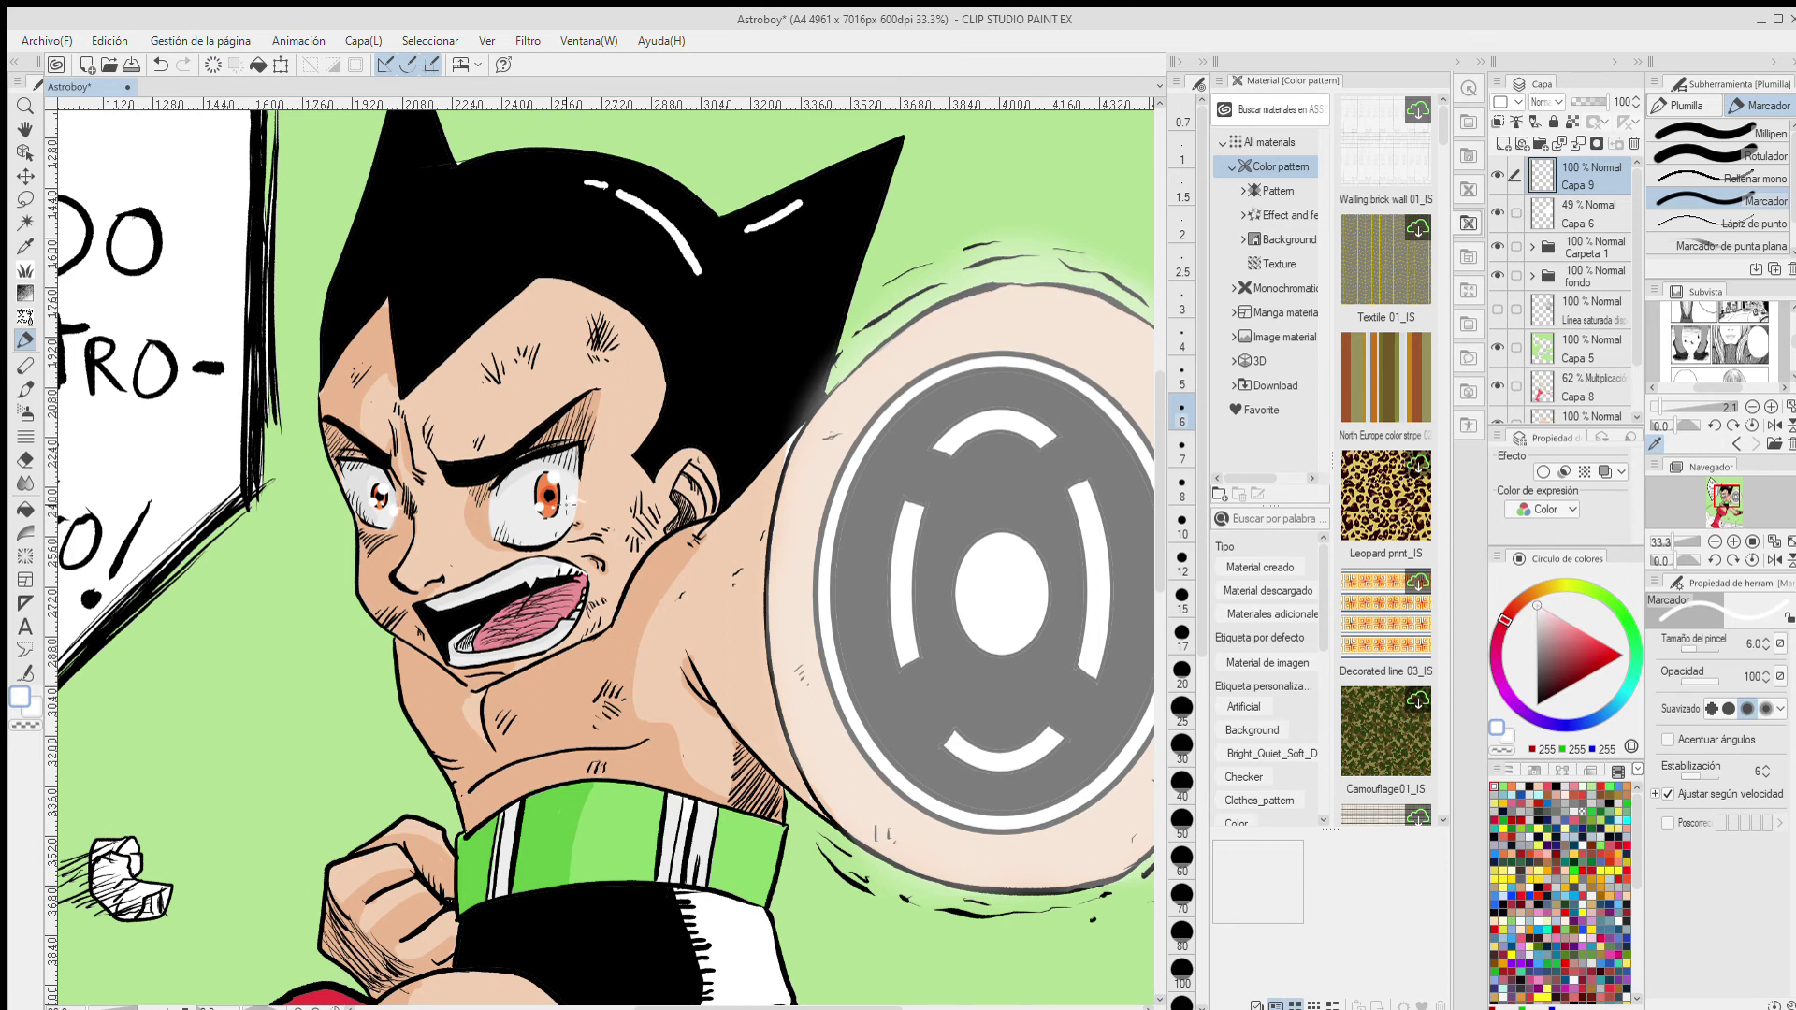
left_click(1182, 522)
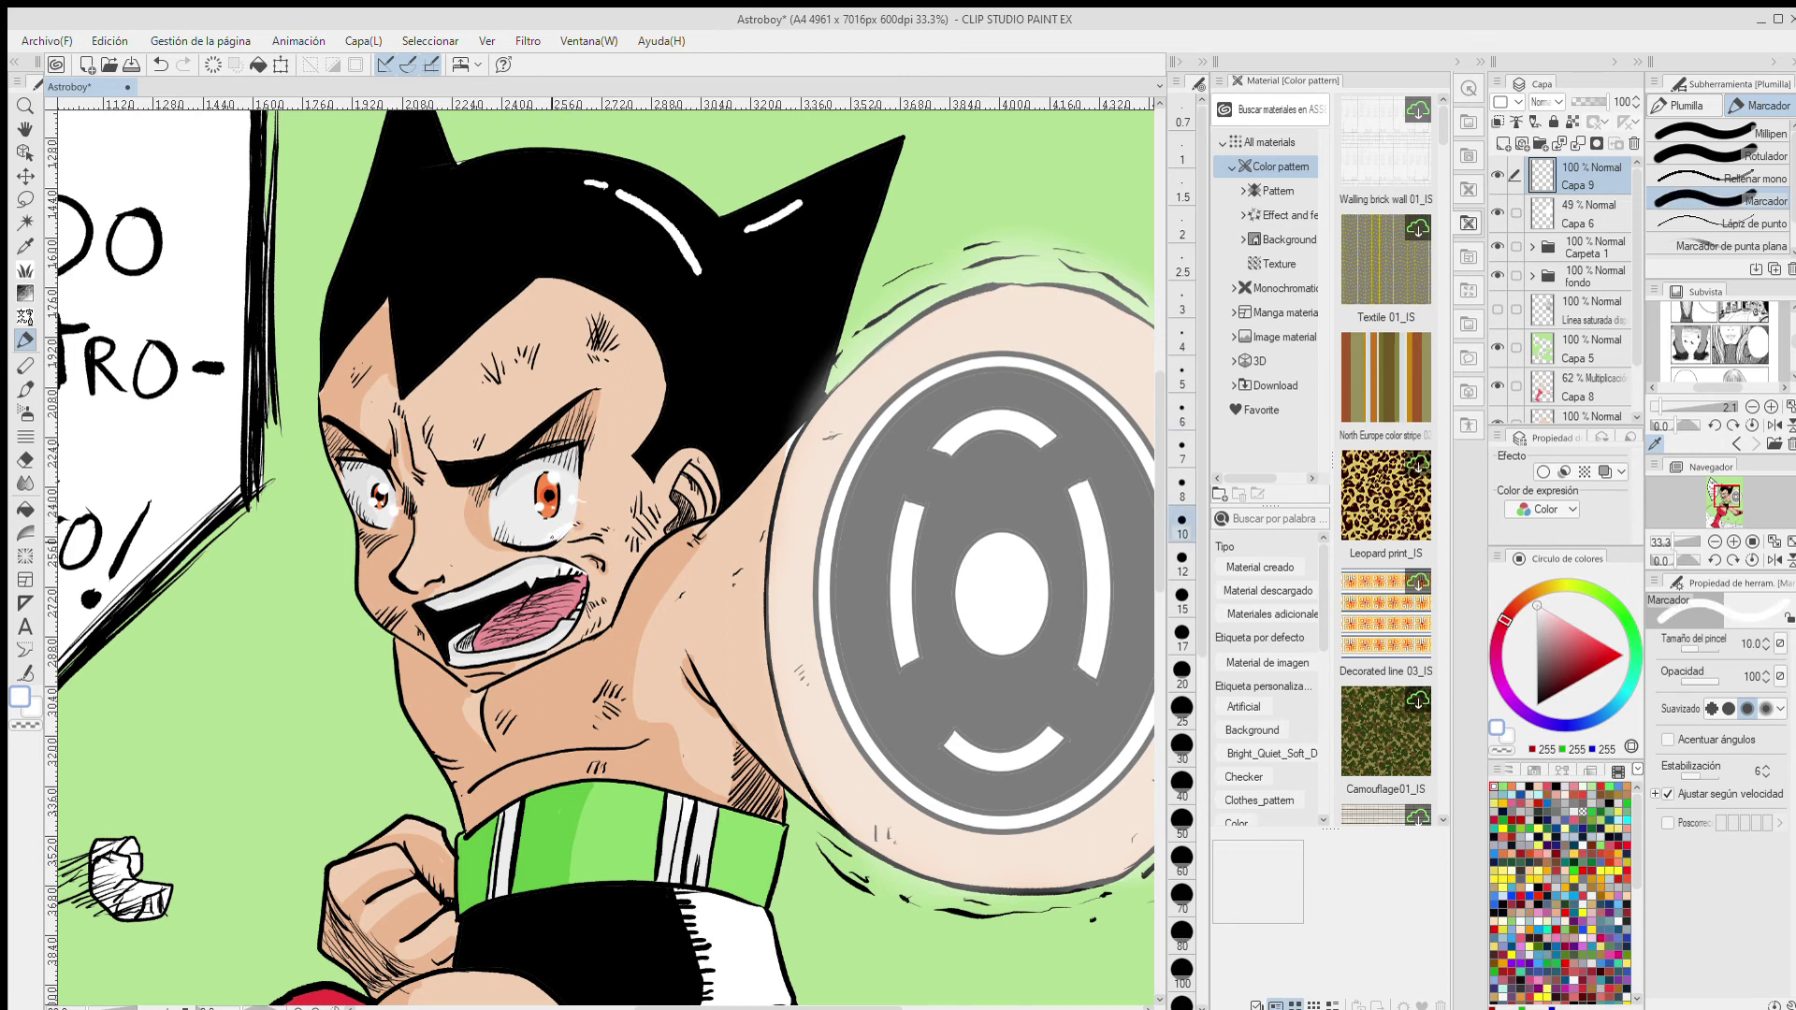
left_click_drag(499, 529, 489, 541)
scroll(605, 557, "down", 5)
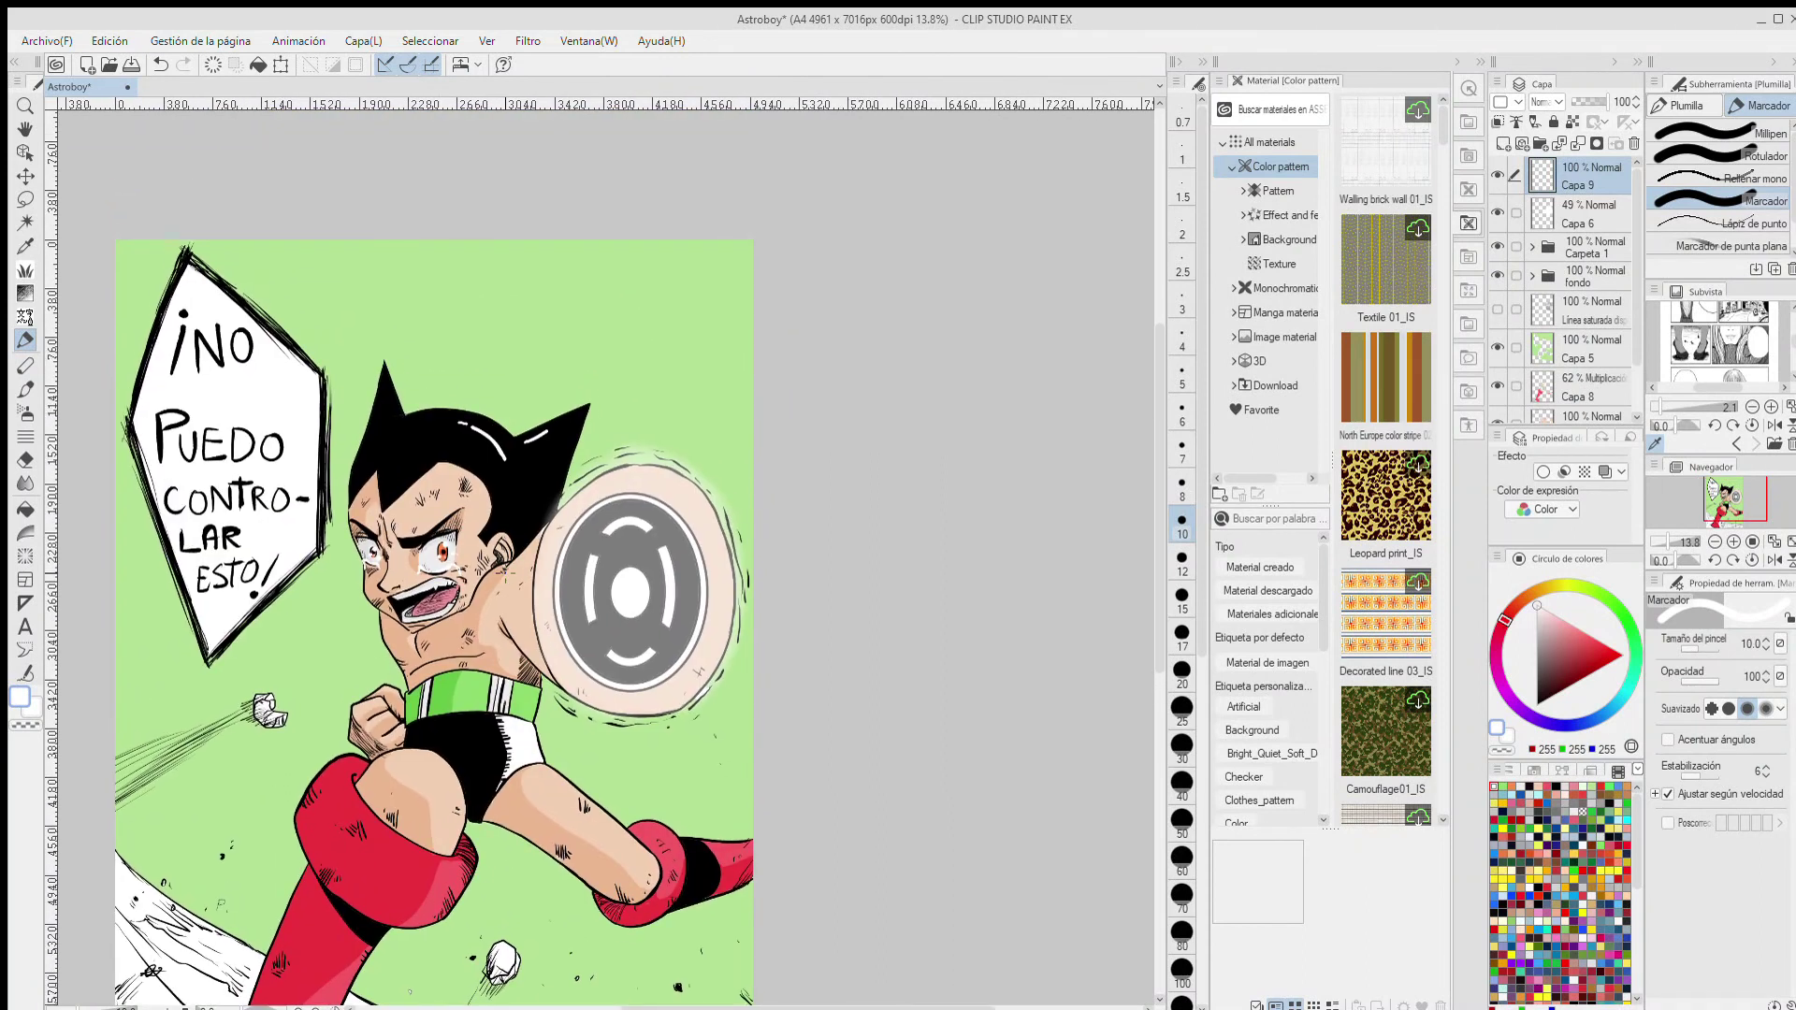
- Letter the artist's signature in two rows of black katakana at size 20 in the page's upper-right corner, and frame it with a rectangle
left_click(1537, 705)
scroll(593, 344, "up", 3)
left_click(1181, 672)
mouse_move(554, 305)
left_mouse_down()
mouse_move(578, 305)
mouse_move(566, 325)
left_mouse_up()
left_click_drag(552, 326, 587, 327)
left_click_drag(600, 301, 646, 332)
left_click_drag(660, 319, 673, 330)
left_click_drag(564, 339, 564, 366)
left_click_drag(565, 338, 592, 366)
mouse_move(600, 356)
left_mouse_down()
mouse_move(633, 363)
mouse_move(621, 338)
left_mouse_up()
mouse_move(649, 341)
left_mouse_down()
mouse_move(675, 339)
mouse_move(647, 369)
left_mouse_up()
mouse_move(548, 297)
left_mouse_down()
mouse_move(548, 376)
mouse_move(687, 297)
mouse_move(686, 373)
left_mouse_up()
left_click_drag(547, 376, 688, 381)
- Fill the signature box and the enclosed gaps in its letters with white sampled from the balloon, on layer Capa 5, referring to other layers
left_click(1609, 347)
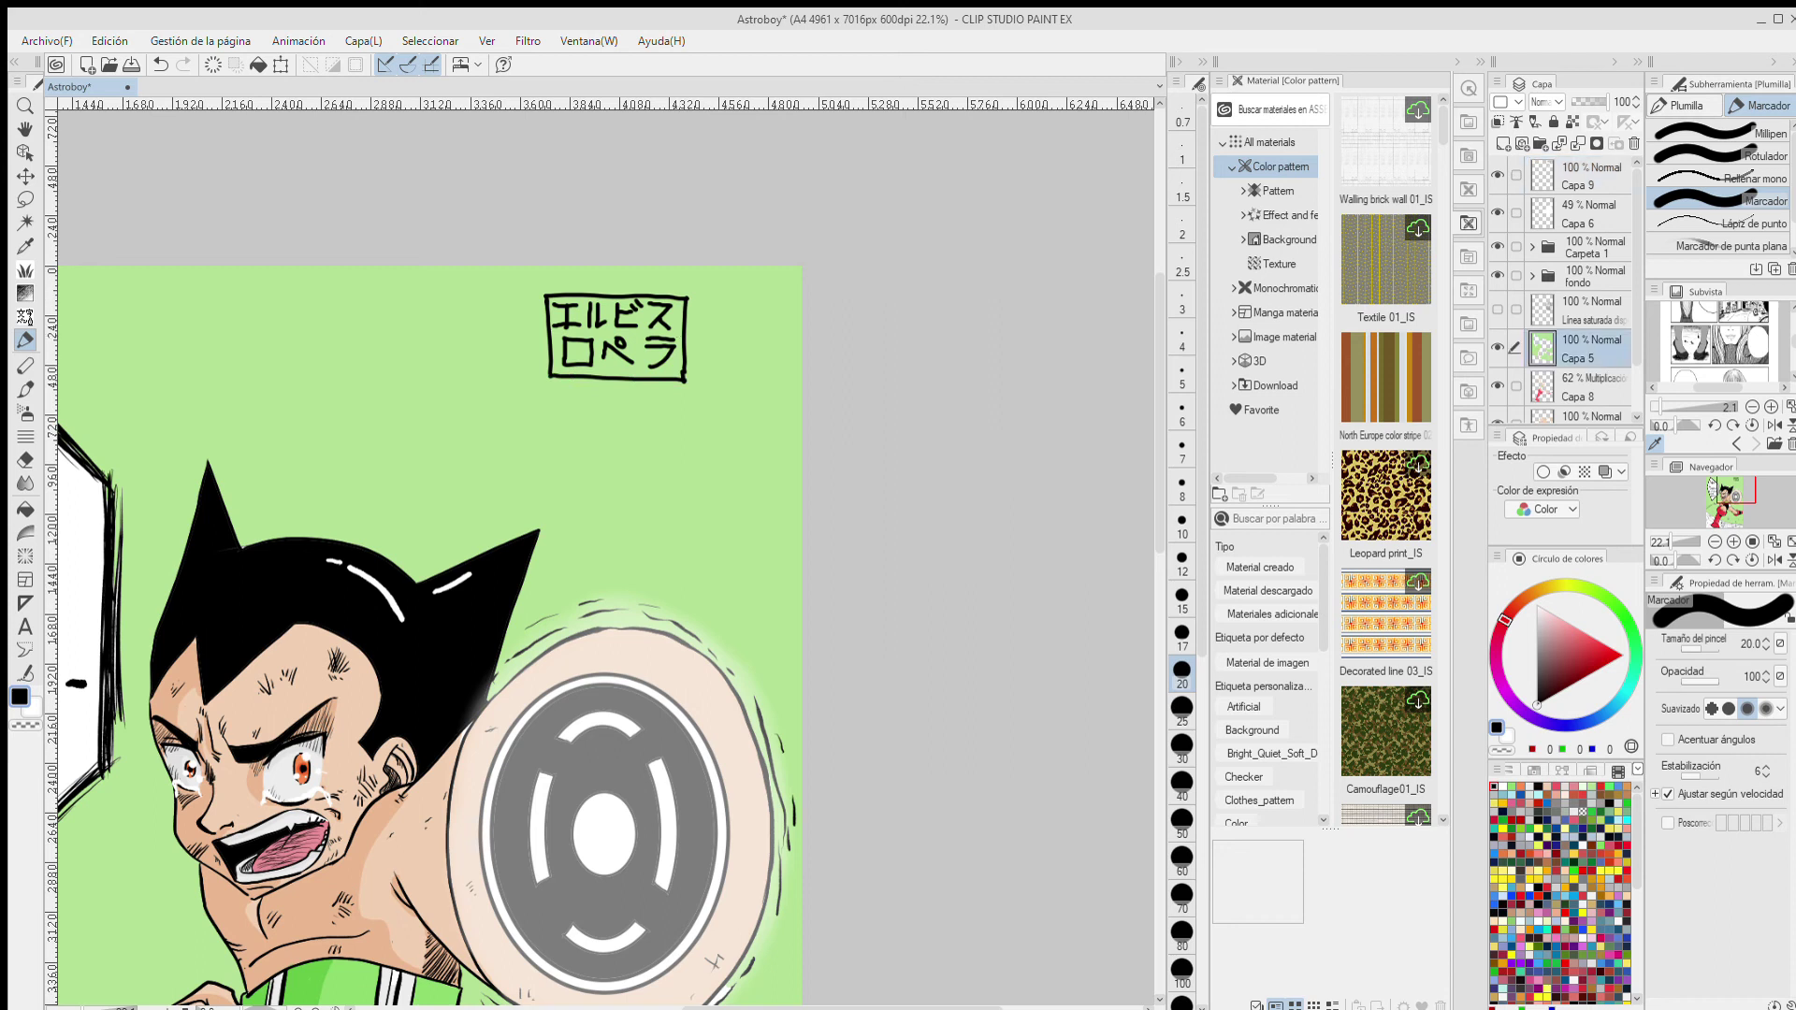
left_click(25, 510)
left_click(509, 393, "alt")
left_click(105, 542, "alt")
left_click(639, 335)
left_click(636, 305)
left_click(601, 302)
left_click(559, 315)
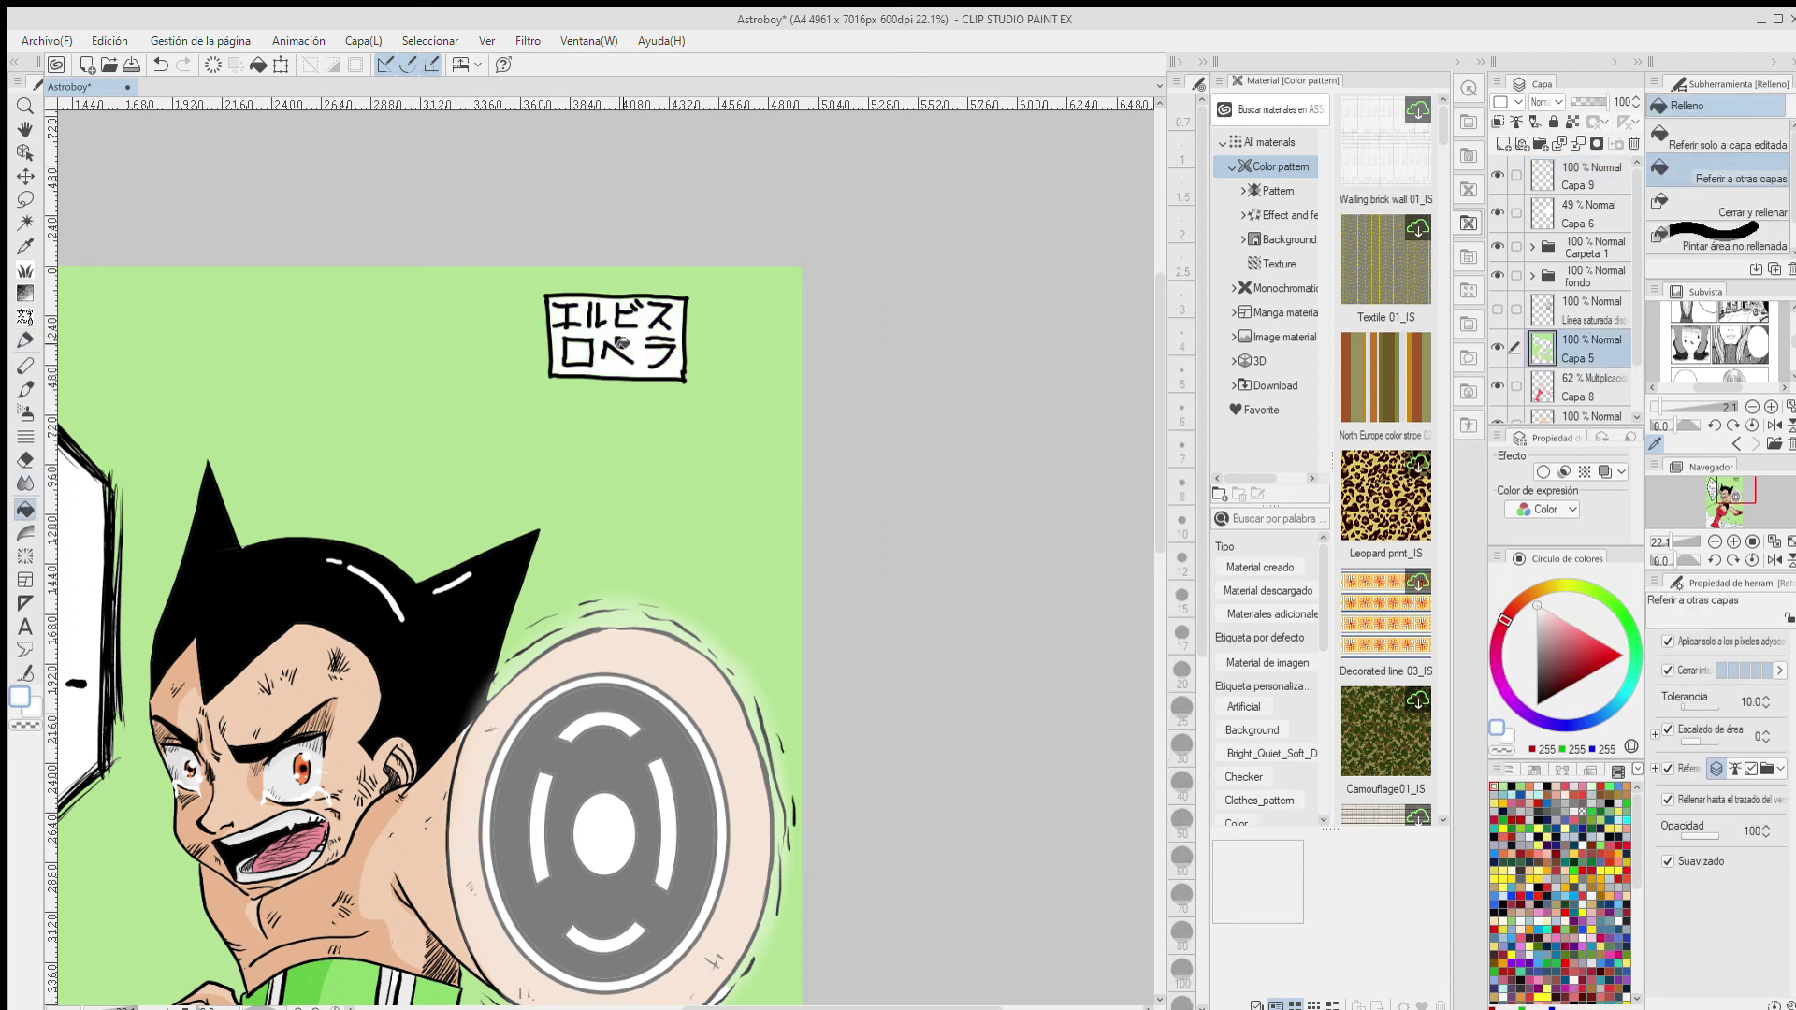
key("p")
scroll(526, 539, "down", 4)
left_click_drag(504, 656, 608, 428)
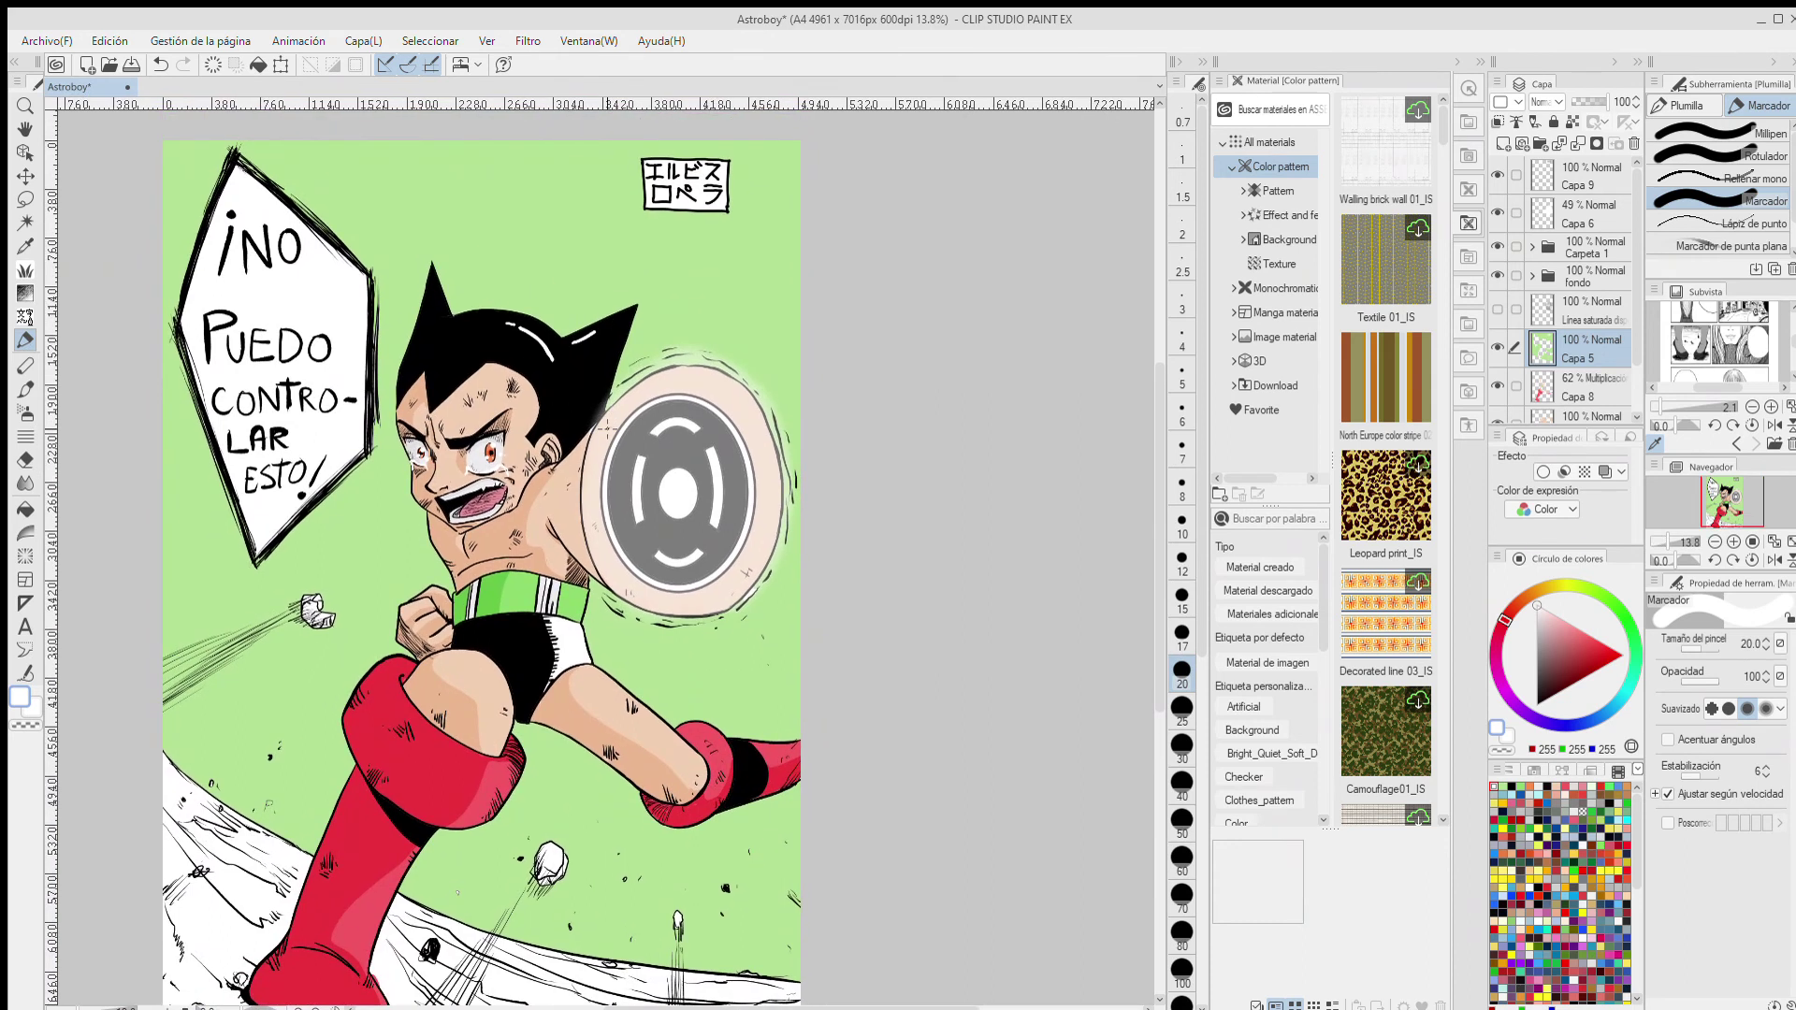